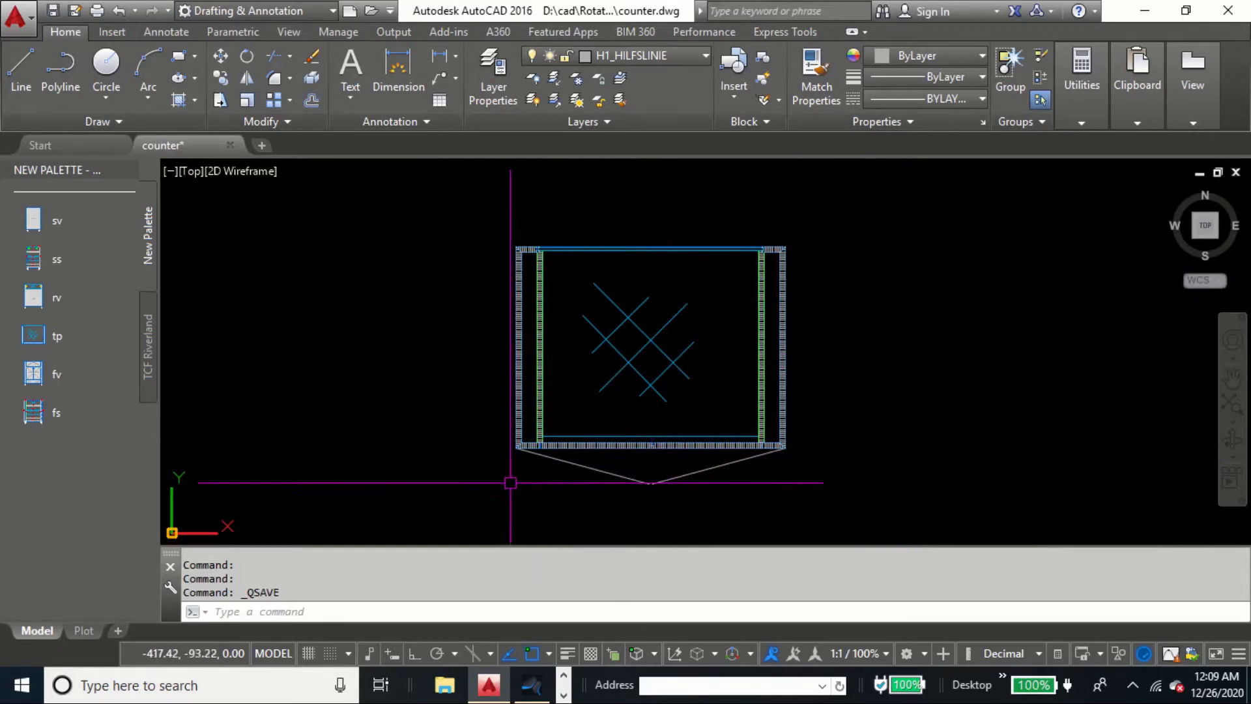
Step: Draw a rectangle around the counter's plan view from its upper-left corner to its lower-right corner
{"action": "middle_click_drag", "start_coordinate": [732, 480], "coordinate": [700, 442]}
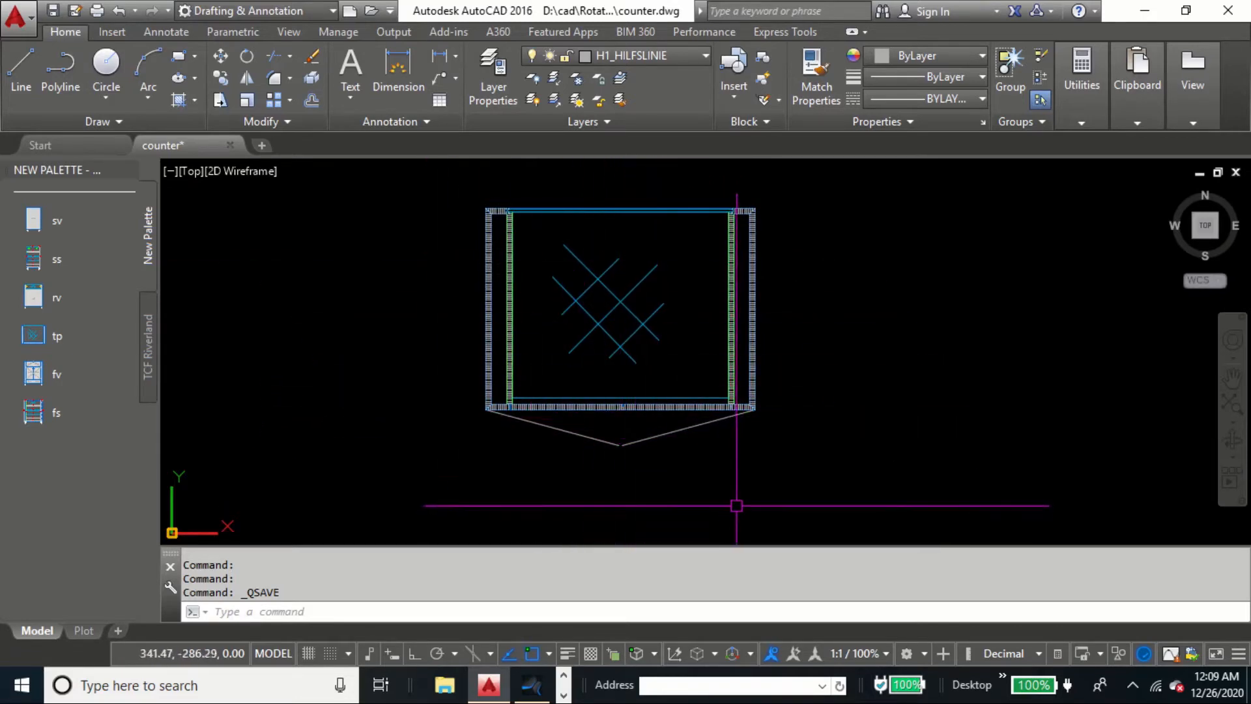
{"action": "scroll", "coordinate": [651, 388], "scroll_direction": "down", "scroll_amount": 4}
{"action": "scroll", "coordinate": [598, 363], "scroll_direction": "up", "scroll_amount": 2}
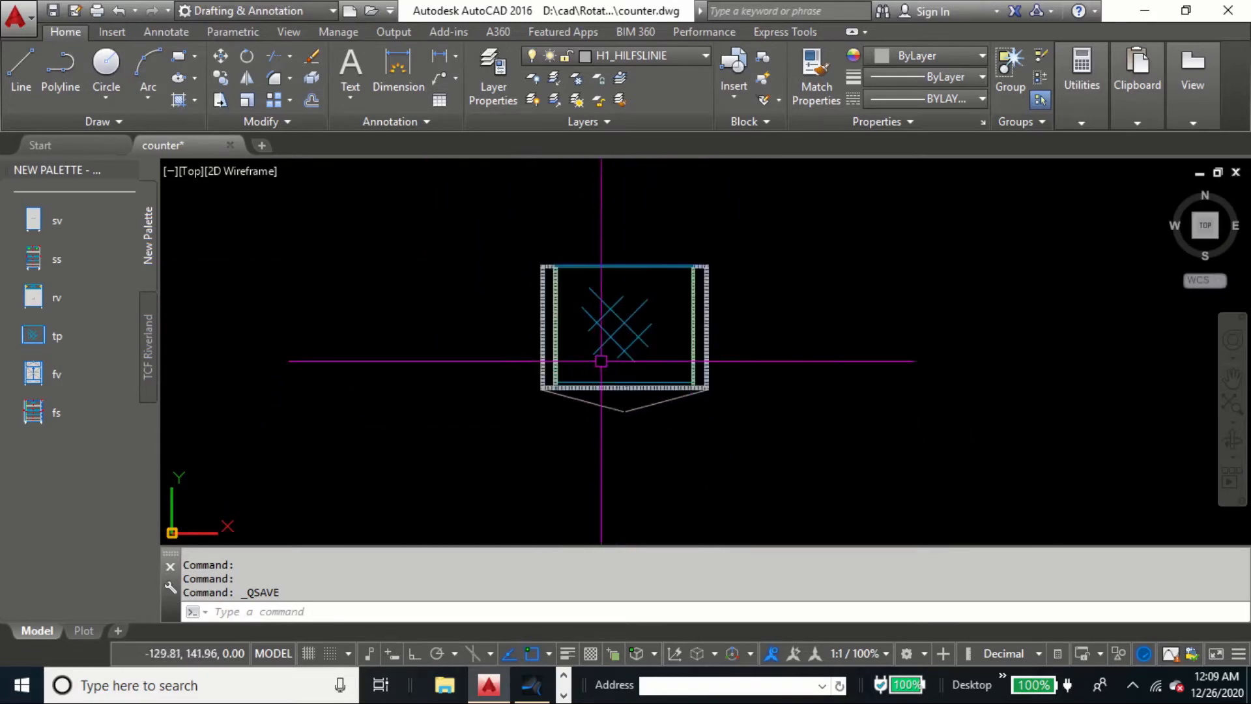
{"action": "middle_click_drag", "start_coordinate": [649, 466], "coordinate": [640, 395]}
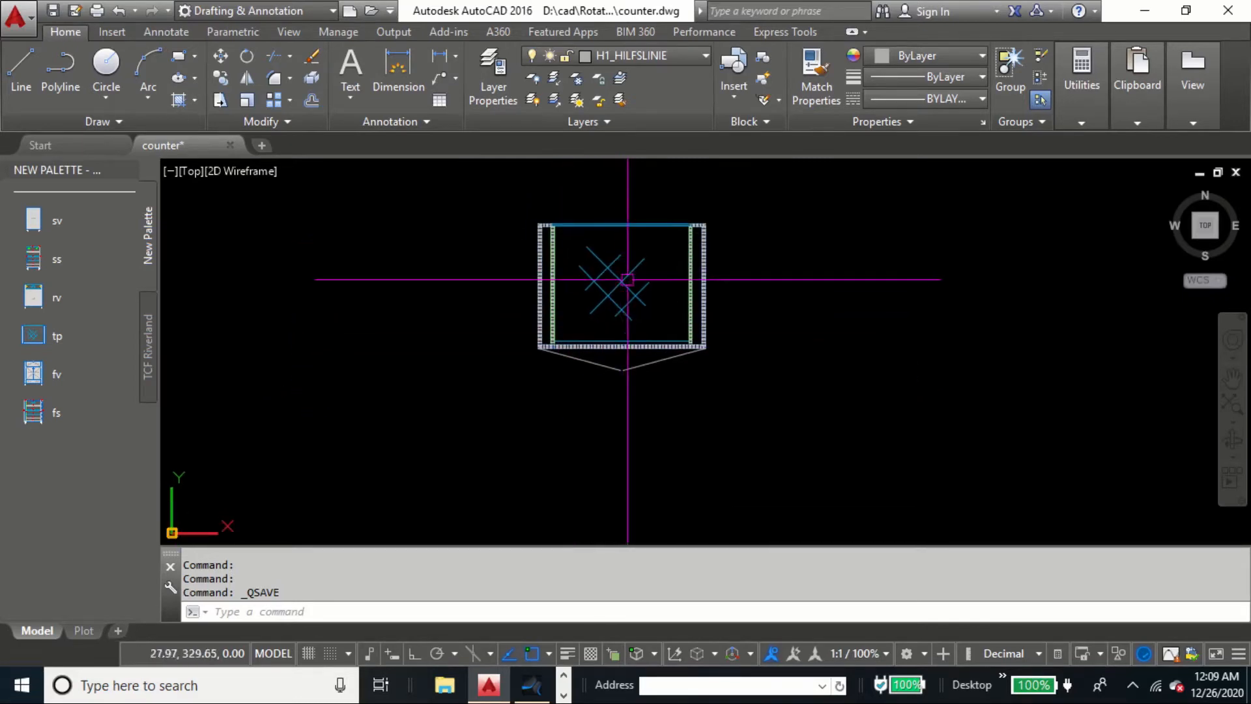
{"action": "scroll", "coordinate": [567, 238], "scroll_direction": "up", "scroll_amount": 2}
{"action": "type", "text": "rec RECTANG"}
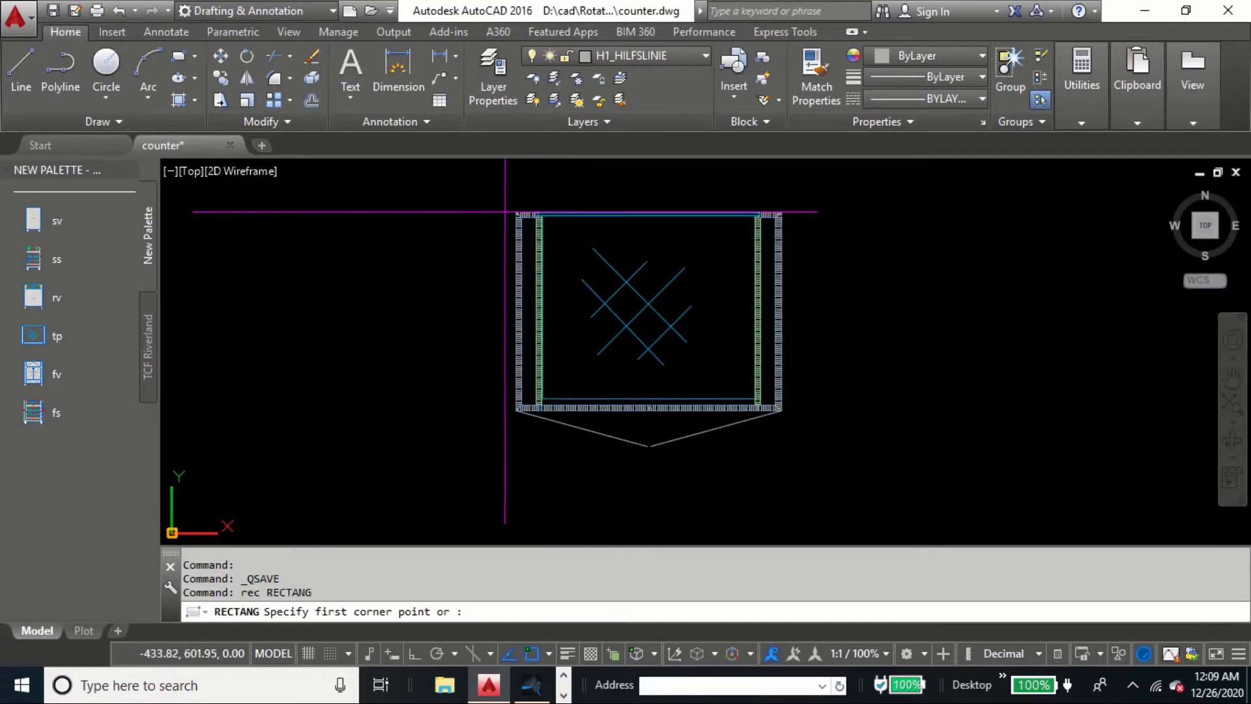
{"action": "left_click", "coordinate": [515, 212]}
{"action": "scroll", "coordinate": [775, 424], "scroll_direction": "up", "scroll_amount": 2}
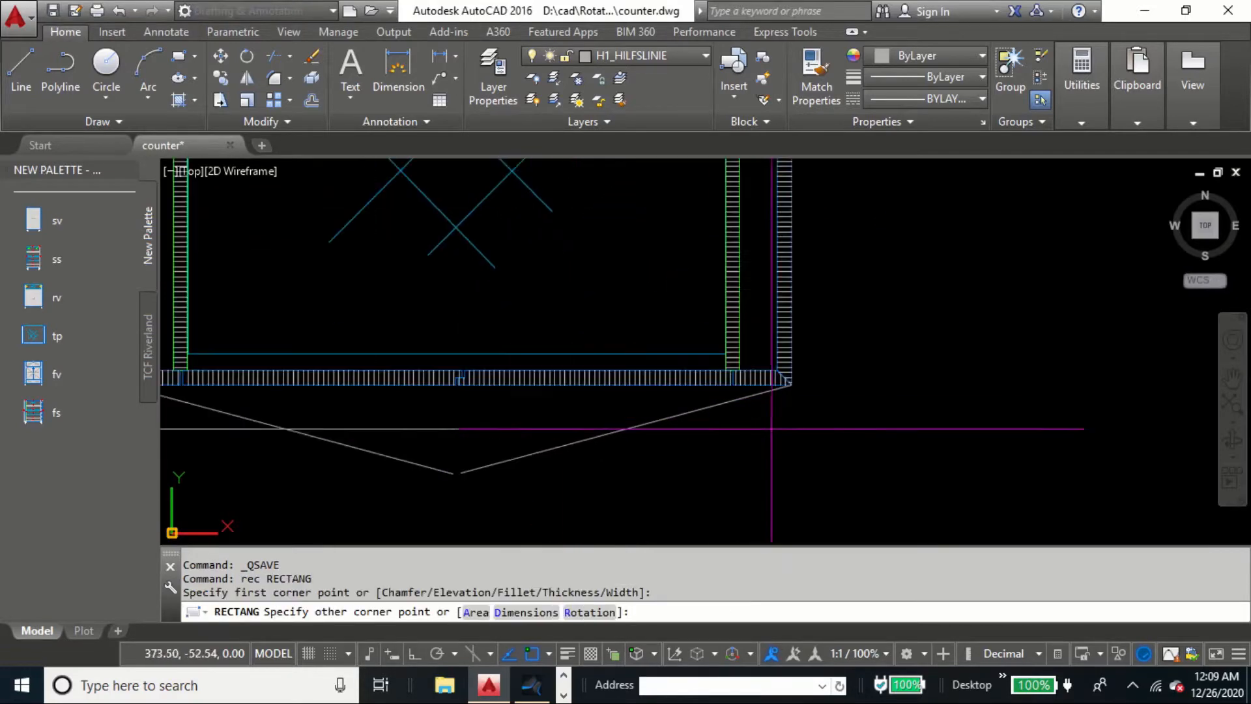
{"action": "left_click", "coordinate": [796, 389]}
{"action": "scroll", "coordinate": [741, 395], "scroll_direction": "down", "scroll_amount": 5}
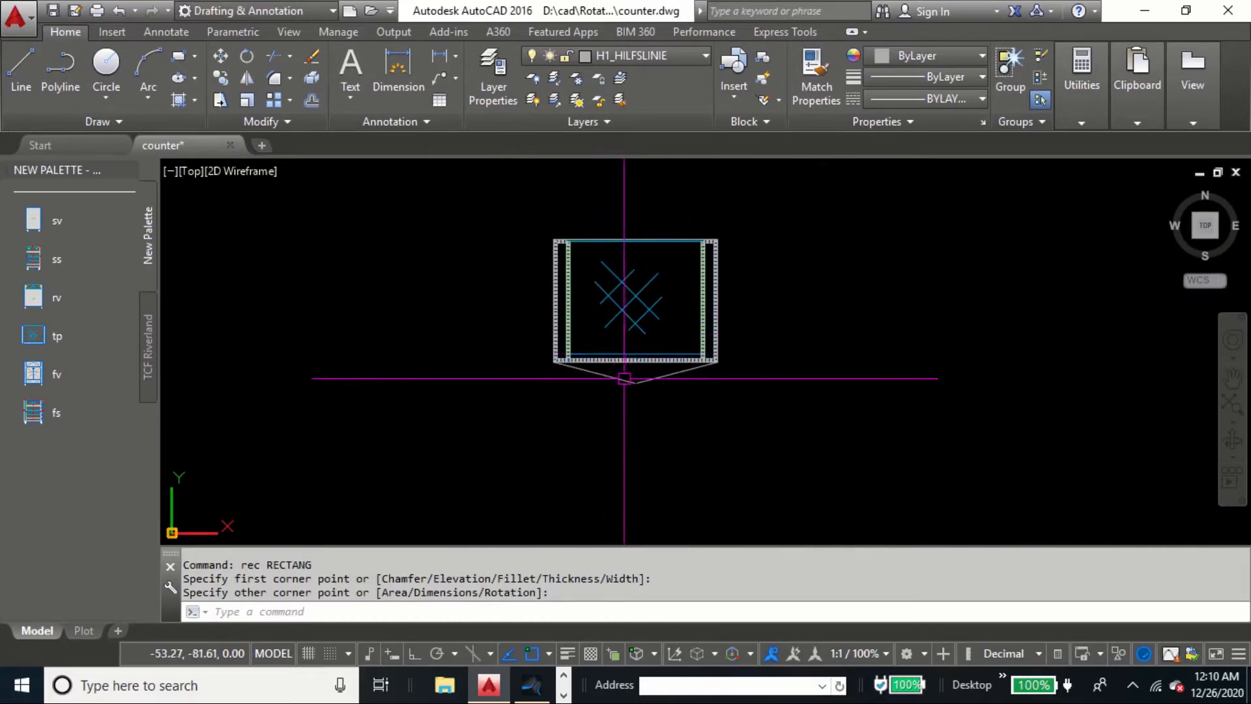
Step: Offset the rectangle outward with the Through option, to a point below the counter's front peak
{"action": "key", "text": "Return"}
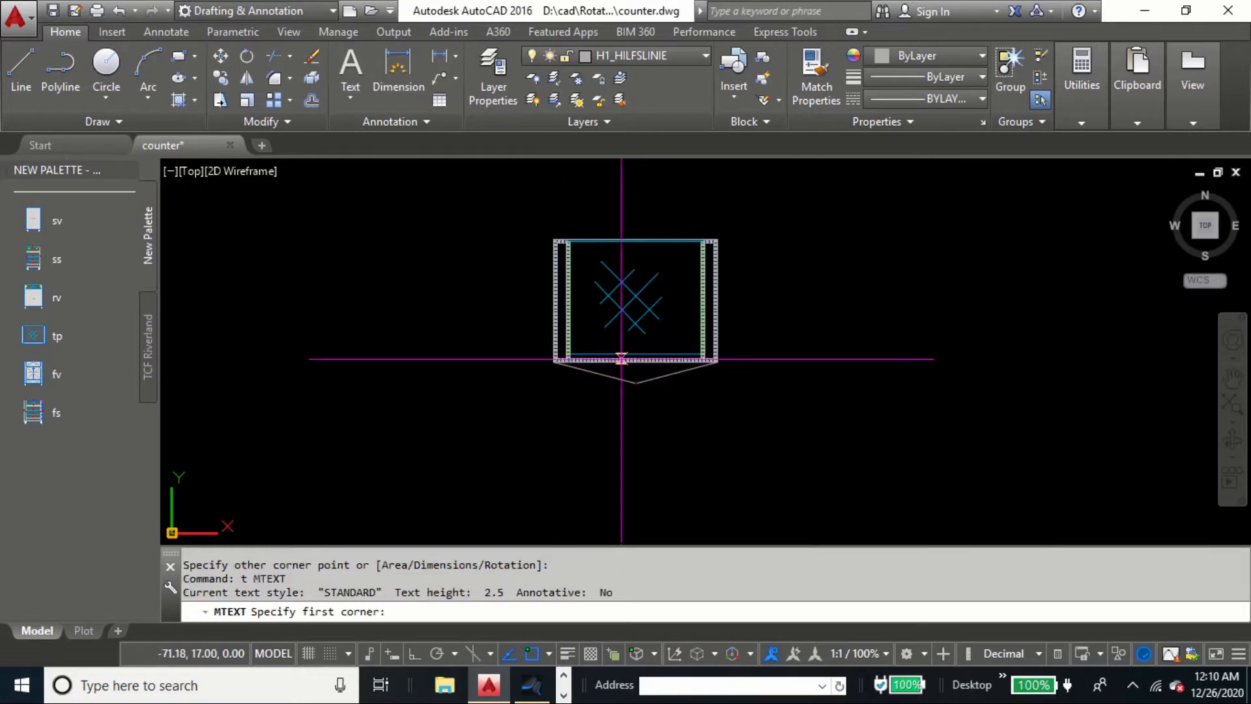
{"action": "key", "text": "Escape"}
{"action": "key", "text": "Escape"}
{"action": "type", "text": "o"}
{"action": "key", "text": "Return"}
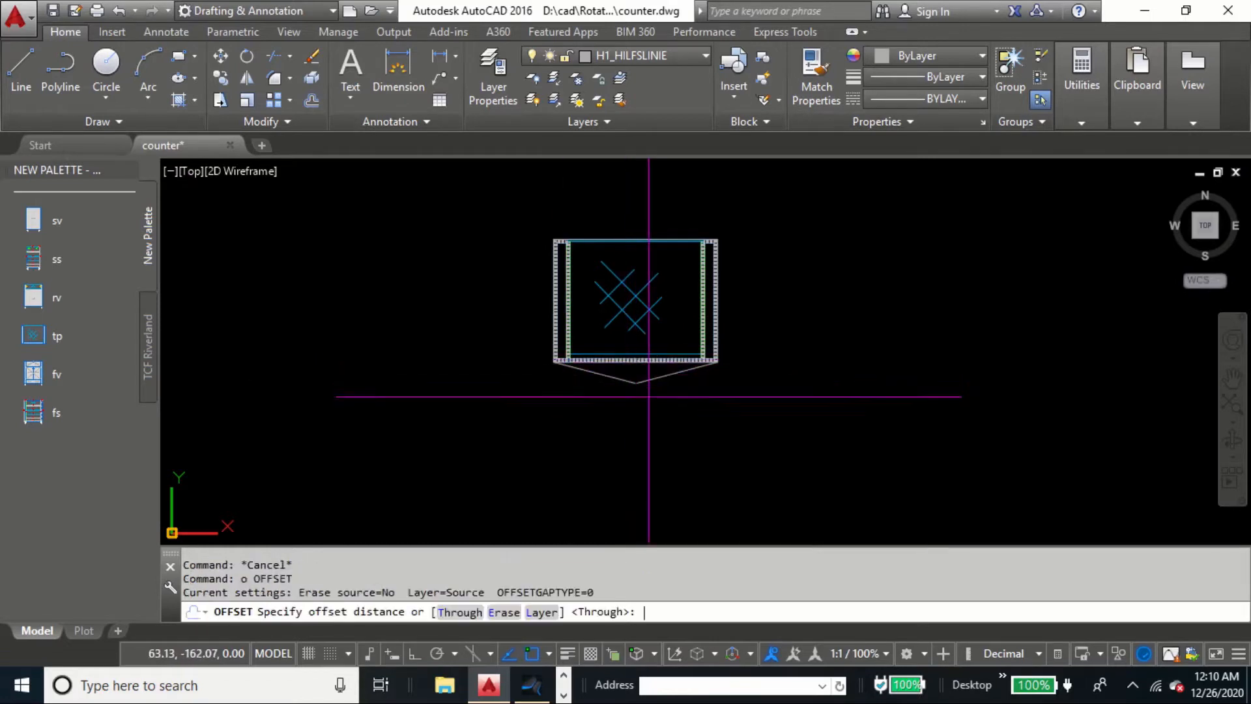
{"action": "type", "text": "t"}
{"action": "key", "text": "Return"}
{"action": "left_click", "coordinate": [658, 367]}
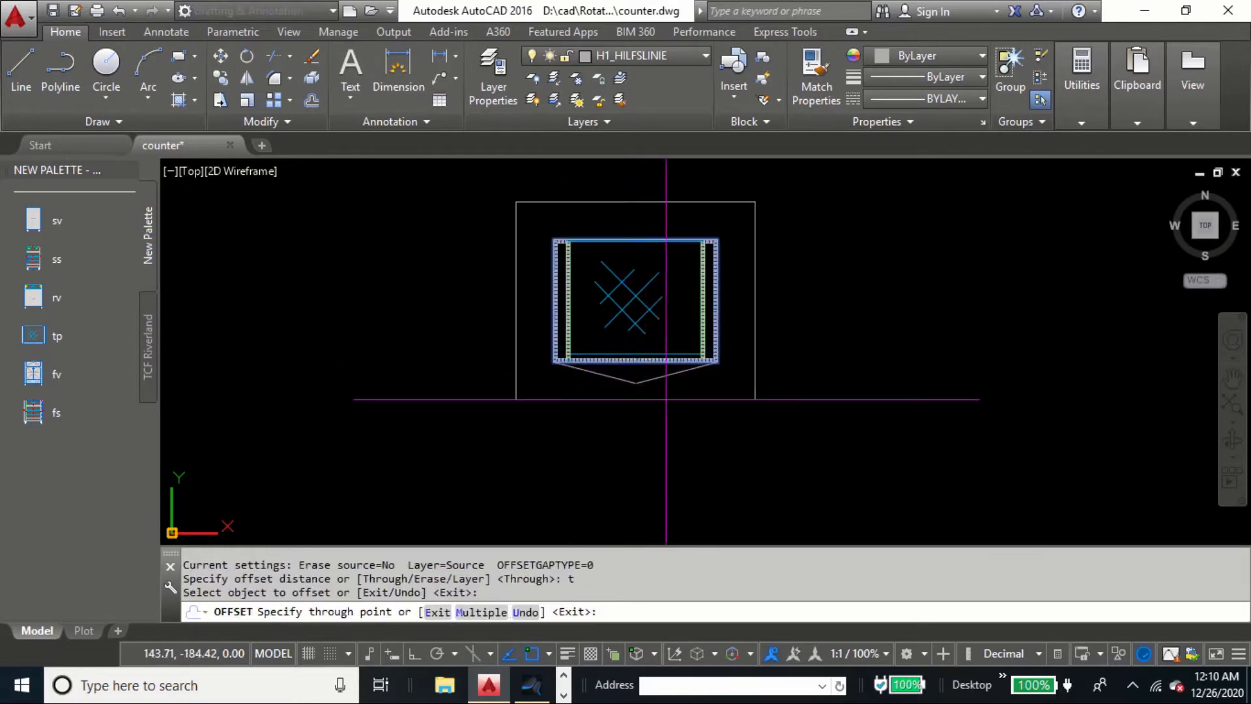
{"action": "left_click", "coordinate": [662, 415]}
{"action": "key", "text": "Escape"}
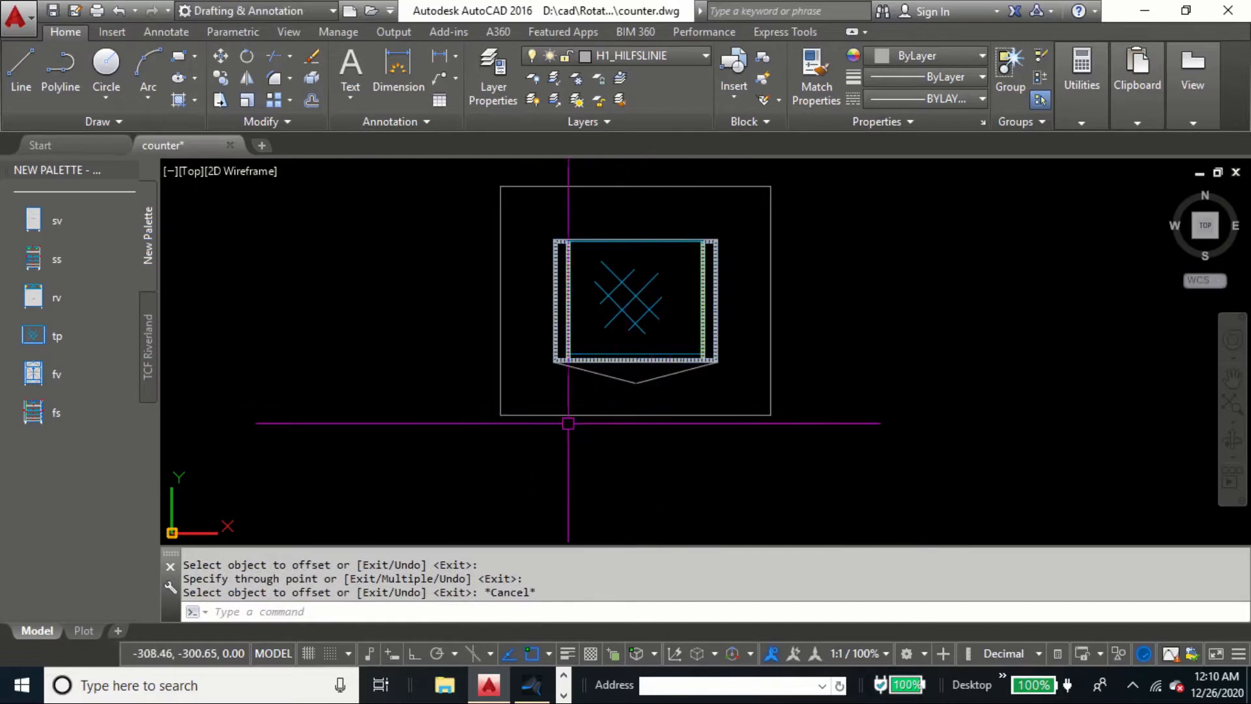
Step: Erase the original rectangle that hugs the counter's plan view outline
{"action": "type", "text": "e"}
{"action": "key", "text": "Return"}
{"action": "left_click", "coordinate": [637, 367]}
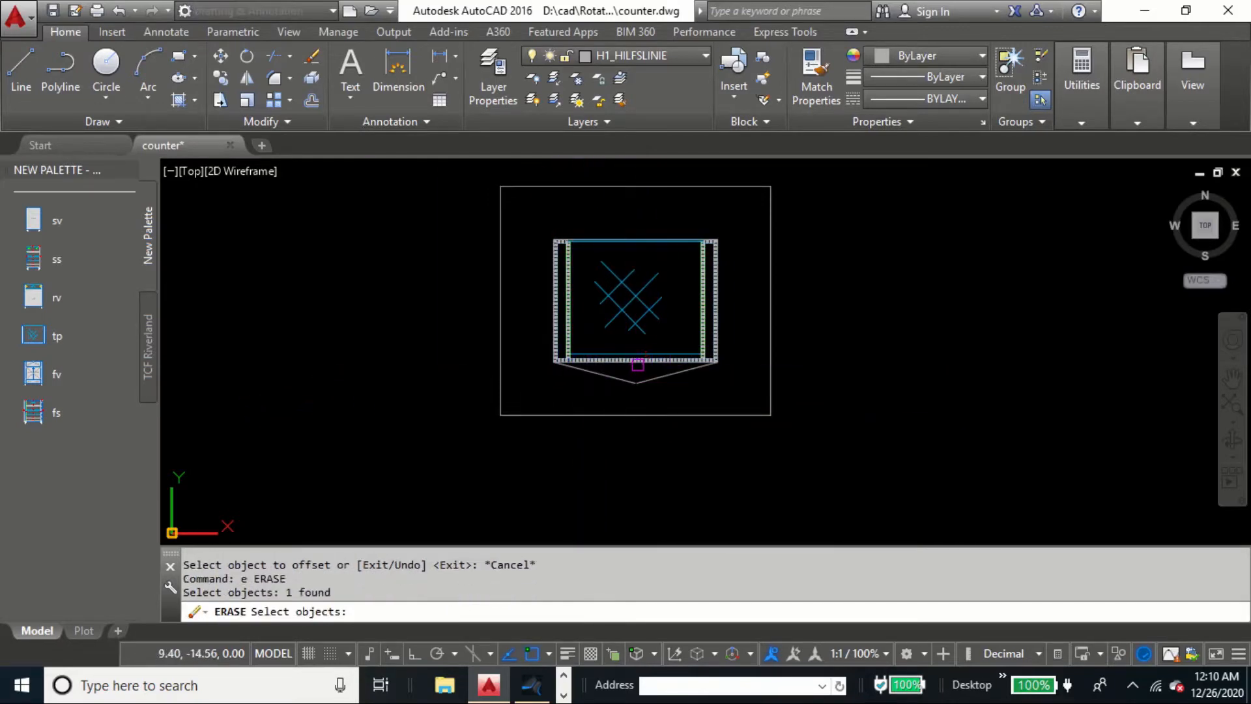
{"action": "scroll", "coordinate": [633, 365], "scroll_direction": "down", "scroll_amount": 4}
{"action": "scroll", "coordinate": [629, 365], "scroll_direction": "up", "scroll_amount": 2}
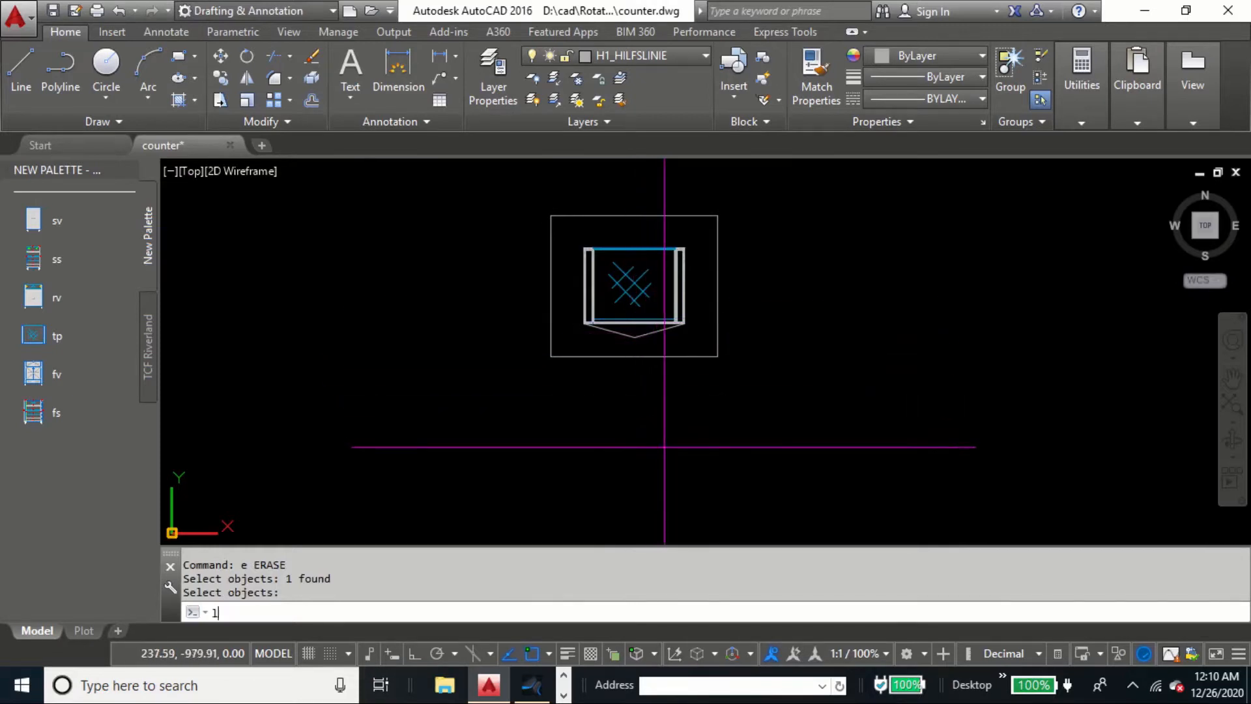
Step: Draw a horizontal base line below the plan view with Ortho on, extending wider than the outer rectangle
{"action": "type", "text": "l"}
{"action": "key", "text": "Return"}
{"action": "left_click", "coordinate": [535, 506]}
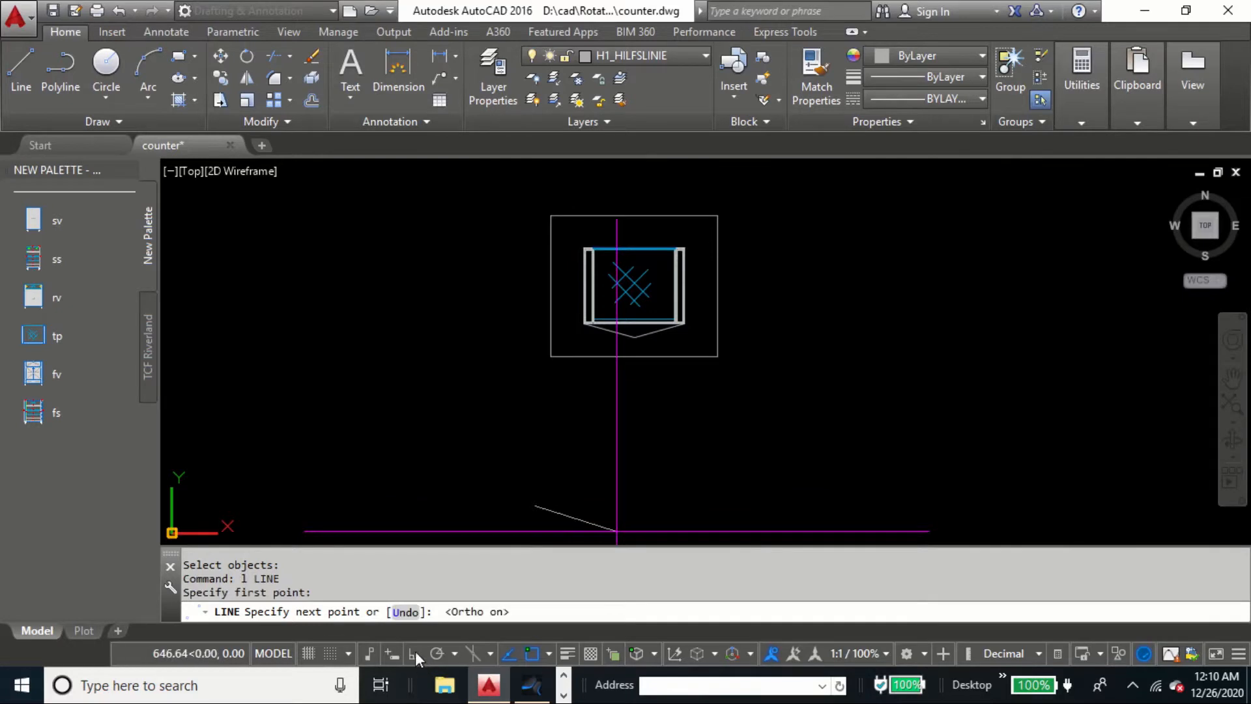
{"action": "left_click", "coordinate": [801, 460]}
{"action": "key", "text": "Escape"}
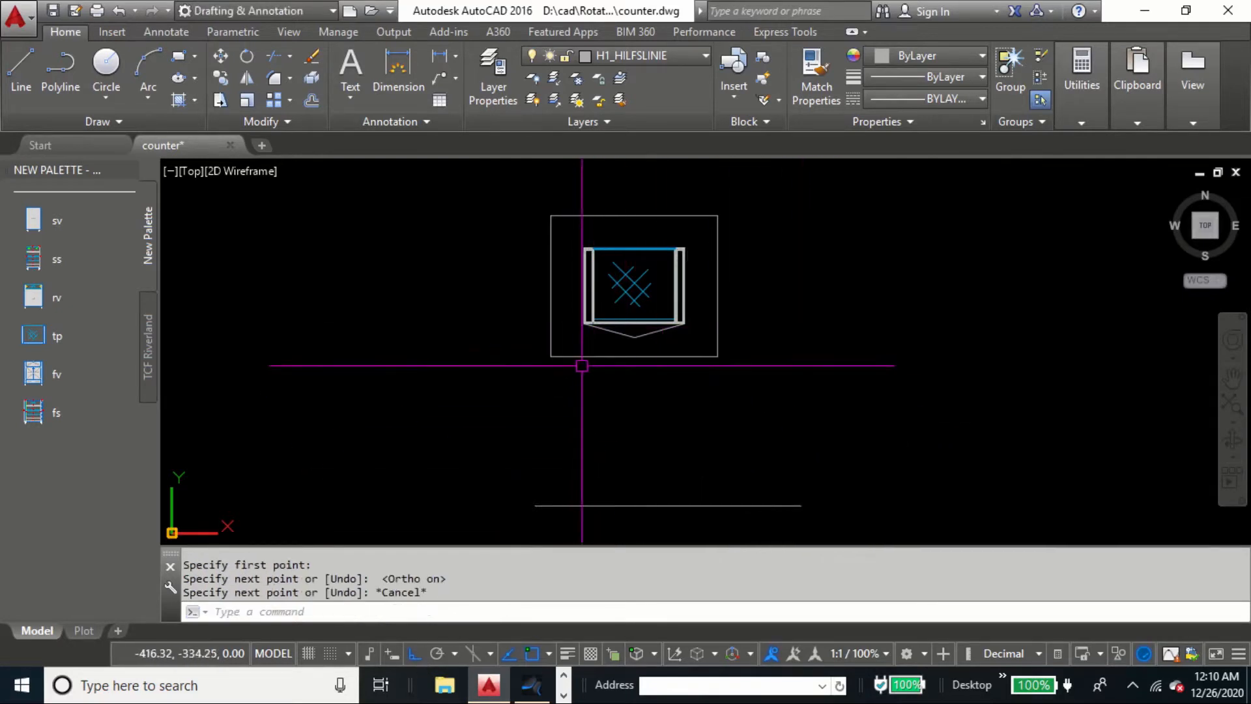
Step: Draw a vertical guide line from the counter's lower-left corner down to the horizontal base line
{"action": "type", "text": "l"}
{"action": "key", "text": "Return"}
{"action": "scroll", "coordinate": [592, 332], "scroll_direction": "up", "scroll_amount": 6}
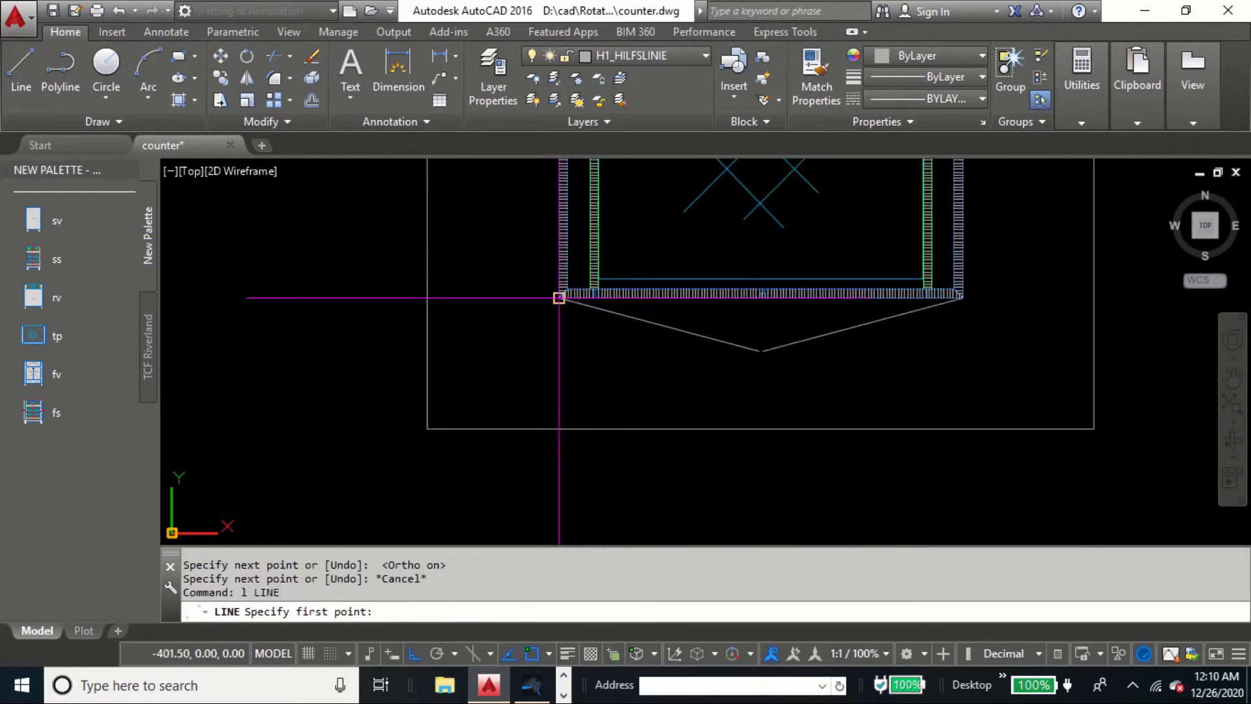
{"action": "left_click", "coordinate": [558, 298]}
{"action": "scroll", "coordinate": [559, 280], "scroll_direction": "down", "scroll_amount": 6}
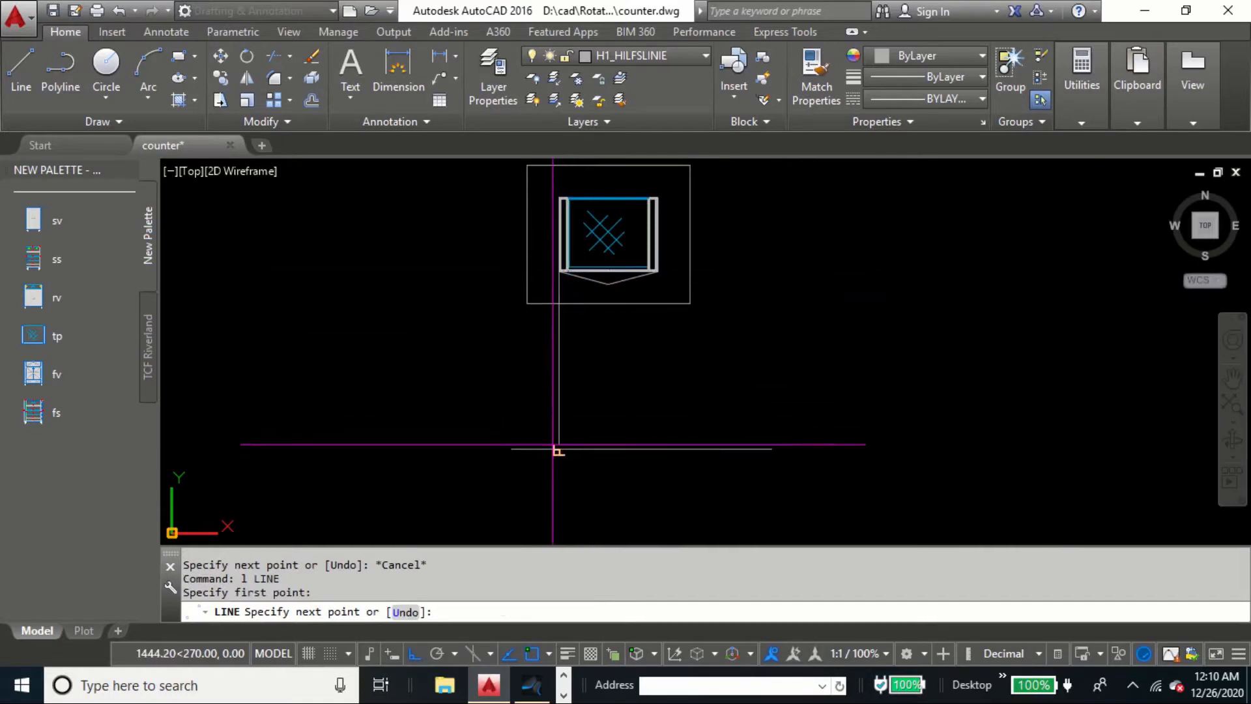
{"action": "left_click", "coordinate": [553, 446]}
{"action": "key", "text": "Escape"}
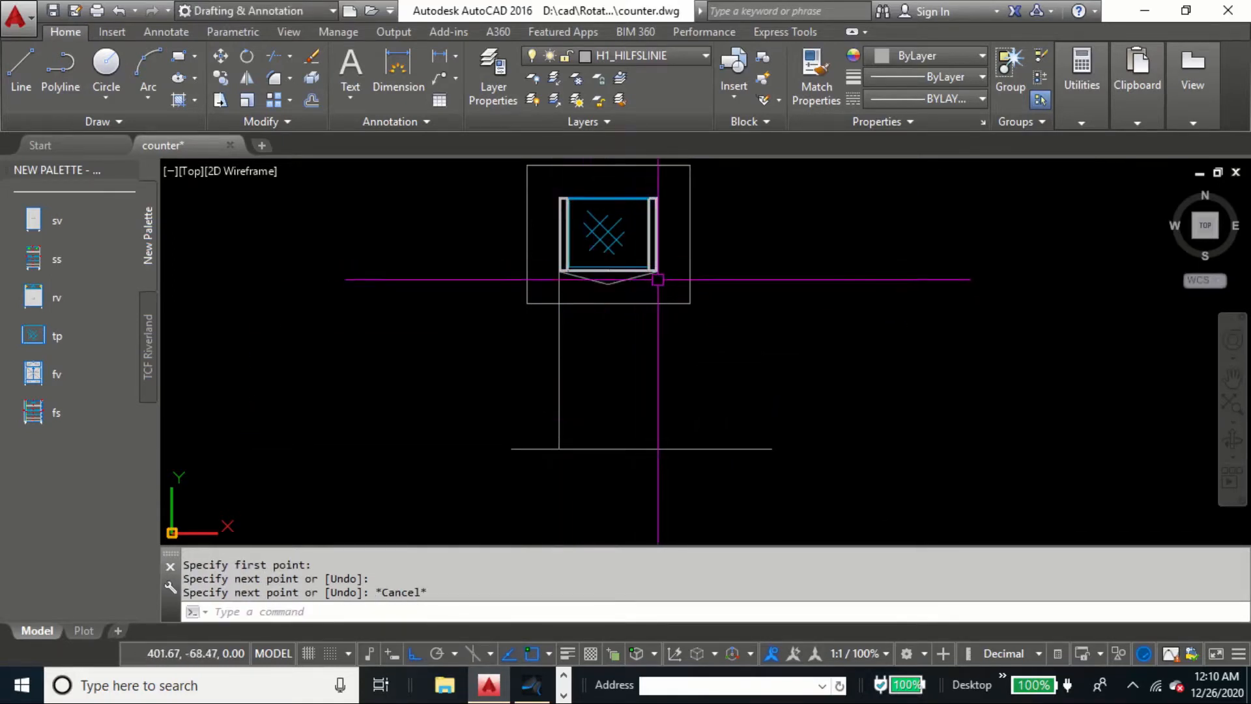
{"action": "scroll", "coordinate": [659, 283], "scroll_direction": "up", "scroll_amount": 2}
{"action": "scroll", "coordinate": [655, 294], "scroll_direction": "down", "scroll_amount": 2}
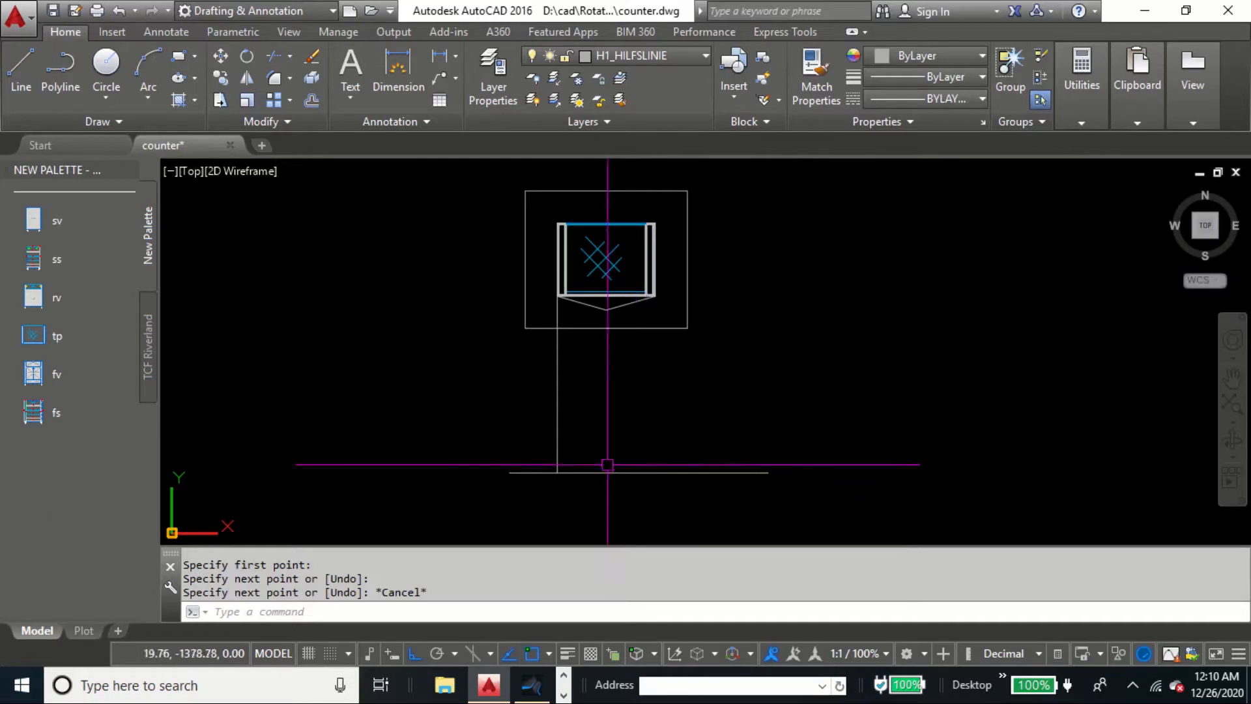
Step: Insert the fv block and move its upper-left corner to where the vertical guide line meets the rectangle's lower edge
{"action": "left_click", "coordinate": [32, 376]}
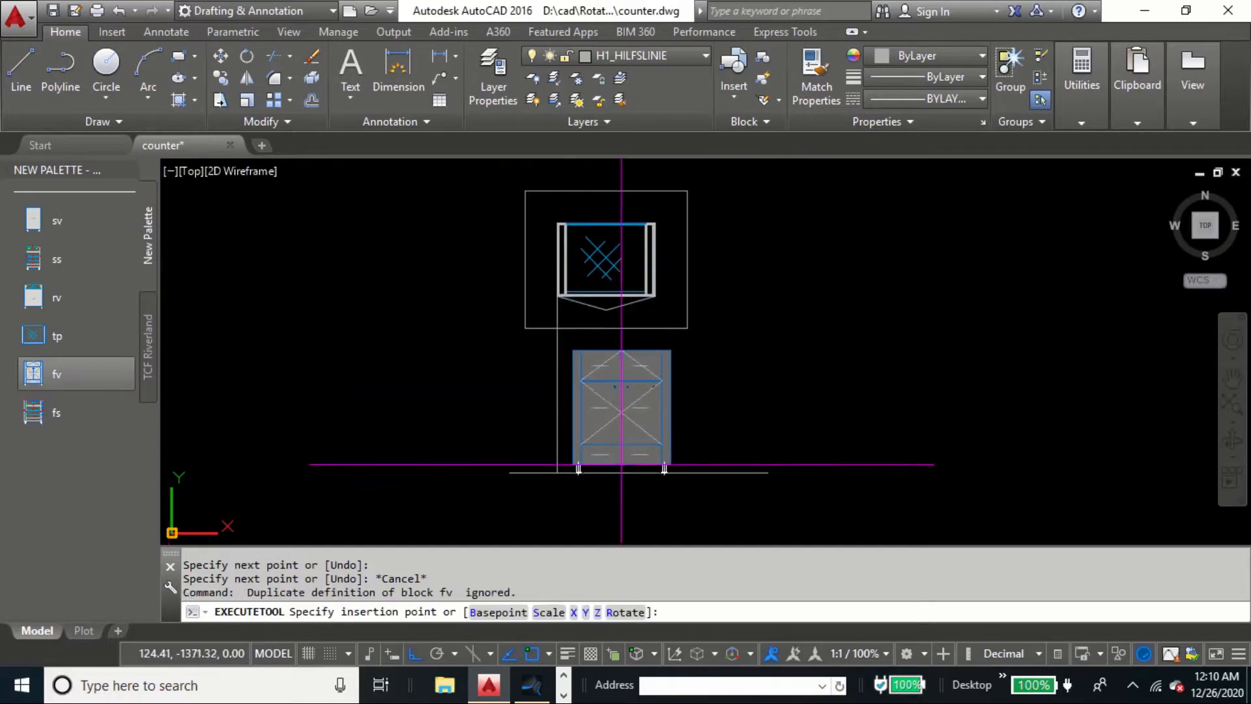
{"action": "key", "text": "Escape"}
{"action": "scroll", "coordinate": [576, 355], "scroll_direction": "up", "scroll_amount": 4}
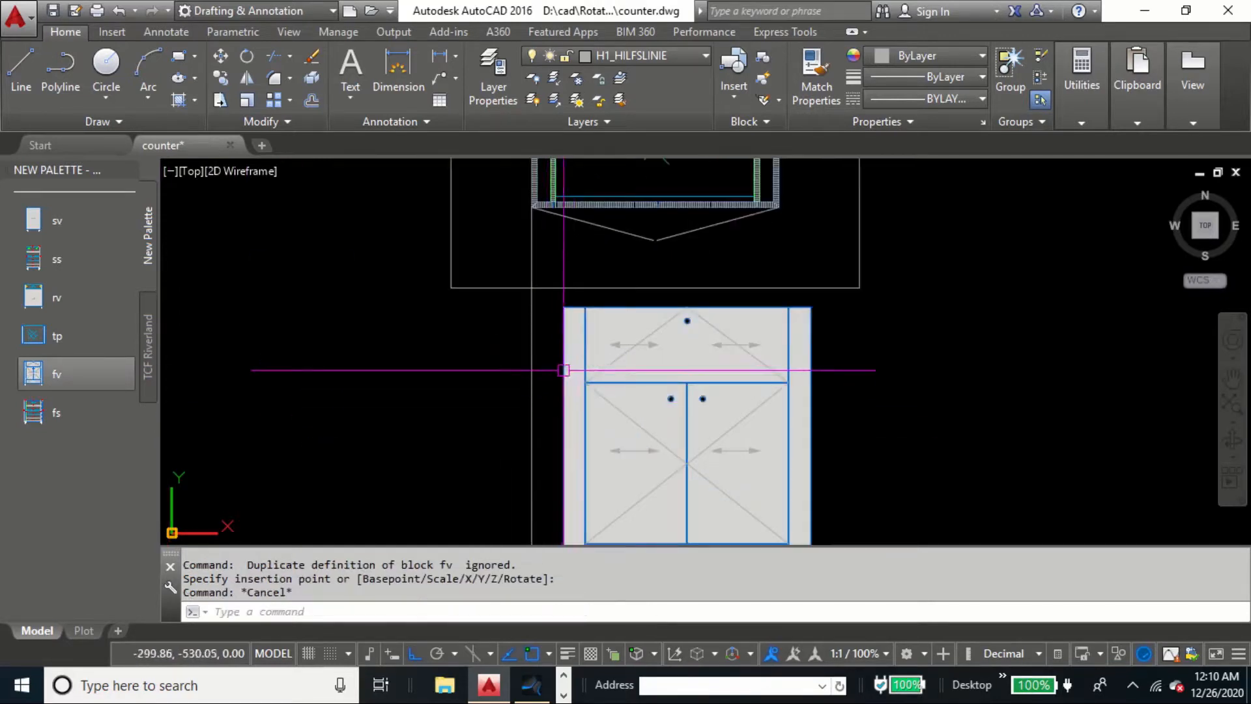
{"action": "left_click", "coordinate": [579, 370]}
{"action": "type", "text": "m"}
{"action": "key", "text": "Return"}
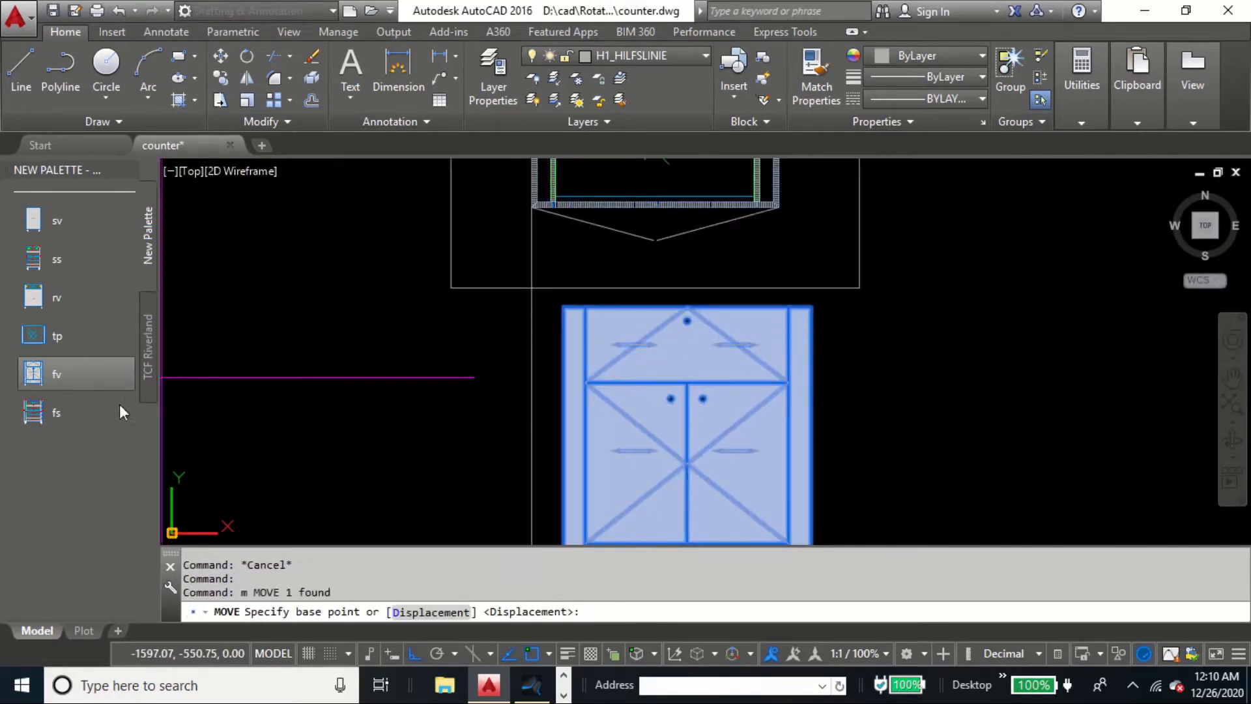
{"action": "left_click", "coordinate": [564, 306]}
{"action": "left_click", "coordinate": [532, 287]}
{"action": "scroll", "coordinate": [569, 288], "scroll_direction": "down", "scroll_amount": 3}
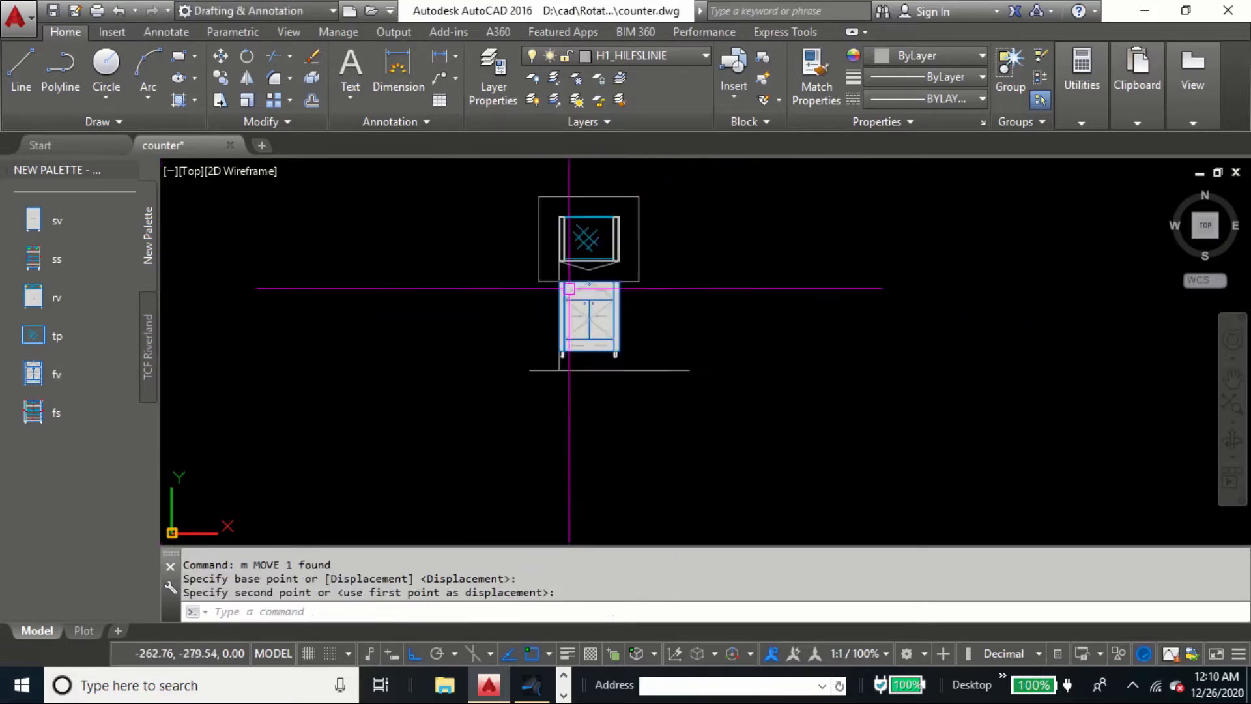
Step: Erase the vertical guide line running down the front view's left edge
{"action": "scroll", "coordinate": [573, 349], "scroll_direction": "up", "scroll_amount": 4}
{"action": "type", "text": "e"}
{"action": "key", "text": "Return"}
{"action": "left_click", "coordinate": [614, 400]}
{"action": "scroll", "coordinate": [647, 329], "scroll_direction": "down", "scroll_amount": 5}
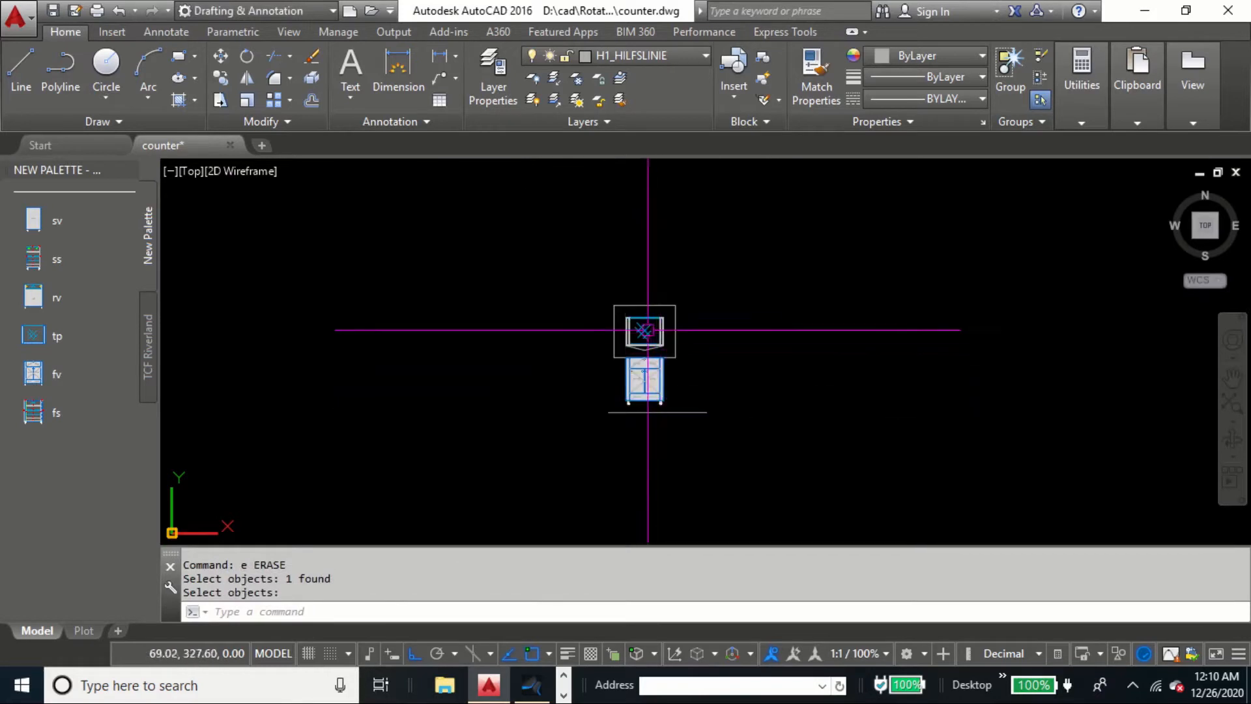
{"action": "scroll", "coordinate": [644, 311], "scroll_direction": "up", "scroll_amount": 3}
{"action": "scroll", "coordinate": [620, 363], "scroll_direction": "down", "scroll_amount": 2}
{"action": "scroll", "coordinate": [599, 389], "scroll_direction": "up", "scroll_amount": 1}
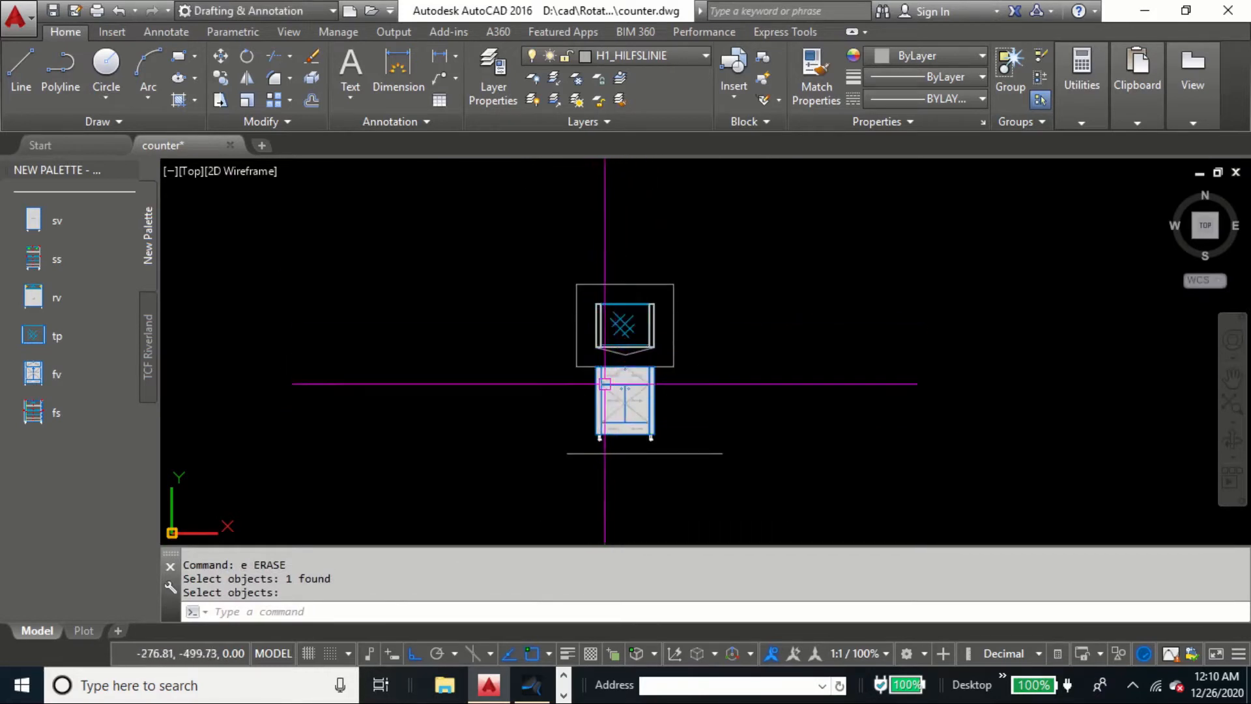
Step: Erase the horizontal base line below the cabinet's front view
{"action": "scroll", "coordinate": [617, 458], "scroll_direction": "up", "scroll_amount": 3}
{"action": "type", "text": "e"}
{"action": "key", "text": "Return"}
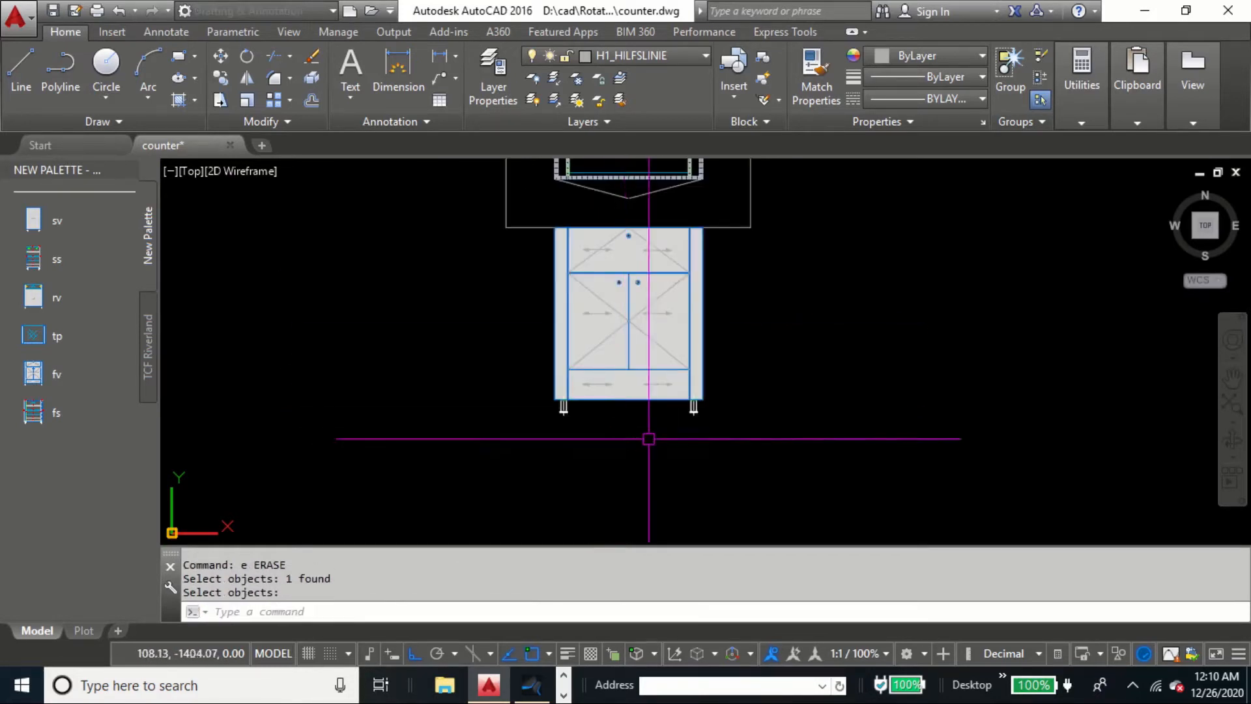
{"action": "key", "text": "Return"}
Step: Offset the rectangle around the plan view outward with the Through option, to the lower-right corner of the front view's cabinet body
{"action": "type", "text": "o"}
{"action": "key", "text": "Return"}
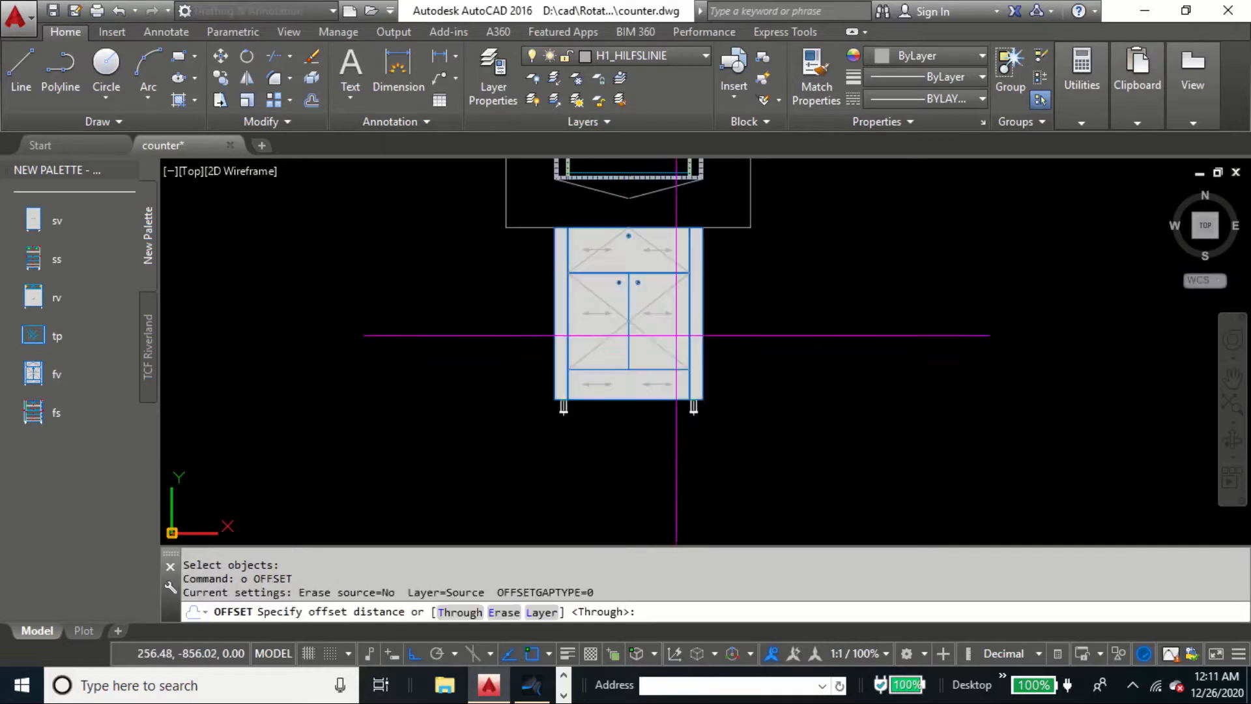
{"action": "type", "text": "t"}
{"action": "key", "text": "Return"}
{"action": "left_click", "coordinate": [586, 405]}
{"action": "left_click", "coordinate": [587, 405]}
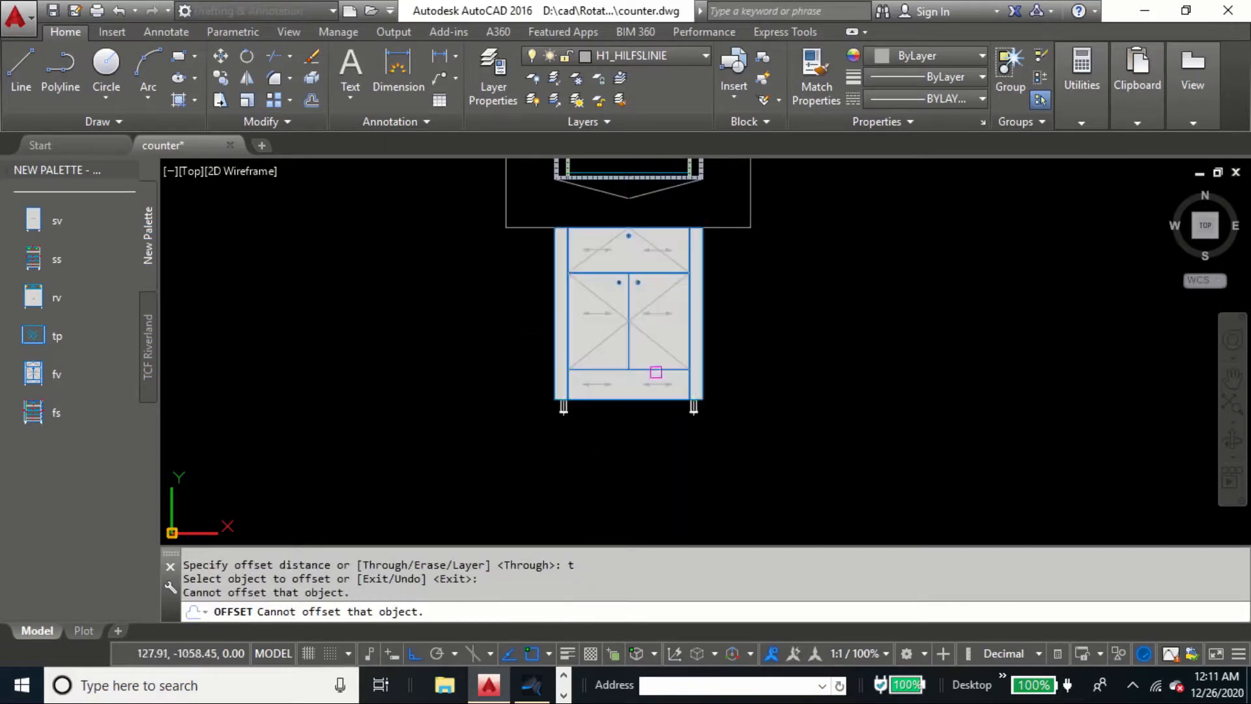
{"action": "left_click", "coordinate": [656, 372]}
{"action": "left_click", "coordinate": [692, 242]}
{"action": "left_click", "coordinate": [721, 231]}
{"action": "scroll", "coordinate": [691, 404], "scroll_direction": "up", "scroll_amount": 8}
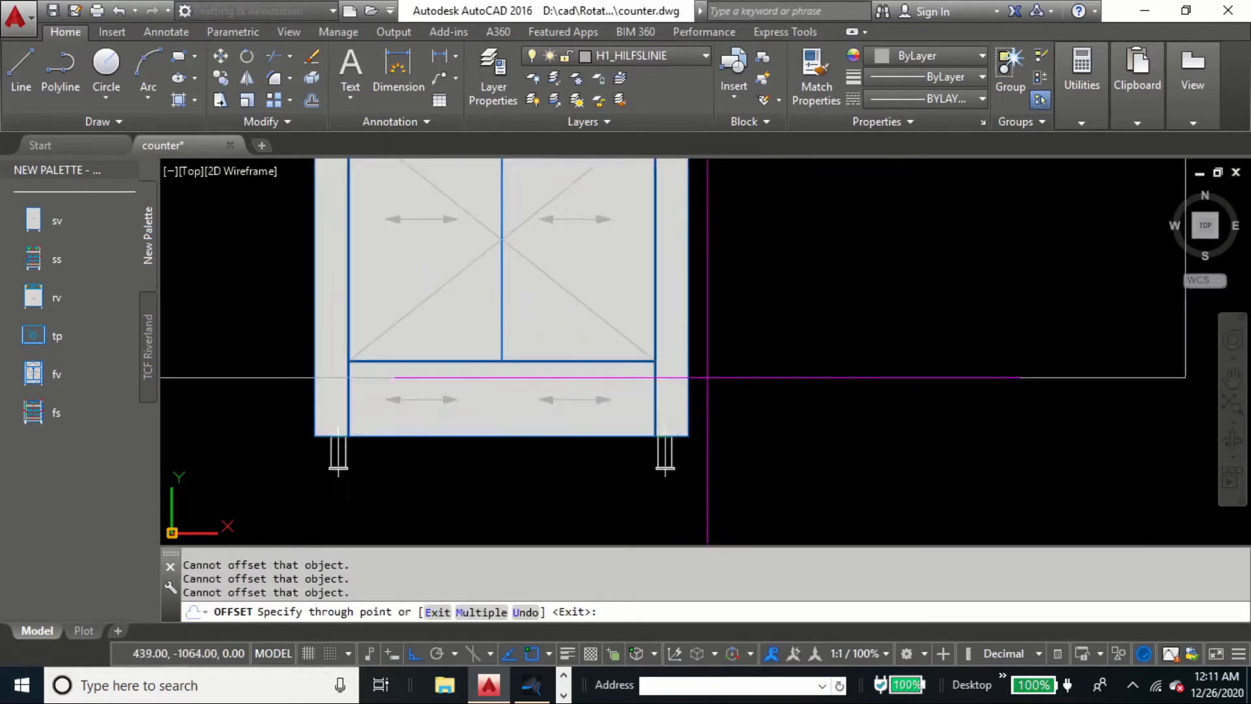
{"action": "left_click", "coordinate": [718, 424]}
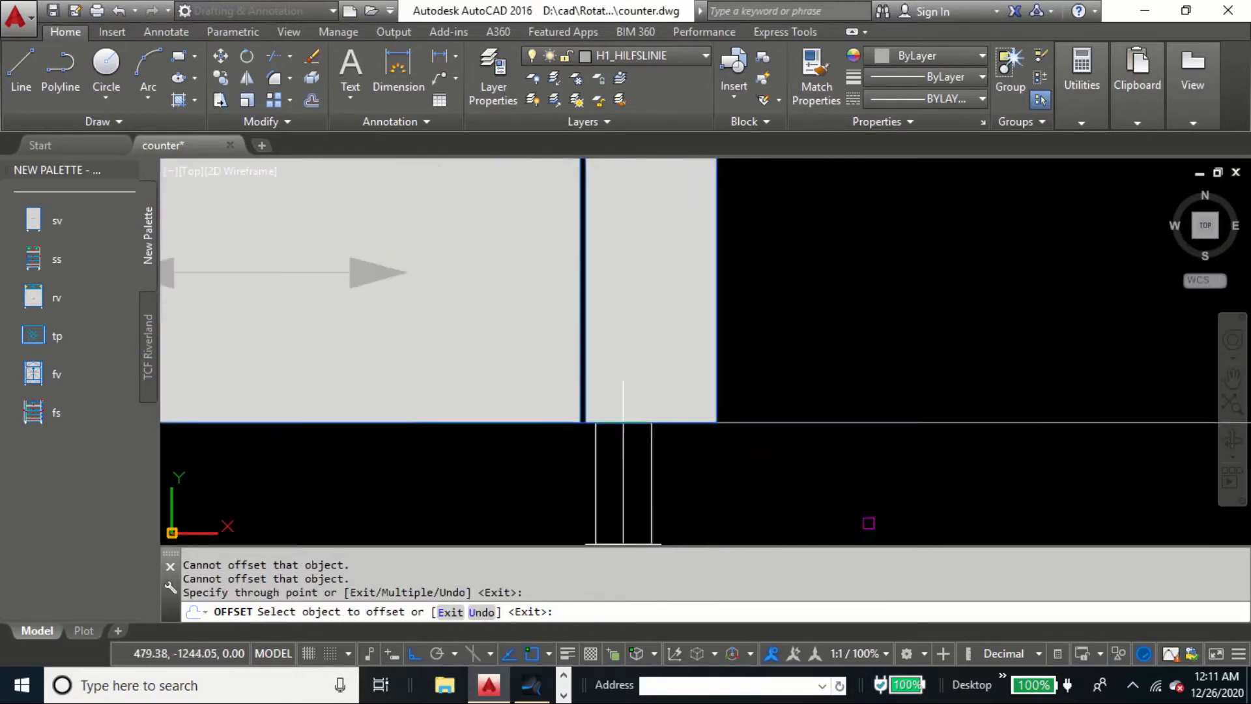
{"action": "scroll", "coordinate": [789, 420], "scroll_direction": "down", "scroll_amount": 8}
{"action": "scroll", "coordinate": [789, 435], "scroll_direction": "up", "scroll_amount": 4}
{"action": "key", "text": "Escape"}
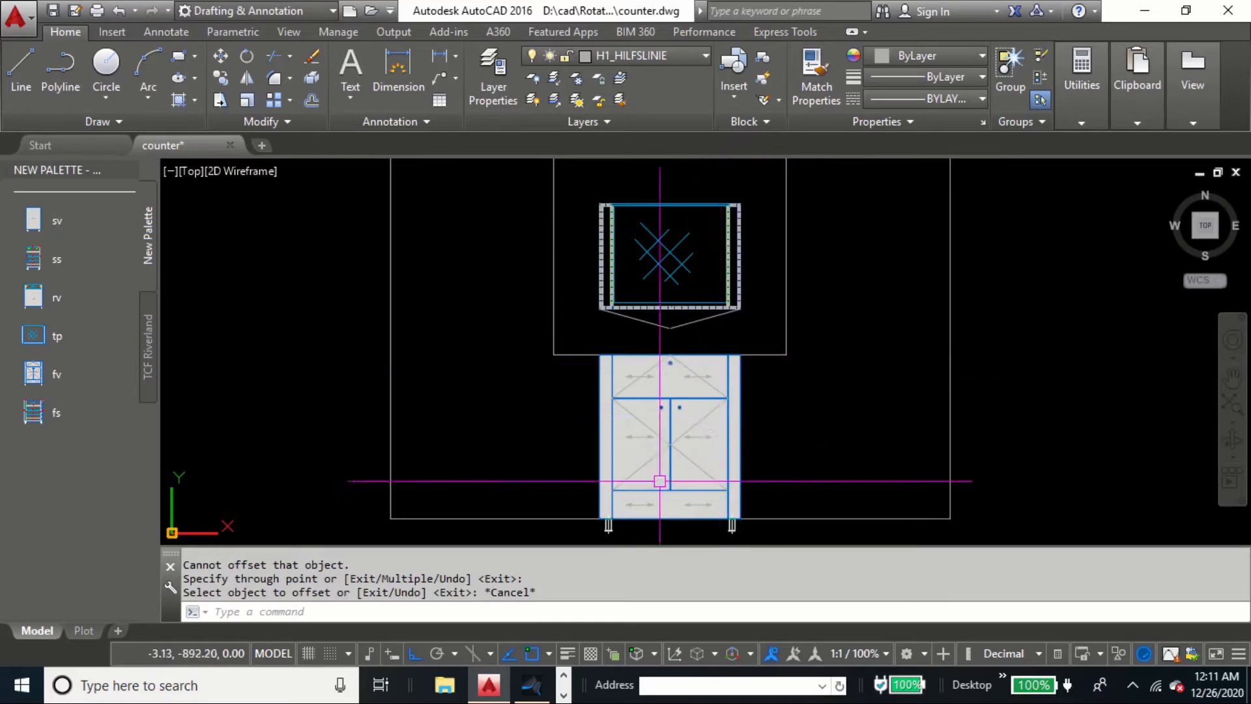
Step: Draw horizontal construction lines through the lower-right and upper-right corners of the counter's plan view
{"action": "scroll", "coordinate": [620, 413], "scroll_direction": "down", "scroll_amount": 5}
{"action": "scroll", "coordinate": [631, 338], "scroll_direction": "up", "scroll_amount": 3}
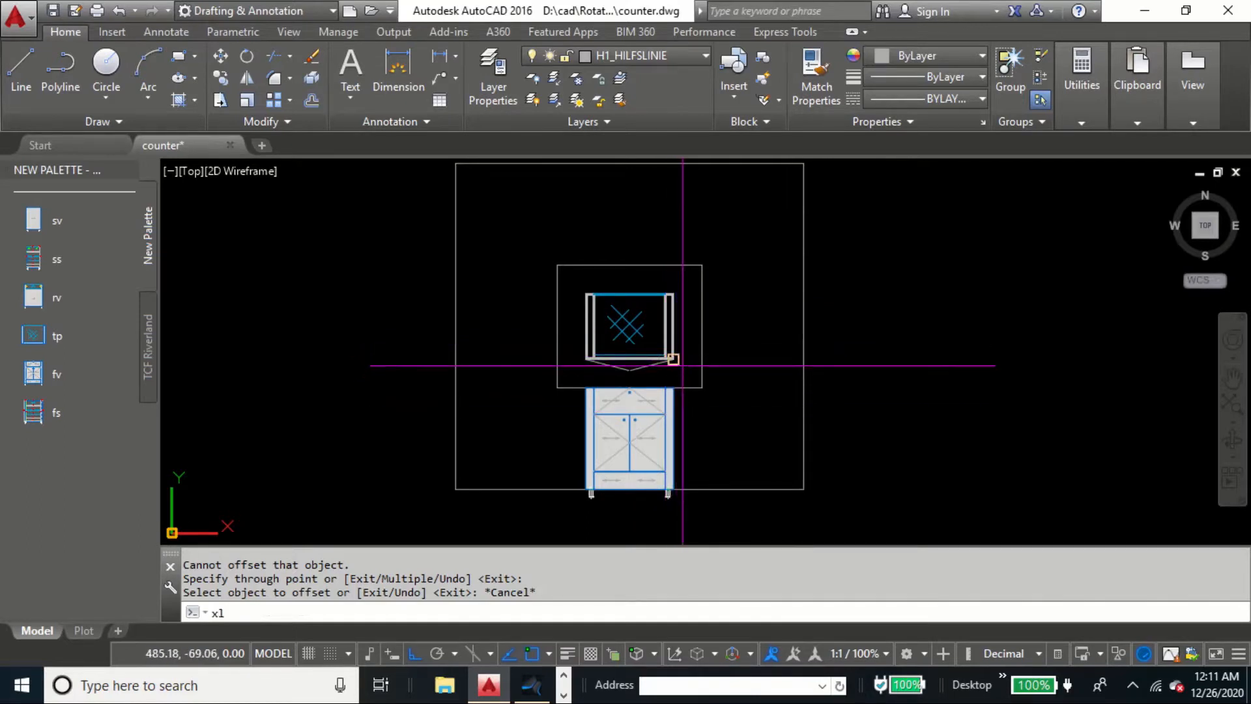
{"action": "key", "text": "Return"}
{"action": "type", "text": "h"}
{"action": "key", "text": "Return"}
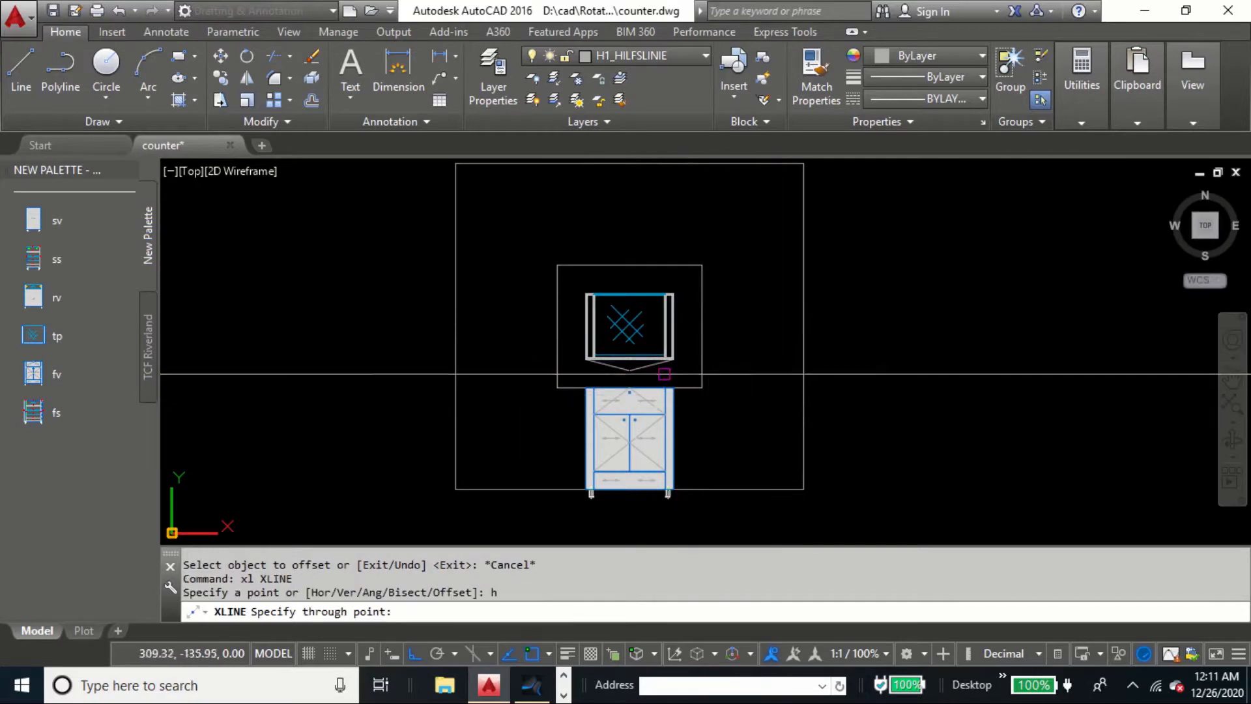
{"action": "scroll", "coordinate": [664, 373], "scroll_direction": "up", "scroll_amount": 6}
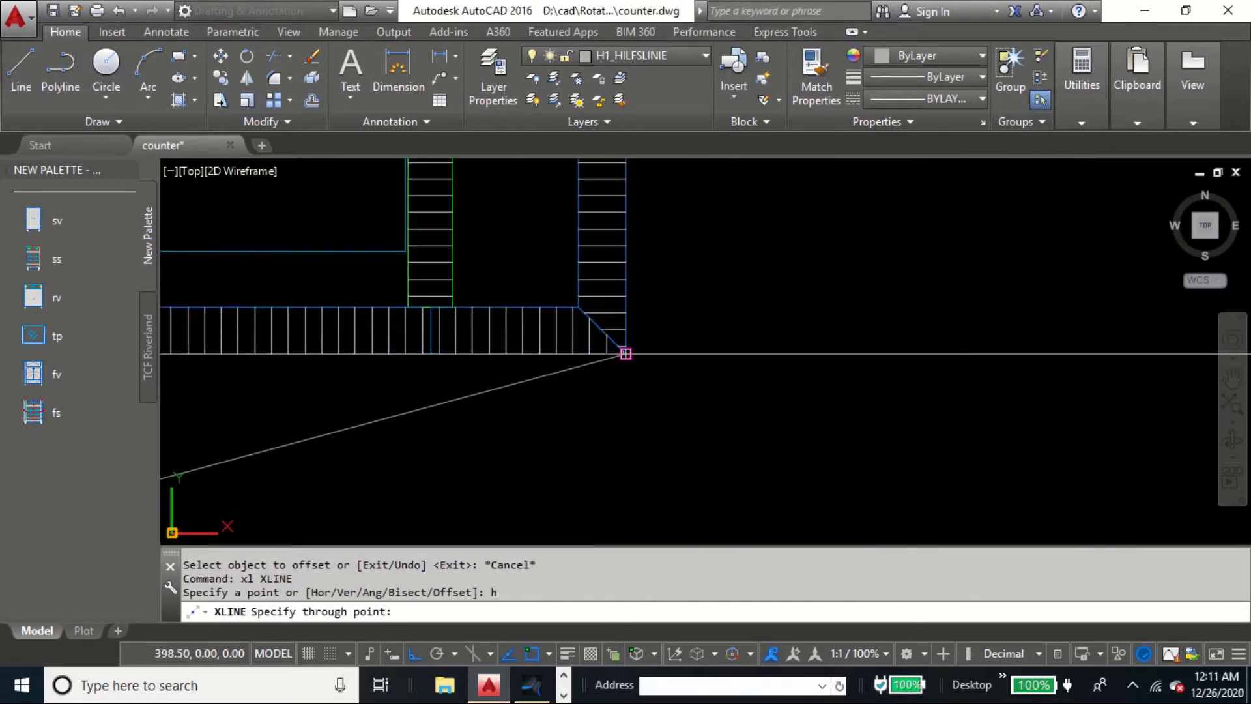
{"action": "left_click", "coordinate": [626, 354]}
{"action": "scroll", "coordinate": [732, 343], "scroll_direction": "down", "scroll_amount": 8}
{"action": "scroll", "coordinate": [696, 360], "scroll_direction": "up", "scroll_amount": 5}
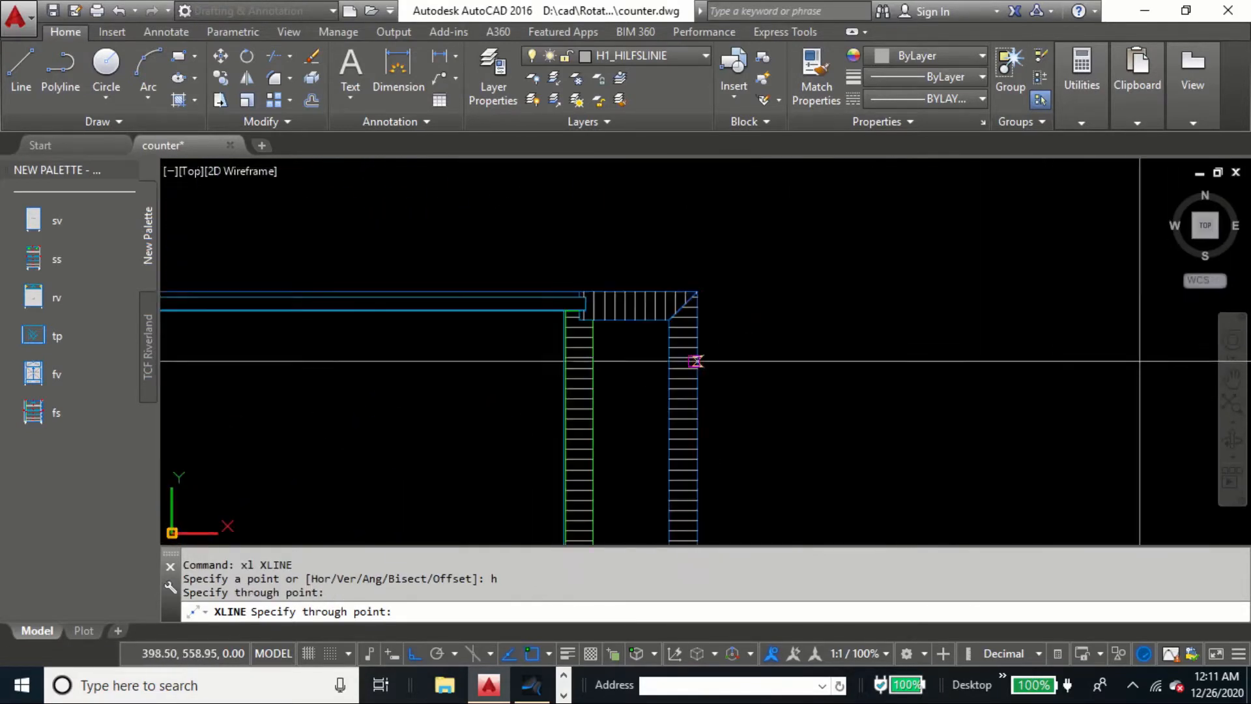
{"action": "left_click", "coordinate": [696, 292]}
{"action": "key", "text": "Escape"}
{"action": "scroll", "coordinate": [732, 326], "scroll_direction": "down", "scroll_amount": 6}
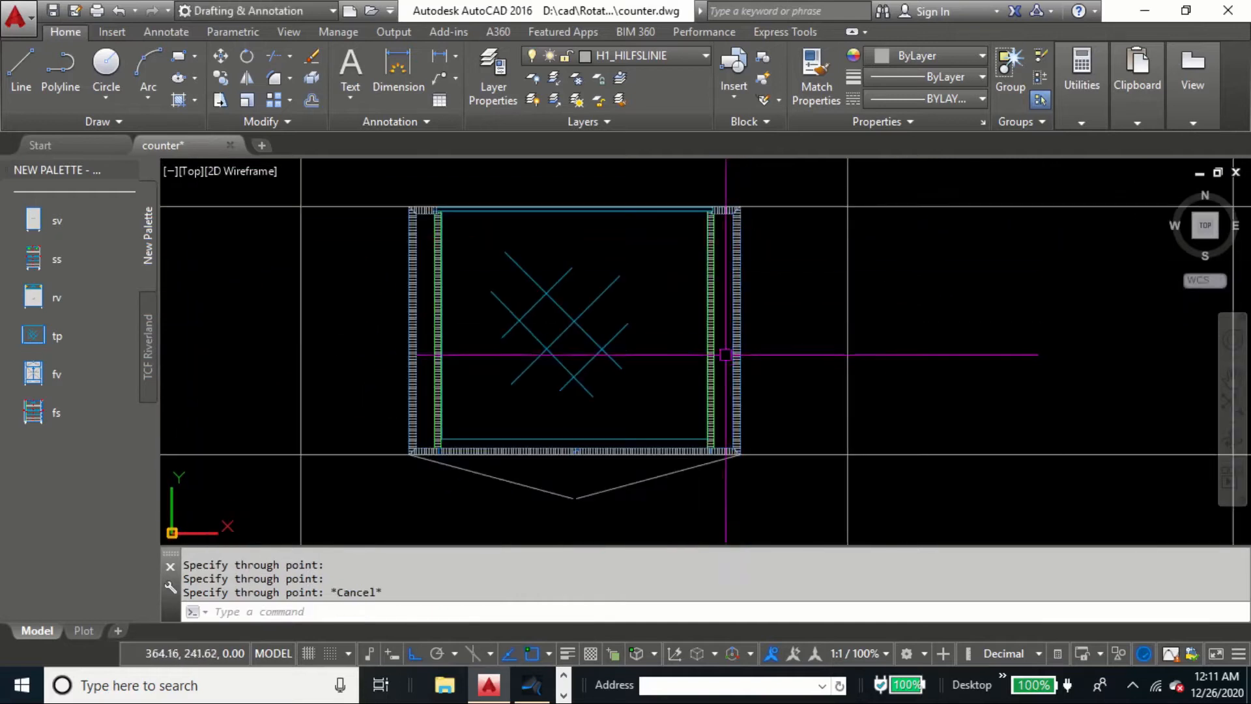
Step: Draw vertical construction lines through the left and right edges of the counter's plan view
{"action": "type", "text": "xl"}
{"action": "key", "text": "Return"}
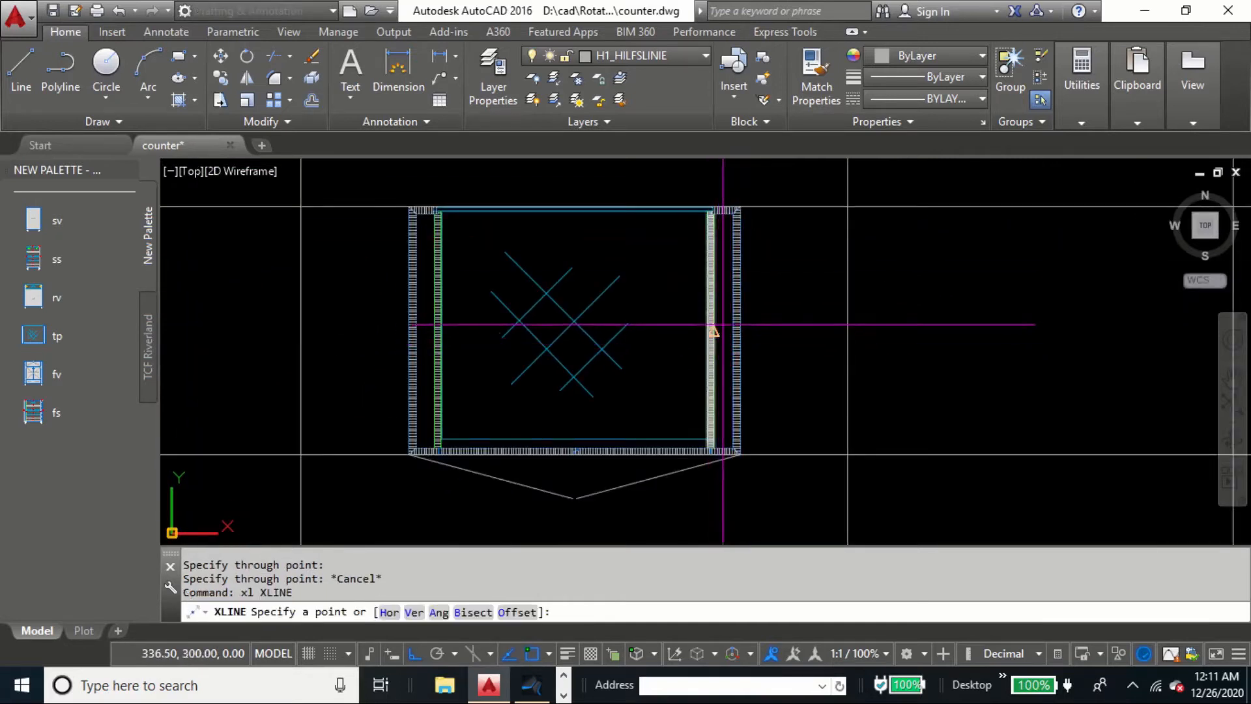
{"action": "type", "text": "v"}
{"action": "key", "text": "Return"}
{"action": "left_click", "coordinate": [408, 284]}
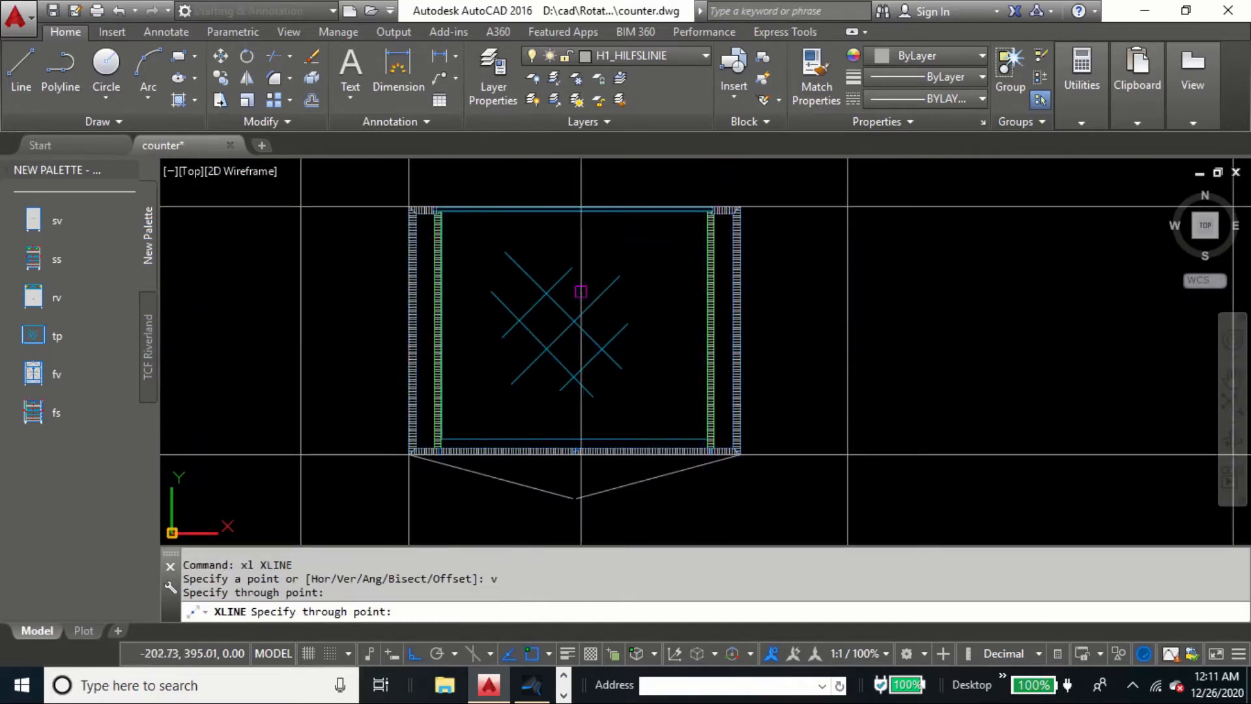
{"action": "left_click", "coordinate": [743, 267]}
{"action": "key", "text": "Escape"}
Step: Examine the plan and front views with the surrounding offset rectangles and crossing construction lines
{"action": "scroll", "coordinate": [732, 363], "scroll_direction": "down", "scroll_amount": 5}
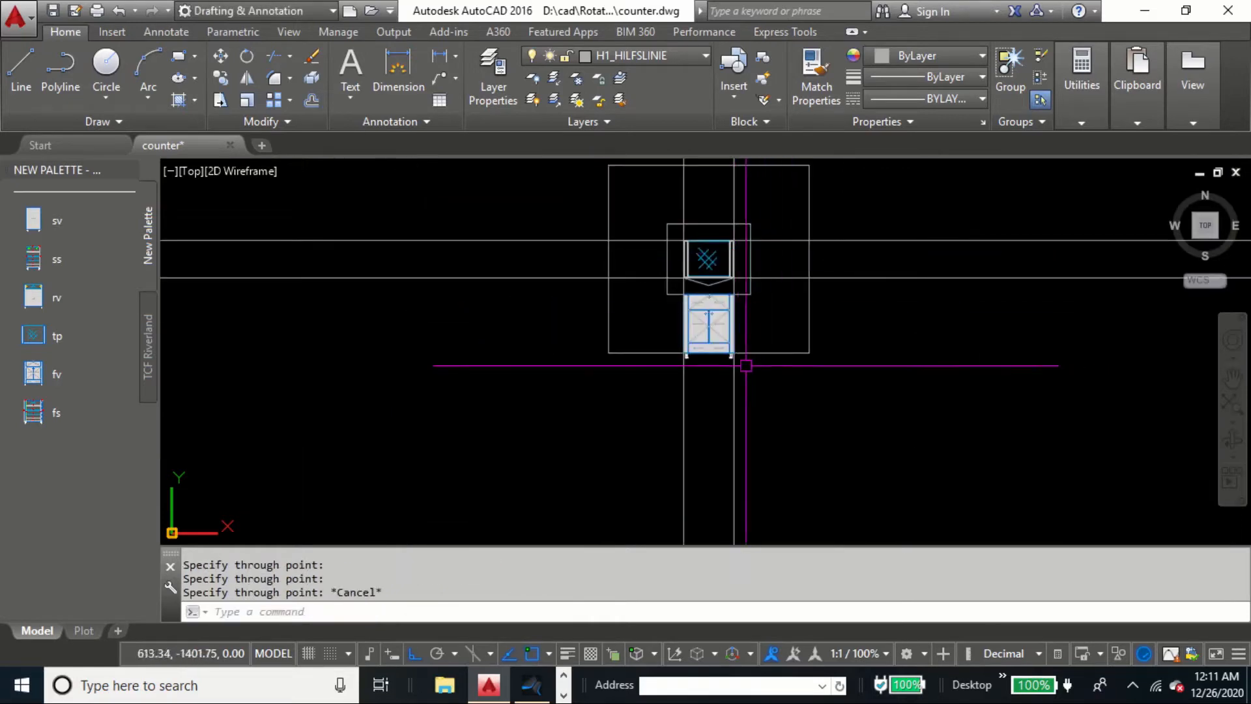
{"action": "scroll", "coordinate": [749, 284], "scroll_direction": "up", "scroll_amount": 5}
{"action": "scroll", "coordinate": [571, 289], "scroll_direction": "up", "scroll_amount": 3}
{"action": "middle_click_drag", "start_coordinate": [587, 290], "coordinate": [577, 373]}
{"action": "key", "text": "Escape"}
{"action": "middle_click_drag", "start_coordinate": [710, 287], "coordinate": [677, 291]}
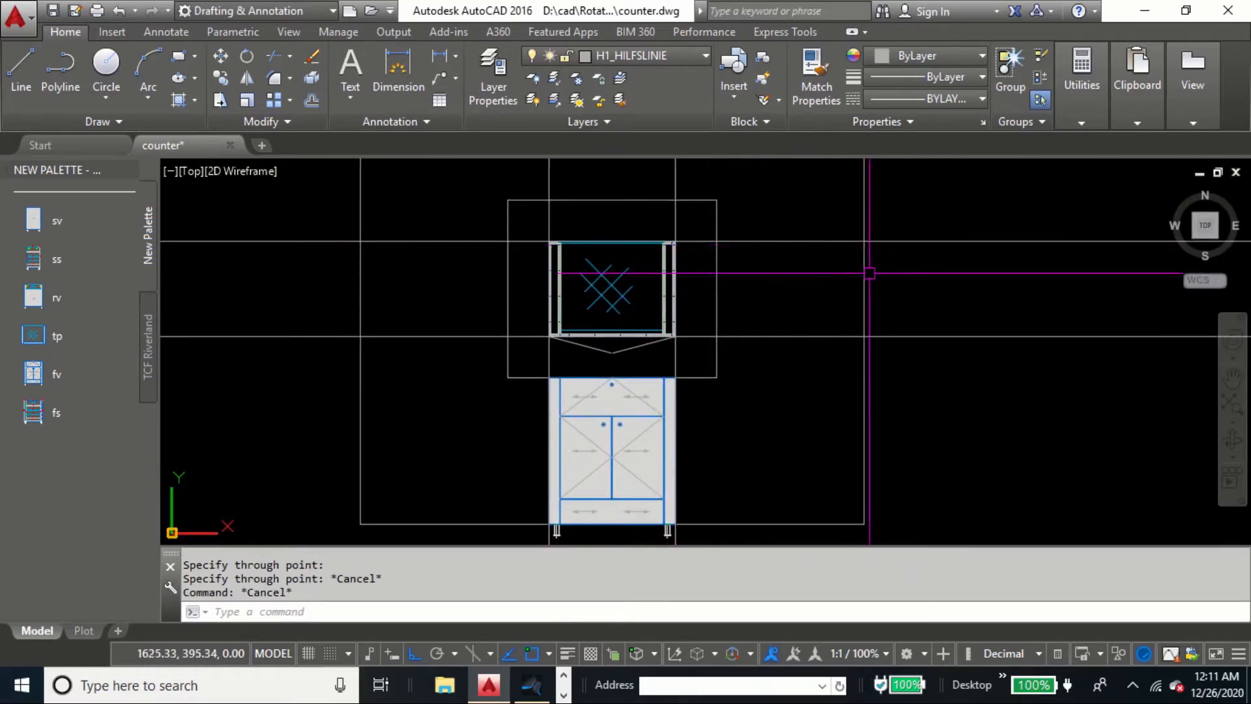
{"action": "middle_click_drag", "start_coordinate": [869, 273], "coordinate": [800, 289]}
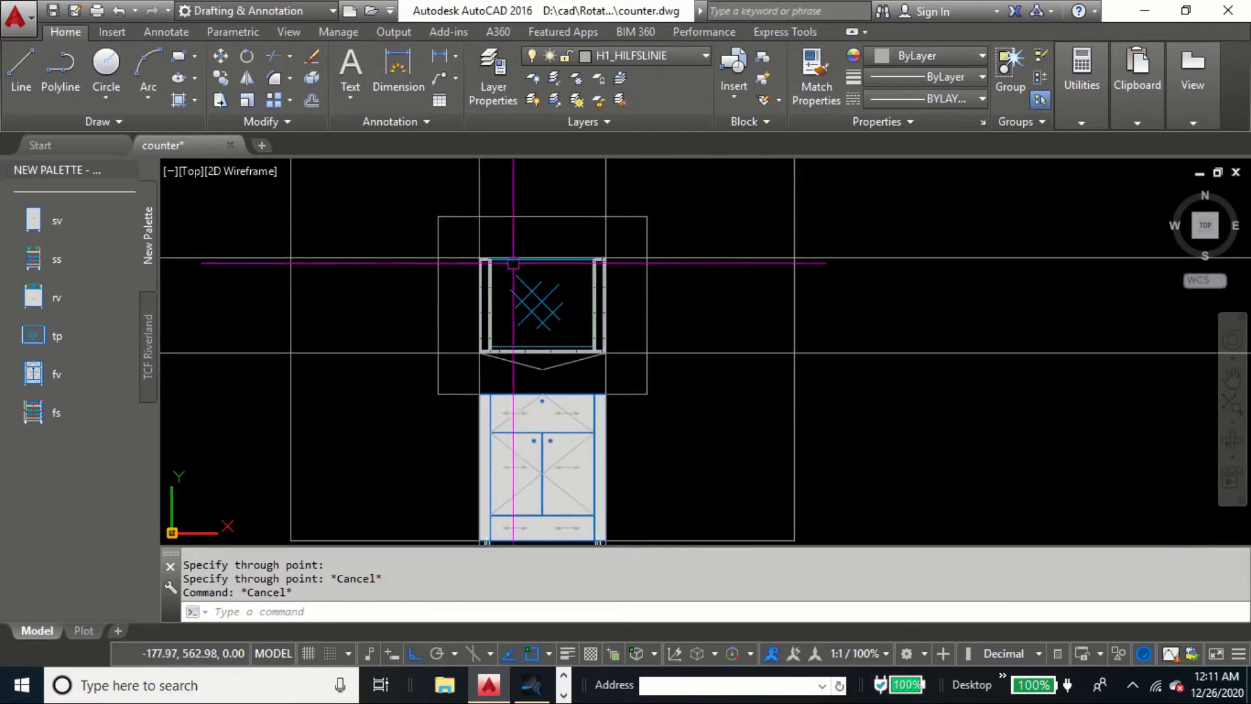
{"action": "scroll", "coordinate": [466, 233], "scroll_direction": "down", "scroll_amount": 4}
{"action": "left_click", "coordinate": [450, 198]}
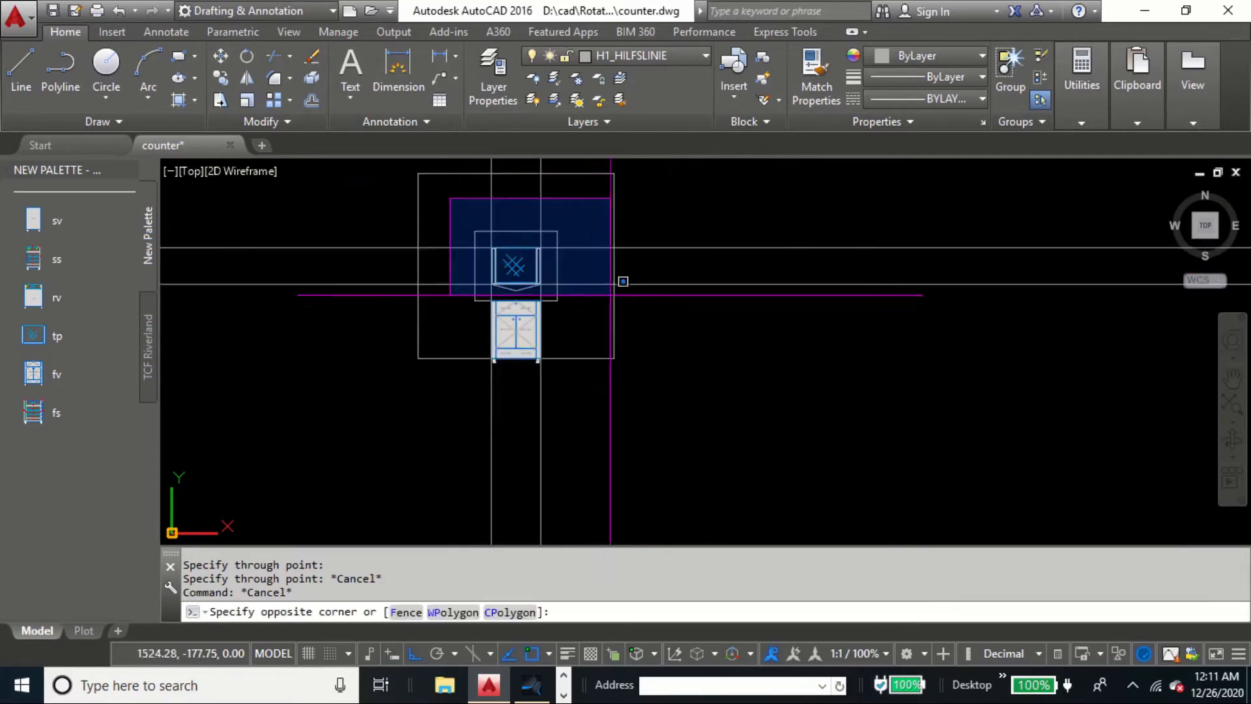
{"action": "key", "text": "Escape"}
{"action": "key", "text": "Escape"}
{"action": "scroll", "coordinate": [521, 244], "scroll_direction": "up", "scroll_amount": 2}
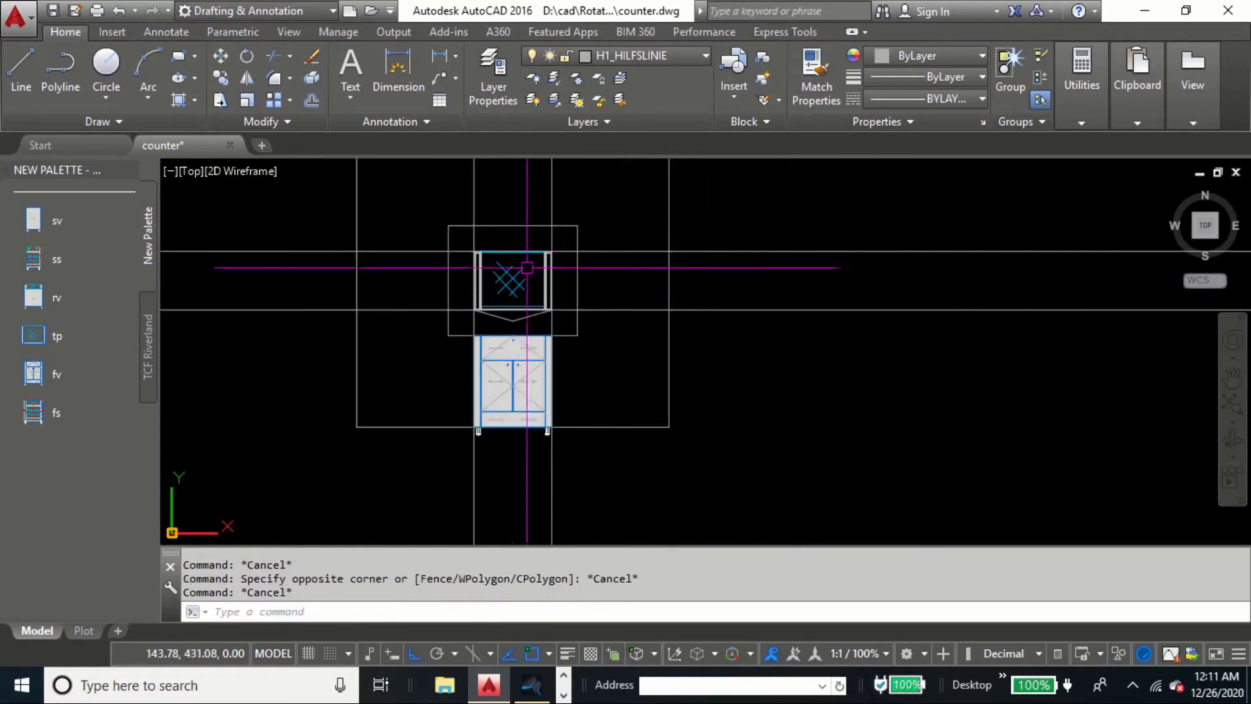
{"action": "middle_click_drag", "start_coordinate": [618, 257], "coordinate": [627, 297]}
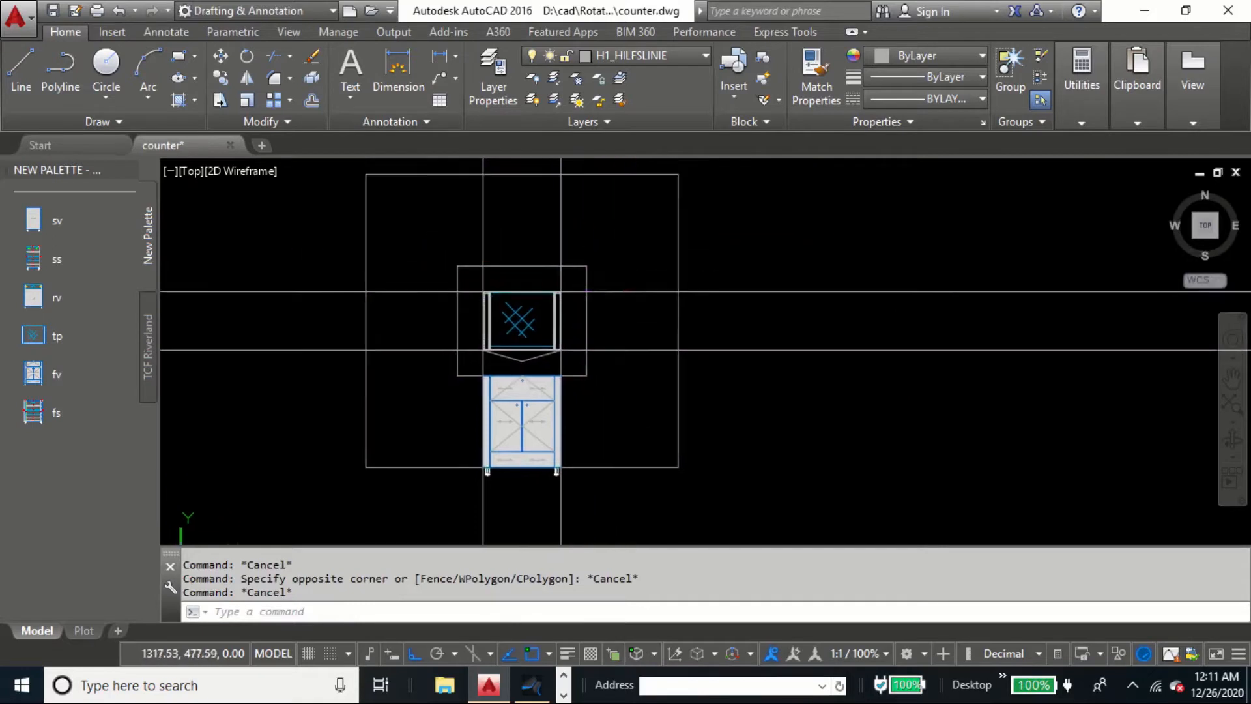
{"action": "scroll", "coordinate": [575, 318], "scroll_direction": "up", "scroll_amount": 2}
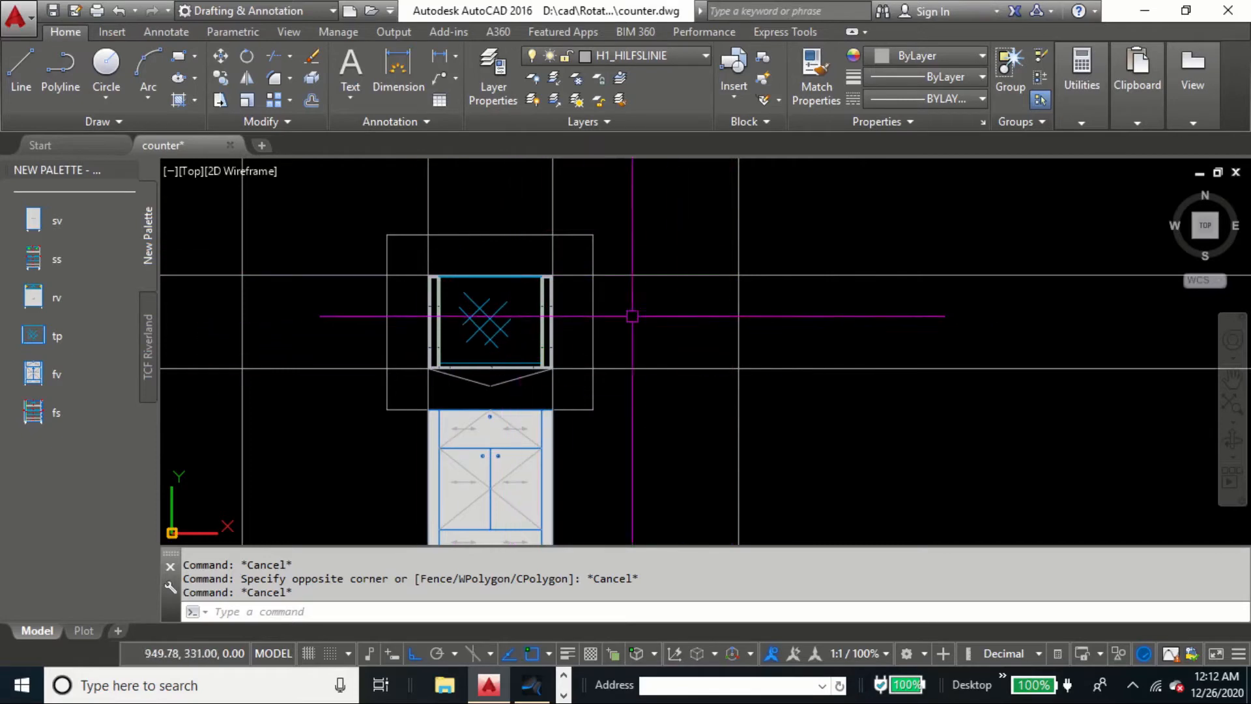
{"action": "middle_click_drag", "start_coordinate": [660, 407], "coordinate": [666, 391]}
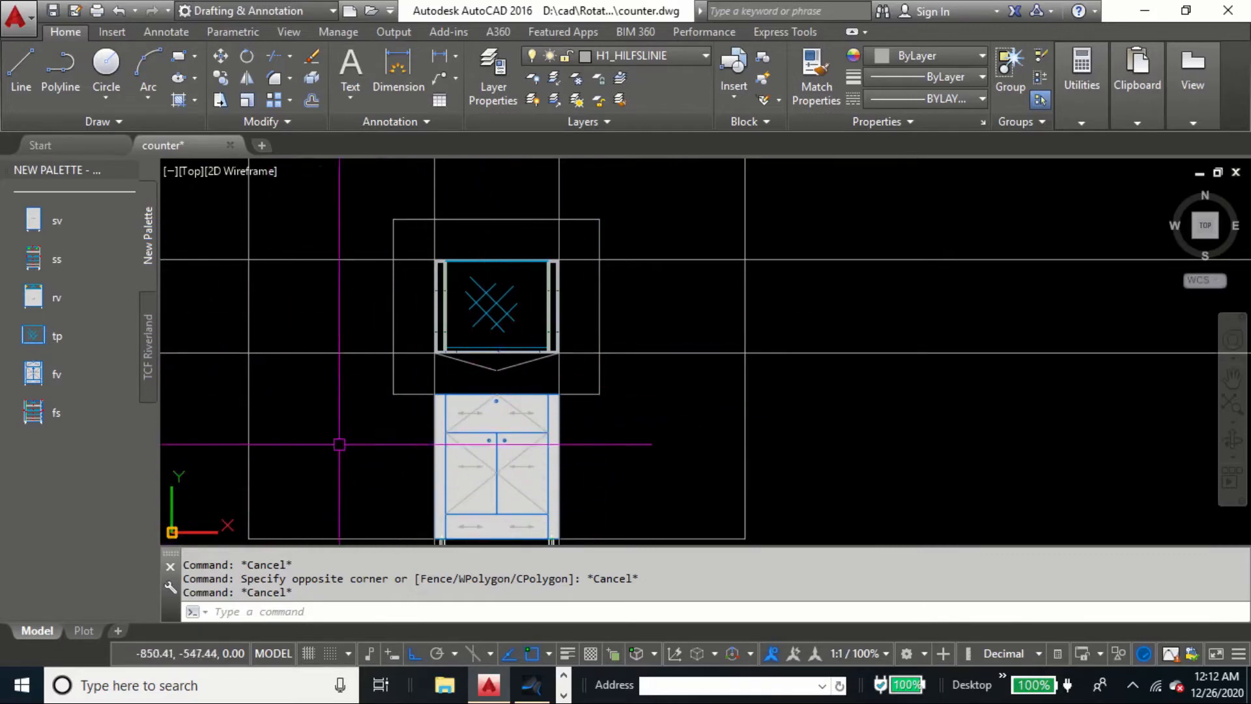
{"action": "middle_click_drag", "start_coordinate": [191, 503], "coordinate": [198, 478]}
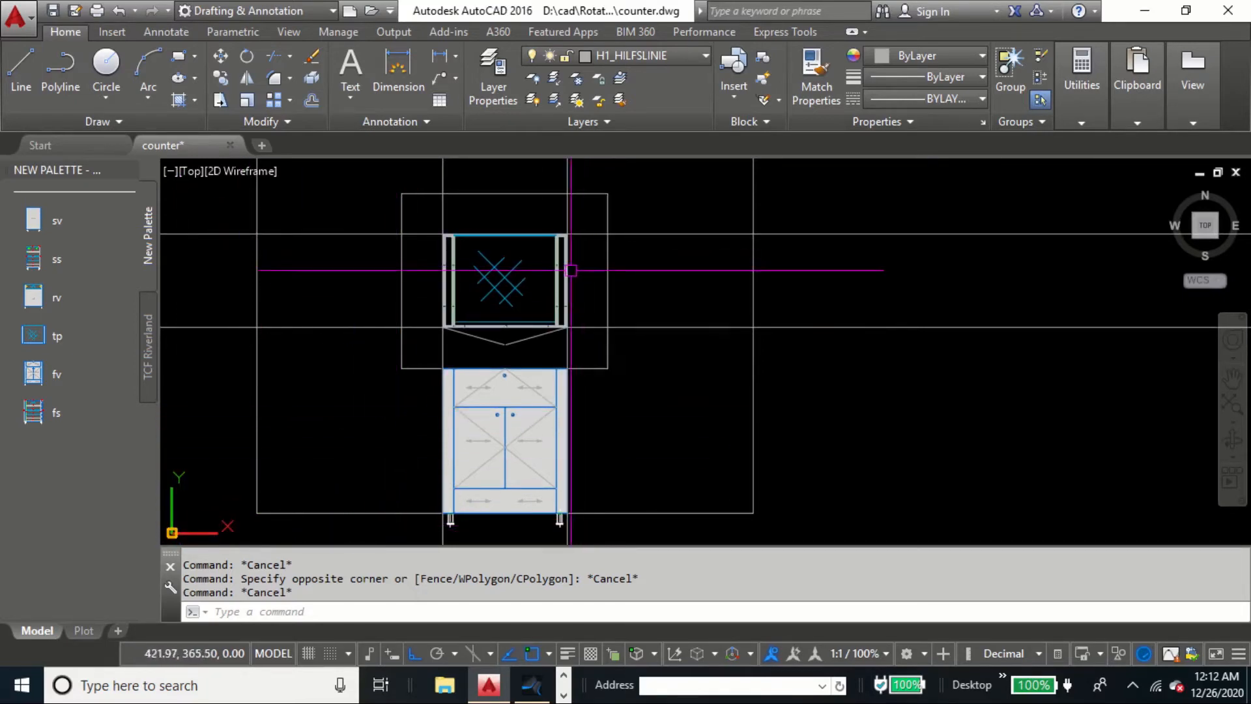
{"action": "middle_click_drag", "start_coordinate": [571, 280], "coordinate": [557, 311]}
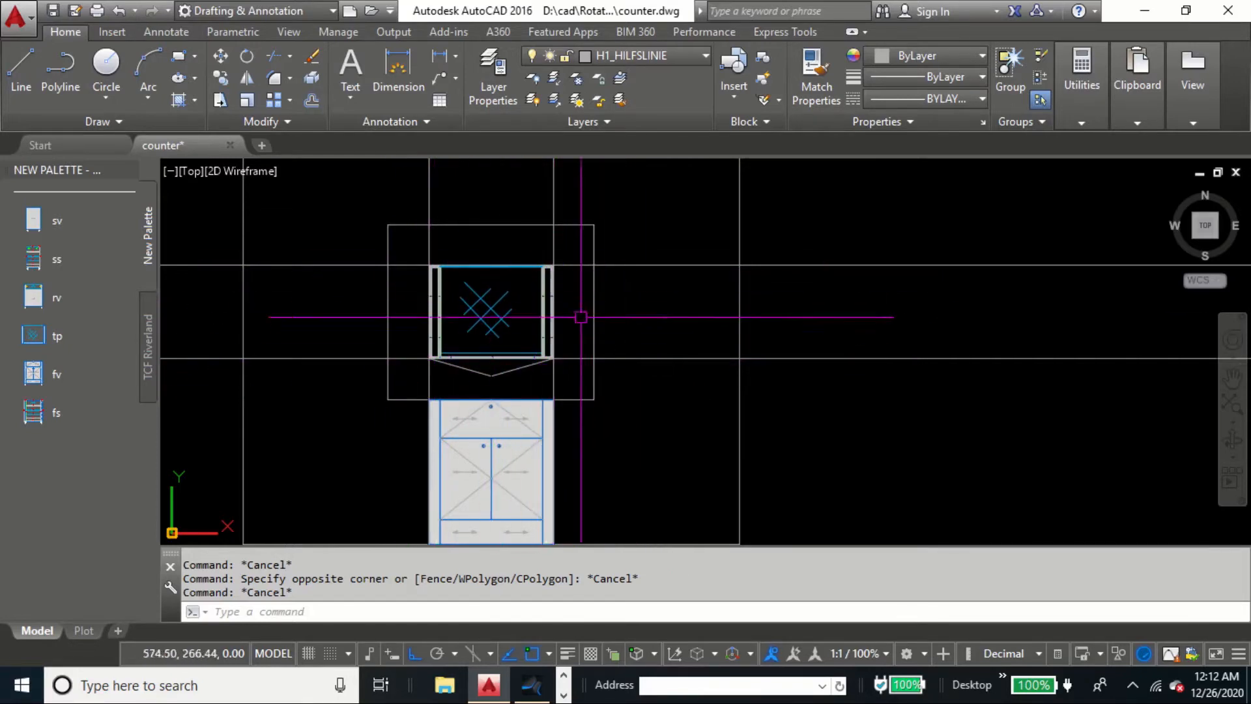
Step: Set the UCSICON Selectable option to No and try selecting the UCS icon
{"action": "left_click", "coordinate": [176, 499]}
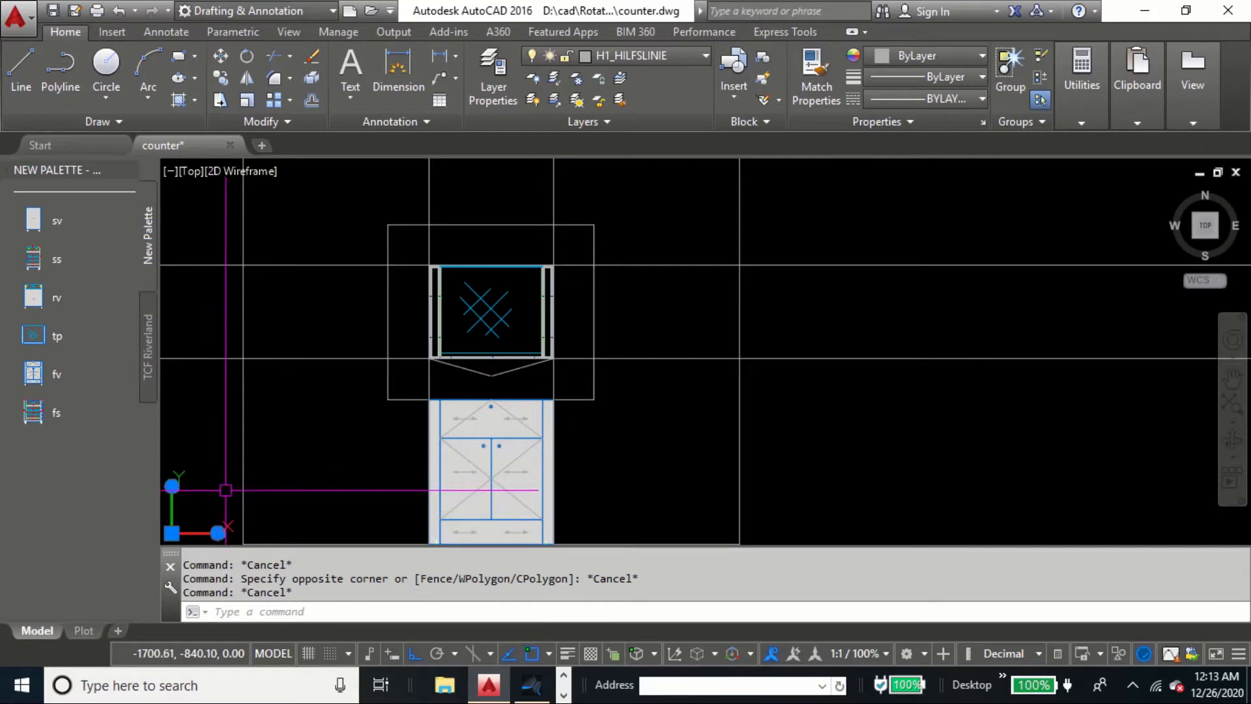
{"action": "key", "text": "Escape"}
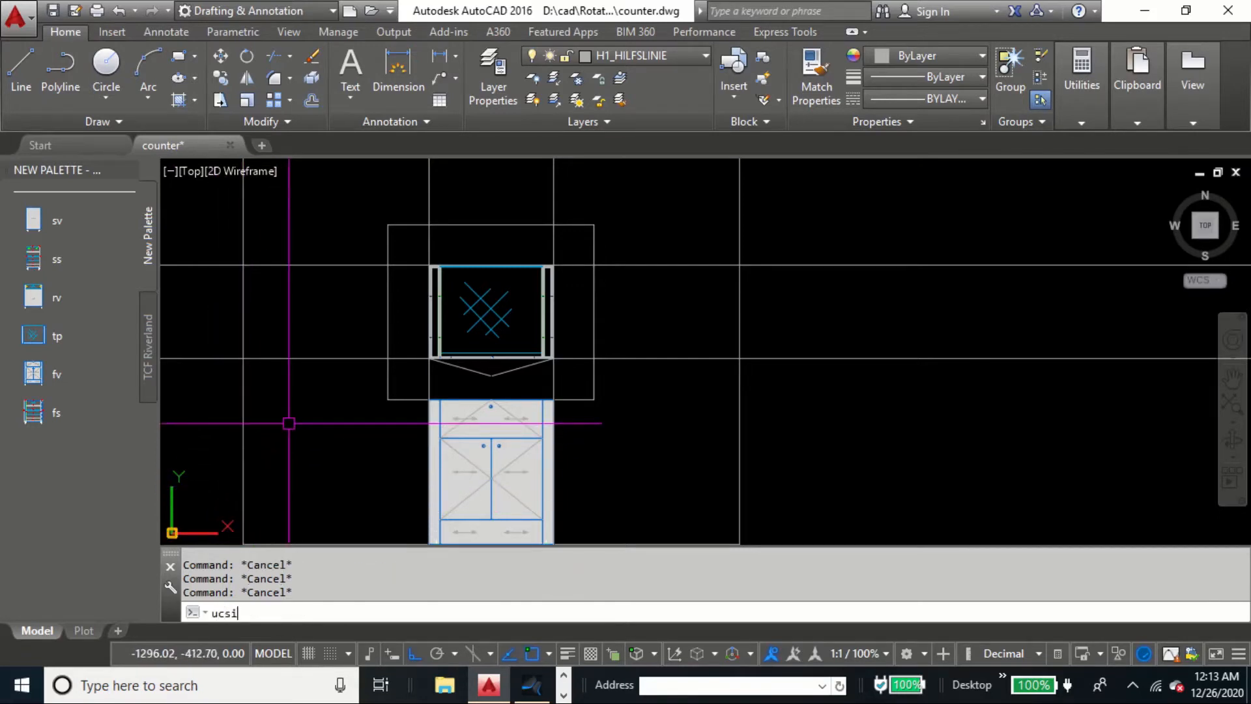
{"action": "type", "text": "ucsicon"}
{"action": "key", "text": "Return"}
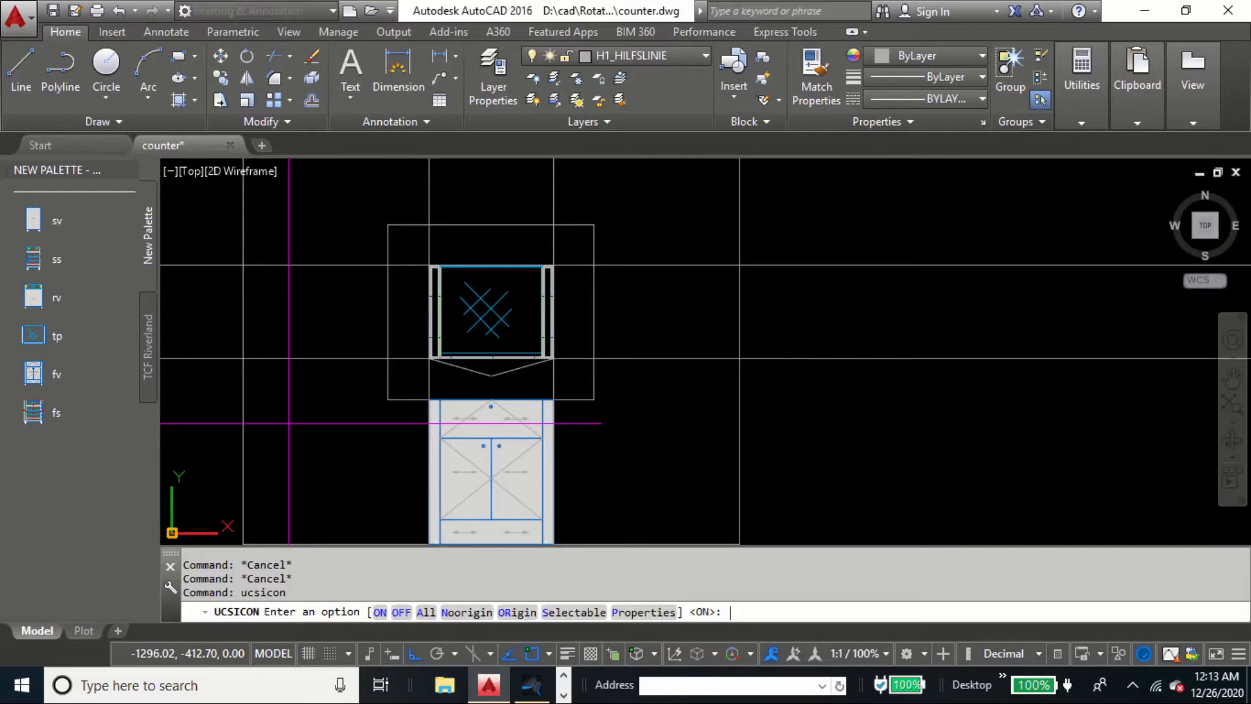
{"action": "left_click", "coordinate": [567, 613]}
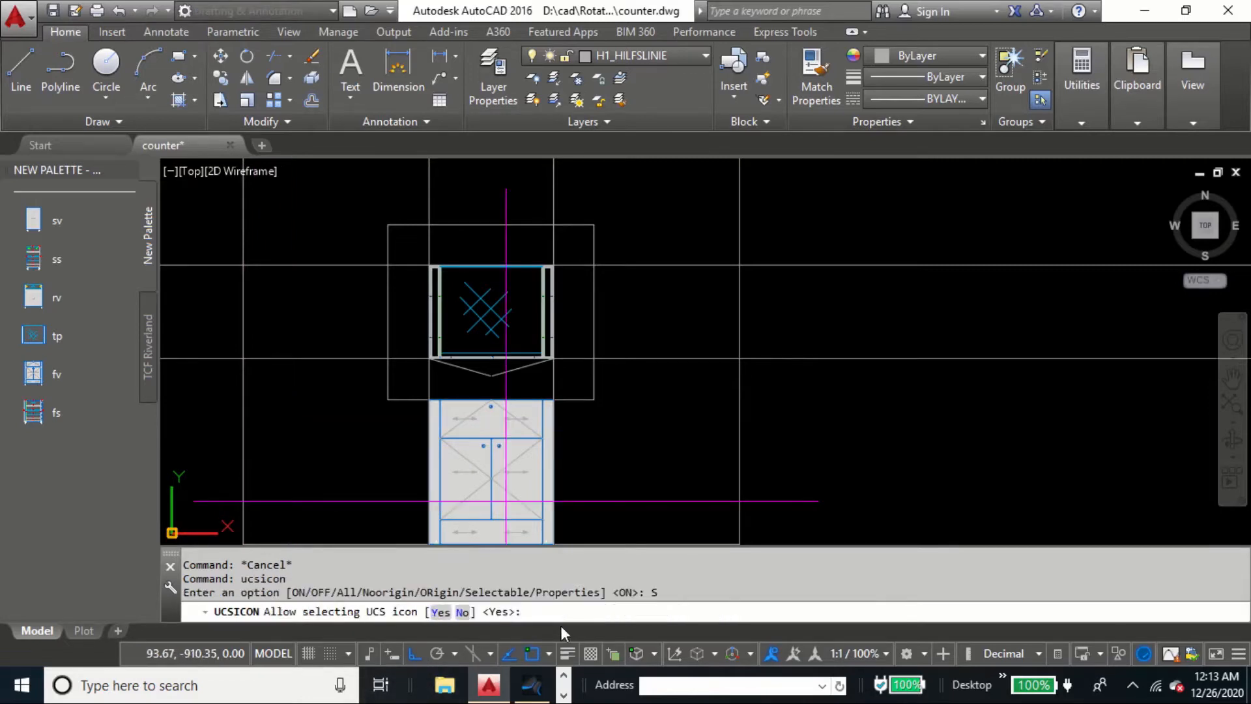
{"action": "left_click", "coordinate": [461, 613]}
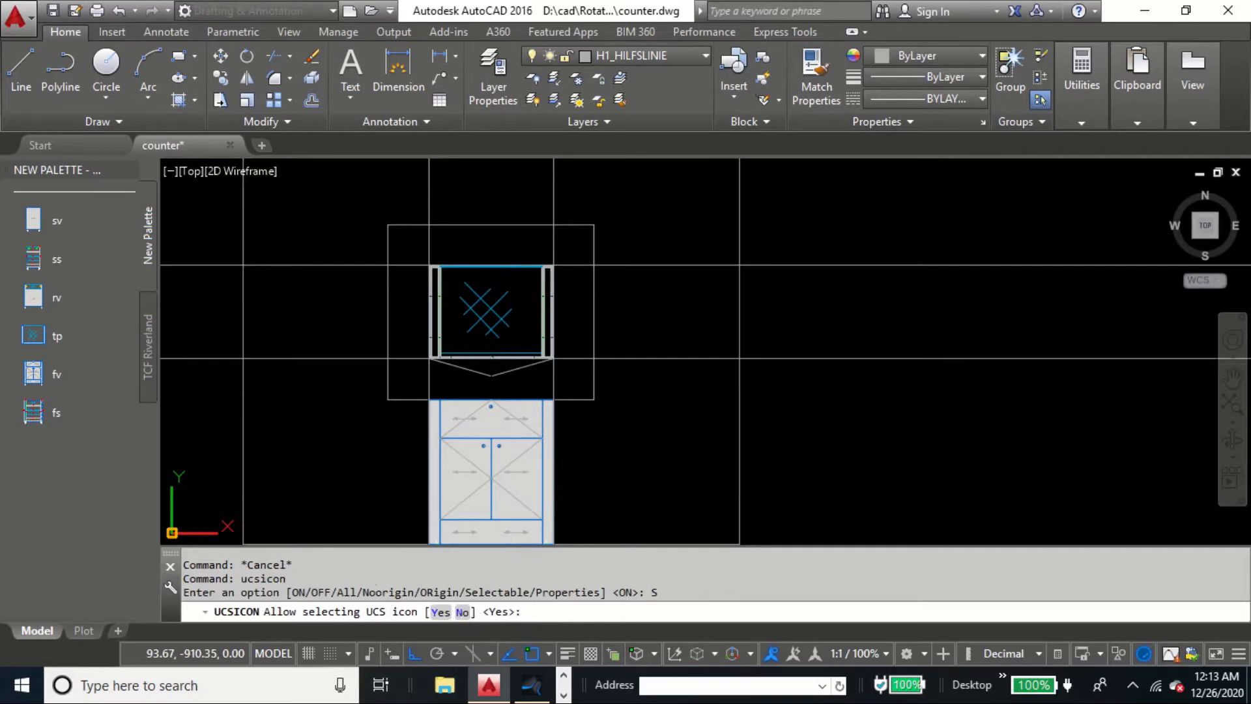
{"action": "left_click", "coordinate": [176, 498]}
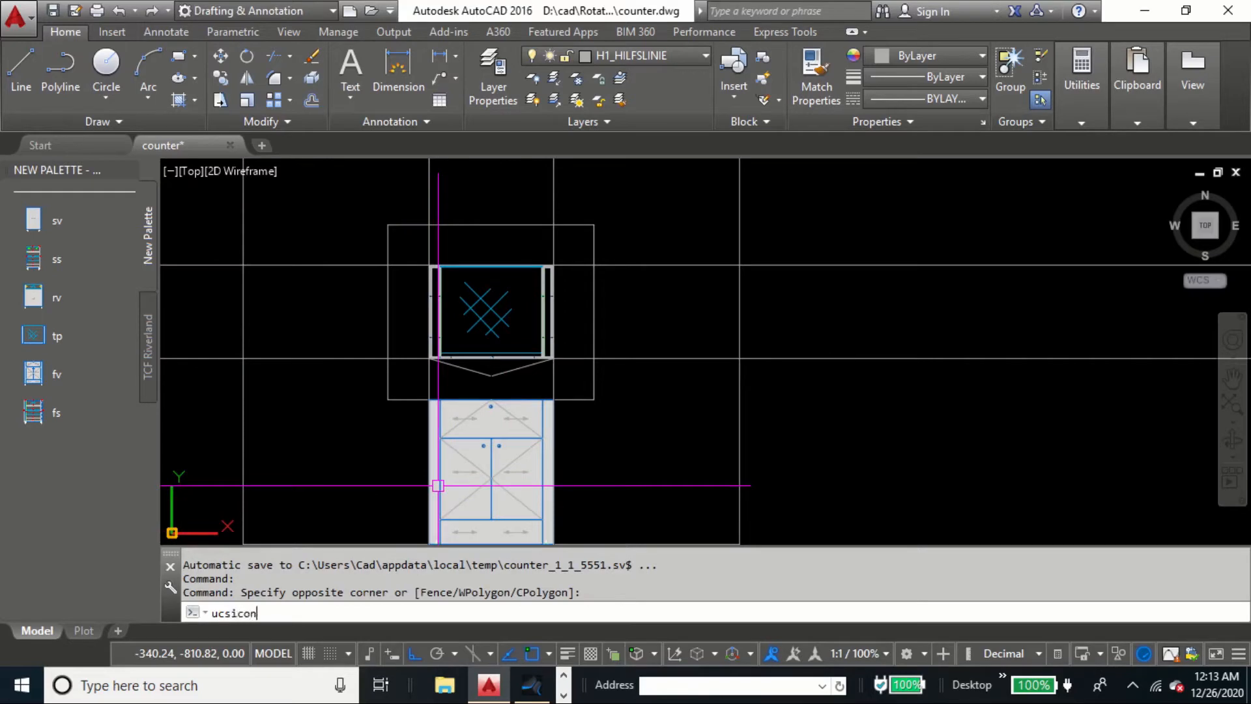
Step: Allow selecting the UCS icon by setting the UCSICON Selectable option to Yes
{"action": "key", "text": "Return"}
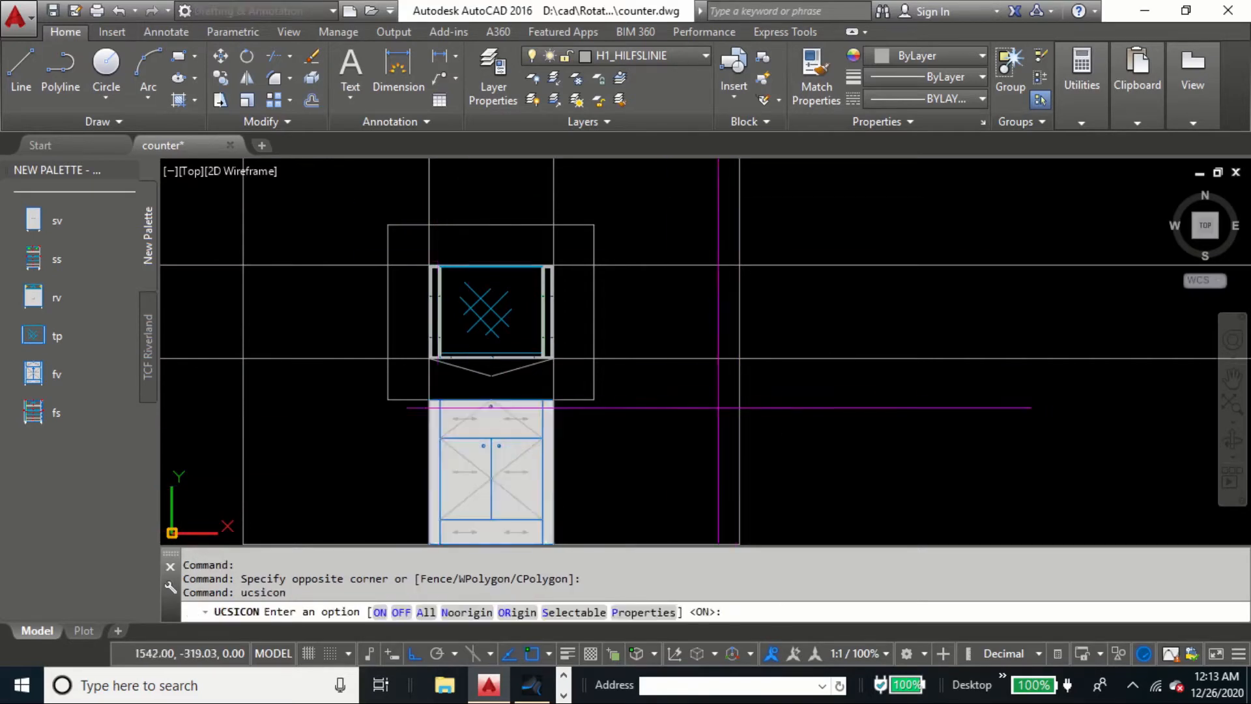
{"action": "type", "text": "S"}
{"action": "key", "text": "Return"}
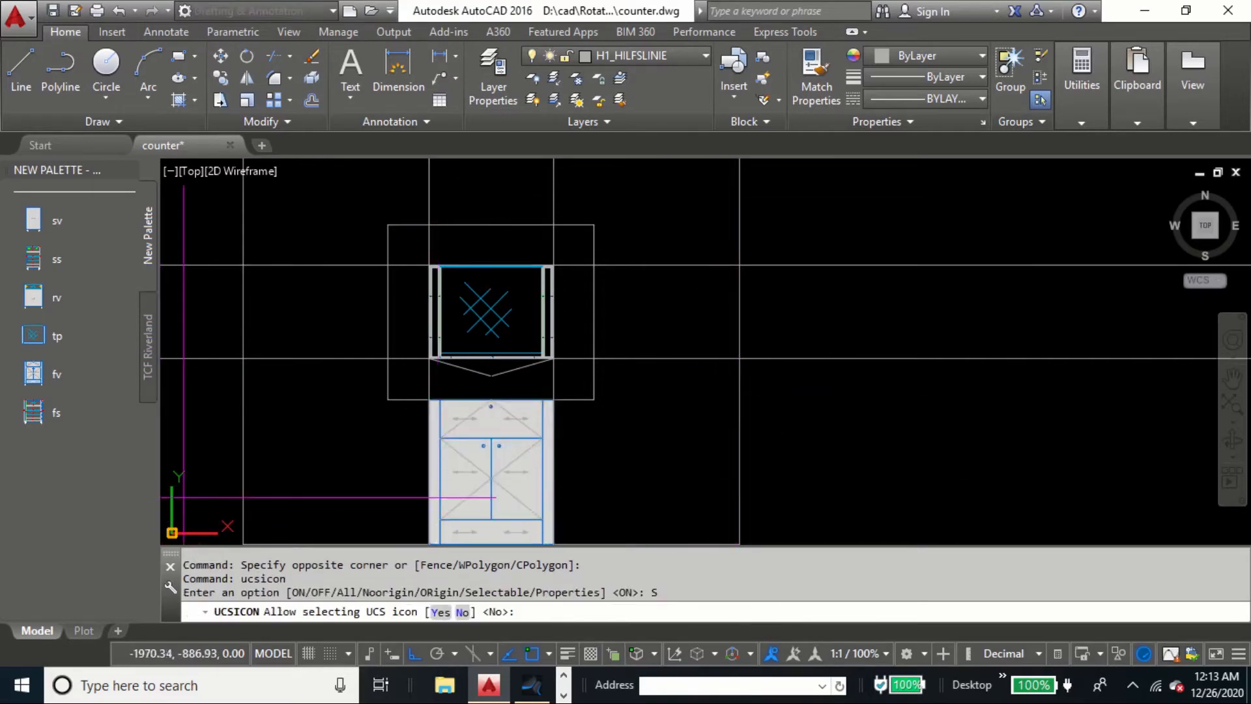
{"action": "key", "text": "Return"}
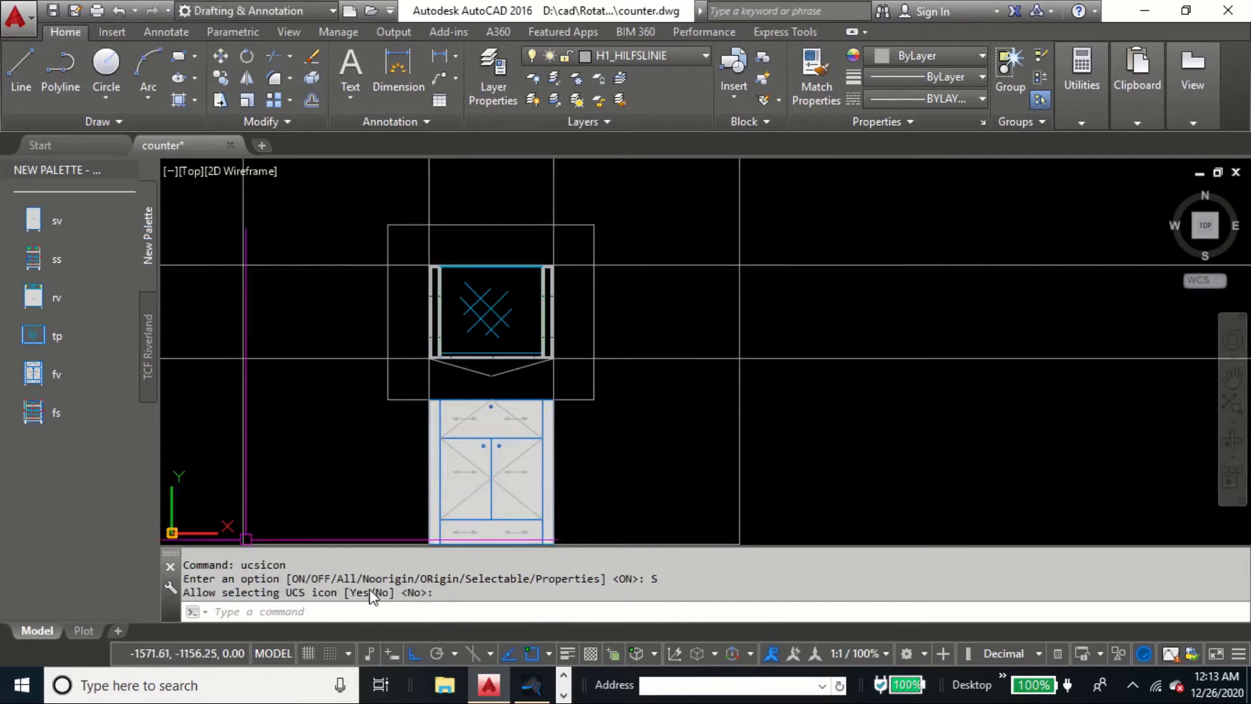
{"action": "key", "text": "Return"}
{"action": "left_click", "coordinate": [554, 612]}
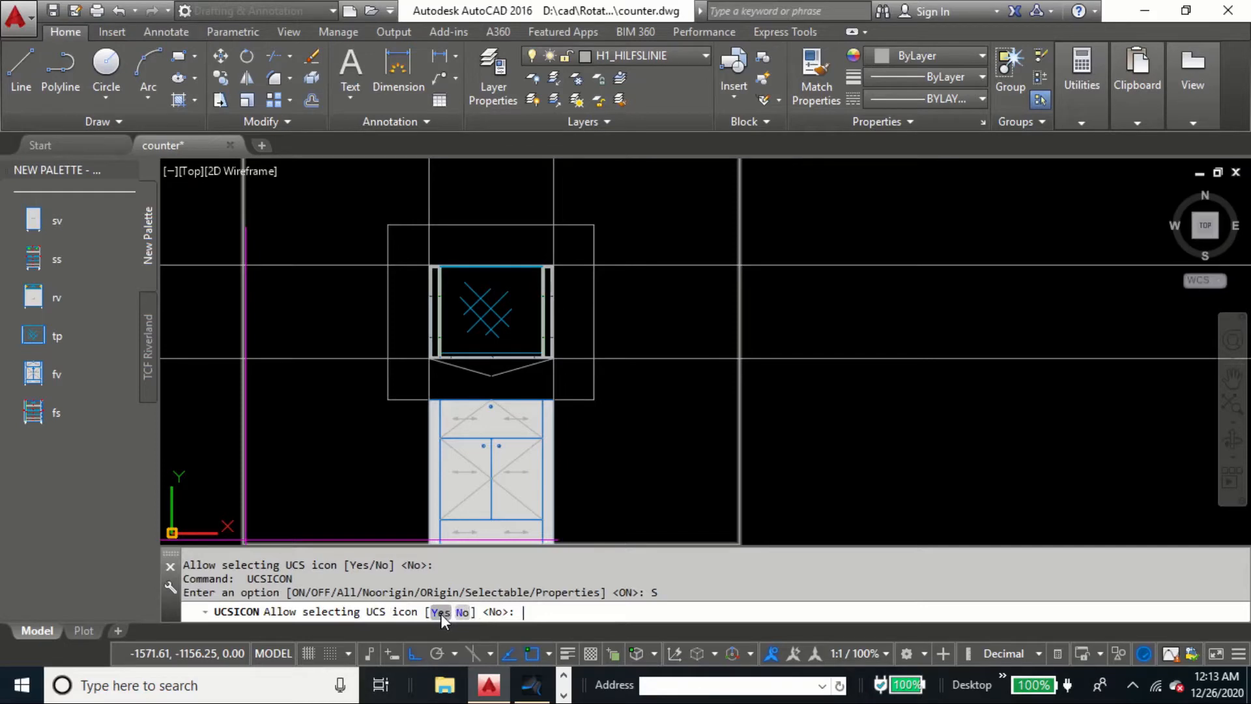
{"action": "left_click", "coordinate": [441, 613]}
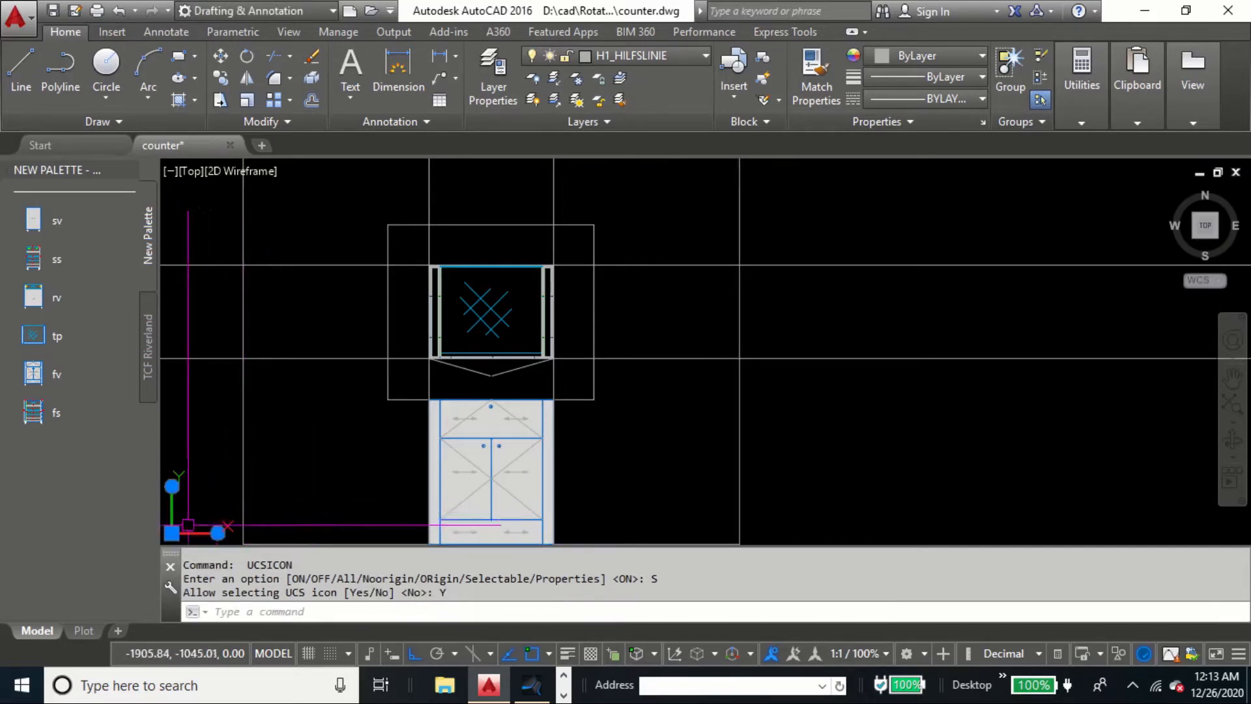
{"action": "key", "text": "Escape"}
Step: Display the UCS icon at the origin and, with ortho off, move the origin to the upper left of the plan view, inside the outer rectangle
{"action": "key", "text": "Return"}
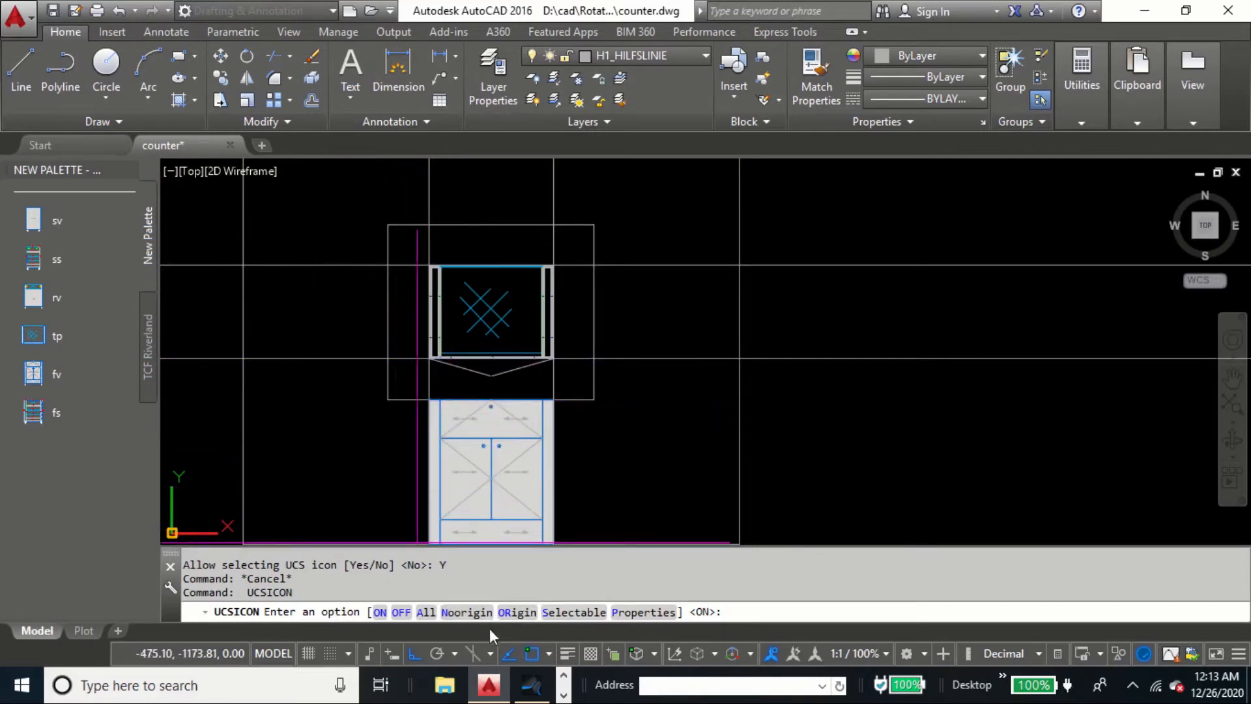
{"action": "left_click", "coordinate": [513, 613]}
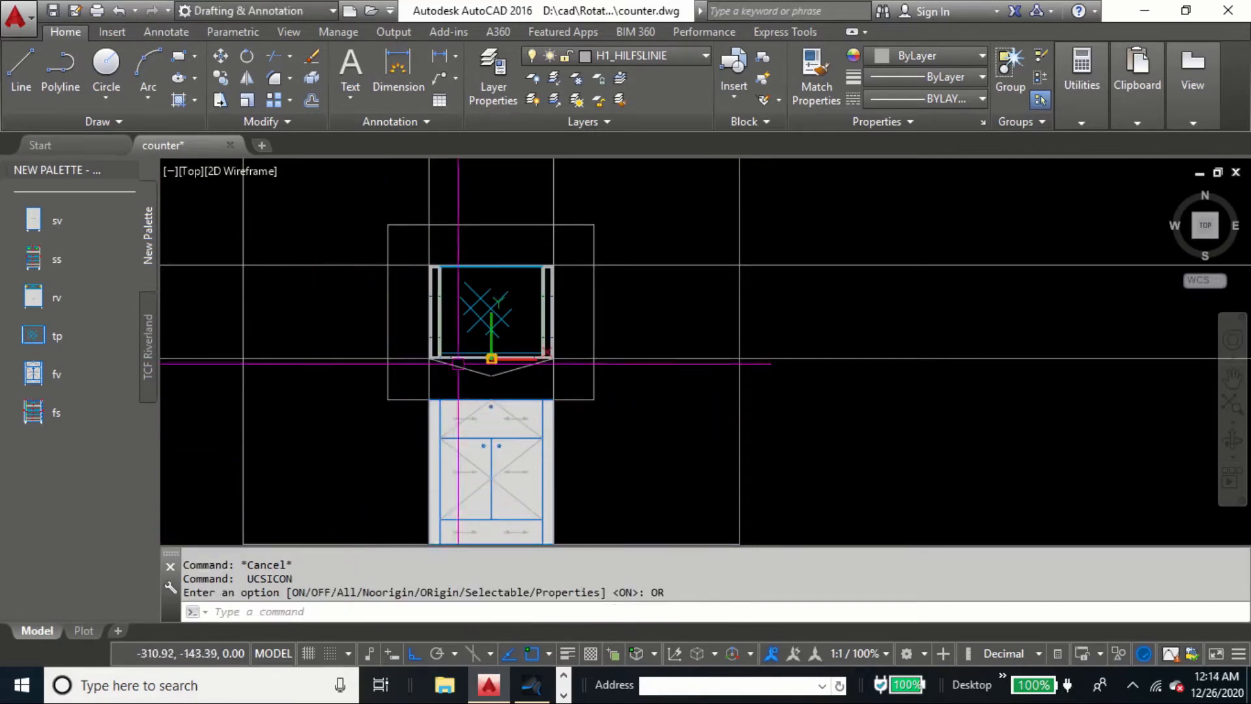
{"action": "left_click", "coordinate": [495, 344]}
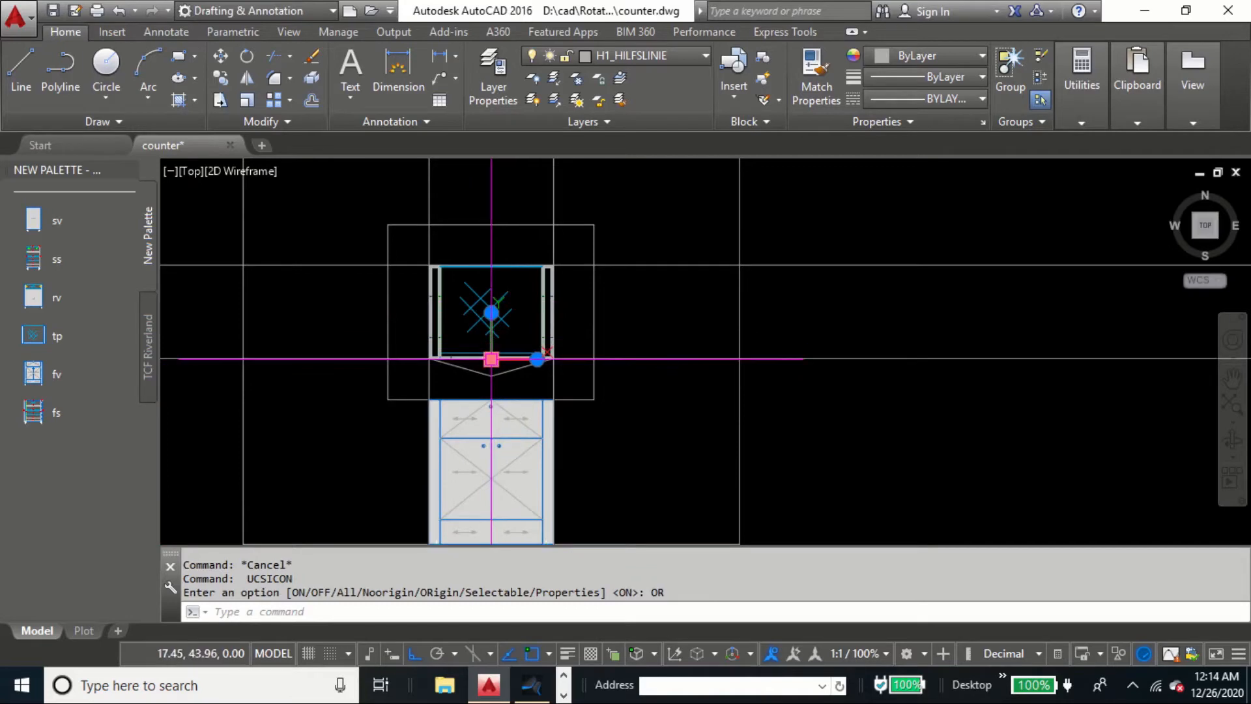
{"action": "left_click", "coordinate": [491, 359]}
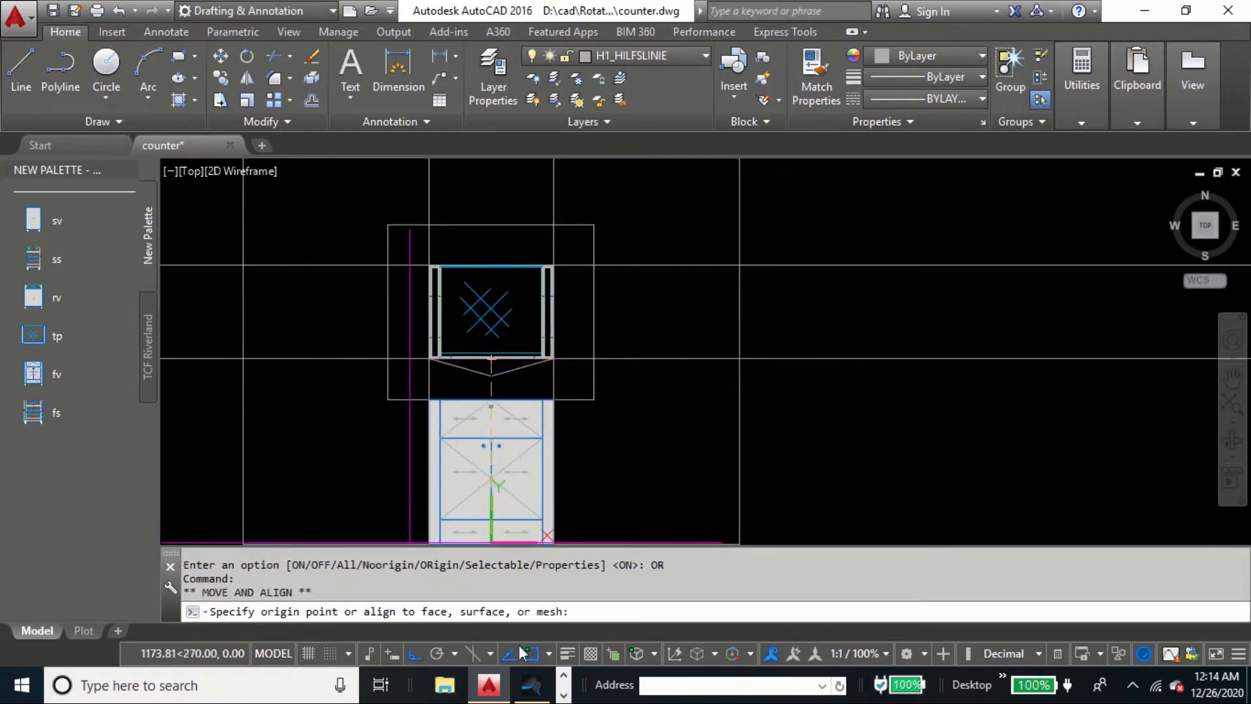
{"action": "left_click", "coordinate": [412, 653]}
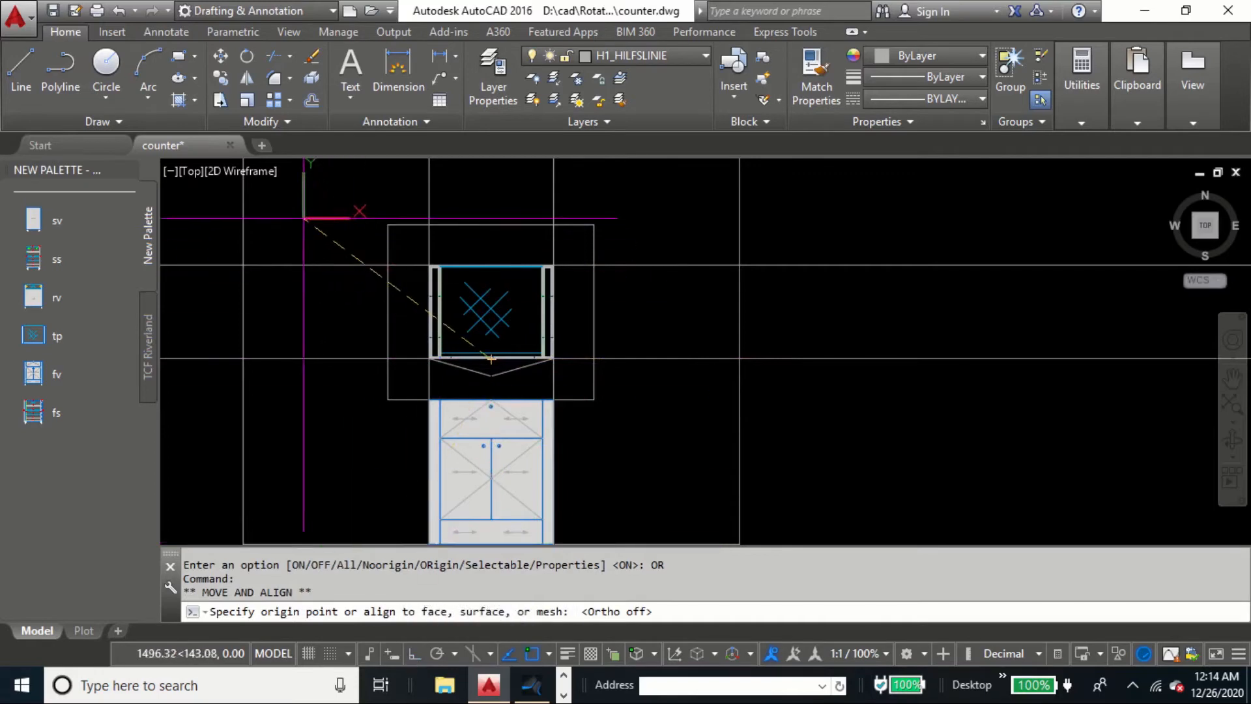
{"action": "middle_click_drag", "start_coordinate": [290, 456], "coordinate": [419, 385]}
{"action": "scroll", "coordinate": [234, 450], "scroll_direction": "down", "scroll_amount": 5}
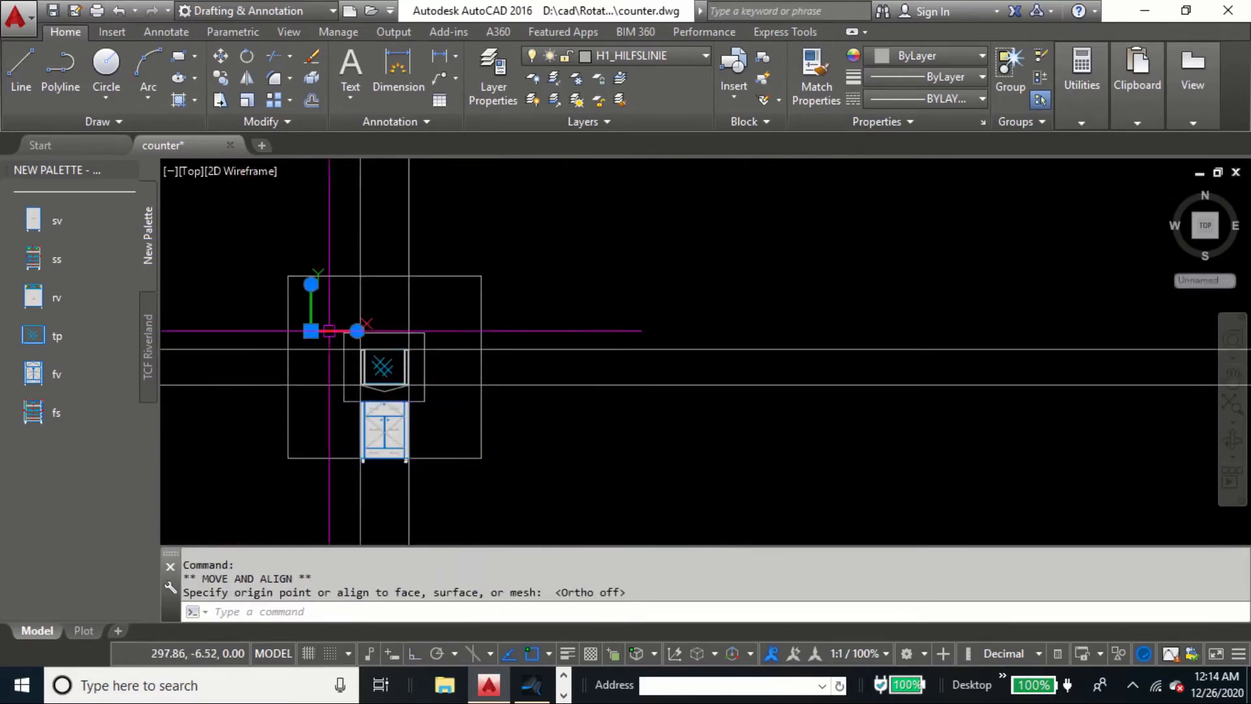
Step: Set the UCSFOLLOW system variable to 1
{"action": "scroll", "coordinate": [300, 319], "scroll_direction": "up", "scroll_amount": 3}
{"action": "scroll", "coordinate": [277, 300], "scroll_direction": "up", "scroll_amount": 2}
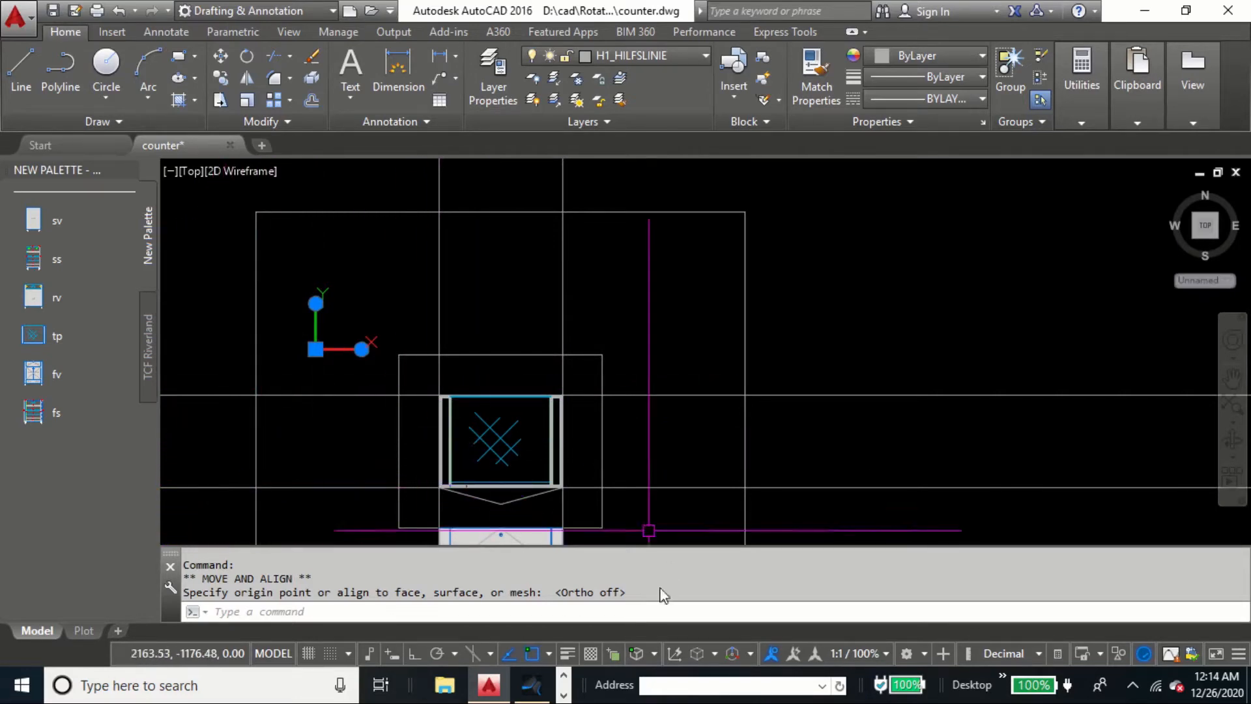
{"action": "middle_click_drag", "start_coordinate": [399, 369], "coordinate": [410, 371]}
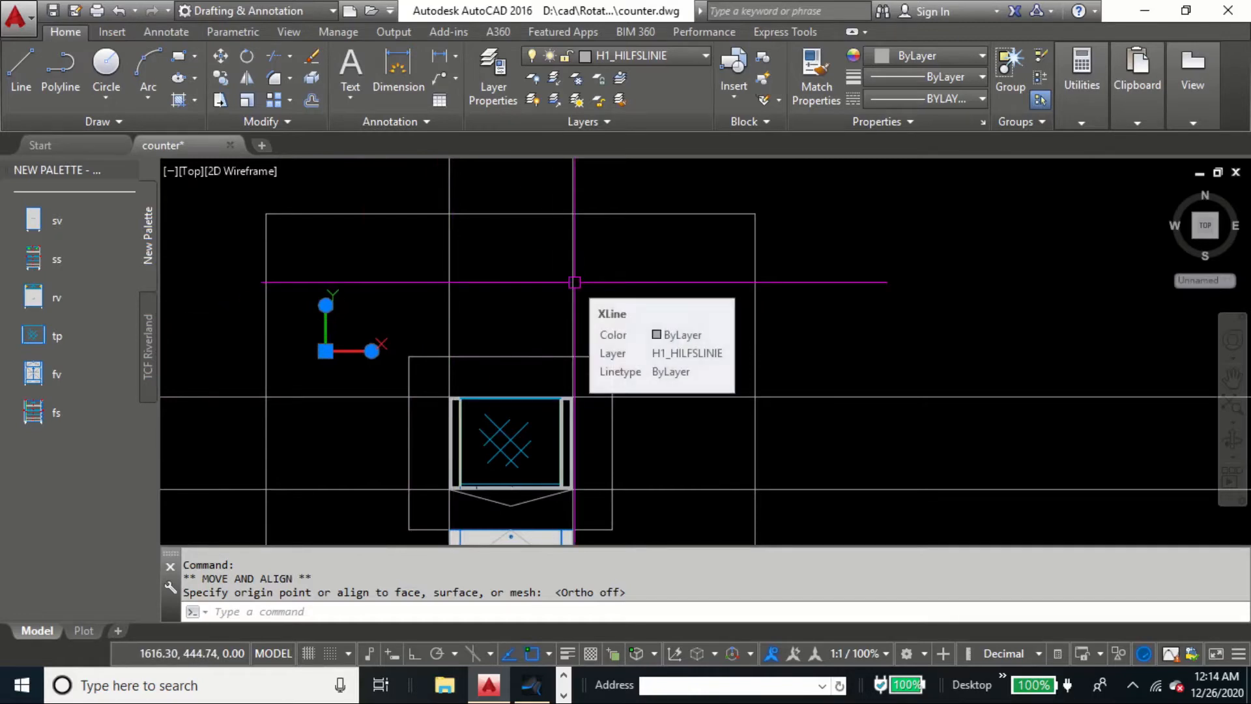
{"action": "type", "text": "ucsfollow"}
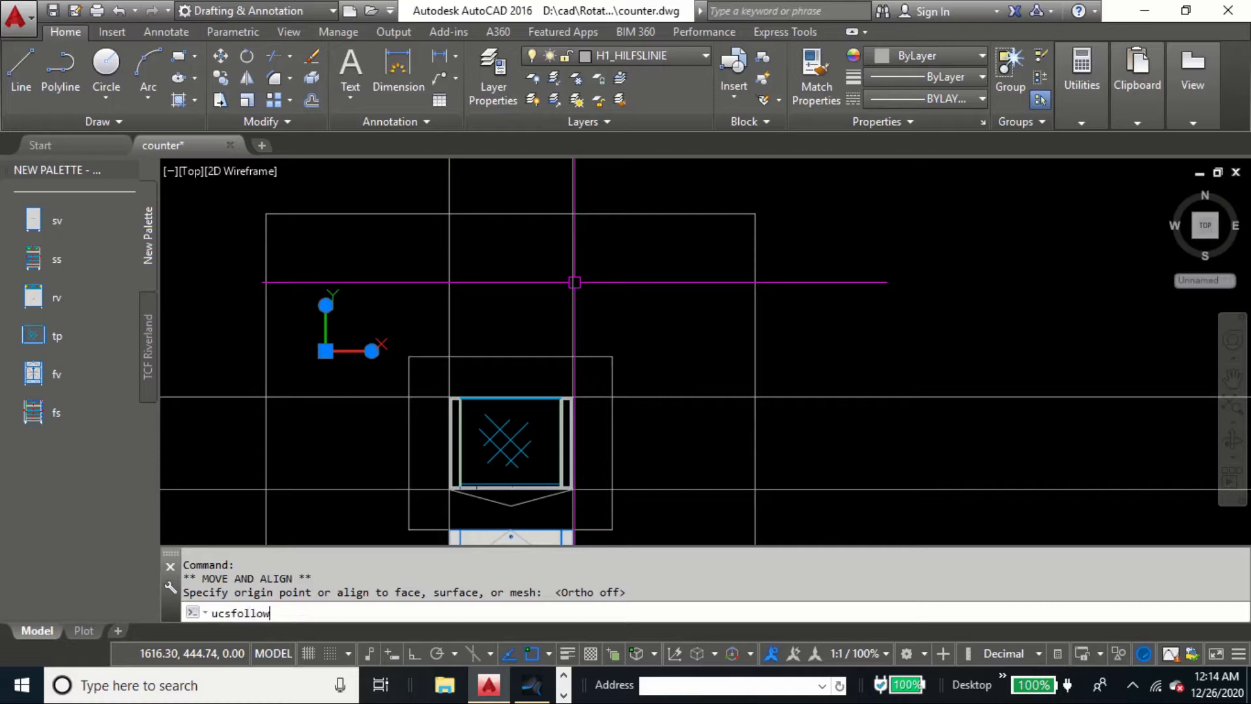
{"action": "key", "text": "Return"}
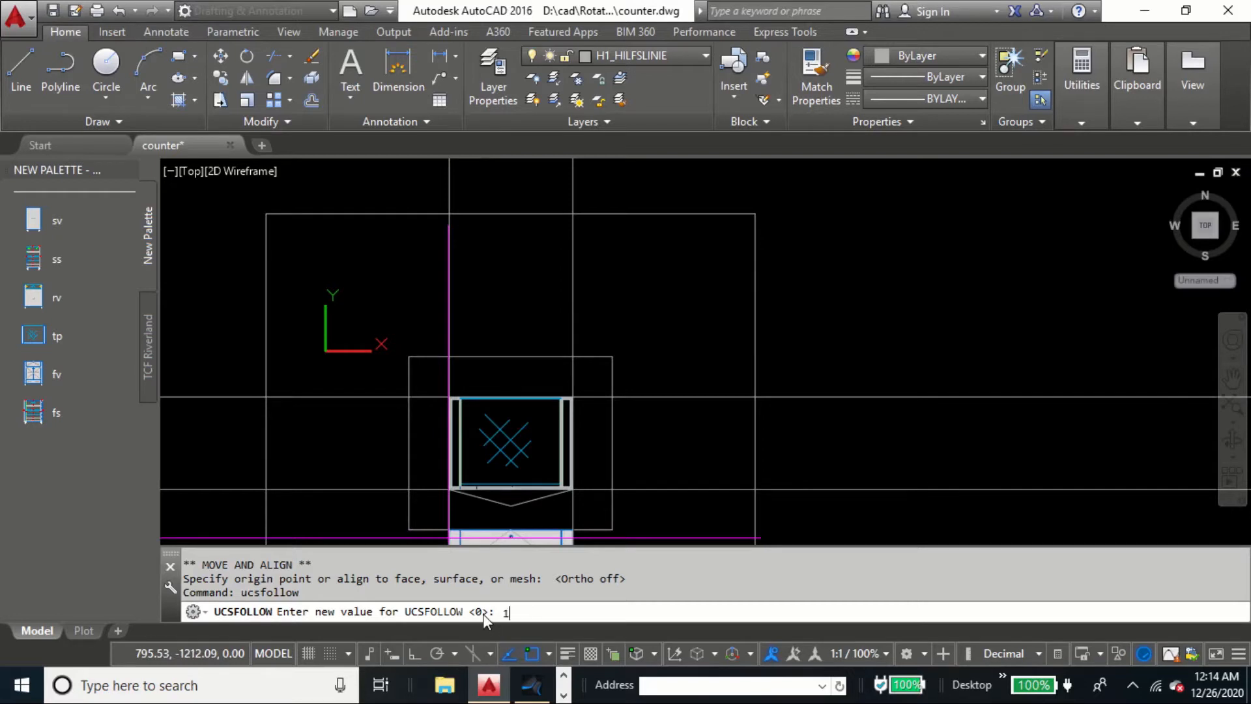
{"action": "key", "text": "Return"}
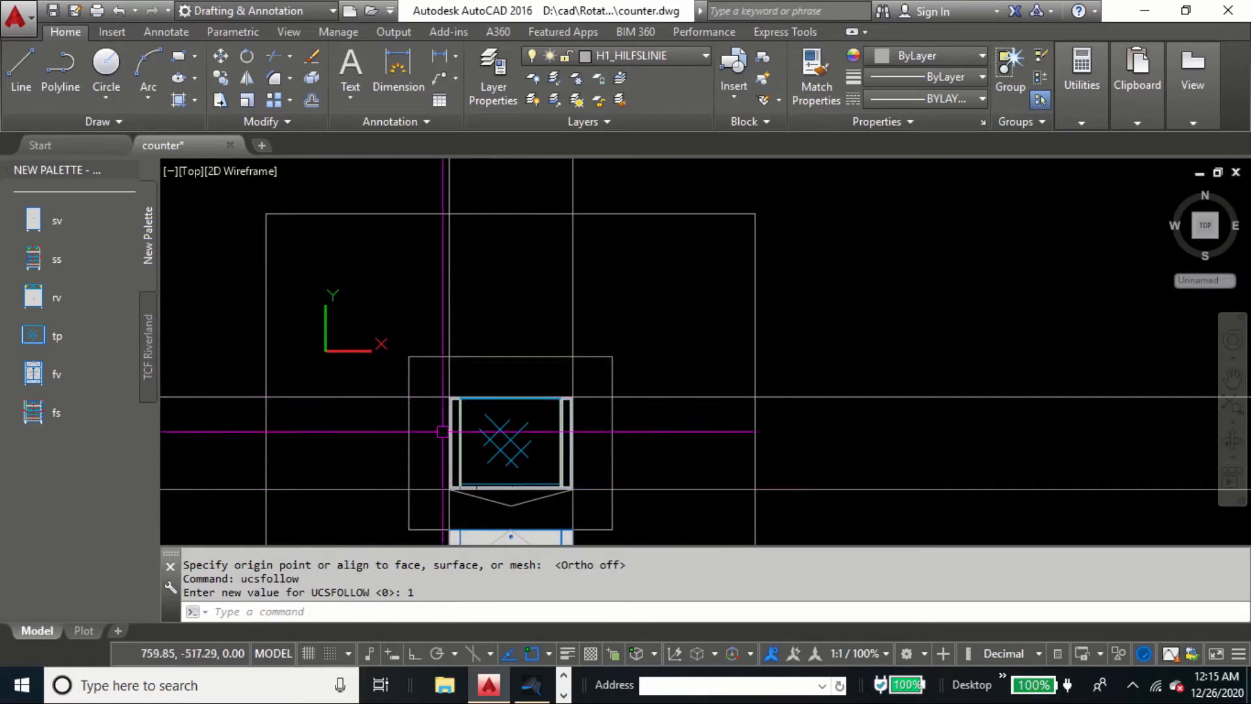
{"action": "middle_click_drag", "start_coordinate": [470, 386], "coordinate": [494, 313]}
{"action": "scroll", "coordinate": [505, 365], "scroll_direction": "up", "scroll_amount": 2}
{"action": "middle_click_drag", "start_coordinate": [504, 439], "coordinate": [567, 408]}
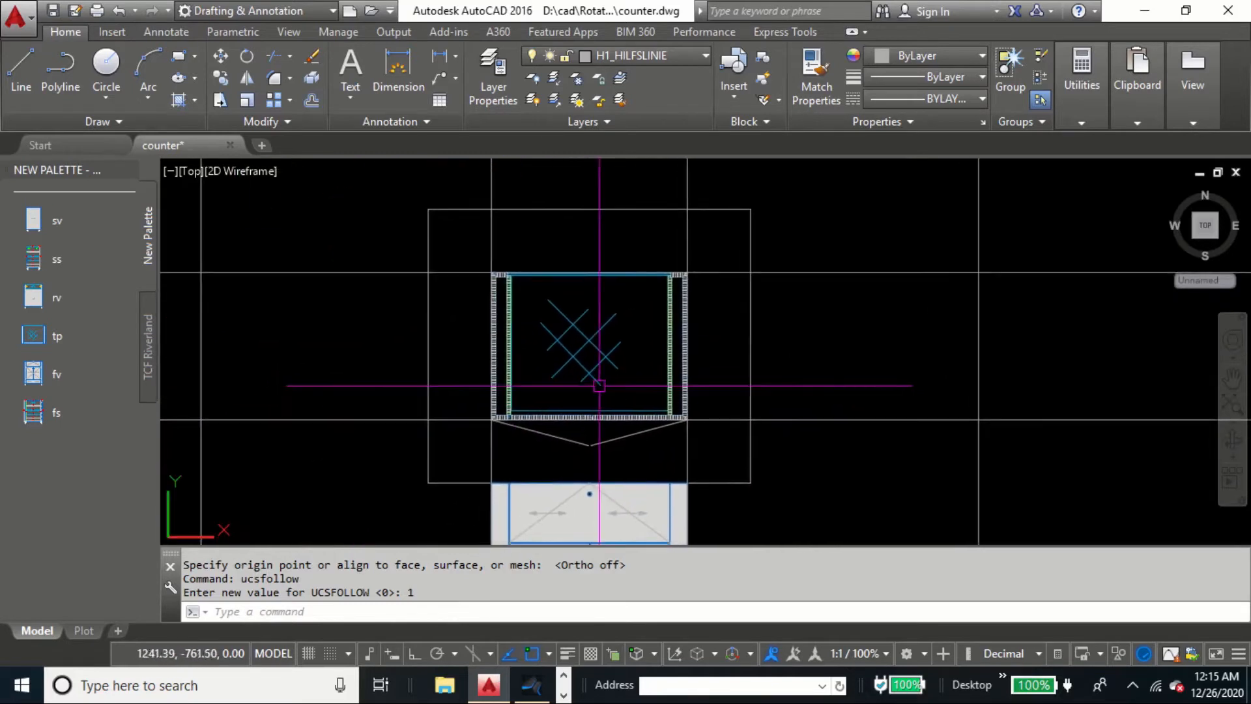
Step: Draw a small circle centred on the midpoint of the plan view's right side to mark that side
{"action": "scroll", "coordinate": [679, 389], "scroll_direction": "down", "scroll_amount": 2}
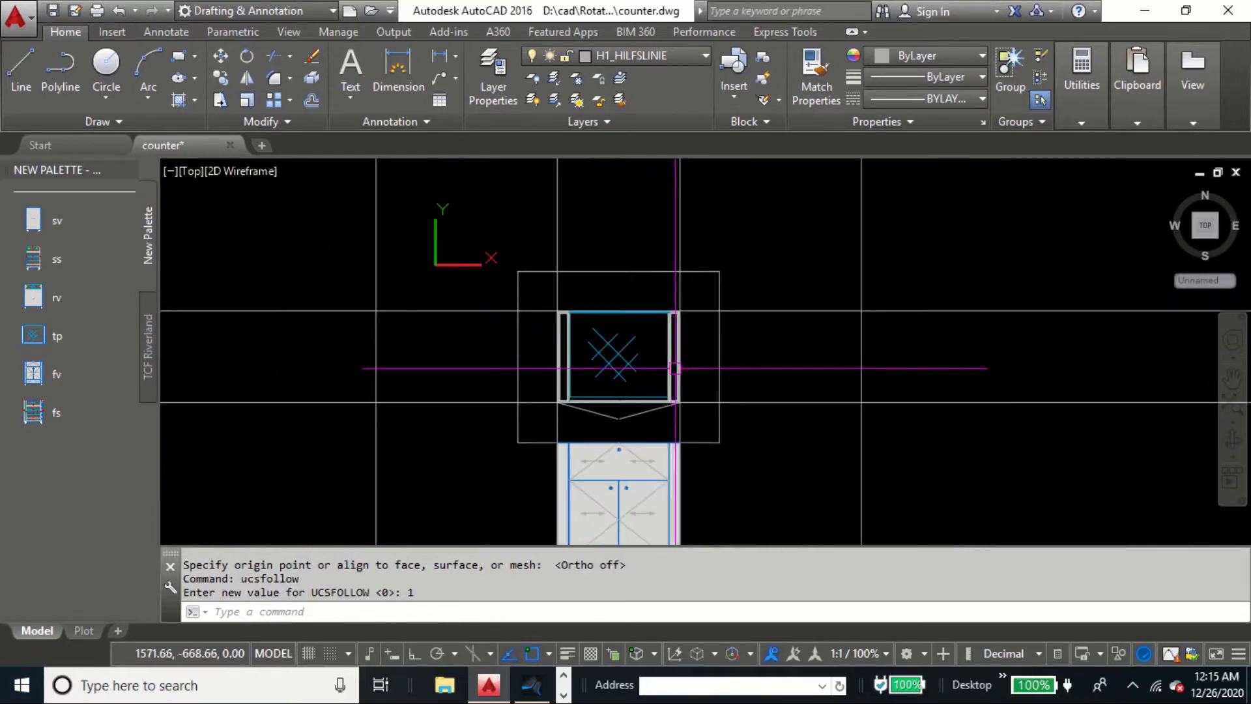
{"action": "type", "text": "c"}
{"action": "key", "text": "Return"}
{"action": "left_click", "coordinate": [678, 357]}
{"action": "scroll", "coordinate": [689, 354], "scroll_direction": "up", "scroll_amount": 4}
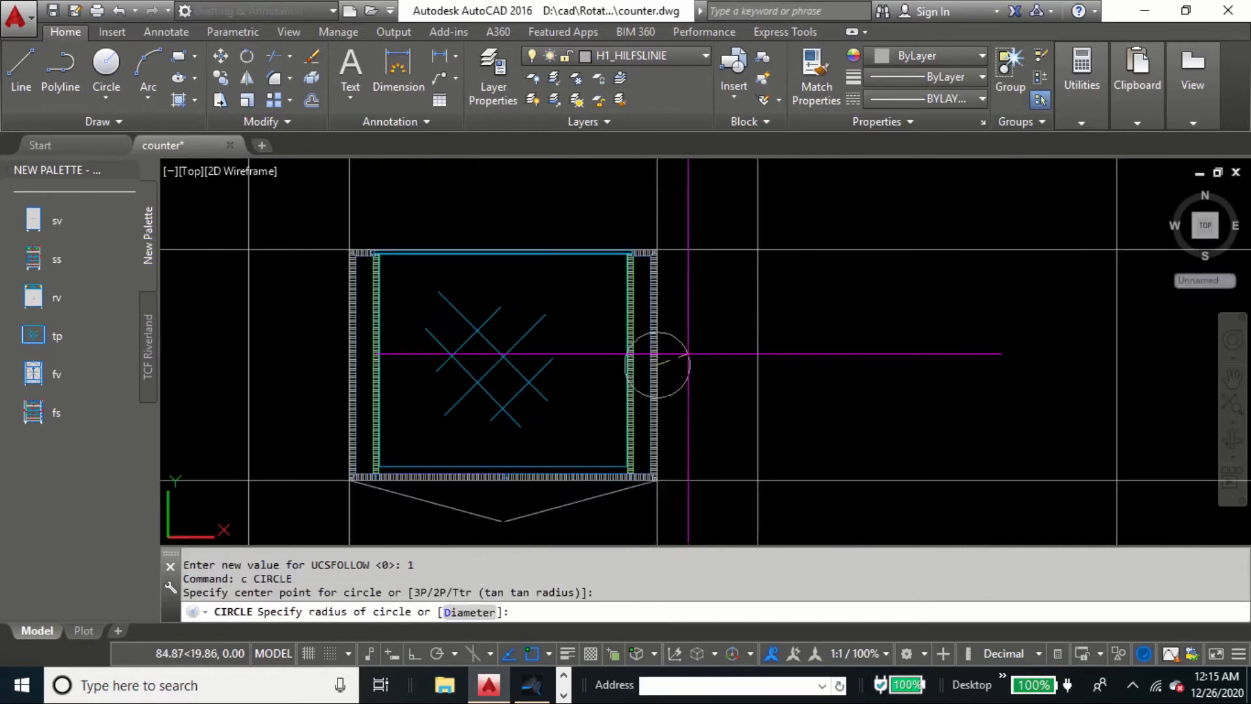
{"action": "left_click", "coordinate": [685, 365]}
{"action": "scroll", "coordinate": [694, 325], "scroll_direction": "down", "scroll_amount": 4}
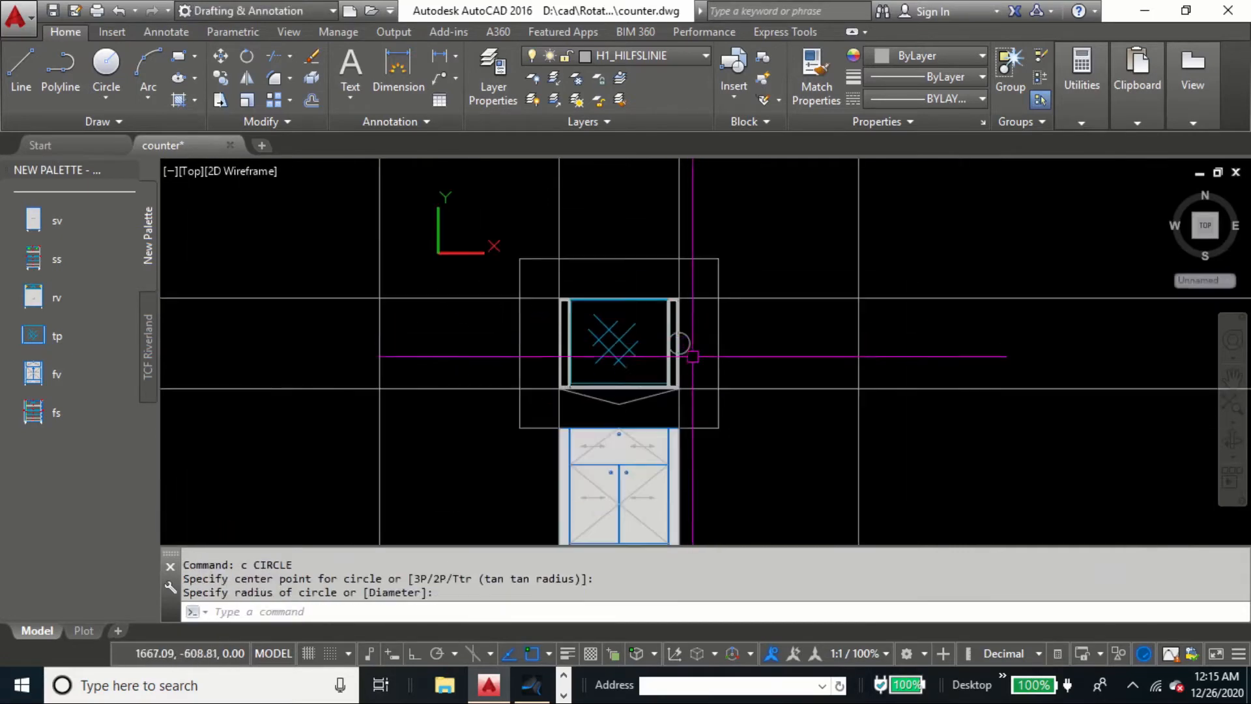
{"action": "scroll", "coordinate": [691, 346], "scroll_direction": "up", "scroll_amount": 4}
{"action": "scroll", "coordinate": [689, 342], "scroll_direction": "down", "scroll_amount": 4}
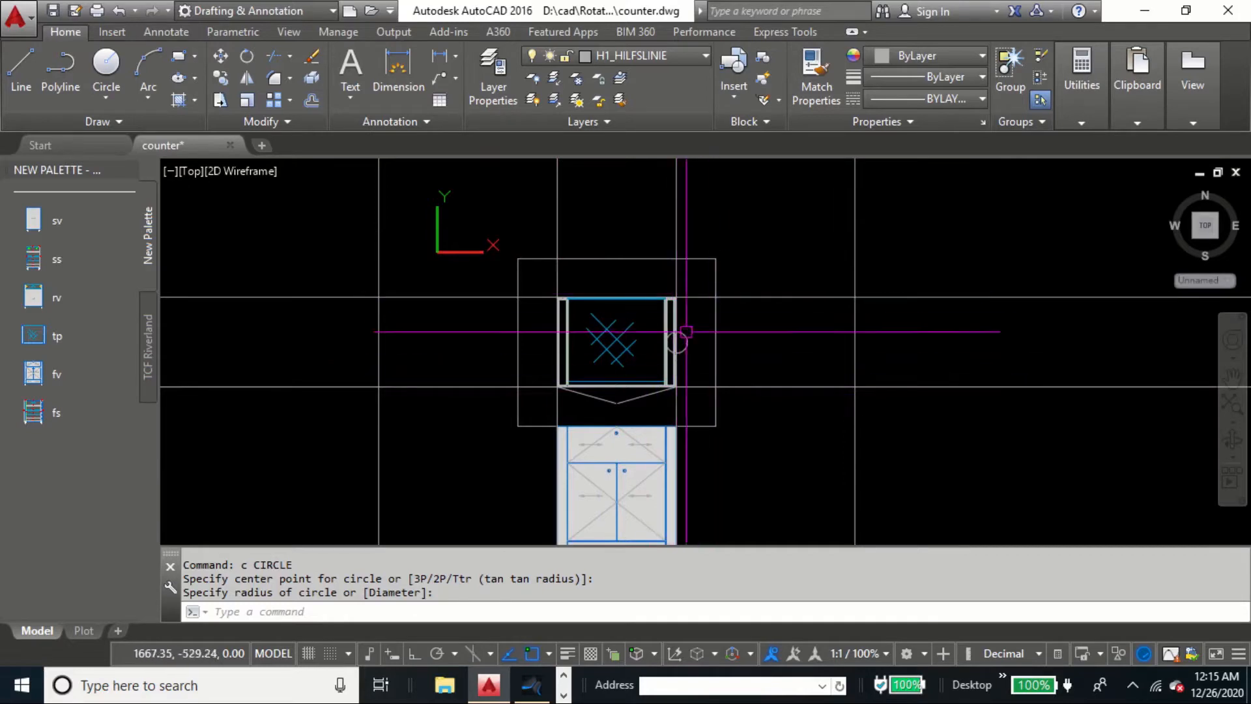
Step: With ortho on, point the UCS icon's X axis straight up towards north, rotating the drawing to face the counter's right side
{"action": "middle_click_drag", "start_coordinate": [864, 351], "coordinate": [780, 368]}
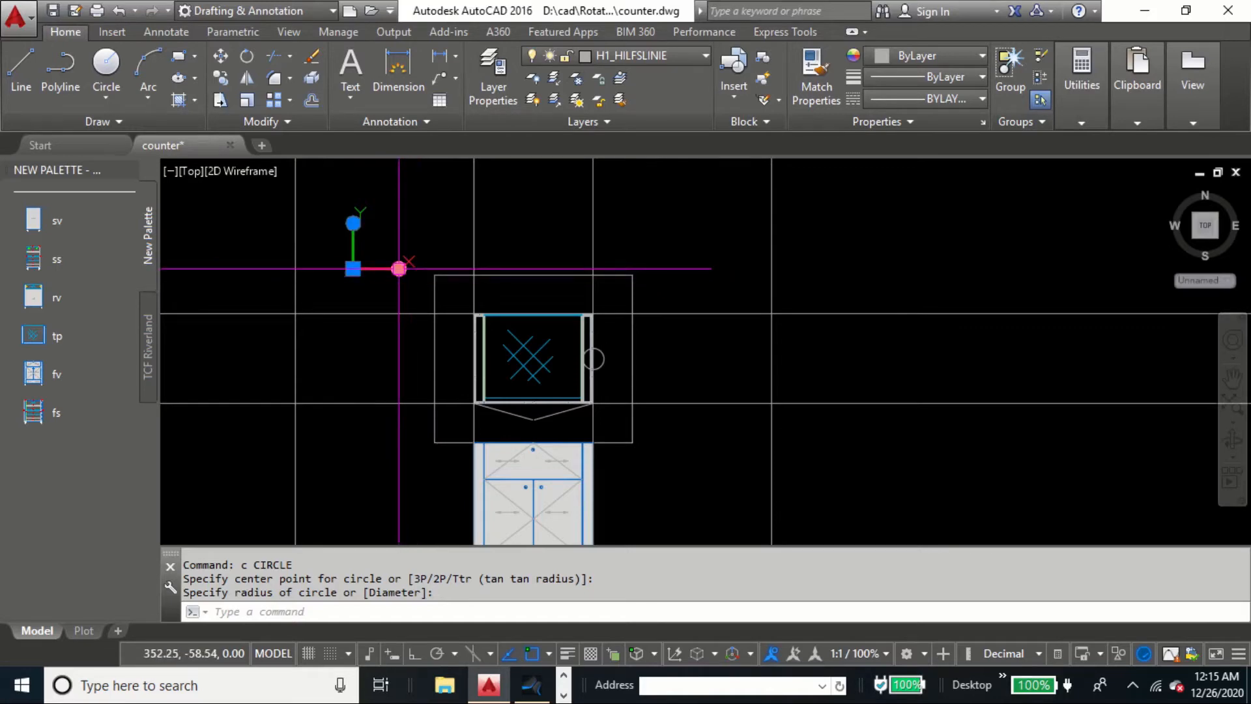
{"action": "left_click", "coordinate": [399, 269]}
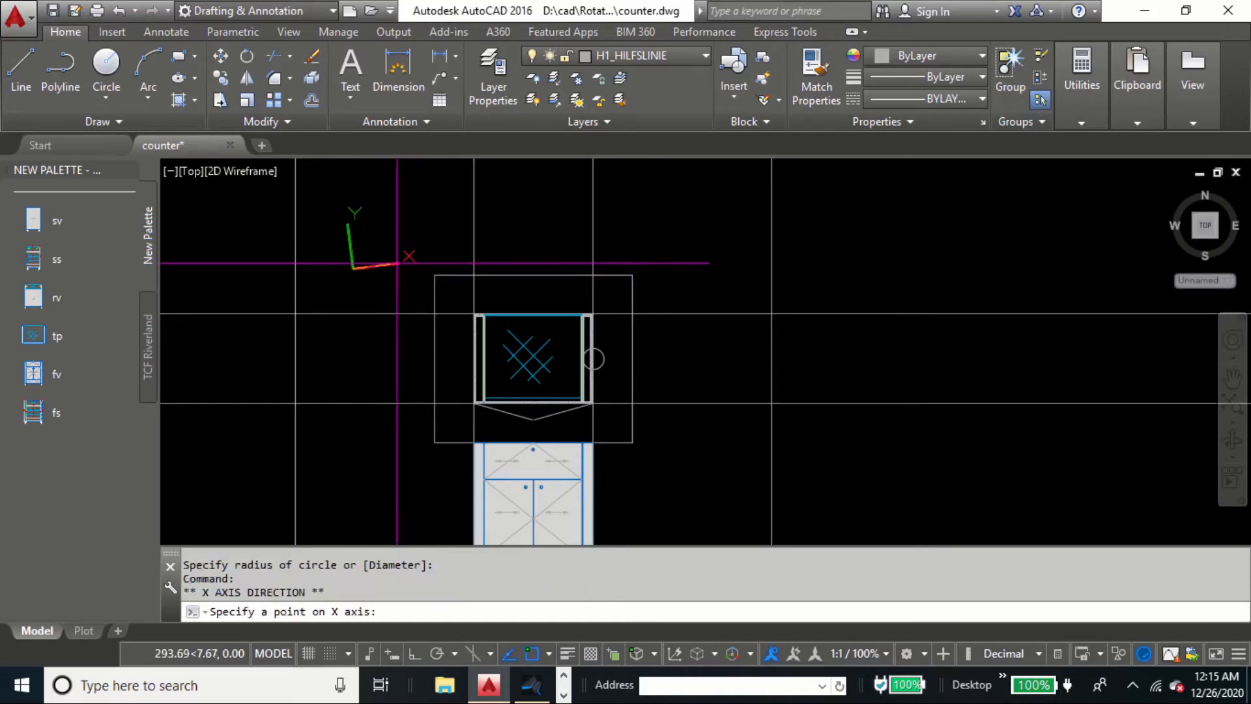
{"action": "left_click", "coordinate": [415, 653]}
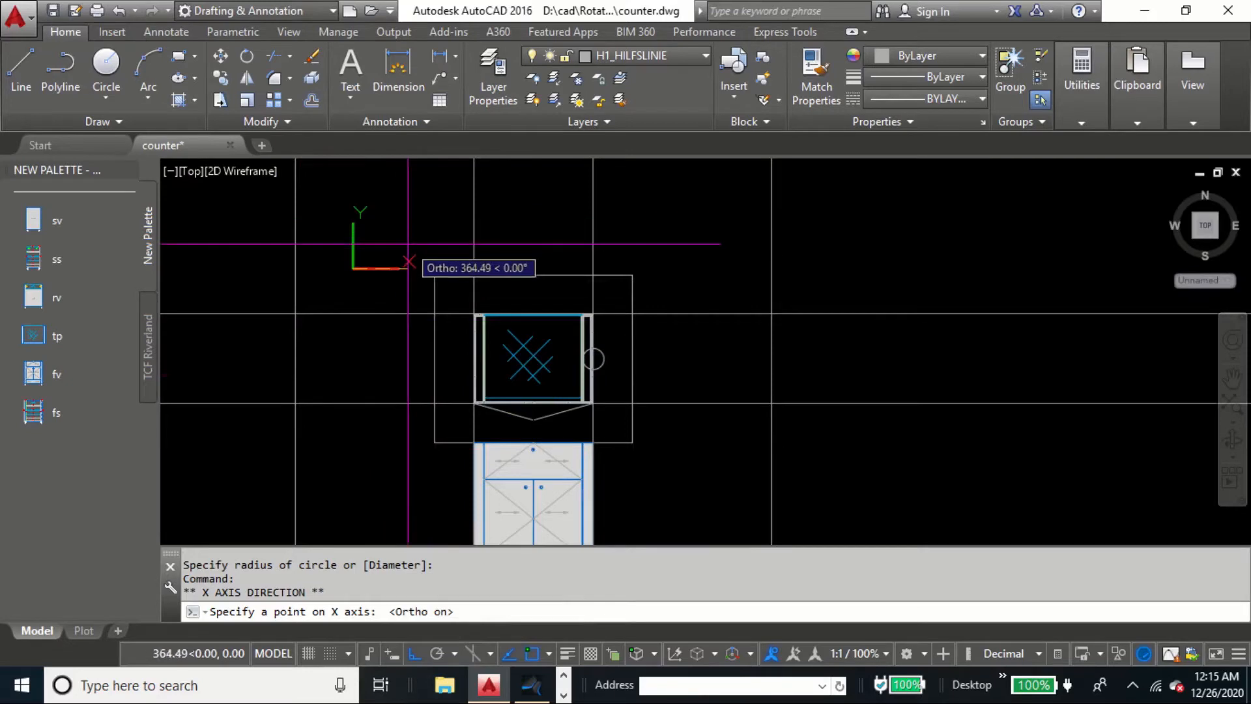
{"action": "left_click", "coordinate": [387, 195]}
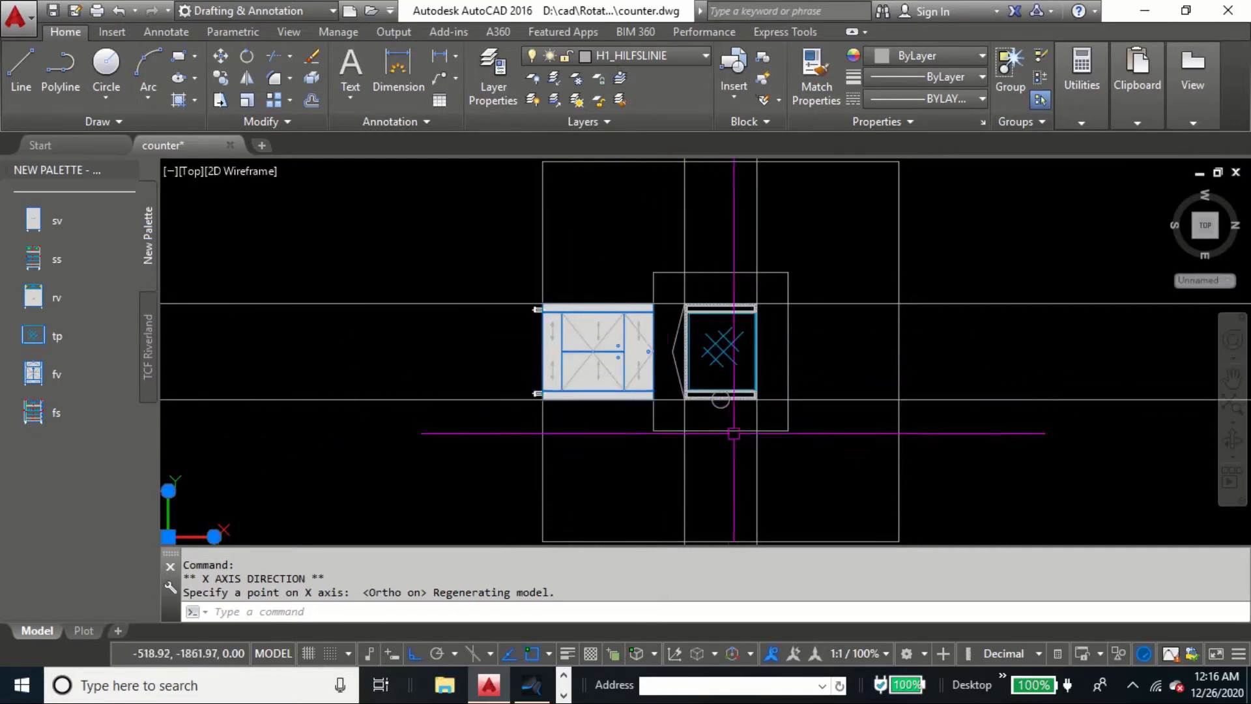
{"action": "middle_click_drag", "start_coordinate": [731, 431], "coordinate": [636, 381]}
{"action": "middle_click_drag", "start_coordinate": [671, 445], "coordinate": [590, 411]}
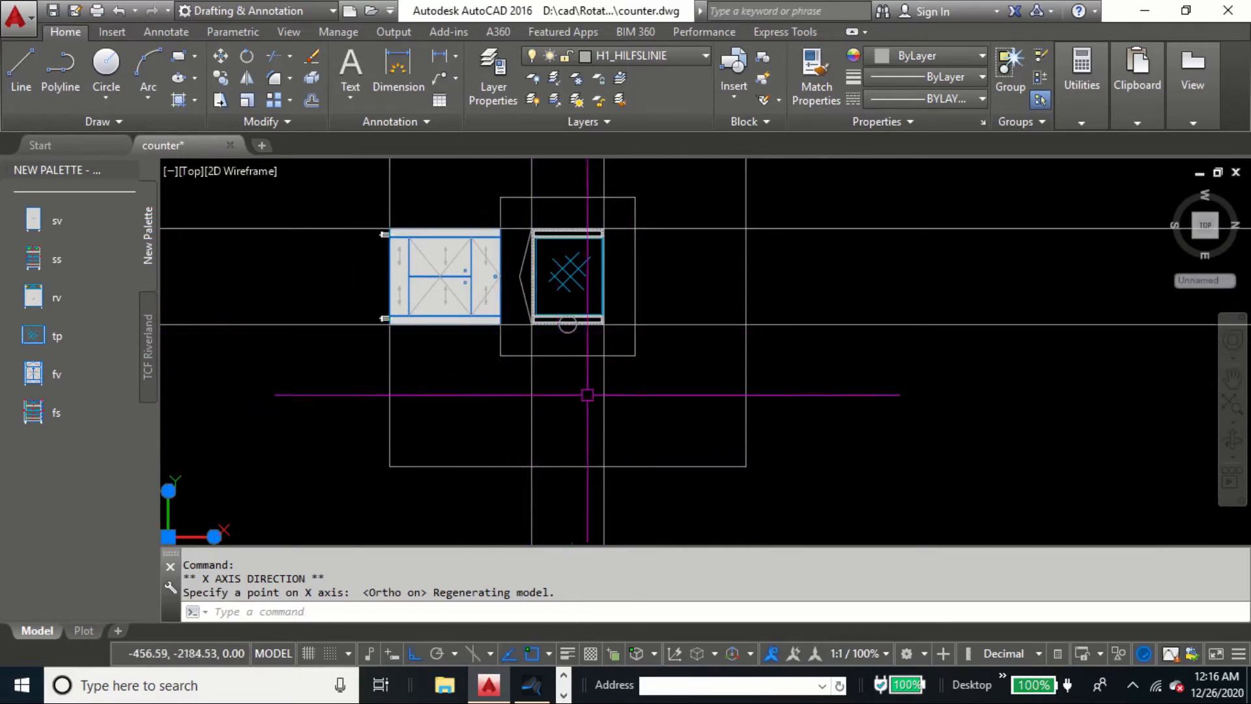
Step: Insert the sv palette block below the plan view, between the two construction lines and on the outer rectangle's lower edge
{"action": "left_click", "coordinate": [36, 217]}
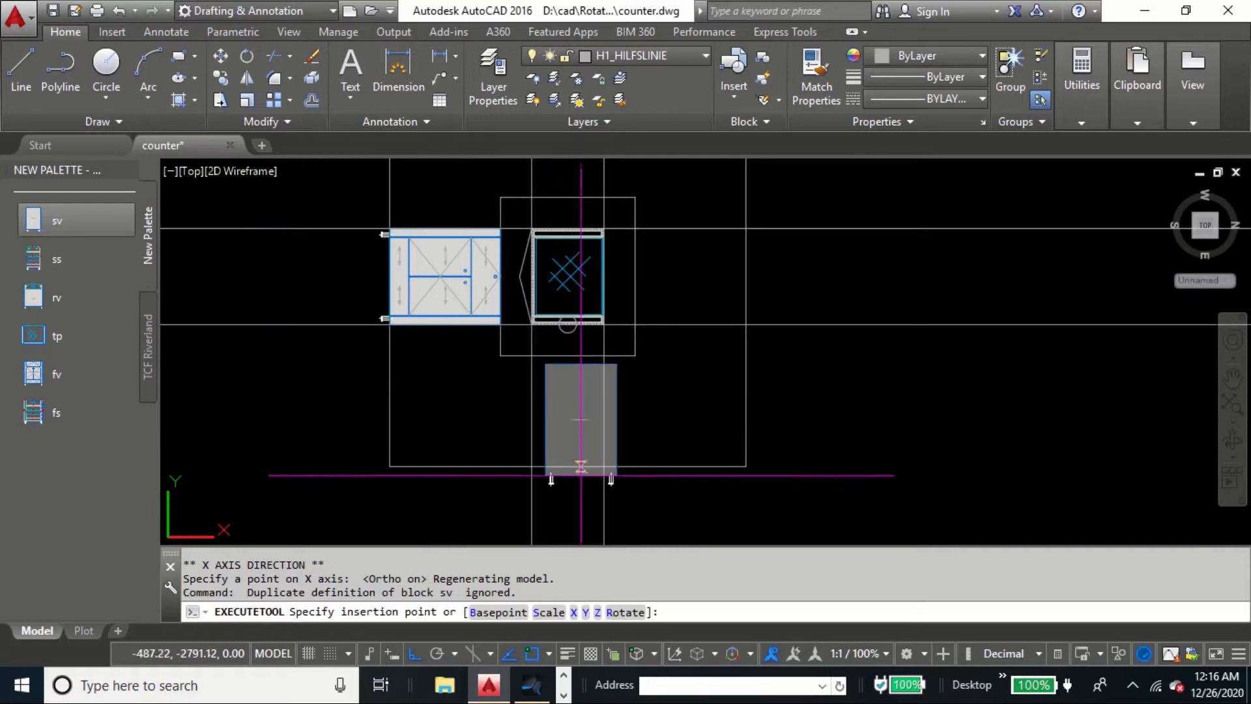
{"action": "left_click", "coordinate": [576, 470]}
{"action": "scroll", "coordinate": [541, 361], "scroll_direction": "up", "scroll_amount": 8}
{"action": "left_click", "coordinate": [540, 372]}
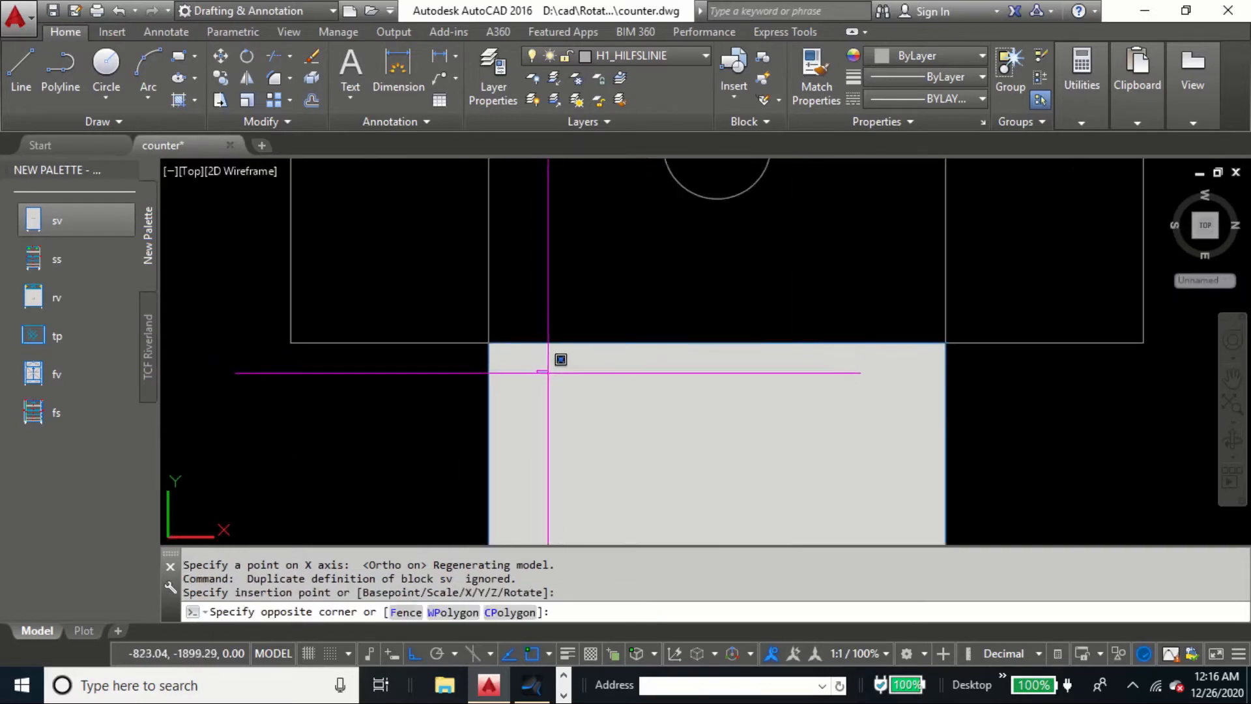
{"action": "left_click", "coordinate": [561, 400]}
{"action": "left_click", "coordinate": [560, 391]}
{"action": "scroll", "coordinate": [547, 383], "scroll_direction": "down", "scroll_amount": 8}
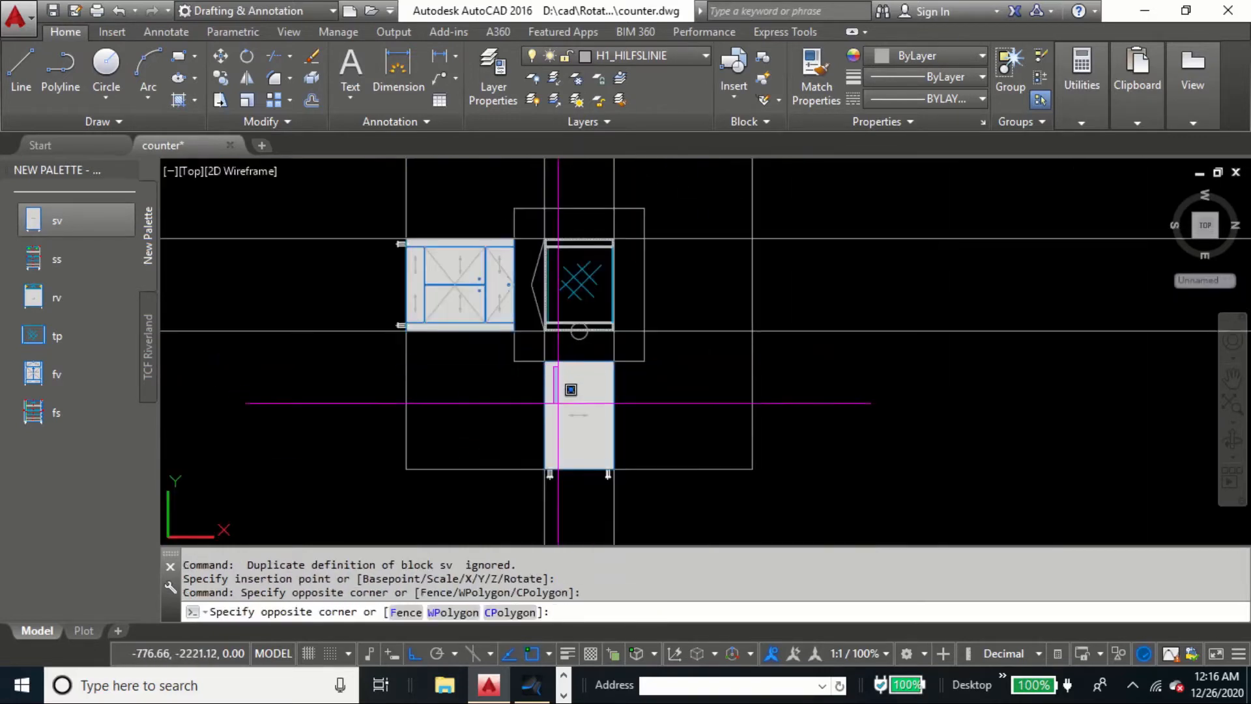
{"action": "key", "text": "Escape"}
{"action": "left_click", "coordinate": [577, 391]}
{"action": "key", "text": "Escape"}
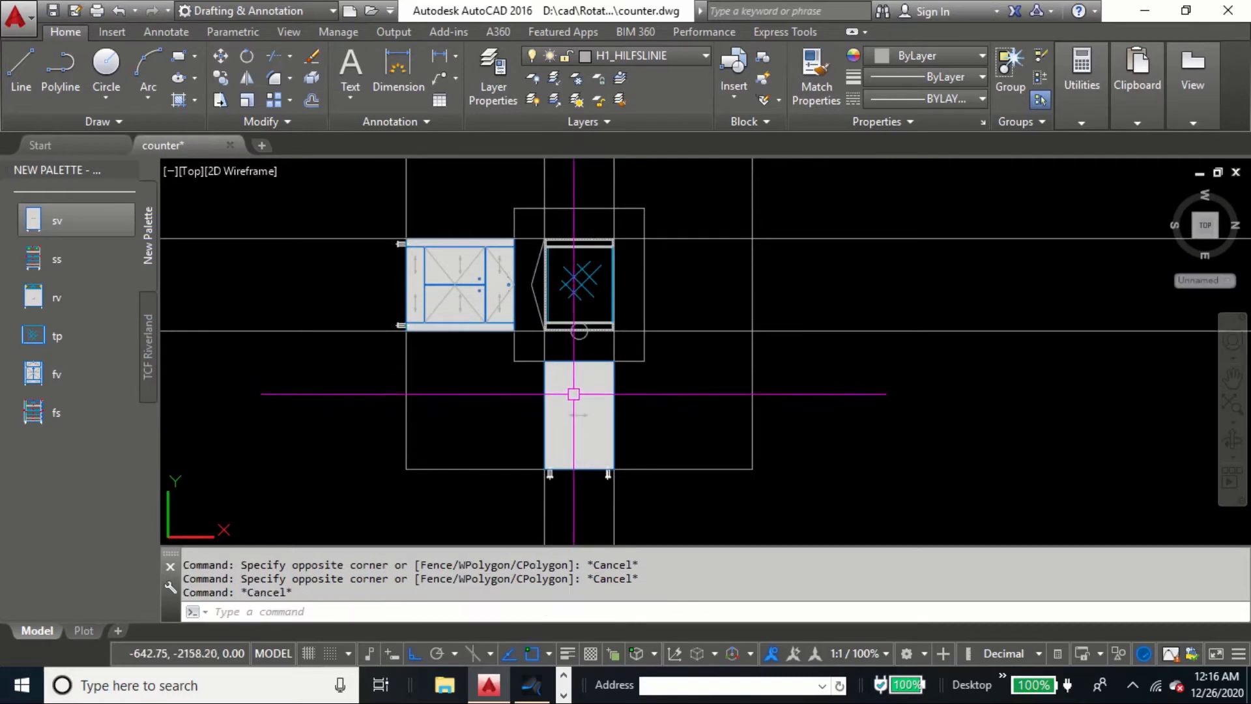
Step: Move the side view block a short distance horizontally to the right, off the construction lines
{"action": "type", "text": "m"}
{"action": "key", "text": "space"}
{"action": "left_click", "coordinate": [612, 397]}
{"action": "key", "text": "space"}
{"action": "left_click", "coordinate": [650, 404]}
{"action": "left_click", "coordinate": [670, 407]}
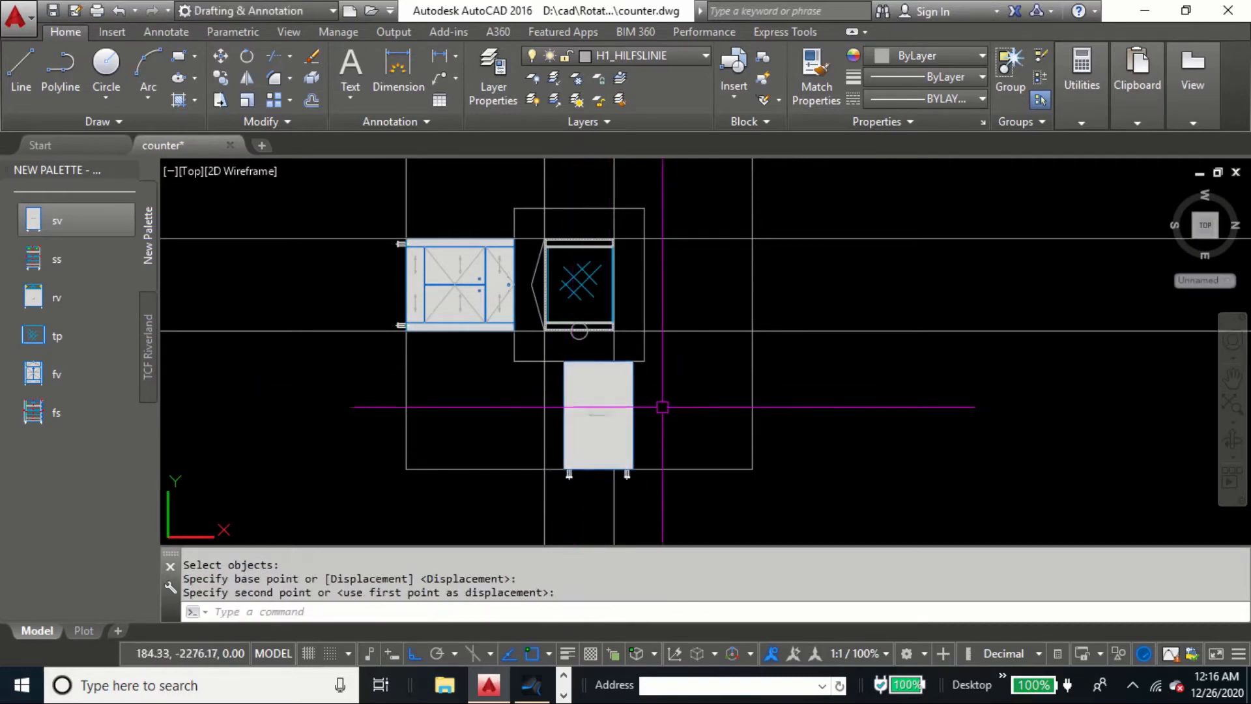
Step: Move the side view block part of the way back to the left along the inner rectangle's lower edge
{"action": "scroll", "coordinate": [542, 353], "scroll_direction": "up", "scroll_amount": 4}
{"action": "key", "text": "space"}
{"action": "left_click", "coordinate": [600, 395]}
{"action": "key", "text": "space"}
{"action": "left_click", "coordinate": [597, 375]}
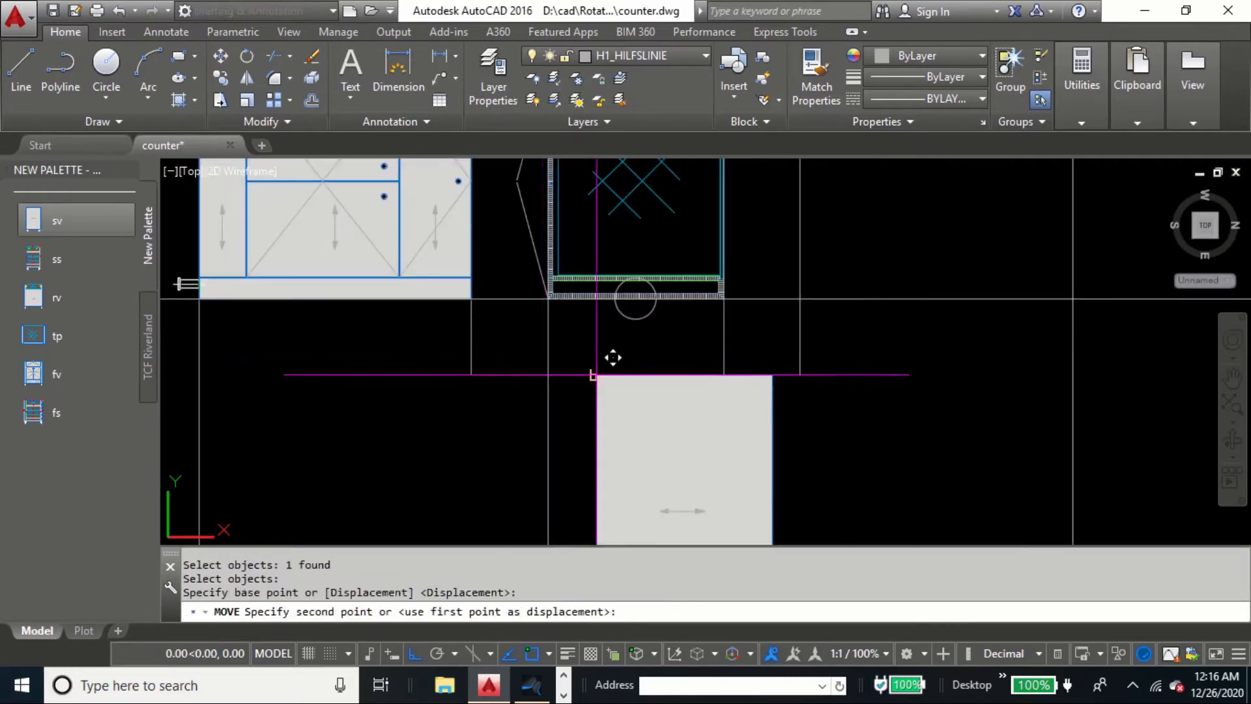
{"action": "left_click", "coordinate": [565, 377]}
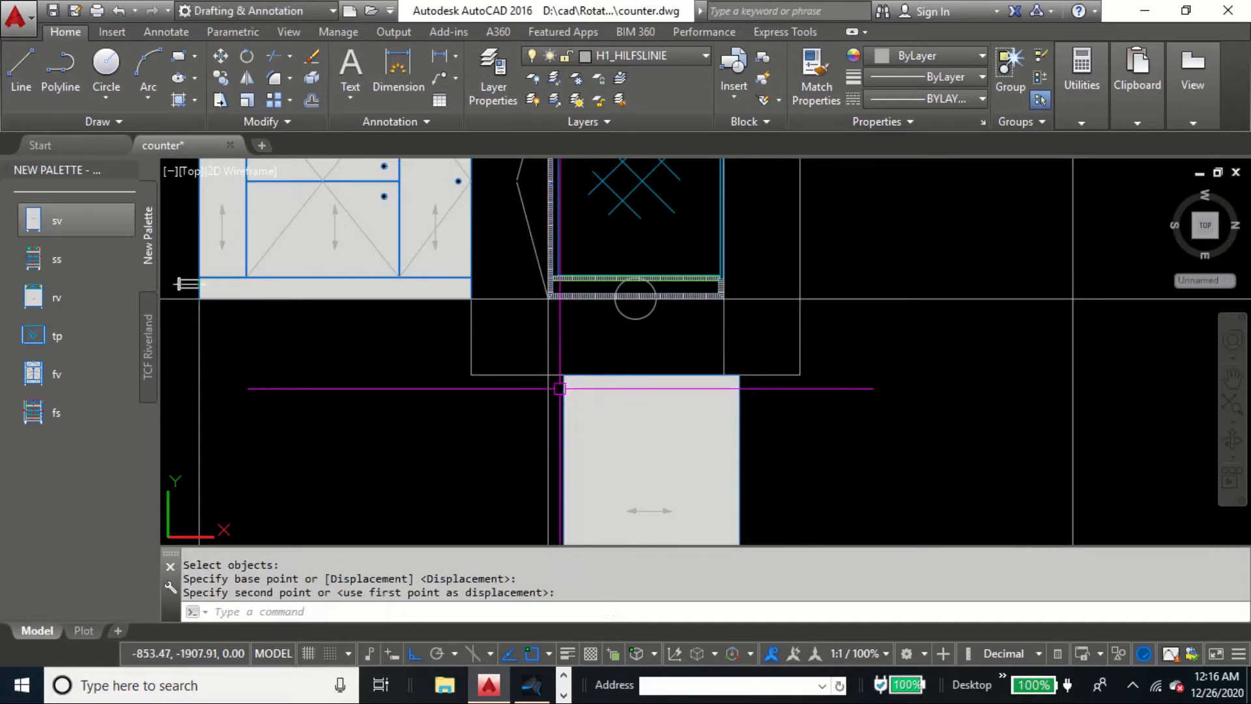
Step: Move the side view block by its upper-left corner to where the left construction line meets the inner rectangle's lower edge
{"action": "scroll", "coordinate": [554, 397], "scroll_direction": "up", "scroll_amount": 3}
{"action": "left_click", "coordinate": [564, 380]}
{"action": "type", "text": "m"}
{"action": "key", "text": "space"}
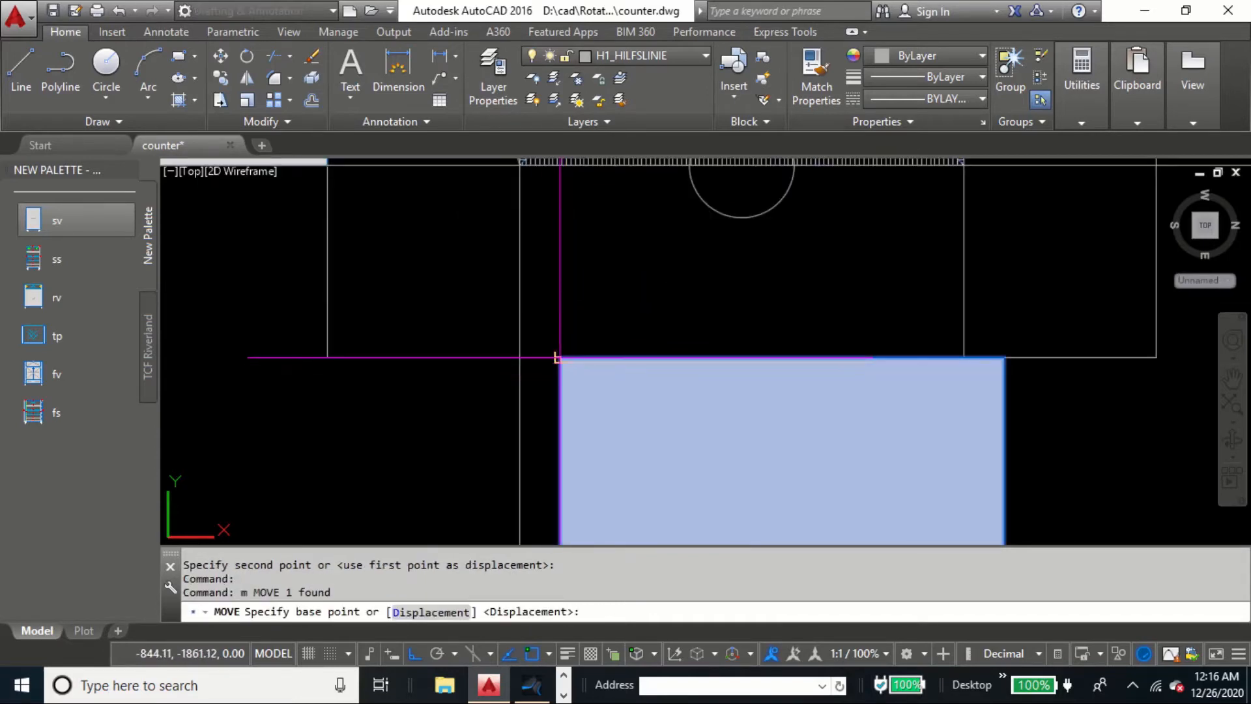
{"action": "left_click", "coordinate": [560, 358]}
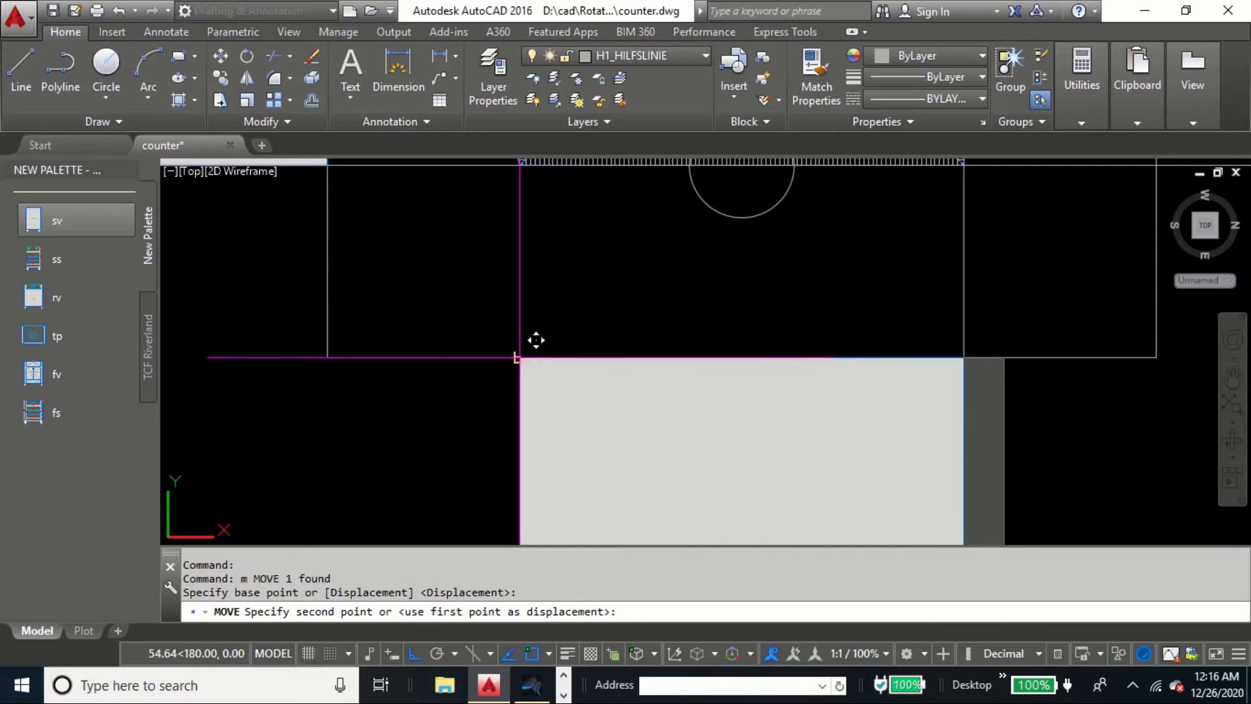
{"action": "left_click", "coordinate": [519, 357]}
{"action": "scroll", "coordinate": [603, 378], "scroll_direction": "down", "scroll_amount": 5}
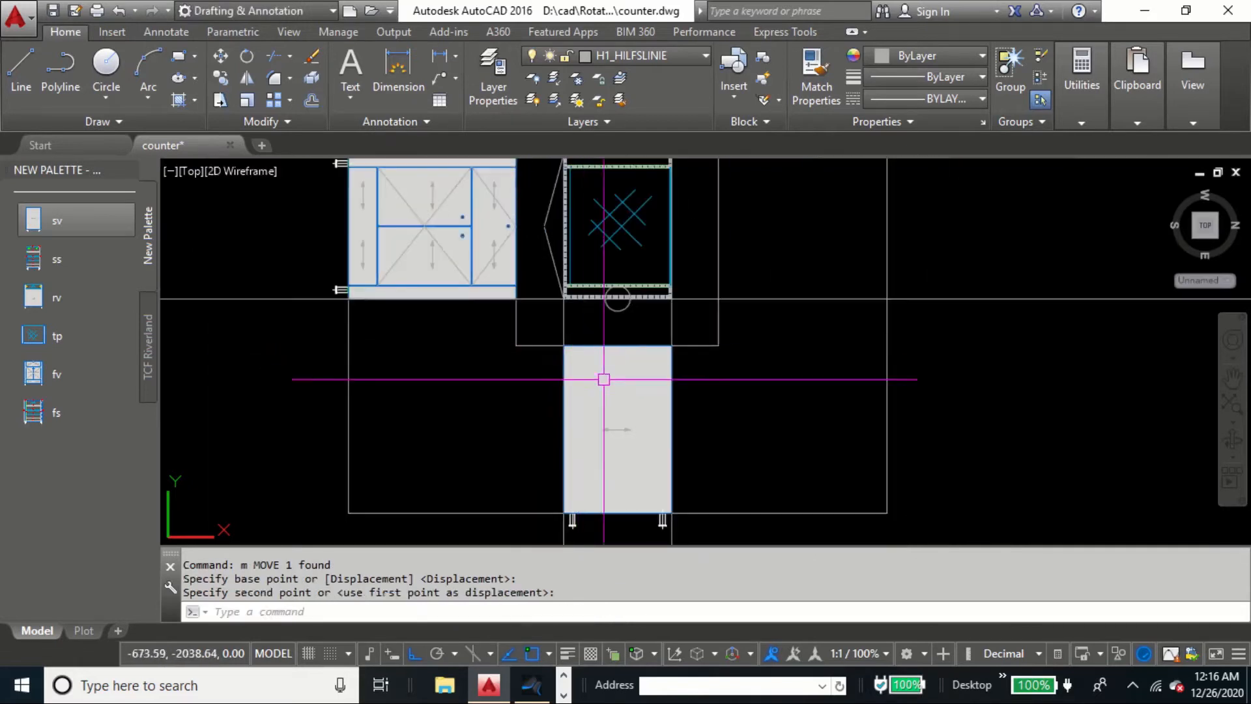
{"action": "scroll", "coordinate": [592, 350], "scroll_direction": "up", "scroll_amount": 1}
{"action": "scroll", "coordinate": [586, 342], "scroll_direction": "up", "scroll_amount": 2}
{"action": "scroll", "coordinate": [642, 336], "scroll_direction": "down", "scroll_amount": 3}
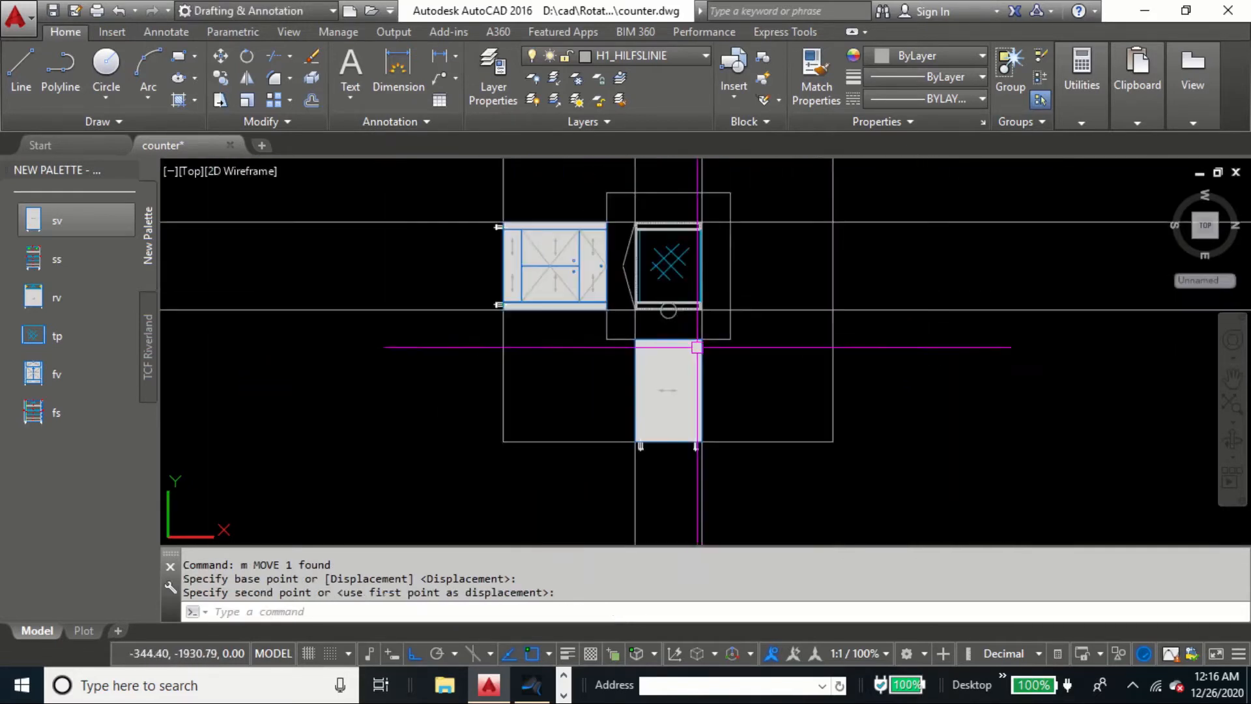
Step: Erase the marker circle on the edge of the plan view
{"action": "scroll", "coordinate": [646, 333], "scroll_direction": "up", "scroll_amount": 4}
{"action": "type", "text": "e"}
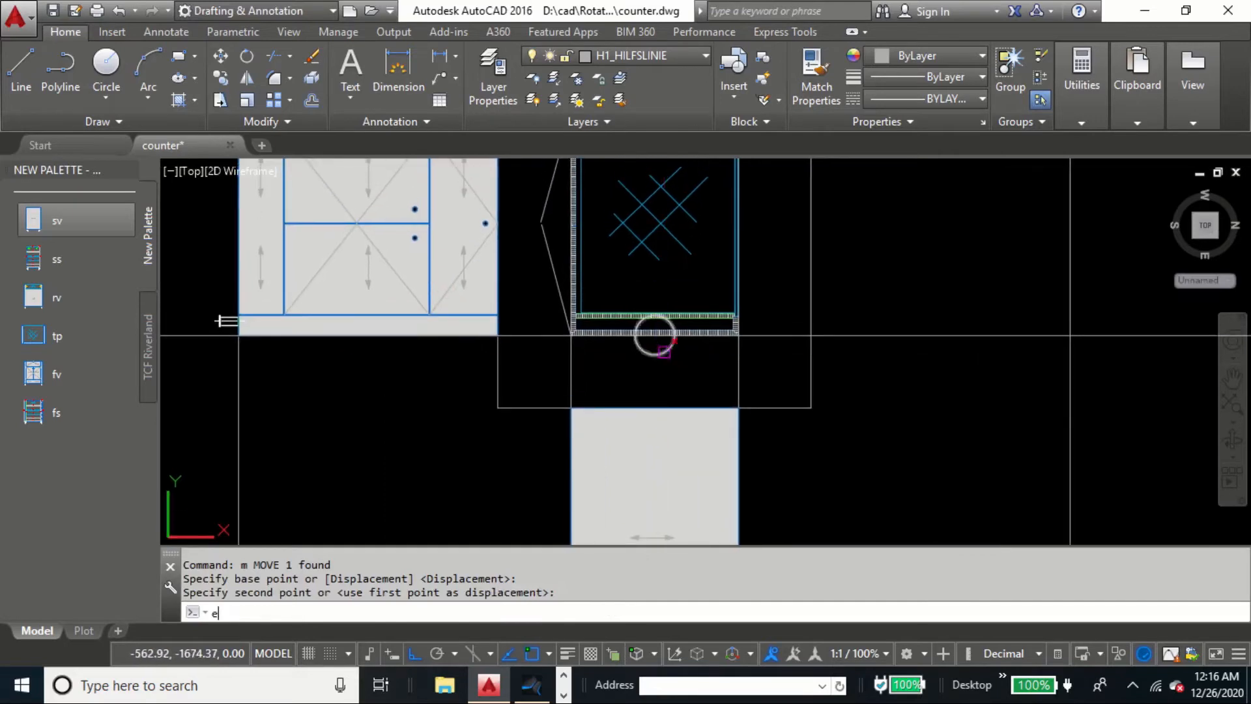
{"action": "key", "text": "Return"}
{"action": "left_click", "coordinate": [669, 372]}
{"action": "scroll", "coordinate": [675, 318], "scroll_direction": "down", "scroll_amount": 4}
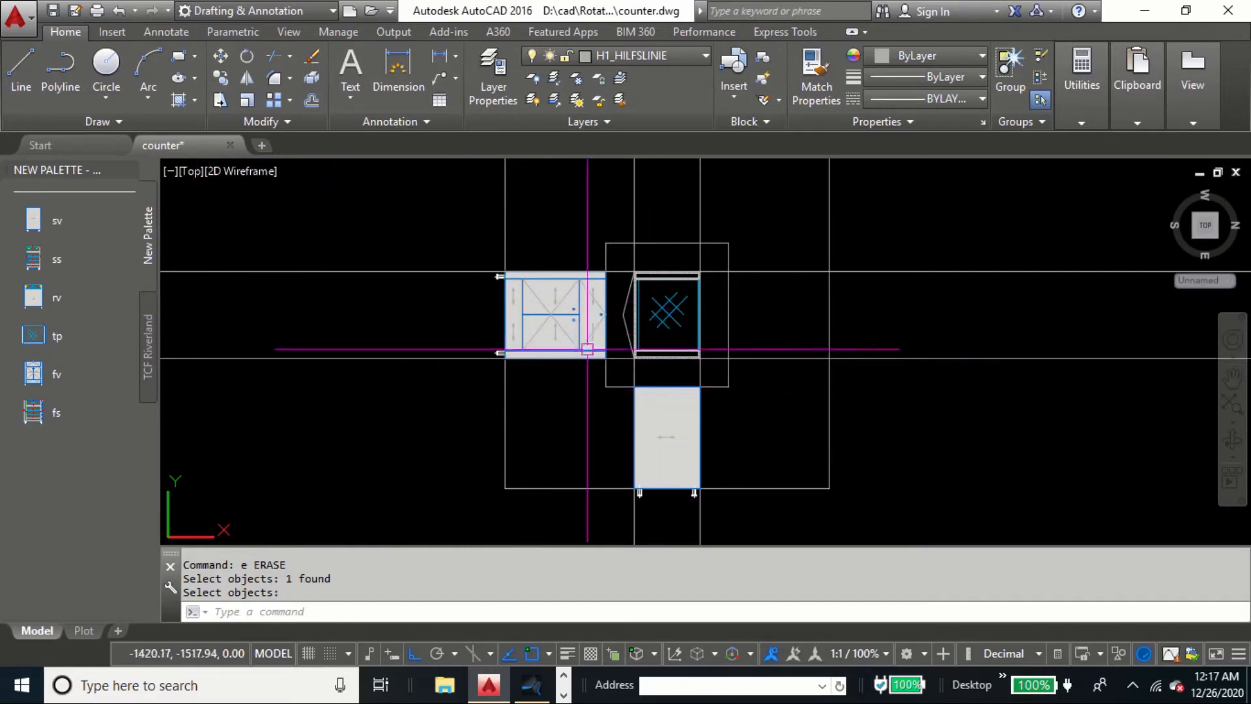
Step: Save the current display as a new model view named "Right side view" in the View Manager
{"action": "left_click", "coordinate": [191, 182]}
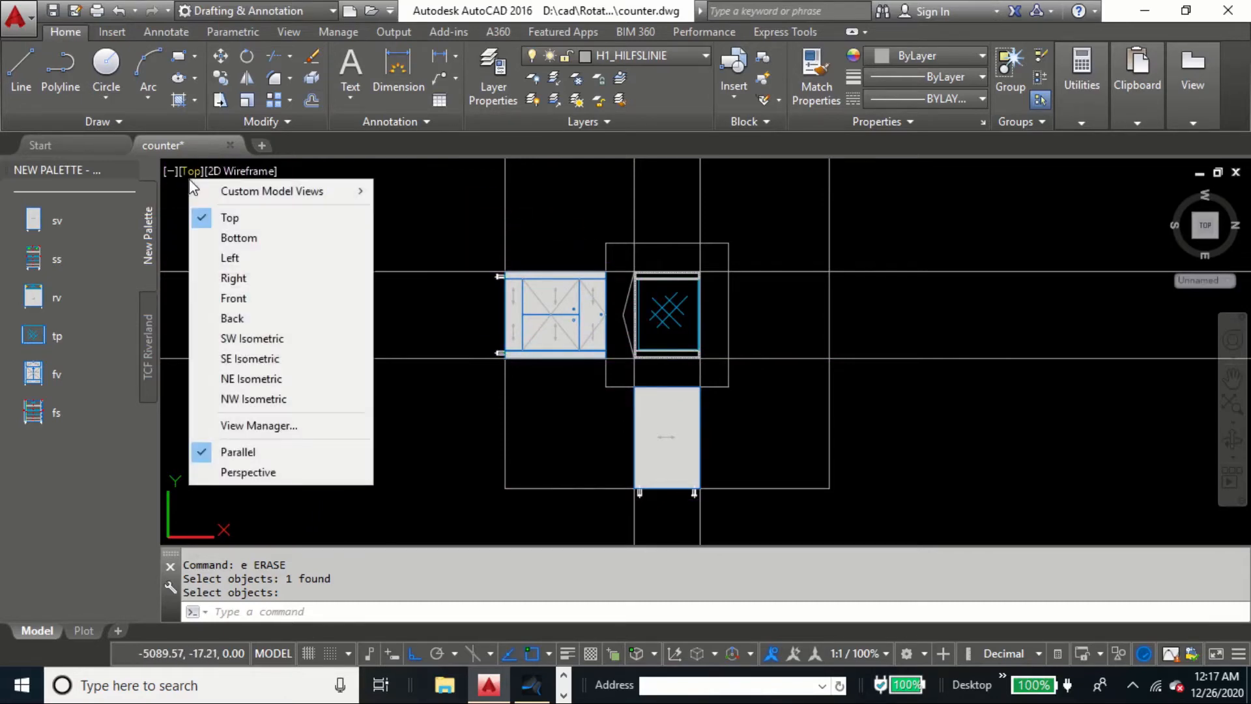
{"action": "left_click", "coordinate": [308, 428]}
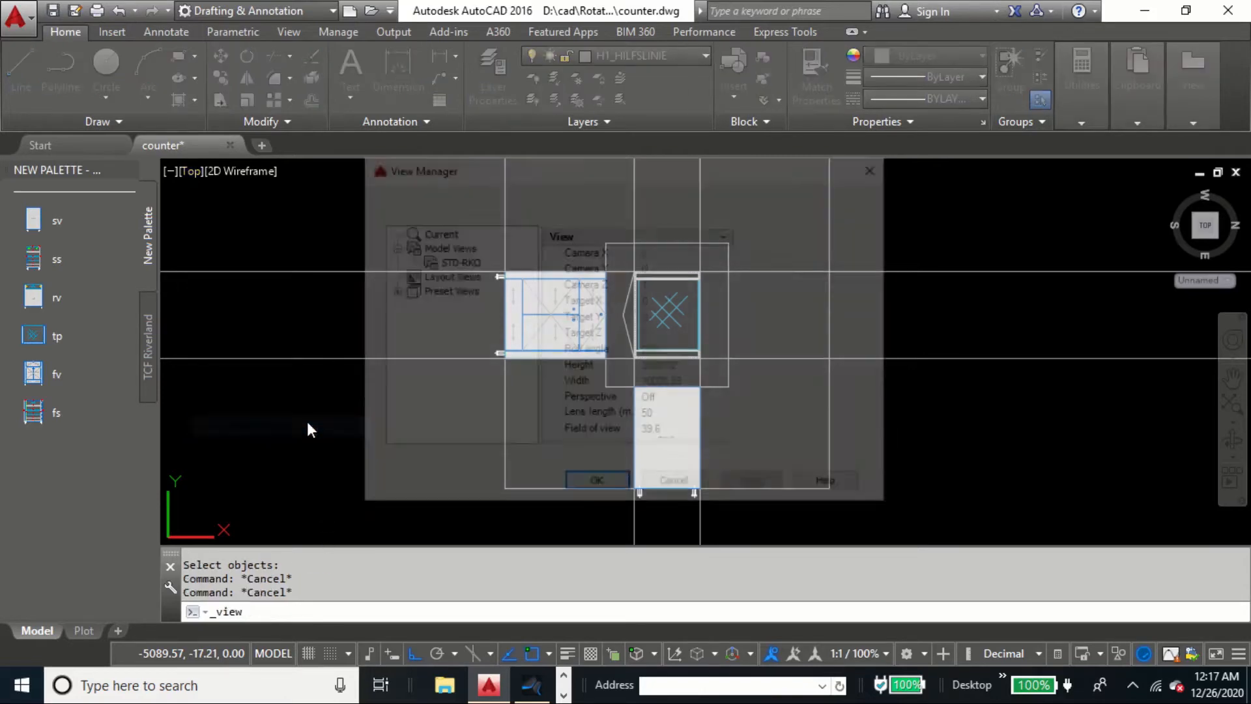
{"action": "left_click", "coordinate": [445, 247]}
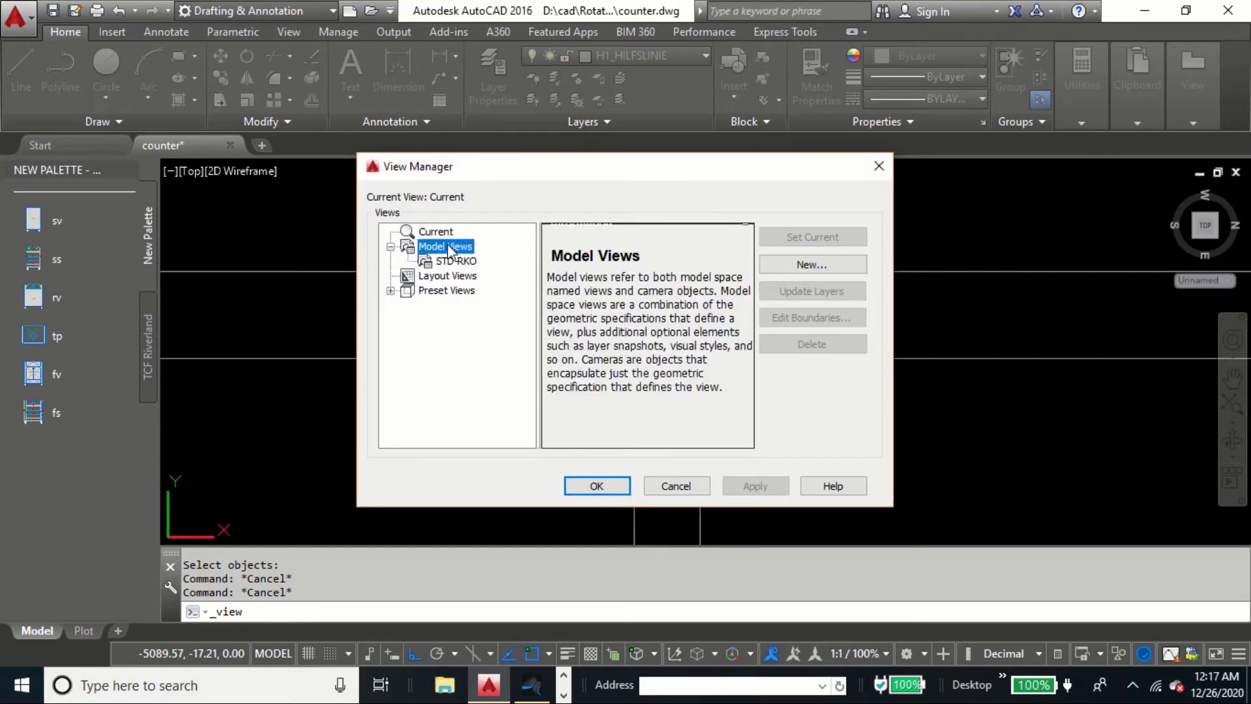
{"action": "left_click", "coordinate": [837, 266]}
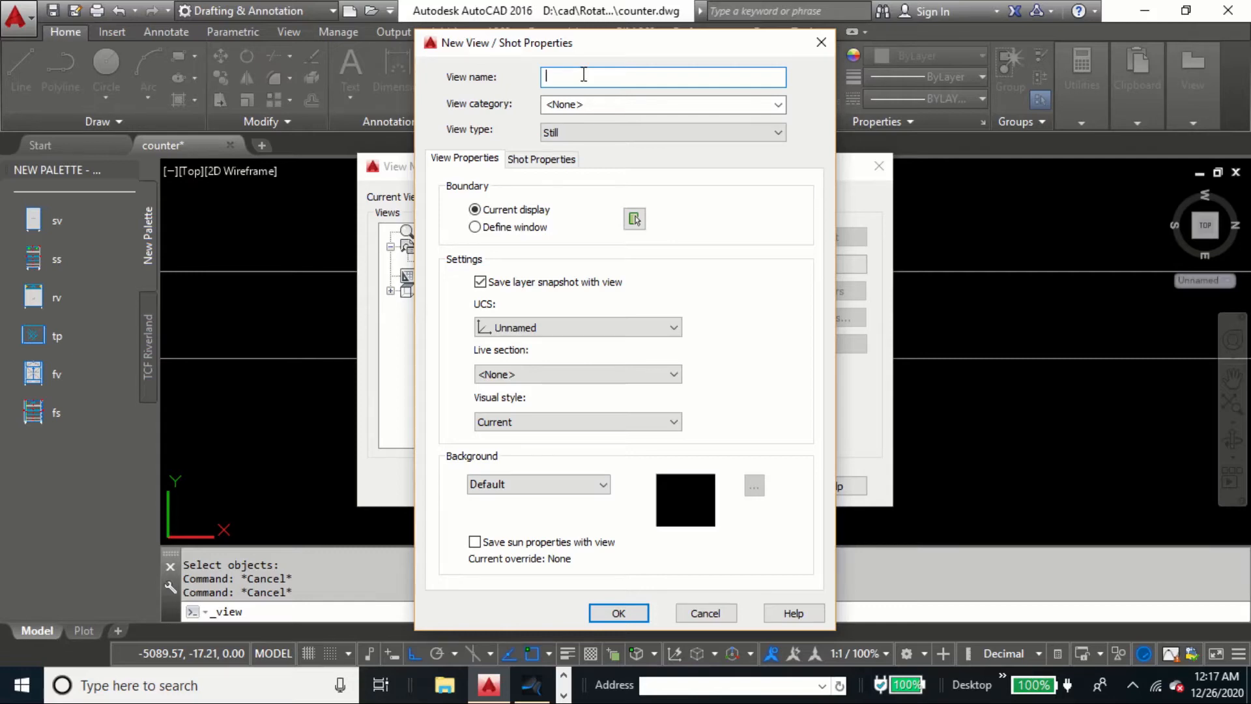
{"action": "key", "text": "Caps_Lock"}
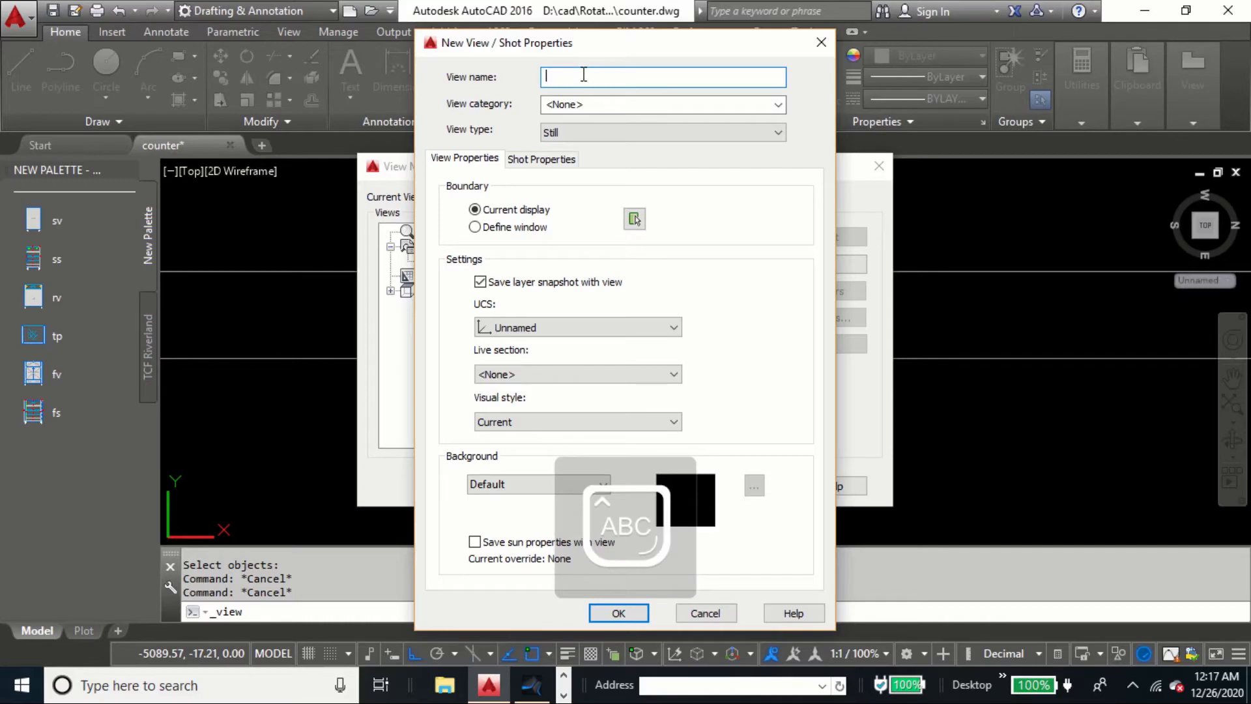
{"action": "type", "text": "R"}
{"action": "key", "text": "Caps_Lock"}
{"action": "type", "text": "ight side view"}
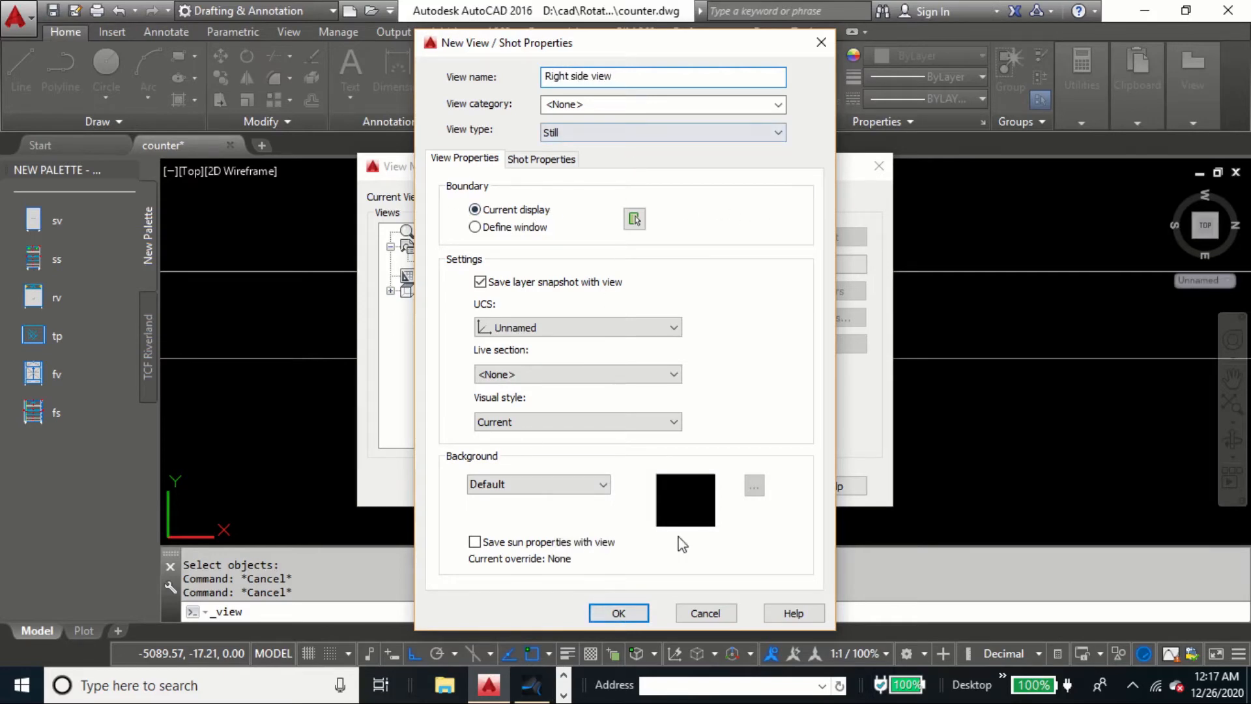
{"action": "left_click", "coordinate": [620, 613]}
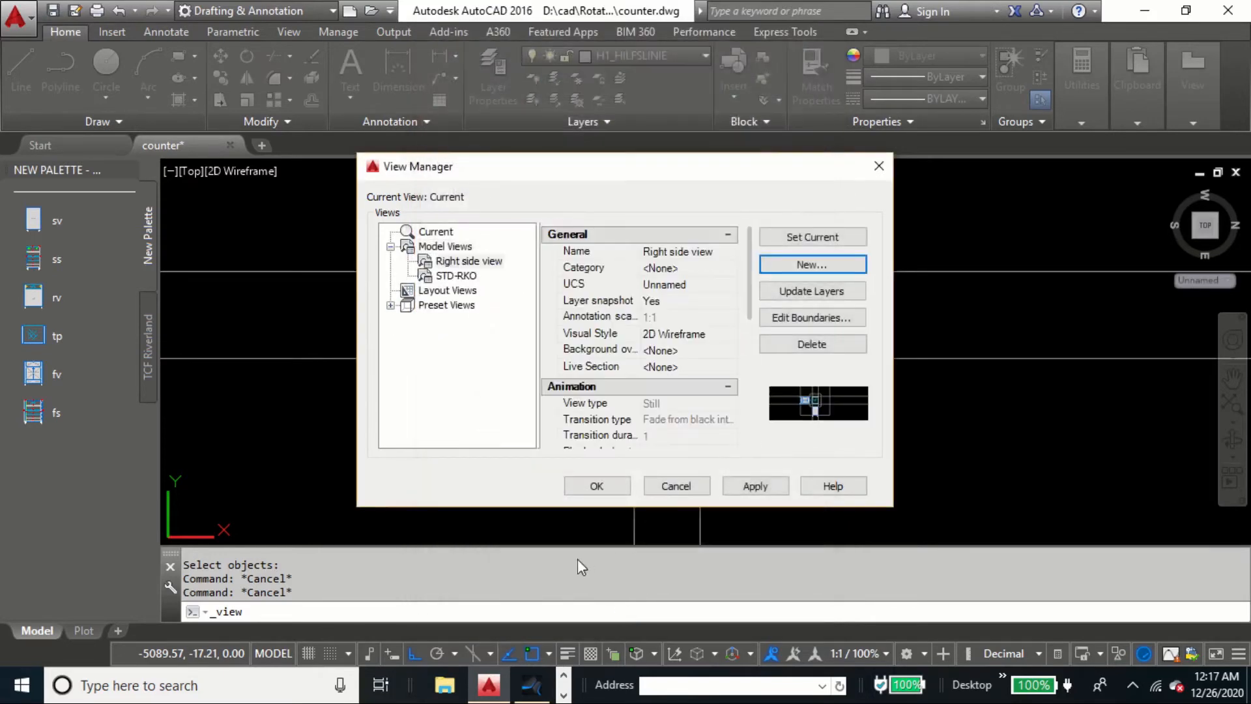
{"action": "left_click", "coordinate": [735, 489]}
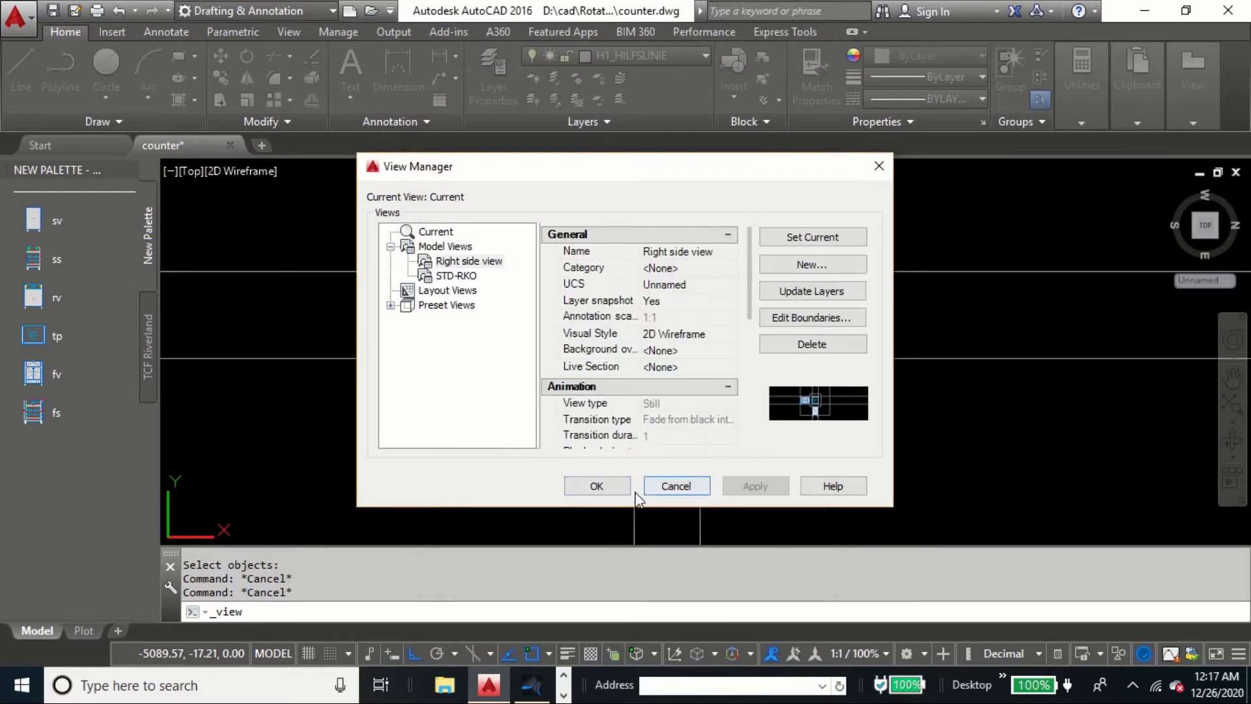
{"action": "left_click", "coordinate": [597, 487]}
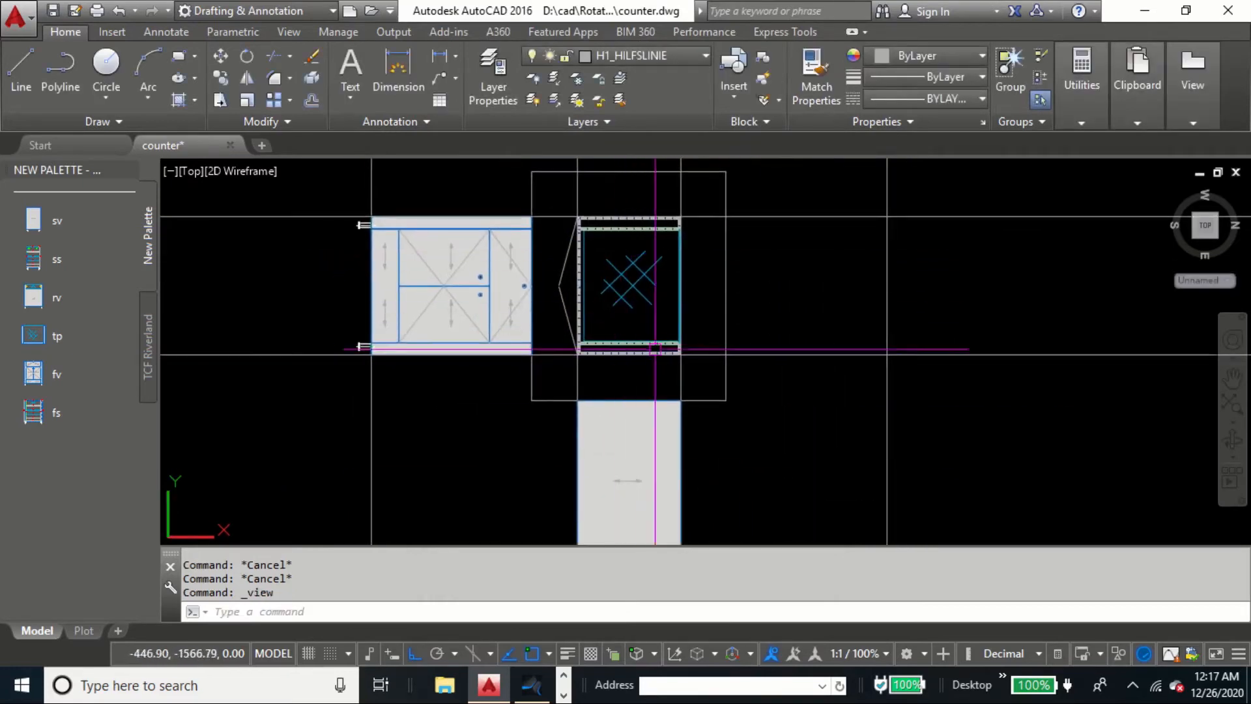
Step: Restore the preset Top view
{"action": "left_click", "coordinate": [192, 172]}
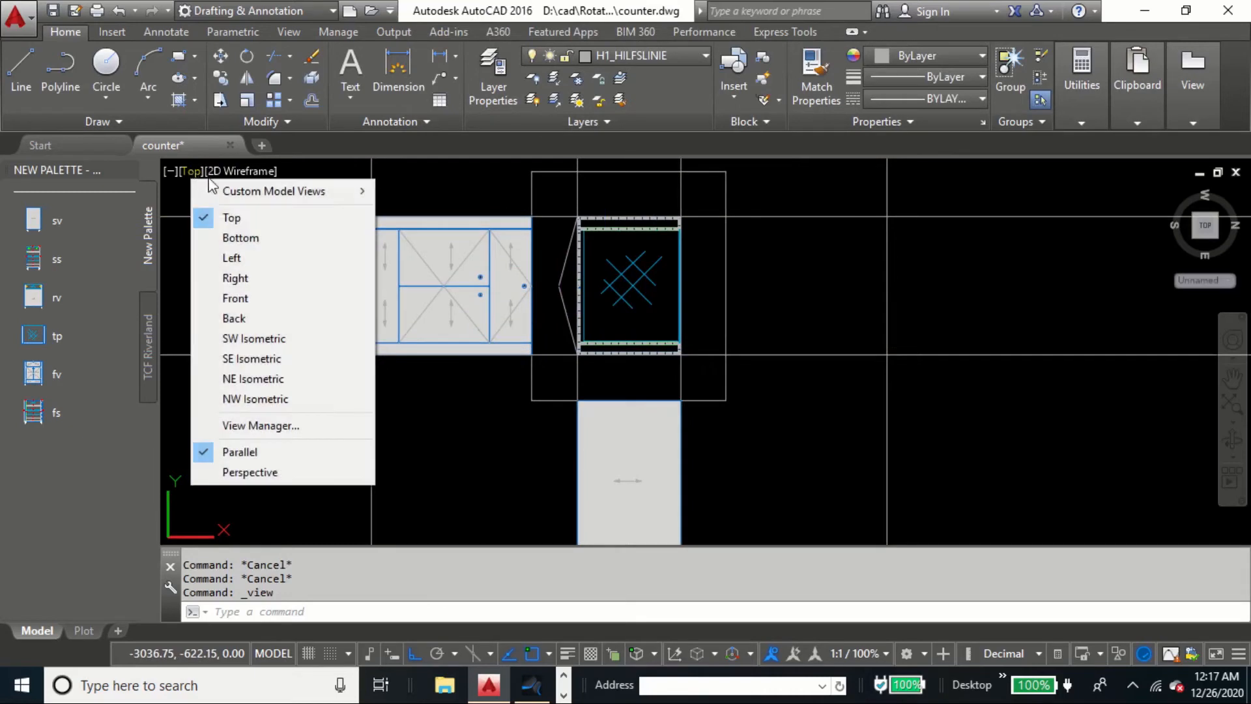
{"action": "mouse_move", "coordinate": [224, 189]}
{"action": "left_click", "coordinate": [834, 417]}
{"action": "left_click", "coordinate": [735, 404]}
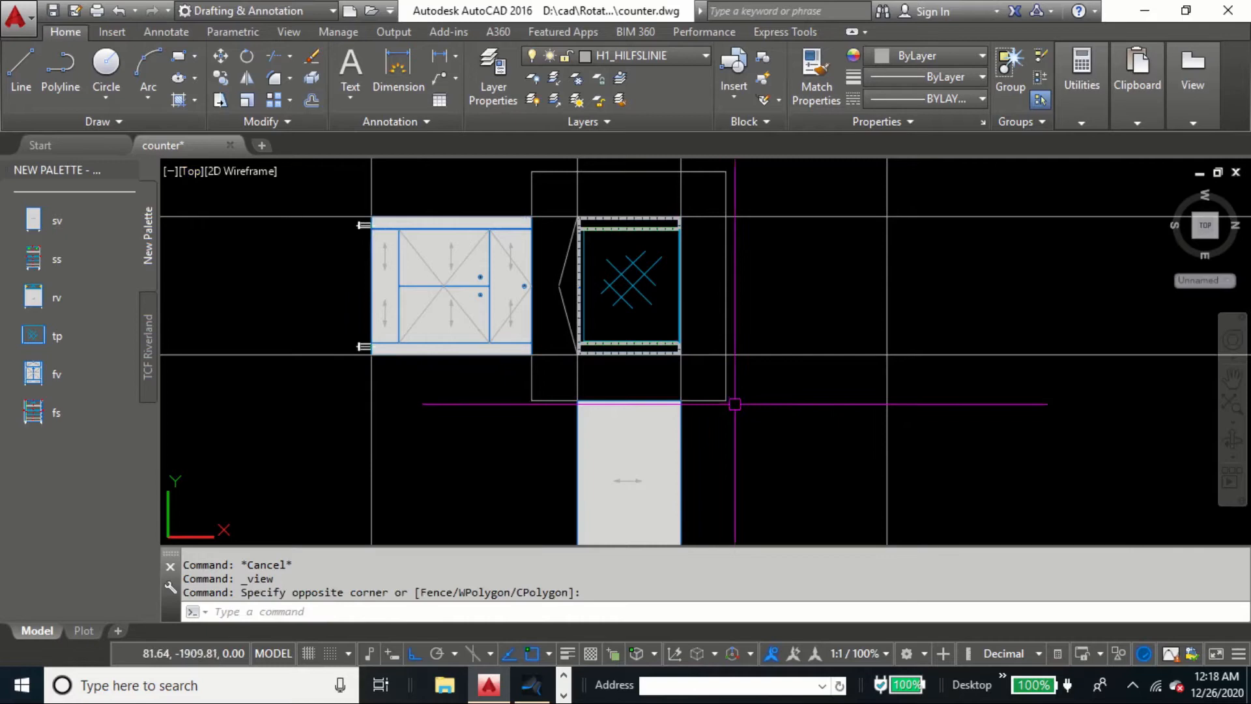
{"action": "left_click", "coordinate": [189, 172]}
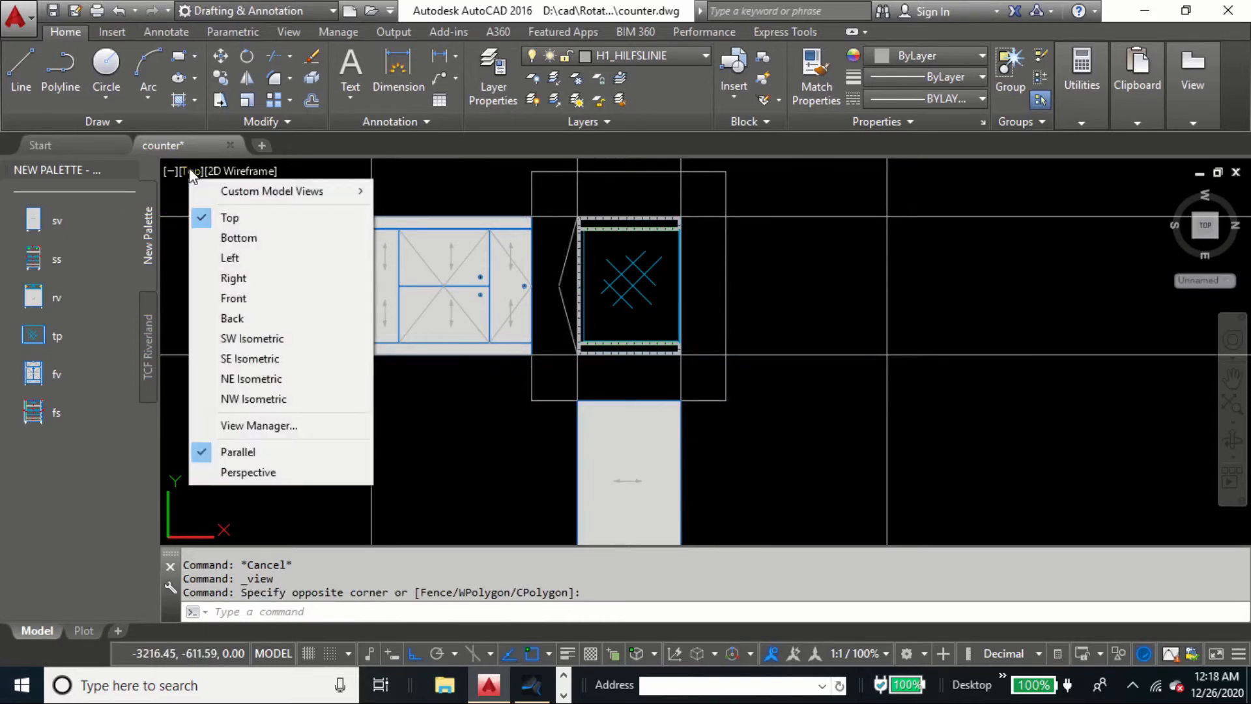
{"action": "left_click", "coordinate": [236, 224]}
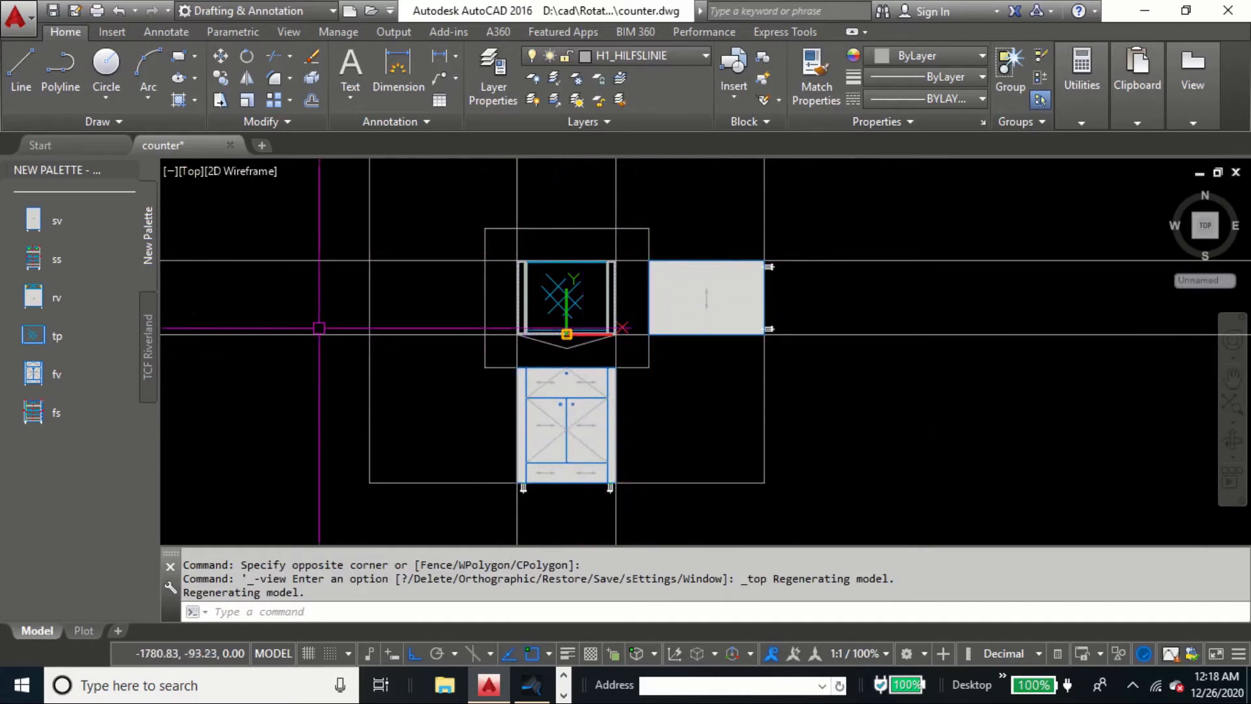
Step: Restore the saved custom model view "Right side view"
{"action": "left_click", "coordinate": [192, 174]}
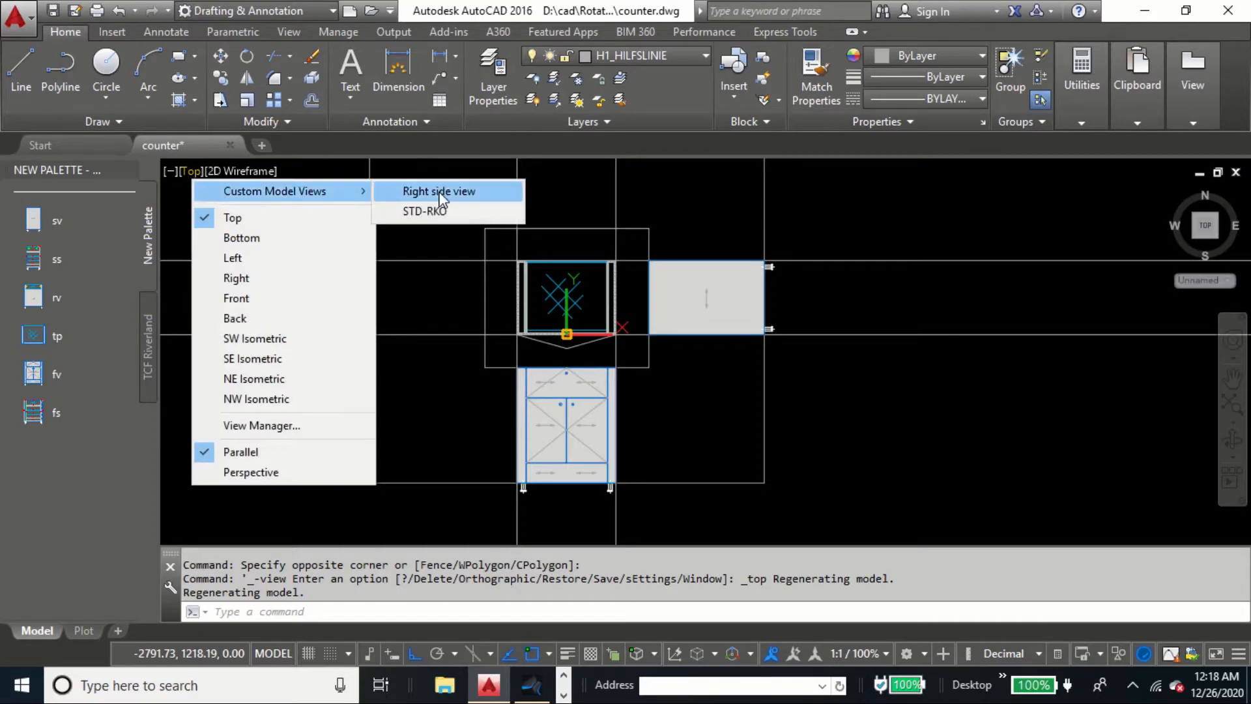
{"action": "left_click", "coordinate": [440, 195]}
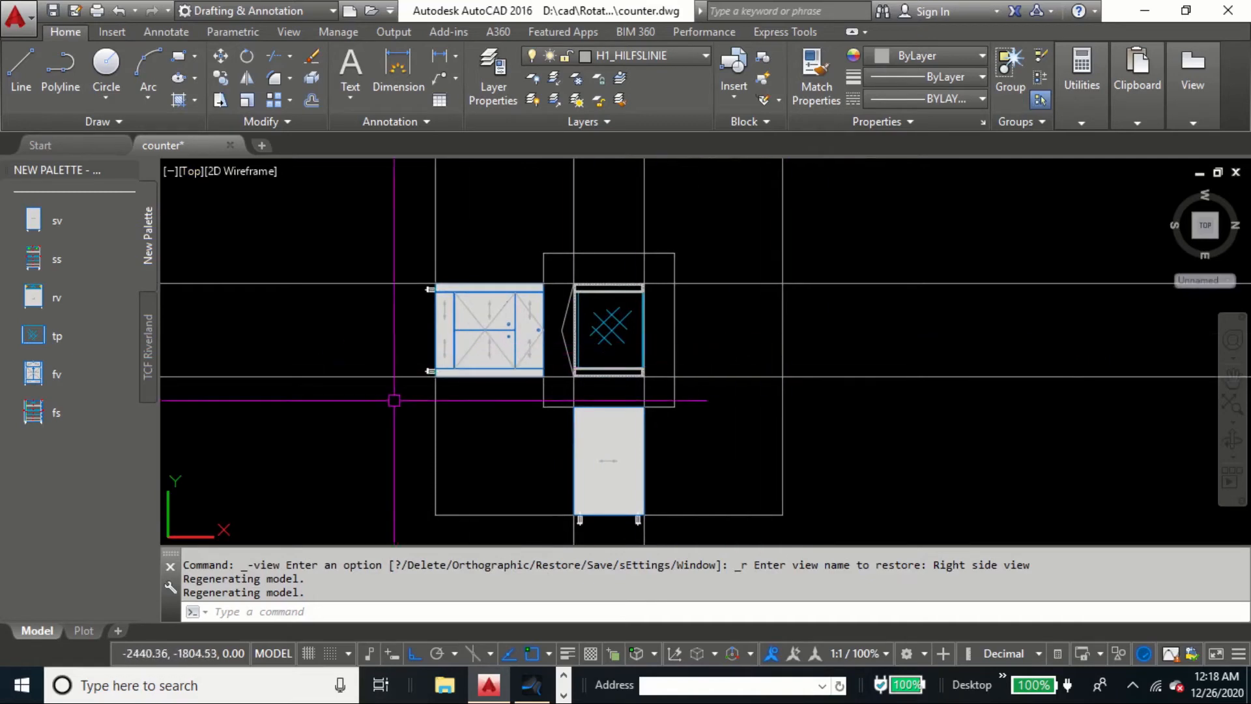
{"action": "middle_click_drag", "start_coordinate": [394, 400], "coordinate": [432, 352]}
{"action": "scroll", "coordinate": [729, 289], "scroll_direction": "up", "scroll_amount": 2}
{"action": "middle_click_drag", "start_coordinate": [729, 288], "coordinate": [644, 317]}
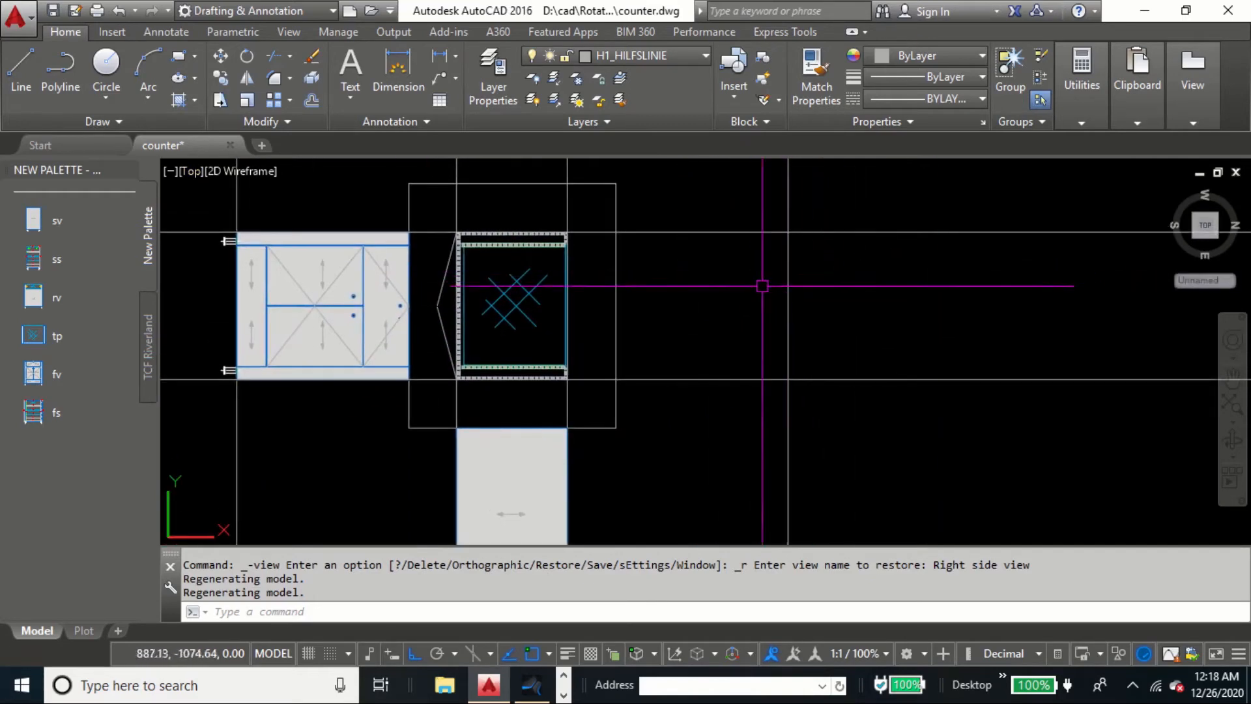
{"action": "scroll", "coordinate": [646, 280], "scroll_direction": "down", "scroll_amount": 4}
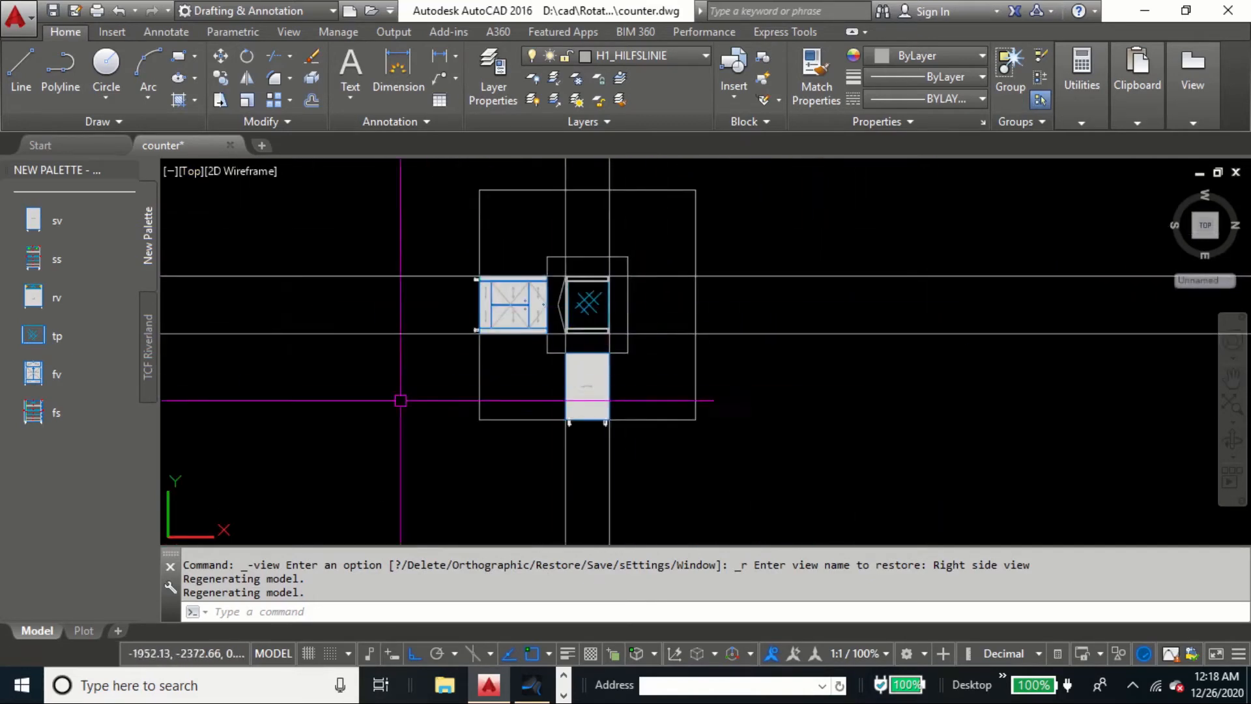
Step: Move the UCS origin, with Ortho off, to an empty spot in the drawing left of the counter's views
{"action": "left_click", "coordinate": [168, 503]}
{"action": "left_click", "coordinate": [168, 536]}
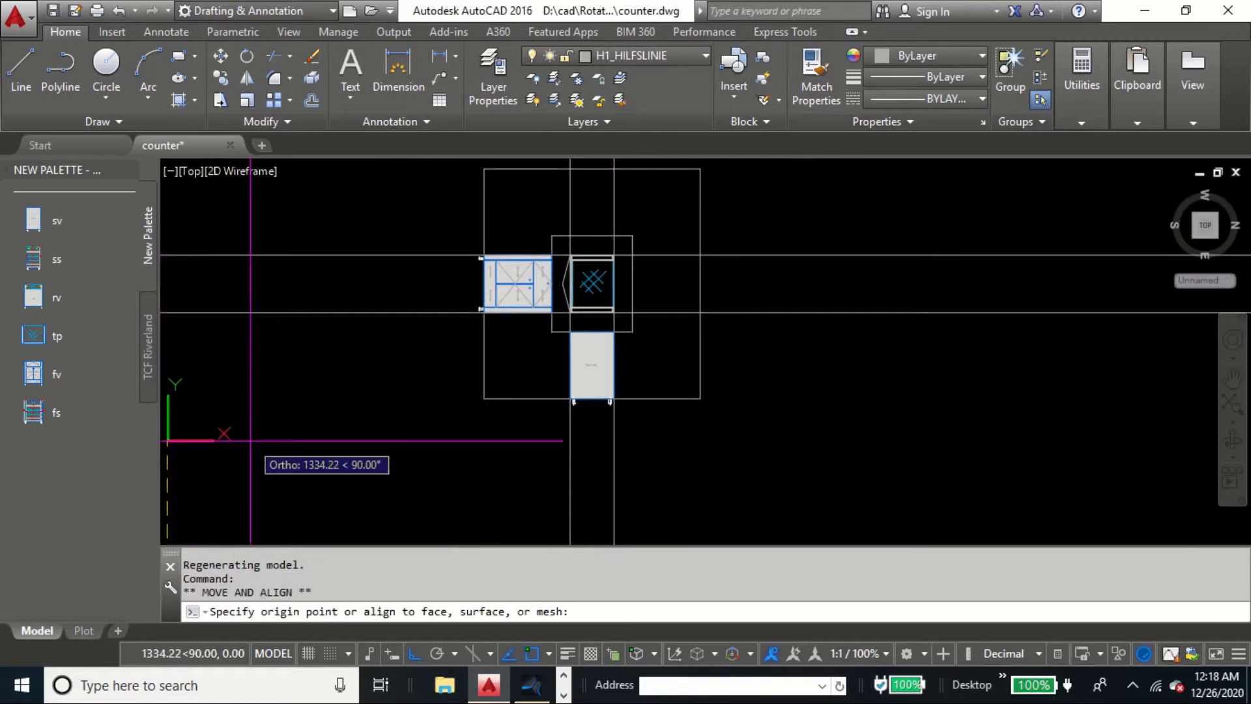
{"action": "left_click", "coordinate": [417, 658]}
{"action": "left_click", "coordinate": [374, 394]}
{"action": "scroll", "coordinate": [401, 322], "scroll_direction": "up", "scroll_amount": 2}
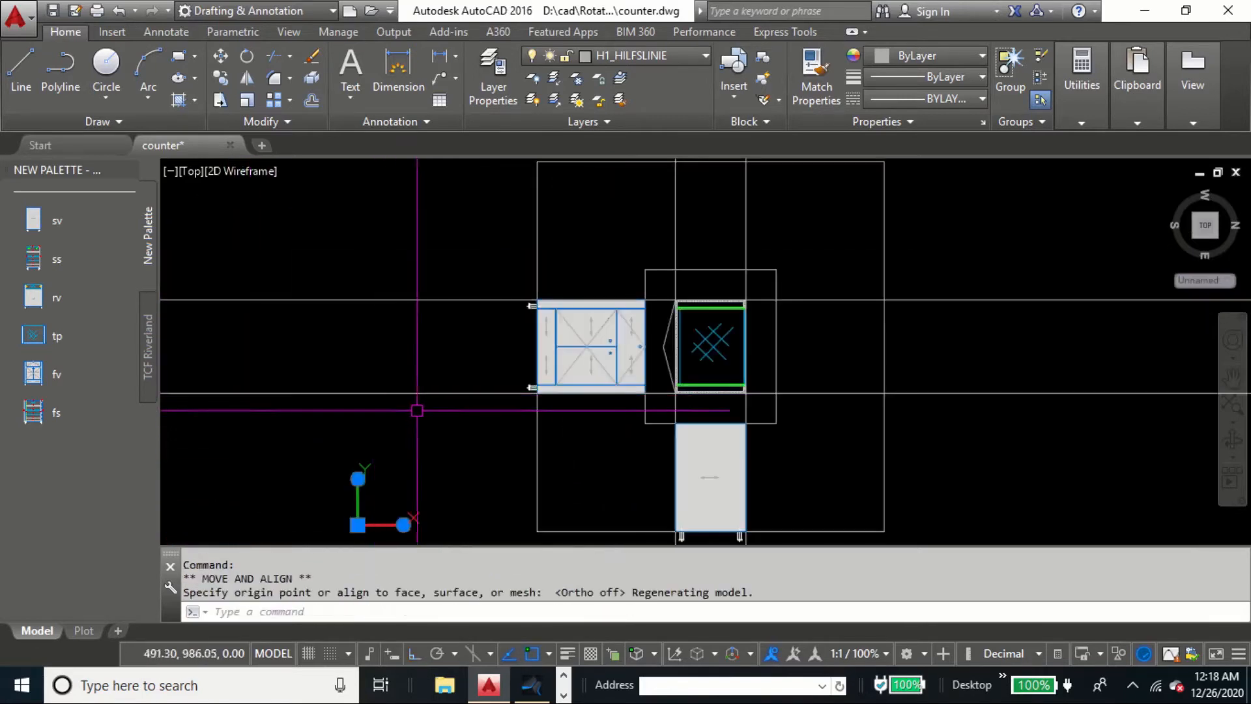
{"action": "middle_click_drag", "start_coordinate": [421, 413], "coordinate": [405, 335]}
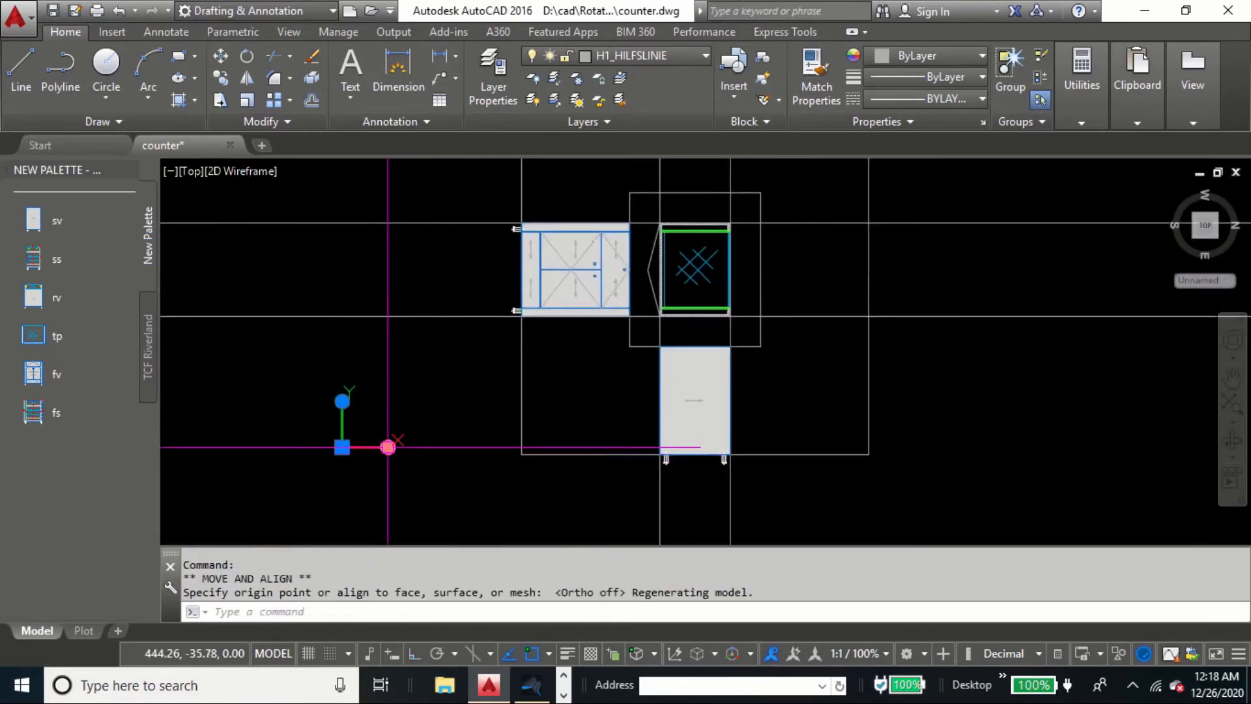
Step: Rotate the UCS 90° by pointing its X axis straight up with Ortho on
{"action": "left_click", "coordinate": [388, 447]}
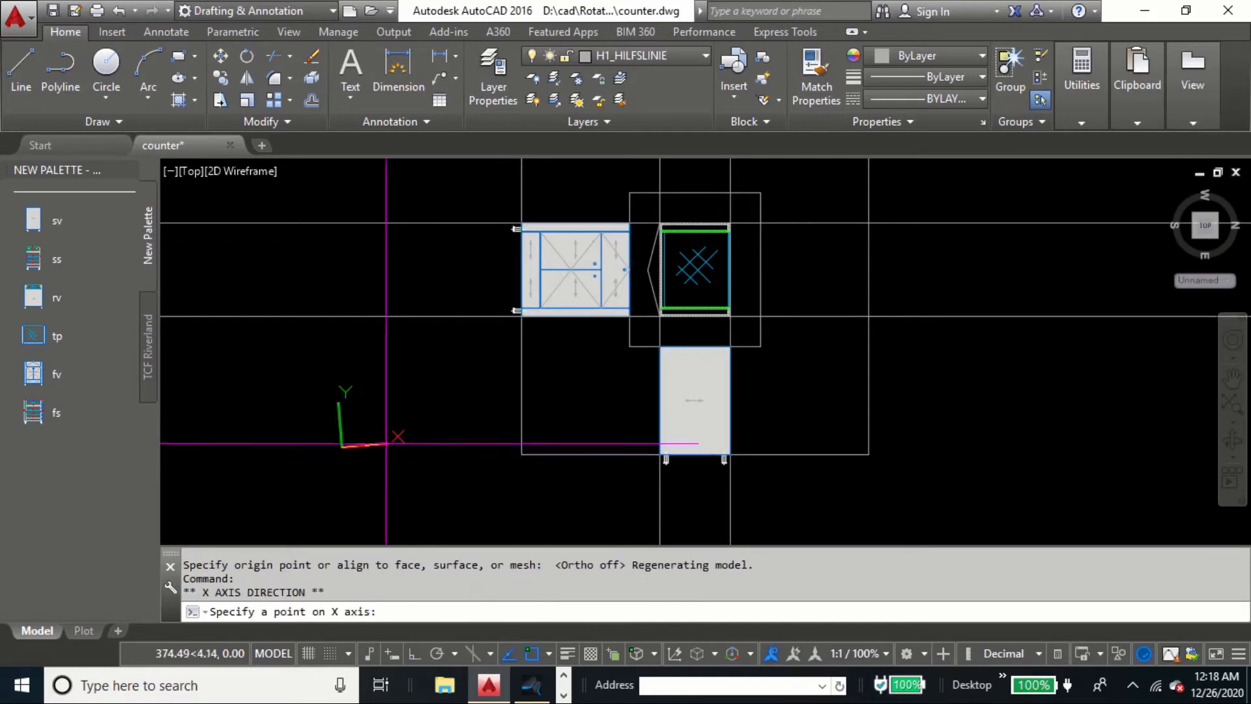
{"action": "left_click", "coordinate": [411, 654]}
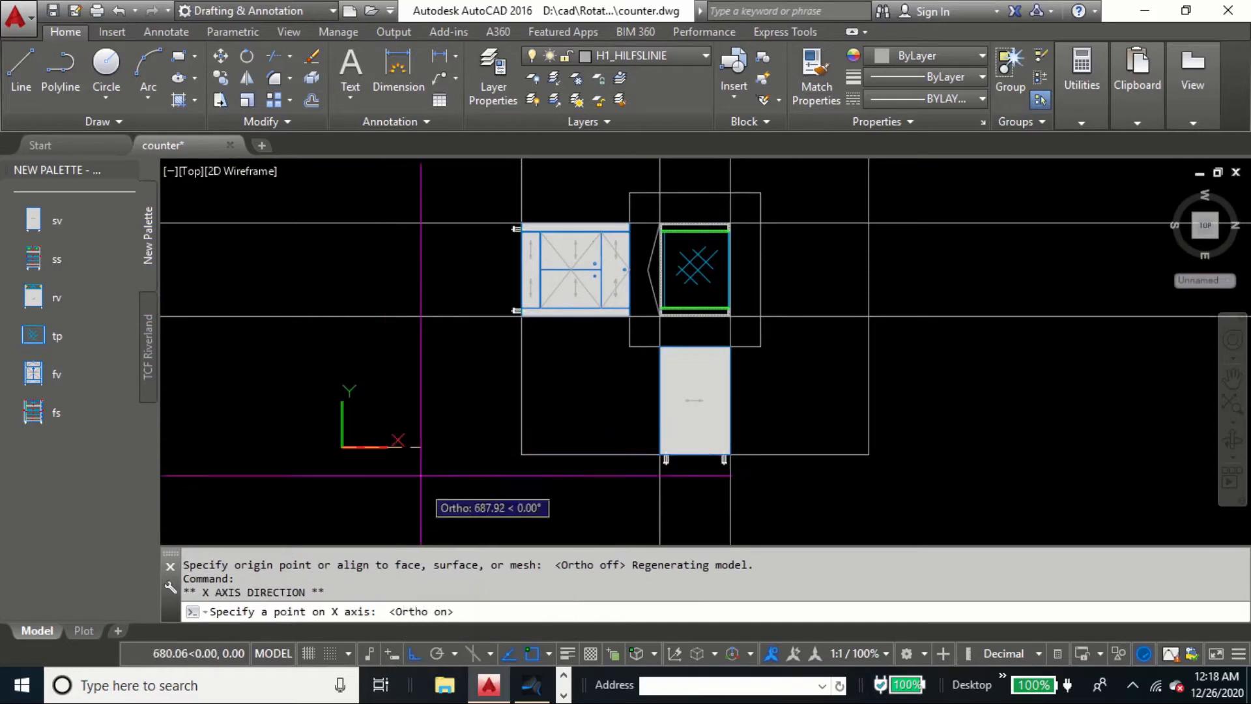
{"action": "left_click", "coordinate": [391, 374]}
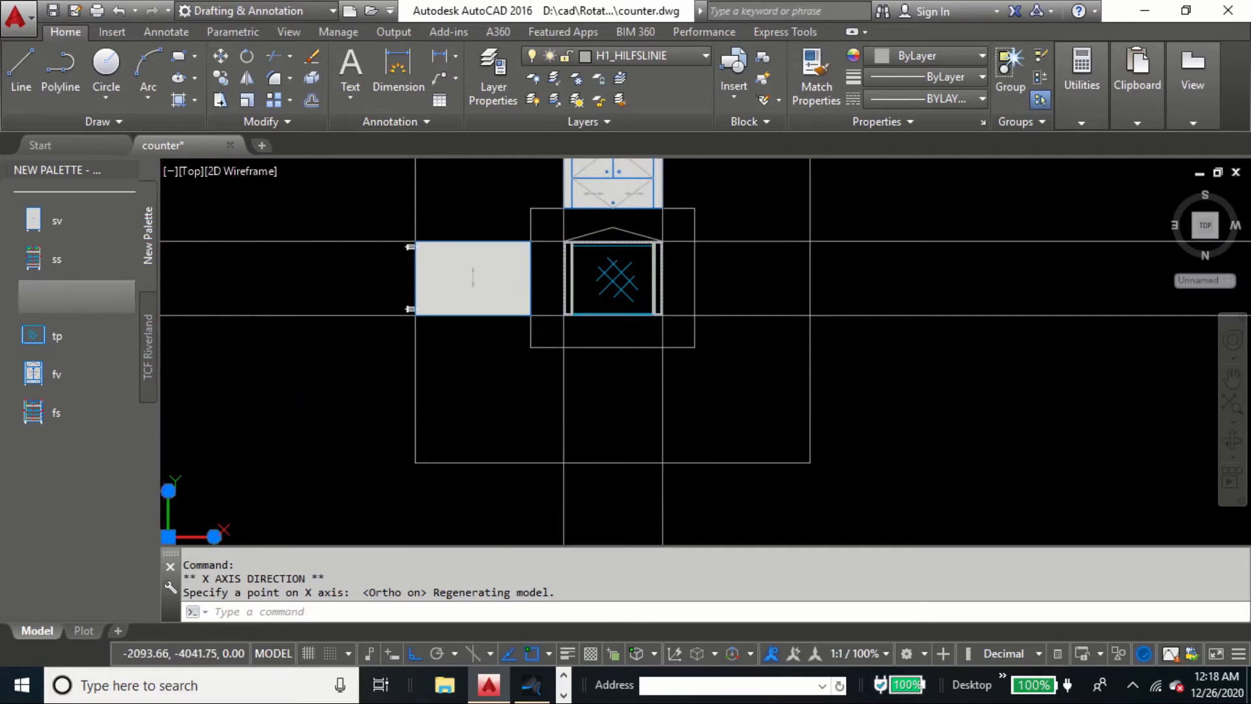
Step: Insert the rv palette block below the plan and move it by its upper-left corner to where the left construction line meets the inner rectangle's lower edge
{"action": "left_click", "coordinate": [57, 297]}
{"action": "scroll", "coordinate": [567, 384], "scroll_direction": "up", "scroll_amount": 4}
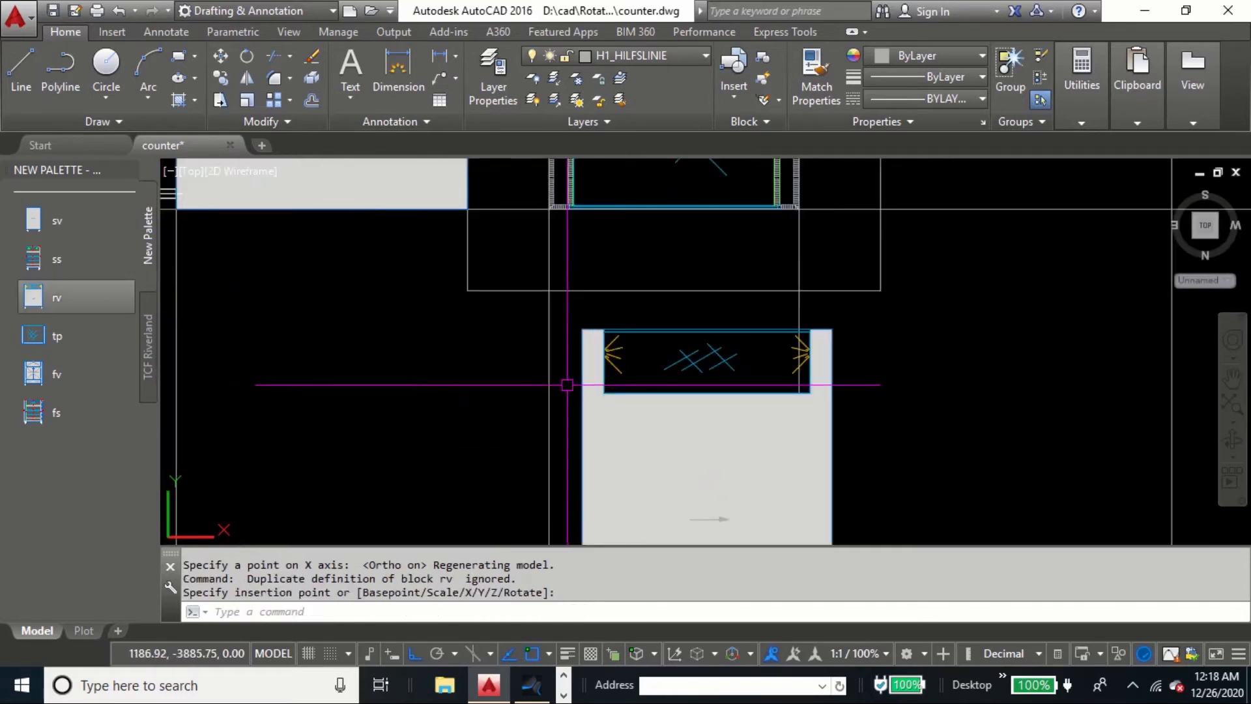
{"action": "left_click", "coordinate": [589, 331]}
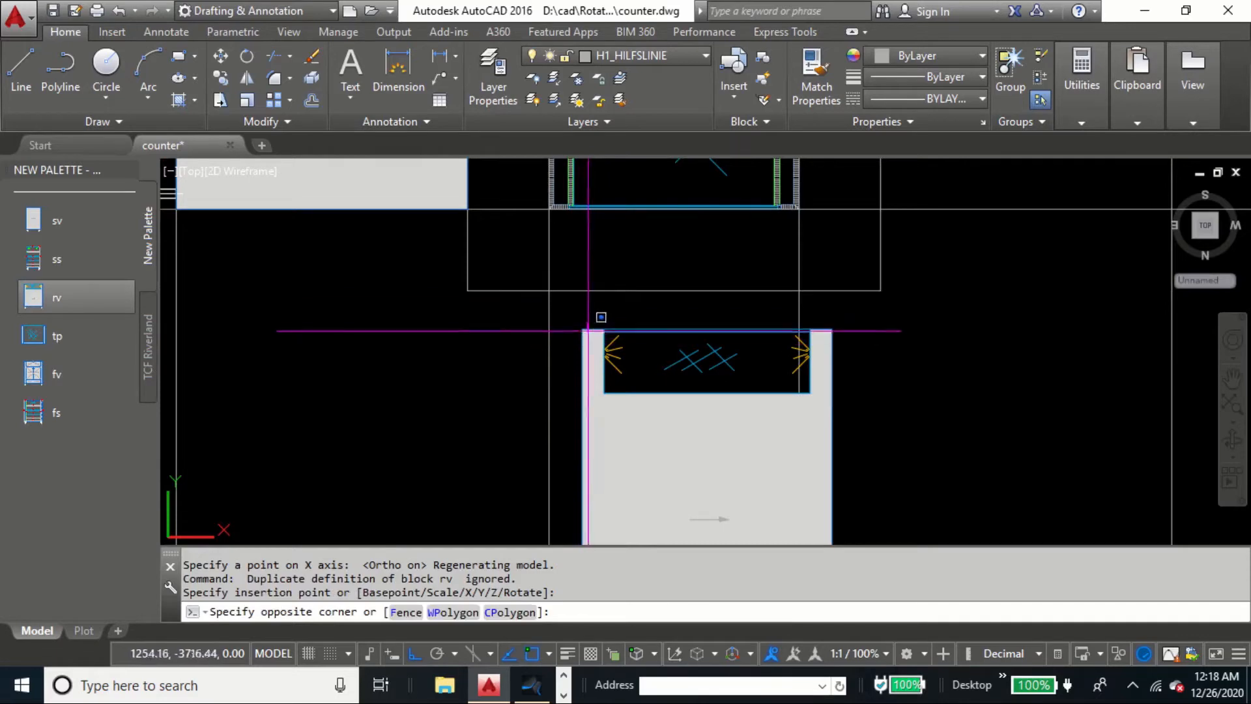
{"action": "type", "text": "m"}
{"action": "key", "text": "Return"}
{"action": "left_click", "coordinate": [584, 330]}
{"action": "key", "text": "Return"}
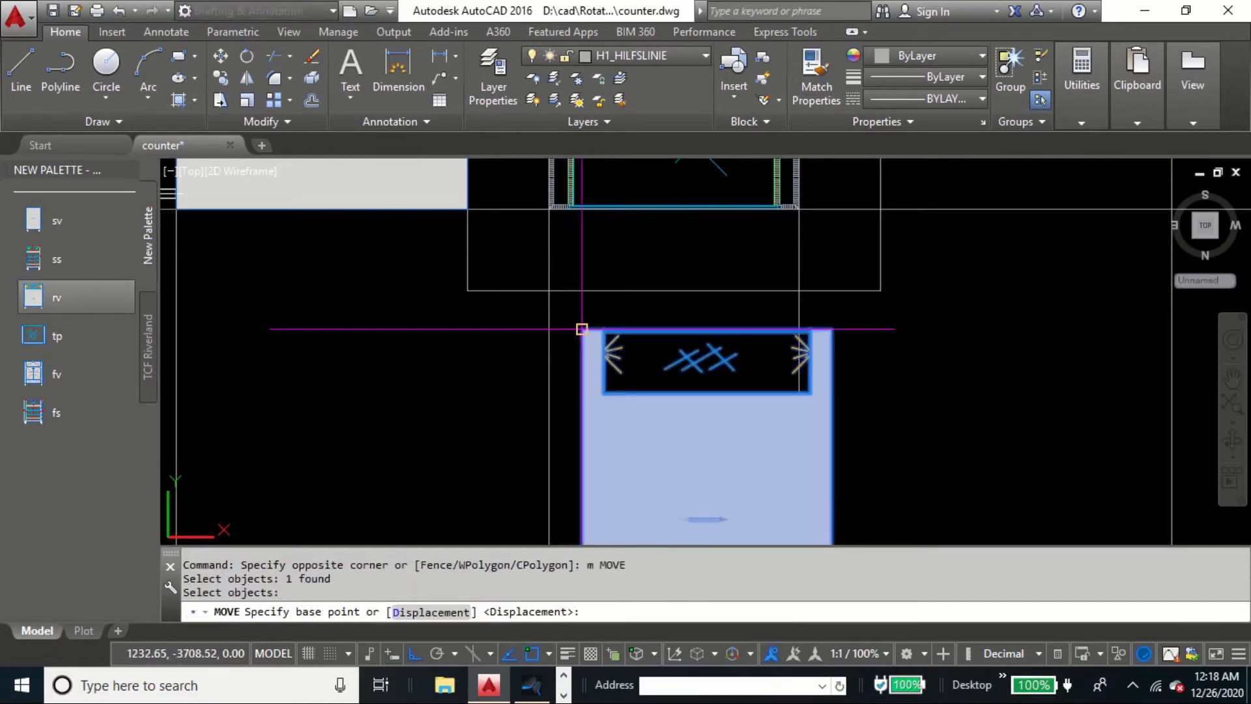
{"action": "left_click", "coordinate": [582, 329]}
{"action": "scroll", "coordinate": [558, 274], "scroll_direction": "down", "scroll_amount": 3}
{"action": "left_click", "coordinate": [553, 264]}
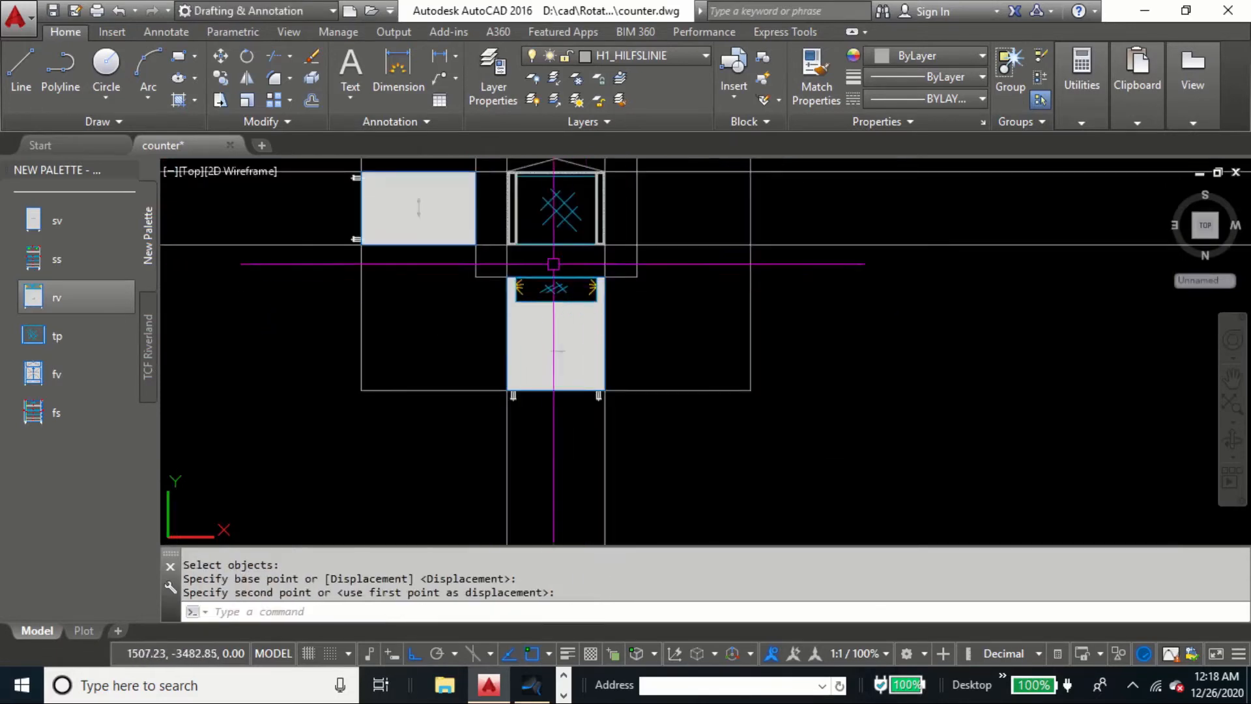
{"action": "mouse_move", "coordinate": [553, 264]}
{"action": "middle_mouse_down"}
{"action": "mouse_move", "coordinate": [545, 308]}
{"action": "mouse_move", "coordinate": [513, 331]}
{"action": "middle_mouse_up"}
{"action": "scroll", "coordinate": [498, 333], "scroll_direction": "up", "scroll_amount": 4}
{"action": "scroll", "coordinate": [479, 305], "scroll_direction": "down", "scroll_amount": 2}
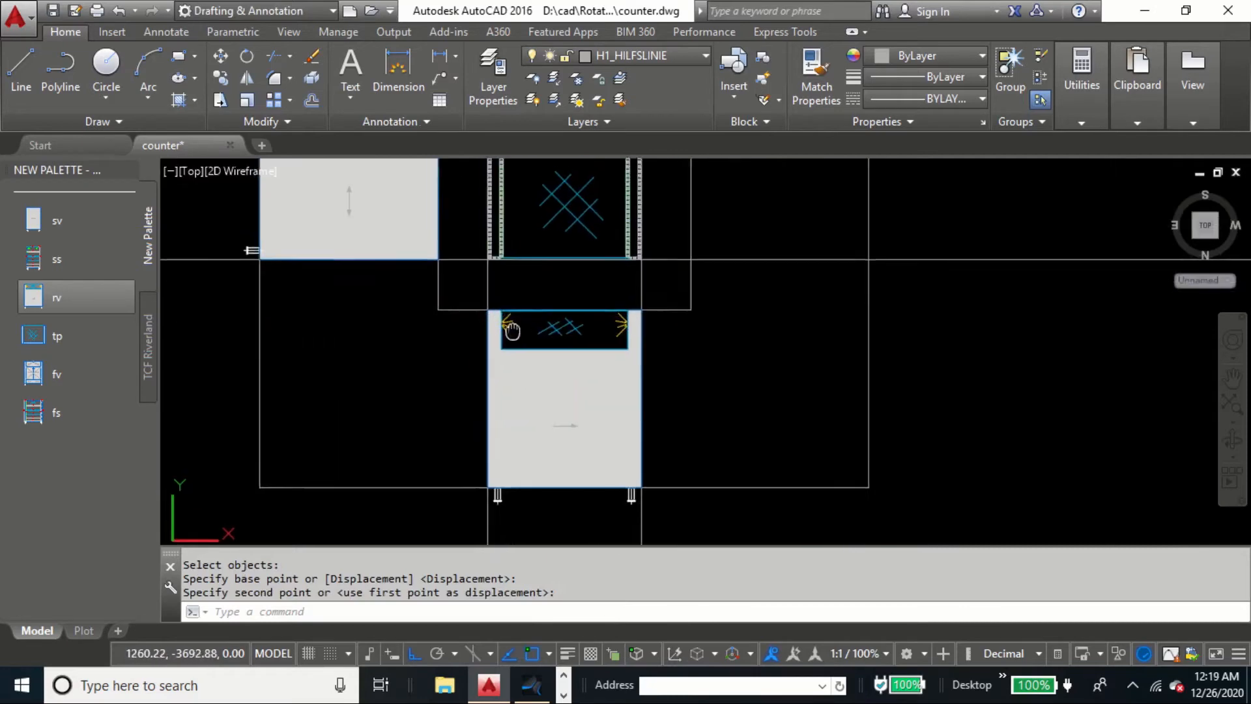
Step: Save the current display, showing all the counter's views, as a new model view named "Rear View" in the View Manager
{"action": "scroll", "coordinate": [513, 331], "scroll_direction": "down", "scroll_amount": 4}
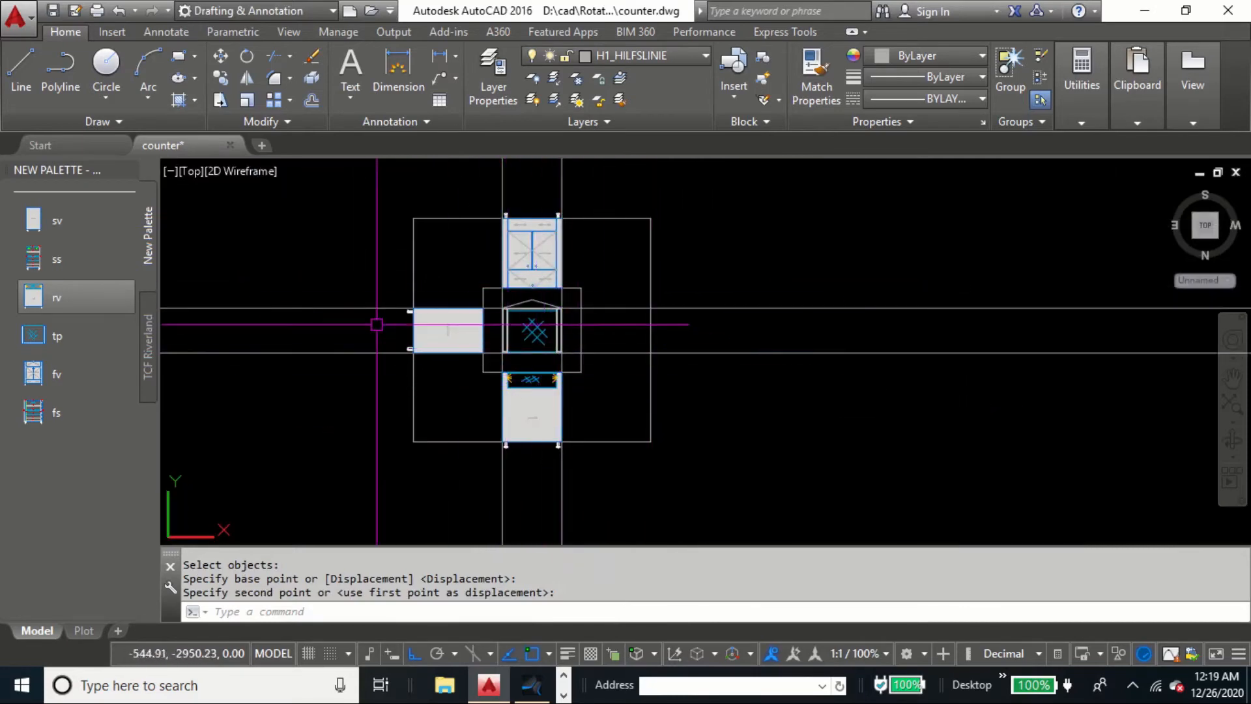
{"action": "left_click", "coordinate": [185, 172]}
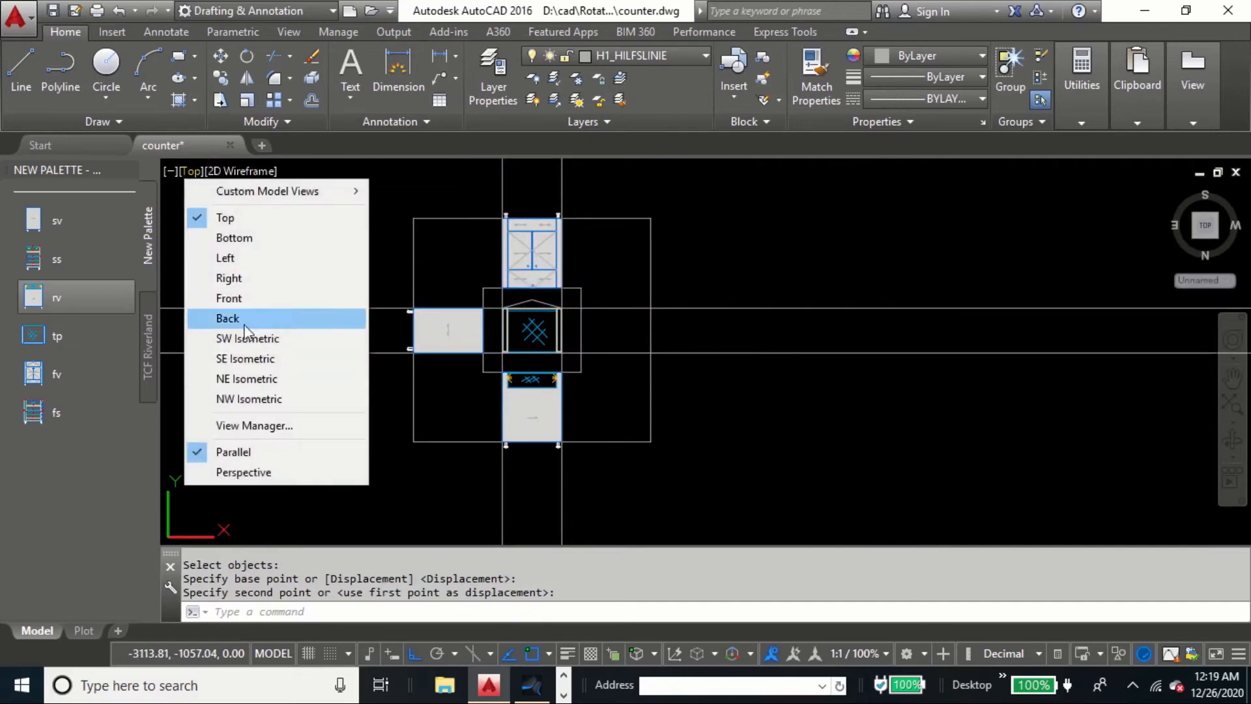
{"action": "left_click", "coordinate": [258, 424]}
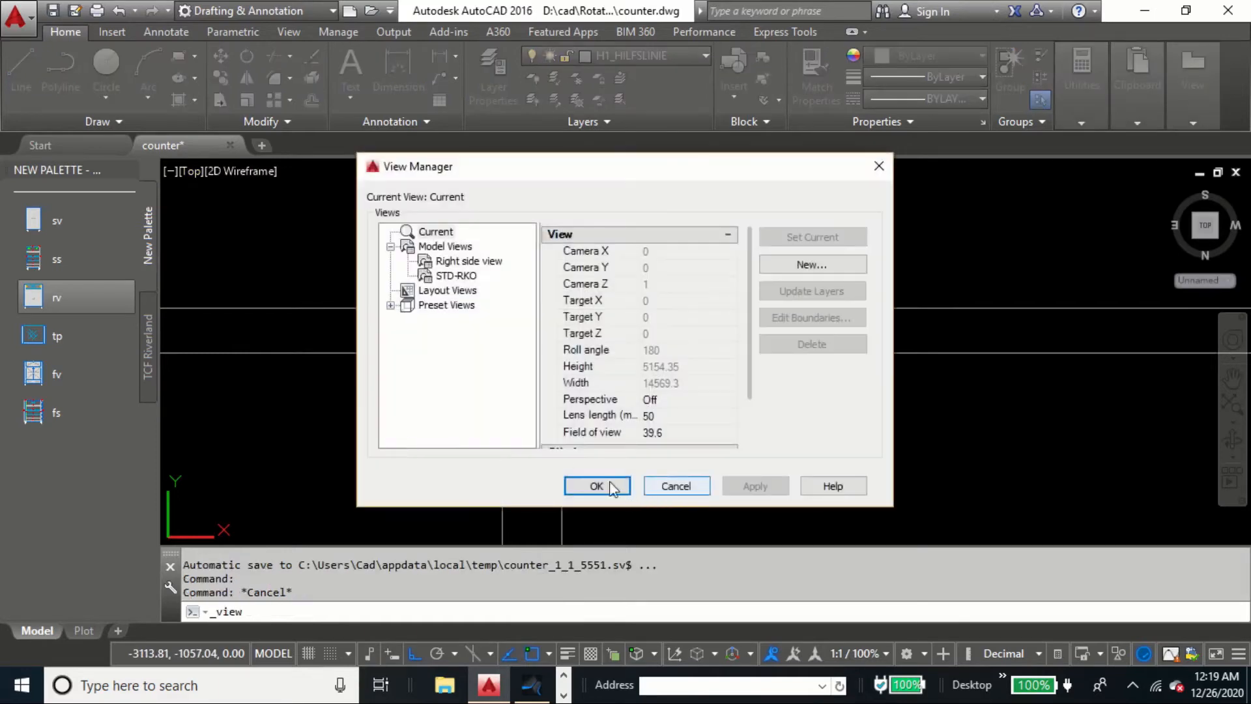
{"action": "left_click", "coordinate": [831, 267]}
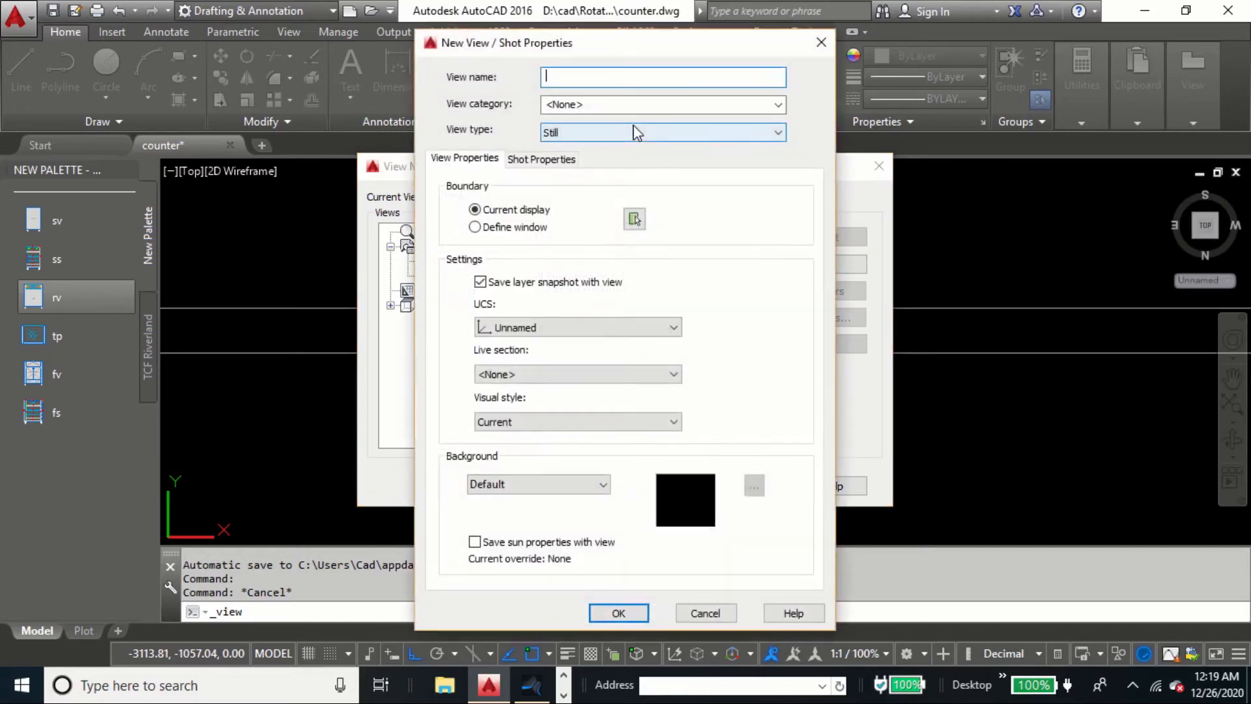
{"action": "key", "text": "Caps_Lock"}
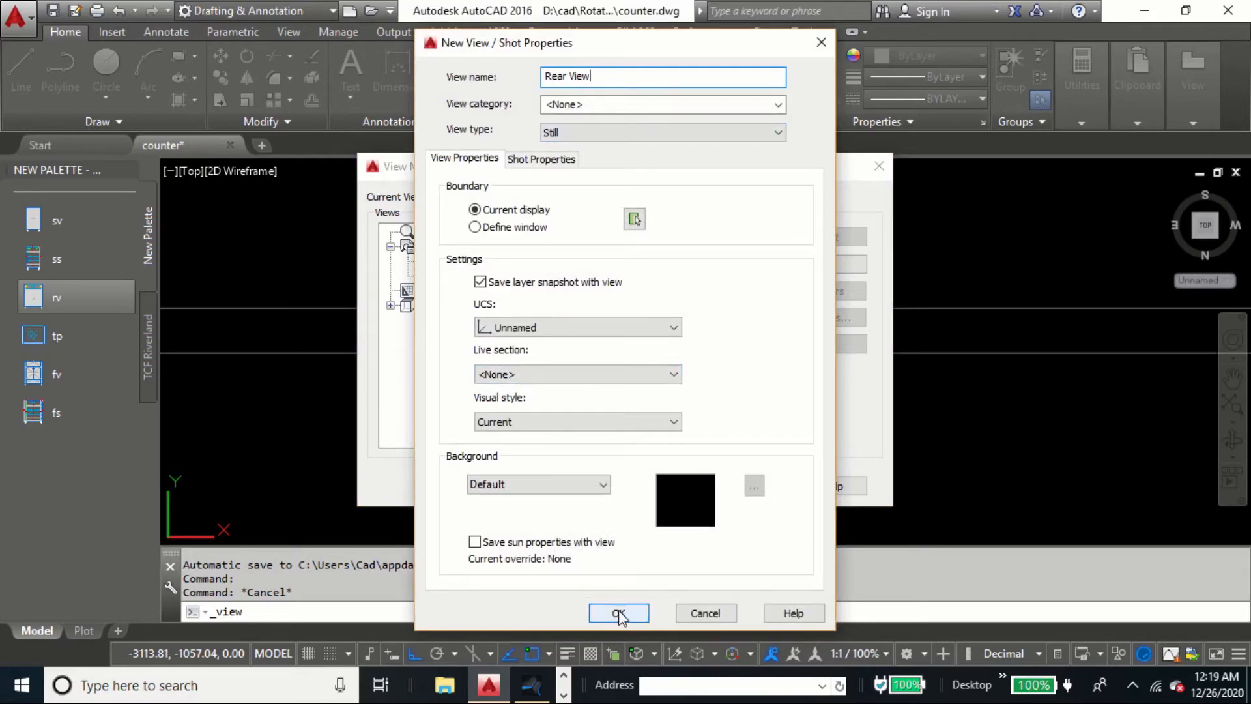
{"action": "left_click", "coordinate": [620, 614]}
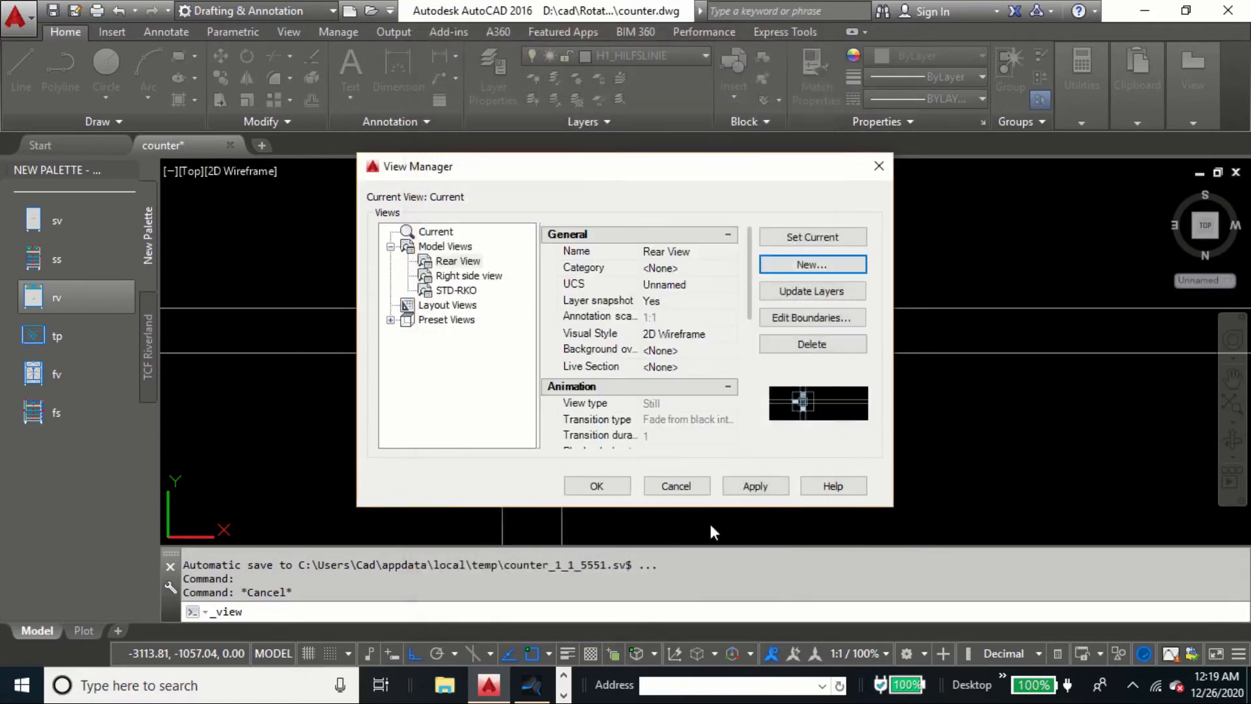
{"action": "left_click", "coordinate": [749, 488]}
{"action": "left_click", "coordinate": [619, 488]}
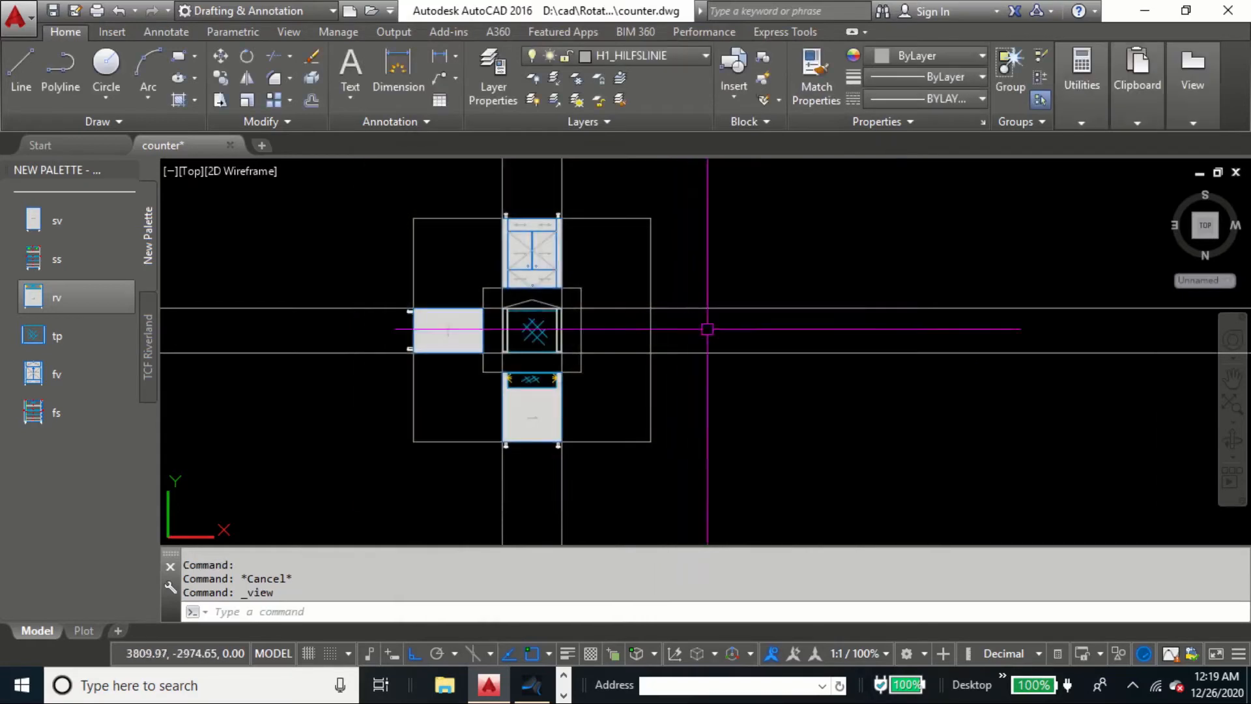
Step: Restore the preset Top view and clear the accidental selection
{"action": "left_click", "coordinate": [192, 175]}
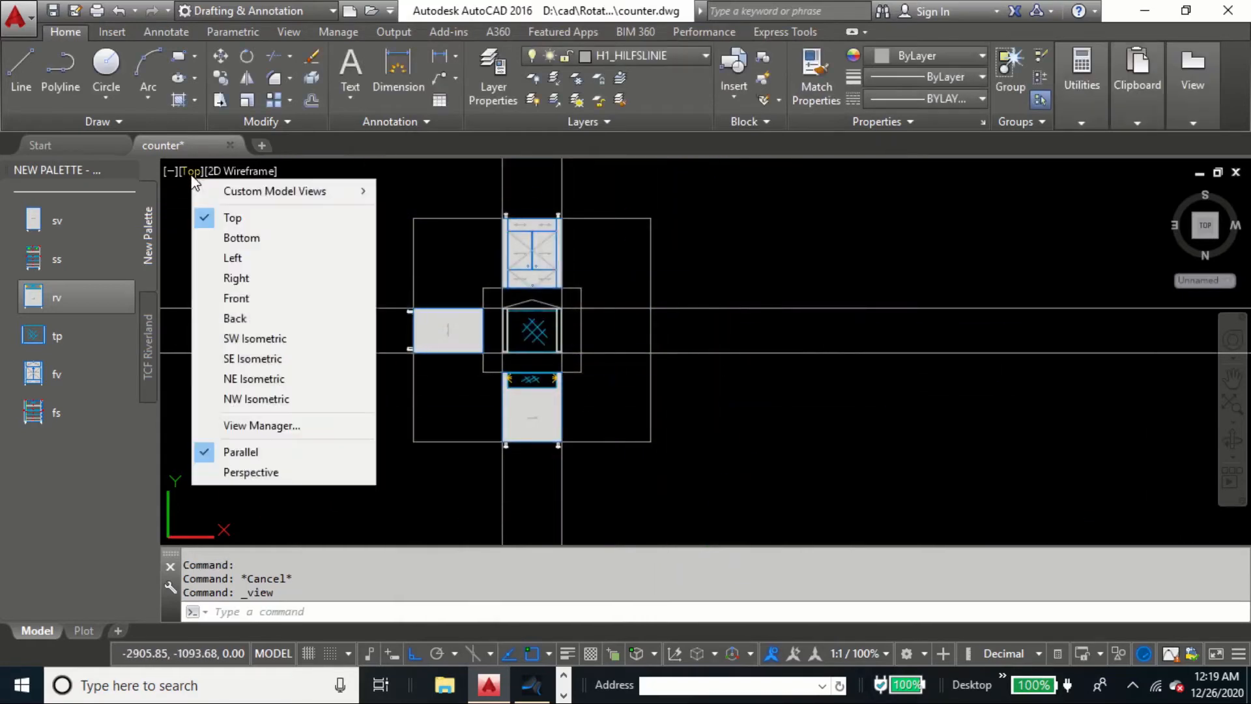
{"action": "mouse_move", "coordinate": [207, 195]}
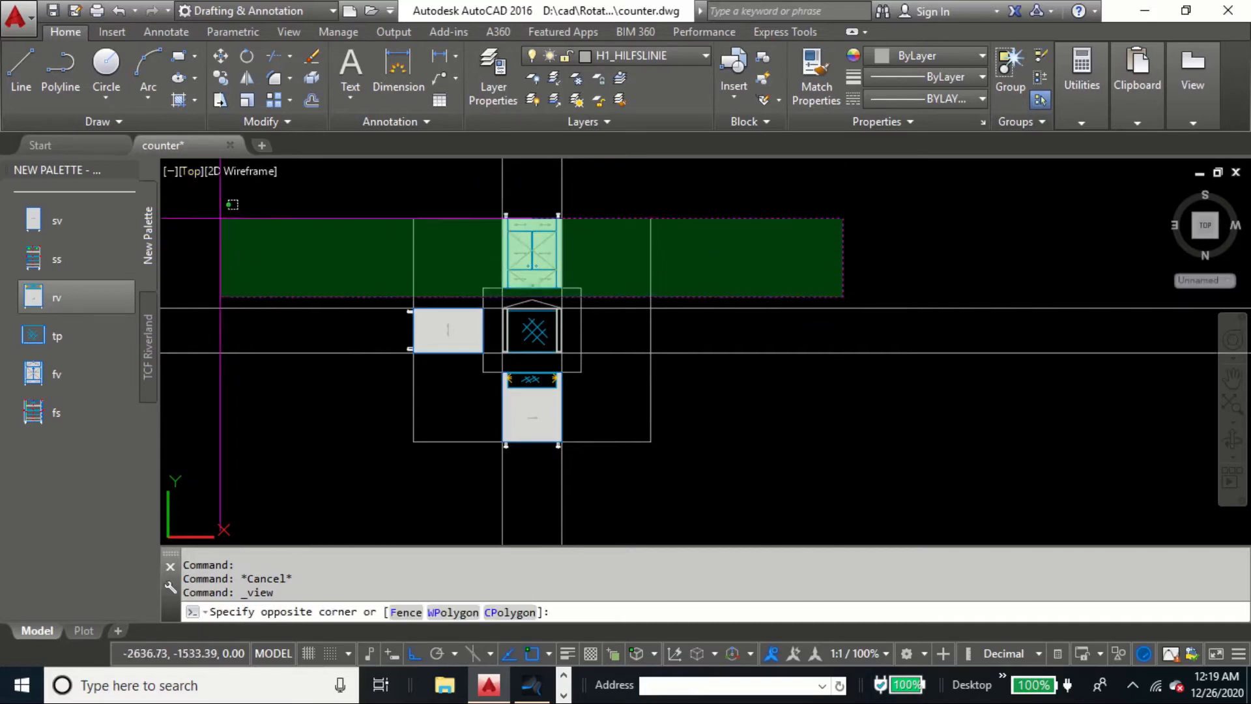
{"action": "left_click", "coordinate": [193, 178]}
{"action": "left_click", "coordinate": [194, 172]}
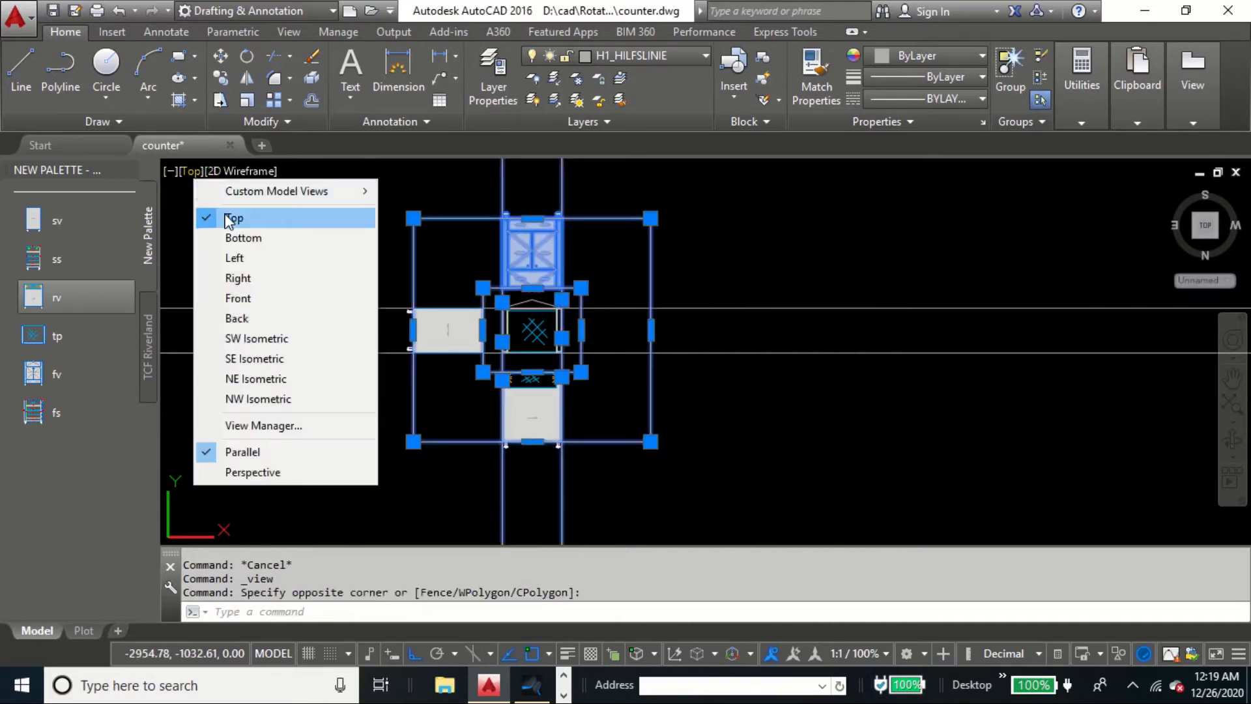
{"action": "left_click", "coordinate": [225, 217]}
{"action": "key", "text": "Escape"}
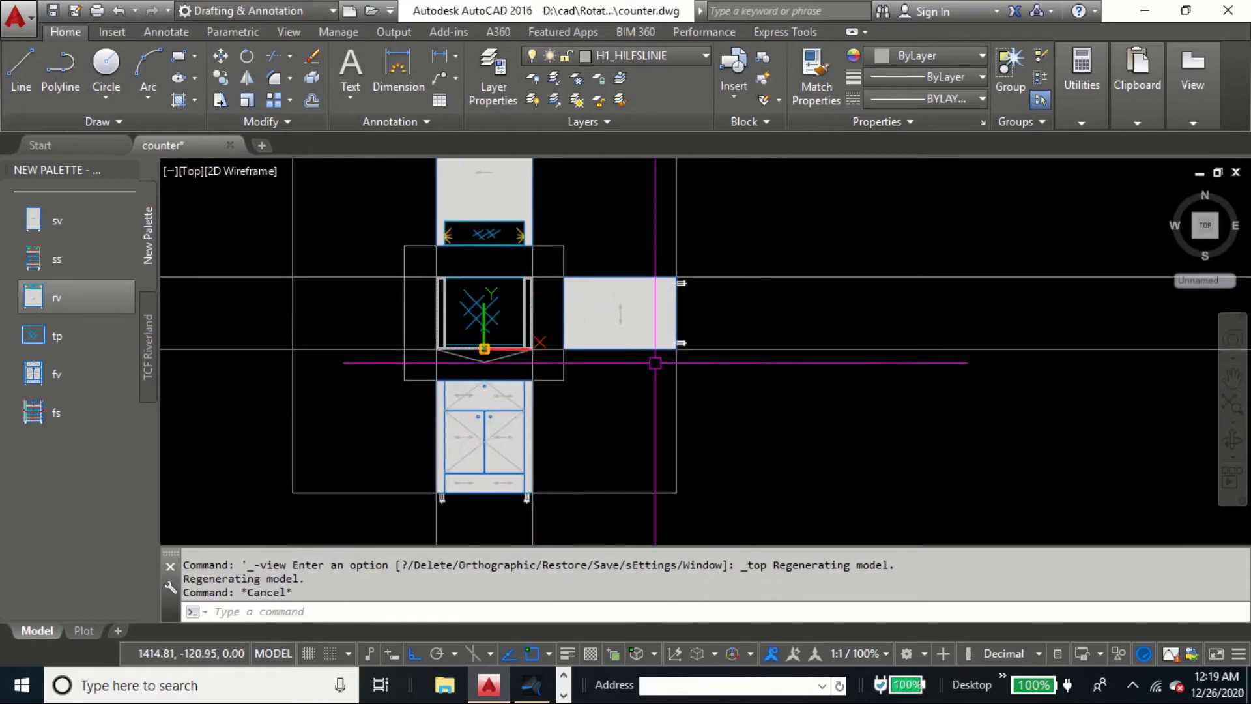
{"action": "middle_click_drag", "start_coordinate": [638, 362], "coordinate": [650, 358]}
{"action": "key", "text": "Escape"}
Step: Switch to the saved "Right side view" to check the layout from that orientation
{"action": "left_click", "coordinate": [194, 173]}
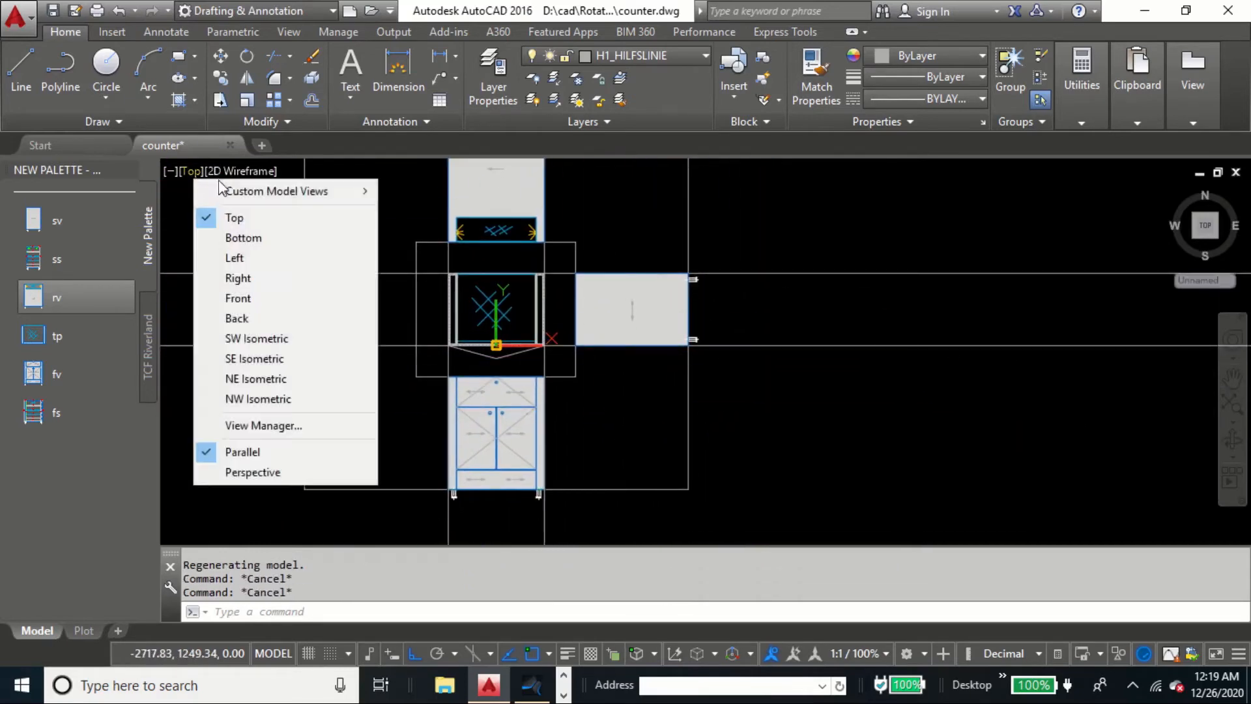
{"action": "mouse_move", "coordinate": [279, 192]}
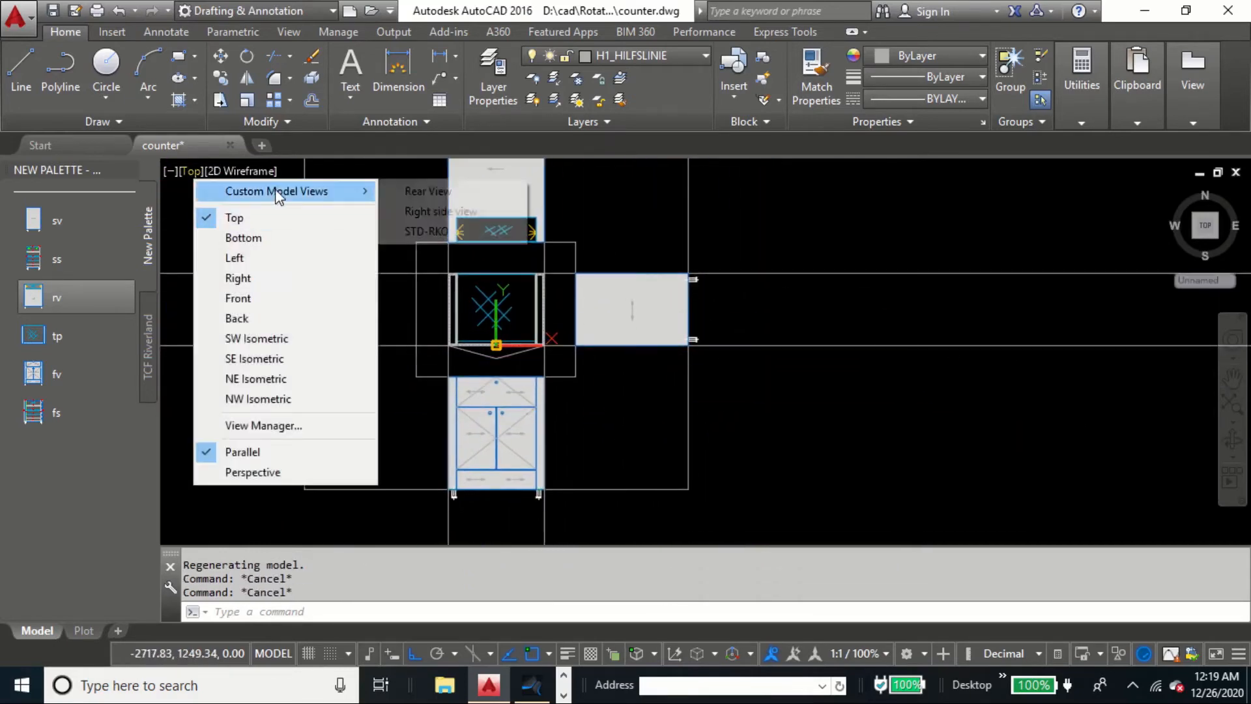
{"action": "left_click", "coordinate": [464, 211]}
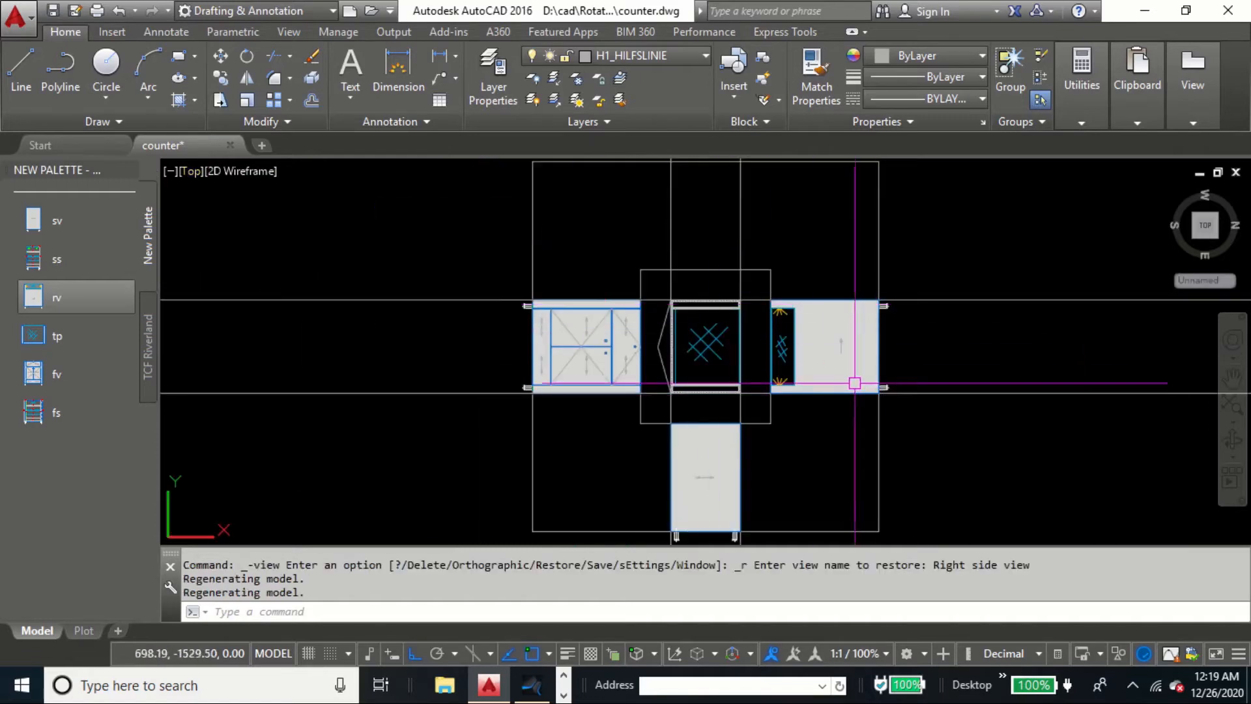
{"action": "middle_click_drag", "start_coordinate": [525, 401], "coordinate": [394, 355]}
Step: Switch to the saved "Rear View" to check the counter's rear elevation
{"action": "left_click", "coordinate": [197, 174]}
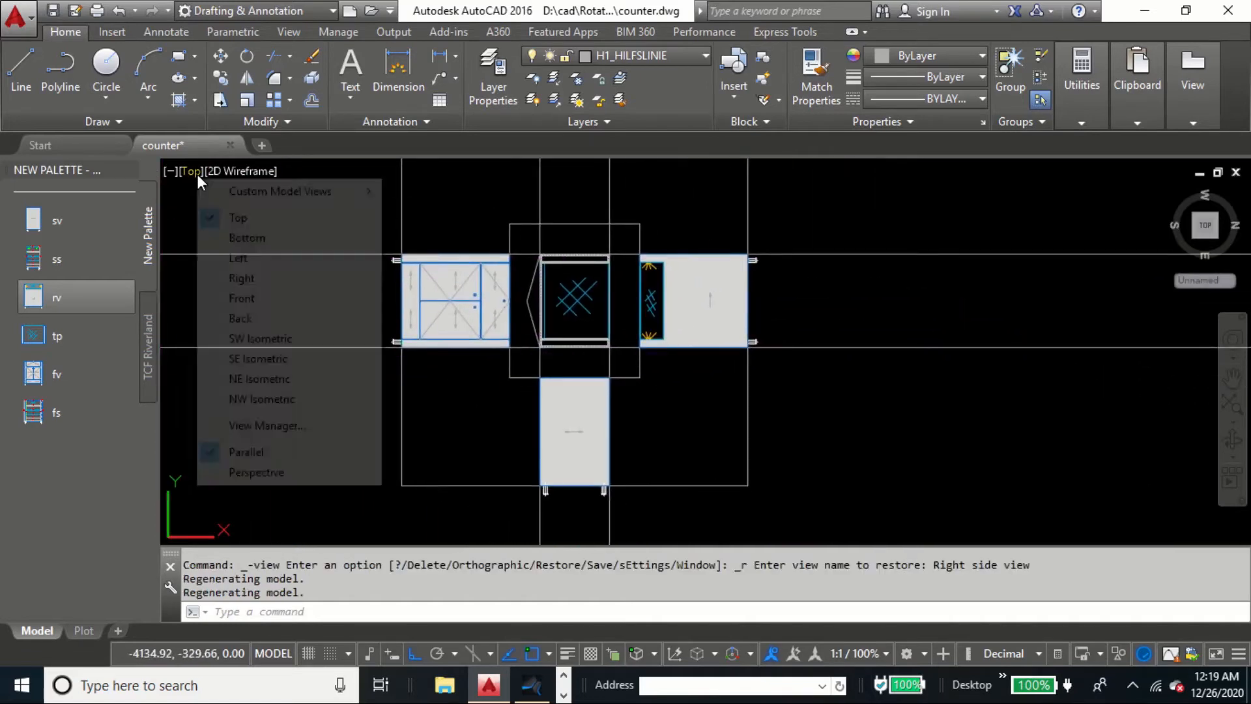
{"action": "mouse_move", "coordinate": [280, 191]}
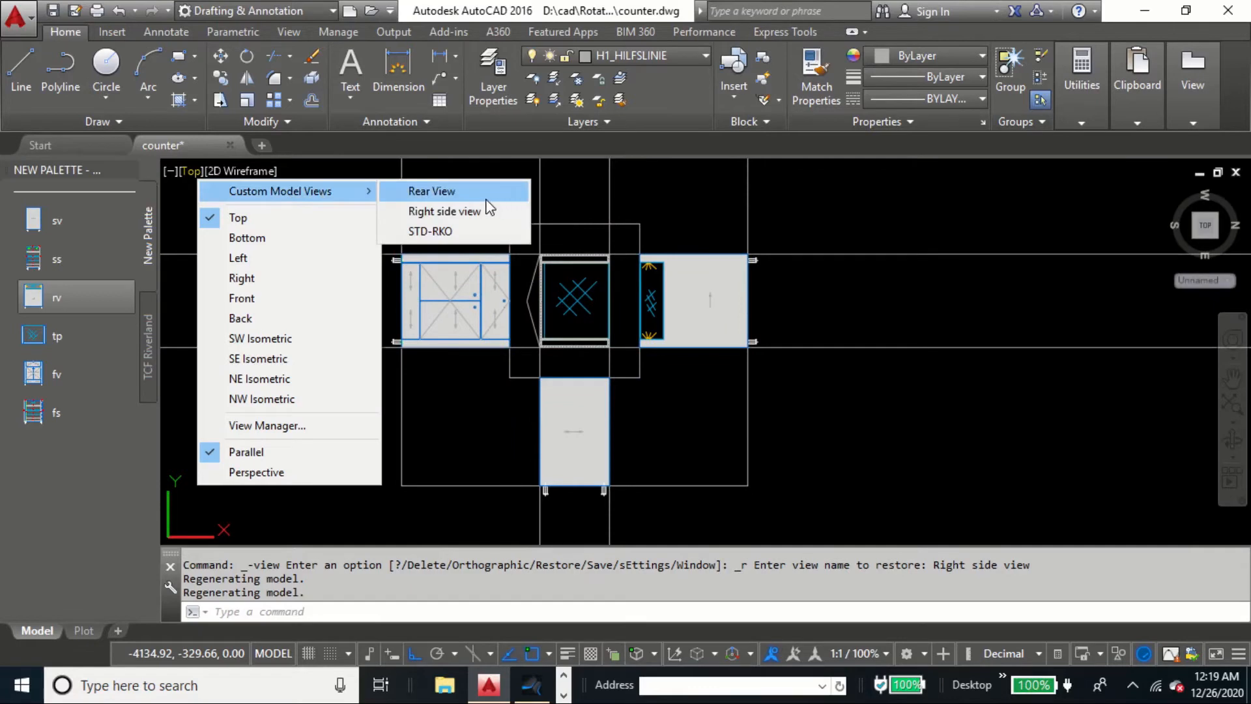
{"action": "left_click", "coordinate": [486, 197]}
{"action": "middle_click_drag", "start_coordinate": [653, 470], "coordinate": [541, 443]}
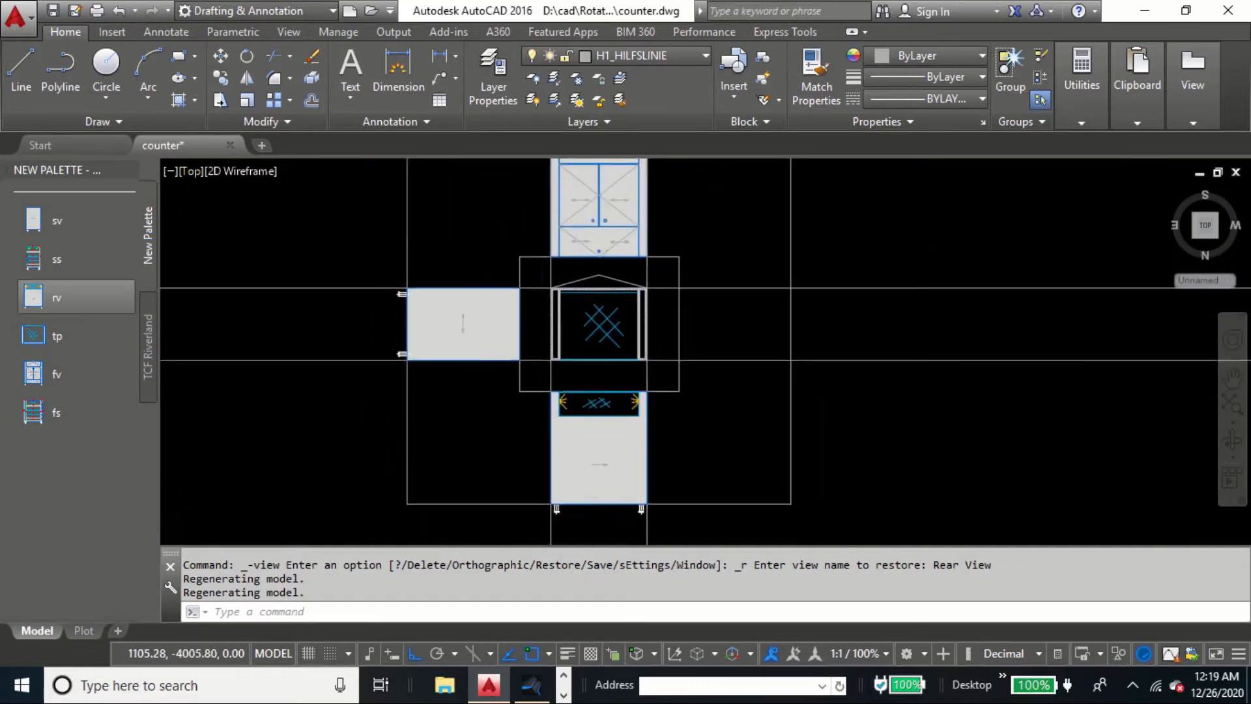
Step: Return to the preset Top view and frame the front view below the plan
{"action": "left_click", "coordinate": [193, 171]}
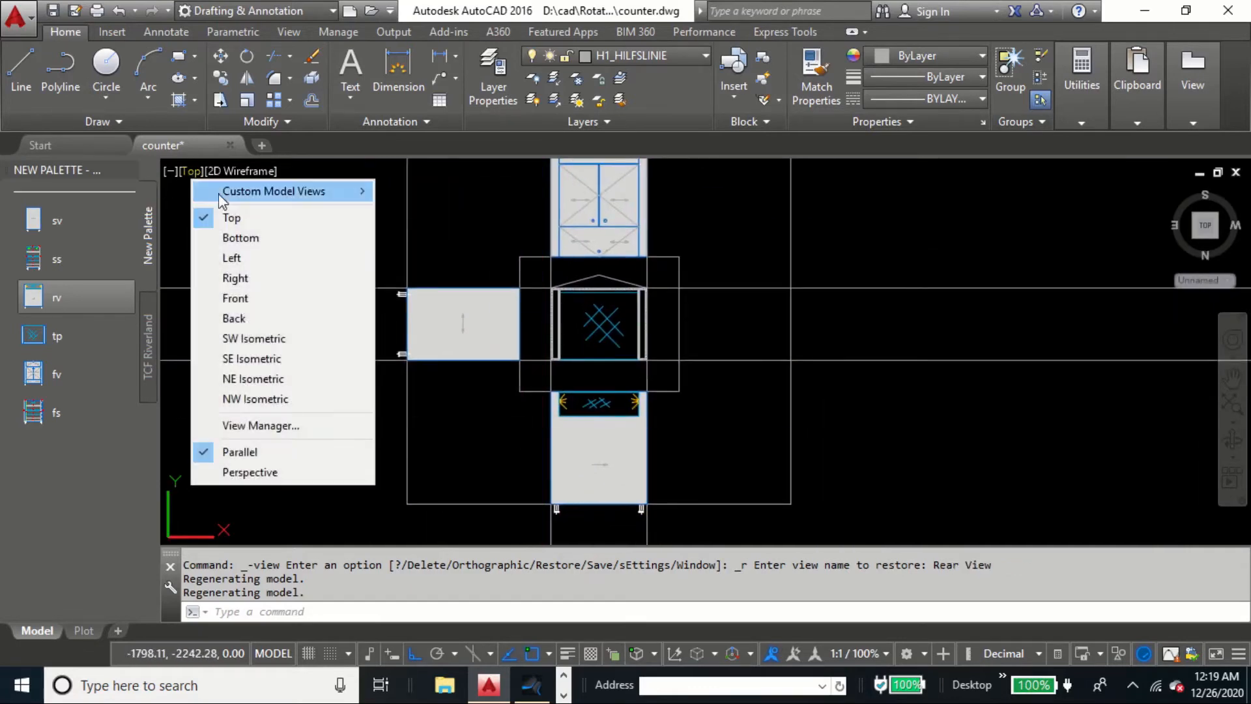
{"action": "mouse_move", "coordinate": [346, 205]}
{"action": "left_click", "coordinate": [230, 218]}
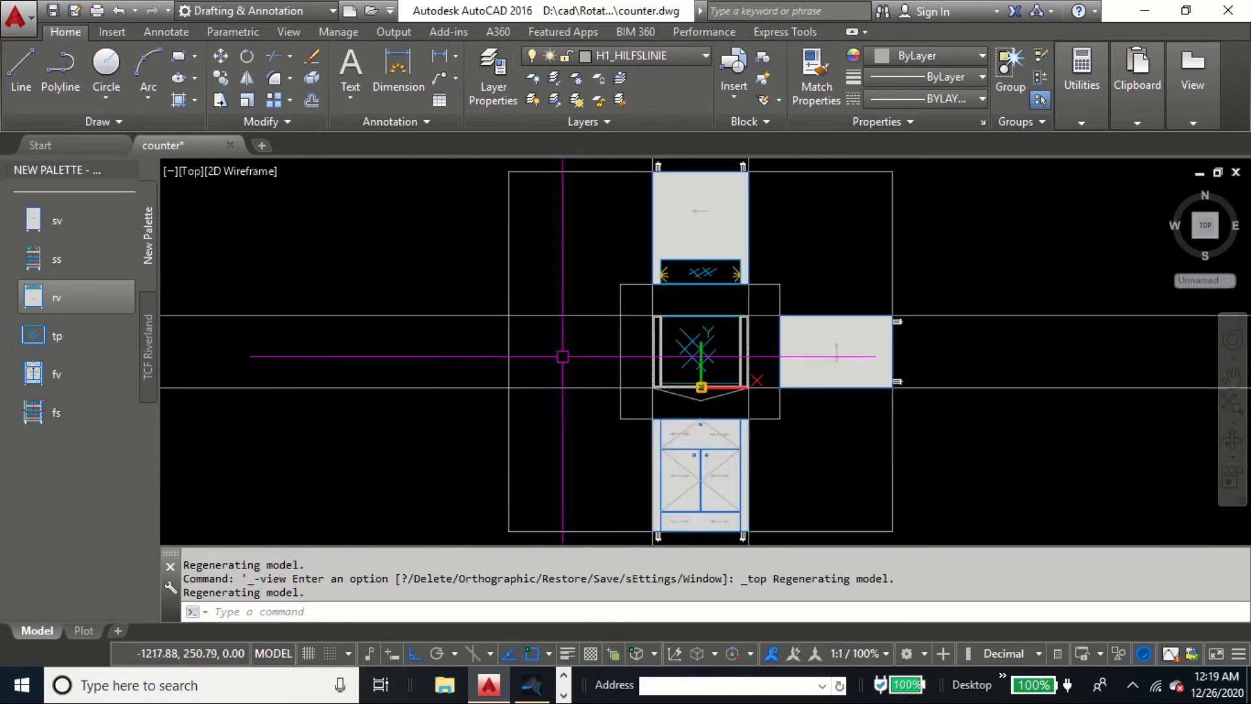
{"action": "scroll", "coordinate": [679, 395], "scroll_direction": "up", "scroll_amount": 2}
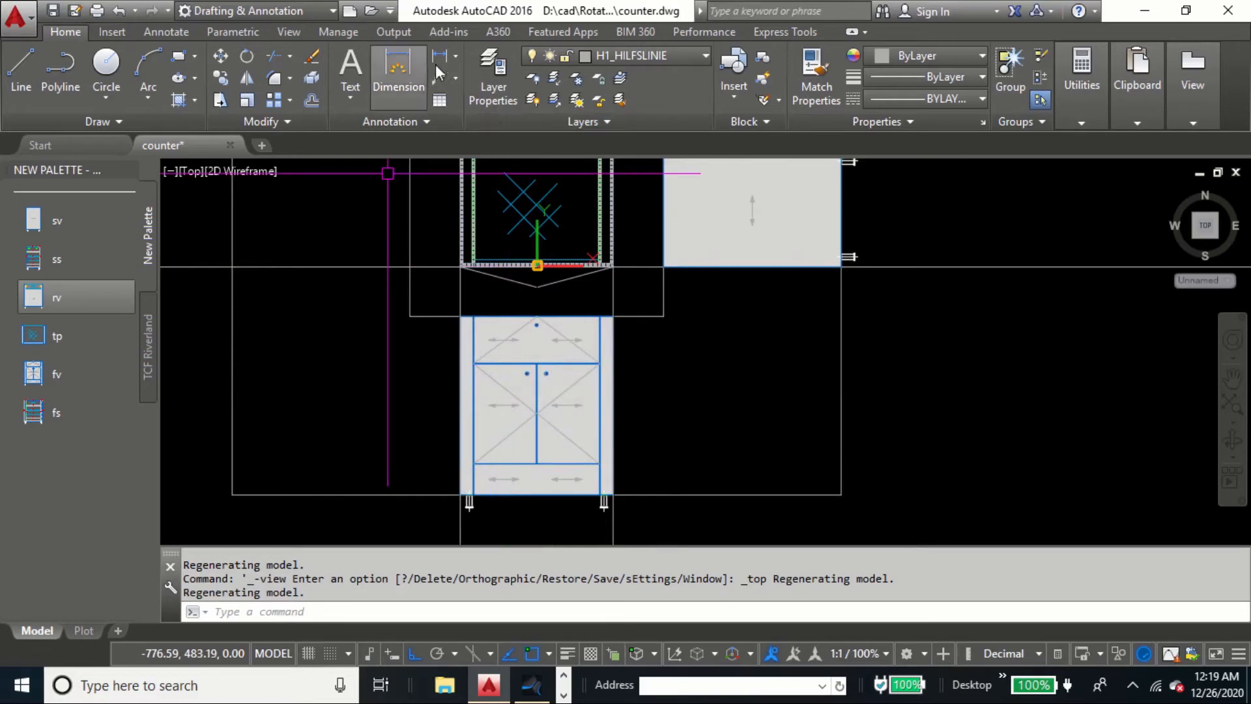
Step: Add a linear dimension for the cabinet body's height beside the front view
{"action": "left_click", "coordinate": [440, 57]}
{"action": "middle_click_drag", "start_coordinate": [653, 366], "coordinate": [604, 307]}
{"action": "left_click", "coordinate": [566, 254]}
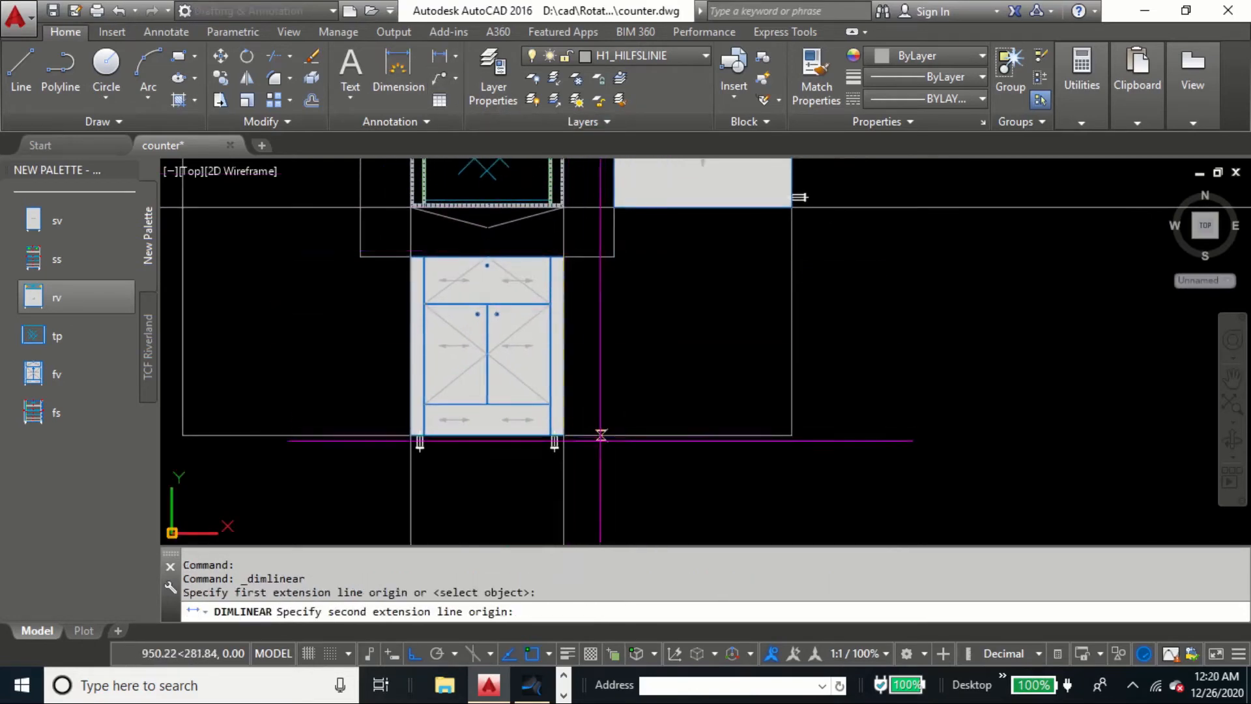
{"action": "scroll", "coordinate": [590, 431], "scroll_direction": "up", "scroll_amount": 4}
{"action": "left_click", "coordinate": [530, 437]}
{"action": "scroll", "coordinate": [567, 401], "scroll_direction": "down", "scroll_amount": 4}
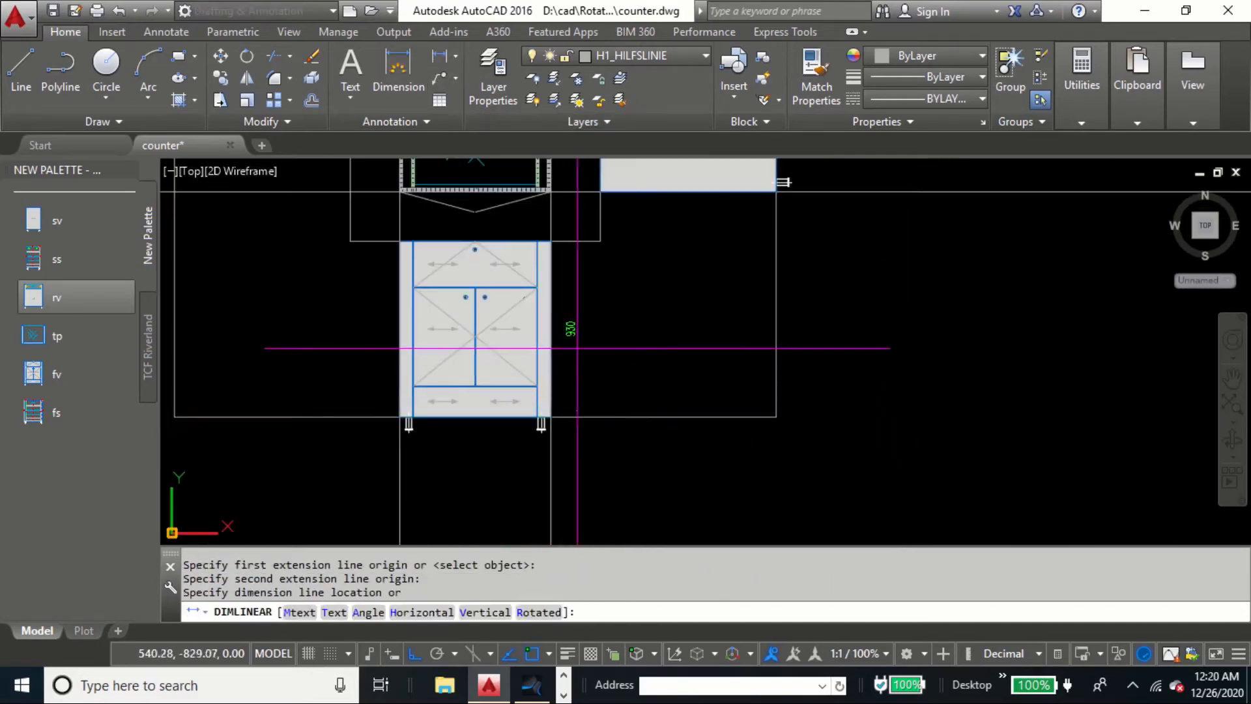
{"action": "left_click", "coordinate": [577, 348]}
Step: Add a linear dimension for the front view's overall width just above its top edge
{"action": "scroll", "coordinate": [463, 258], "scroll_direction": "up", "scroll_amount": 3}
{"action": "key", "text": "Return"}
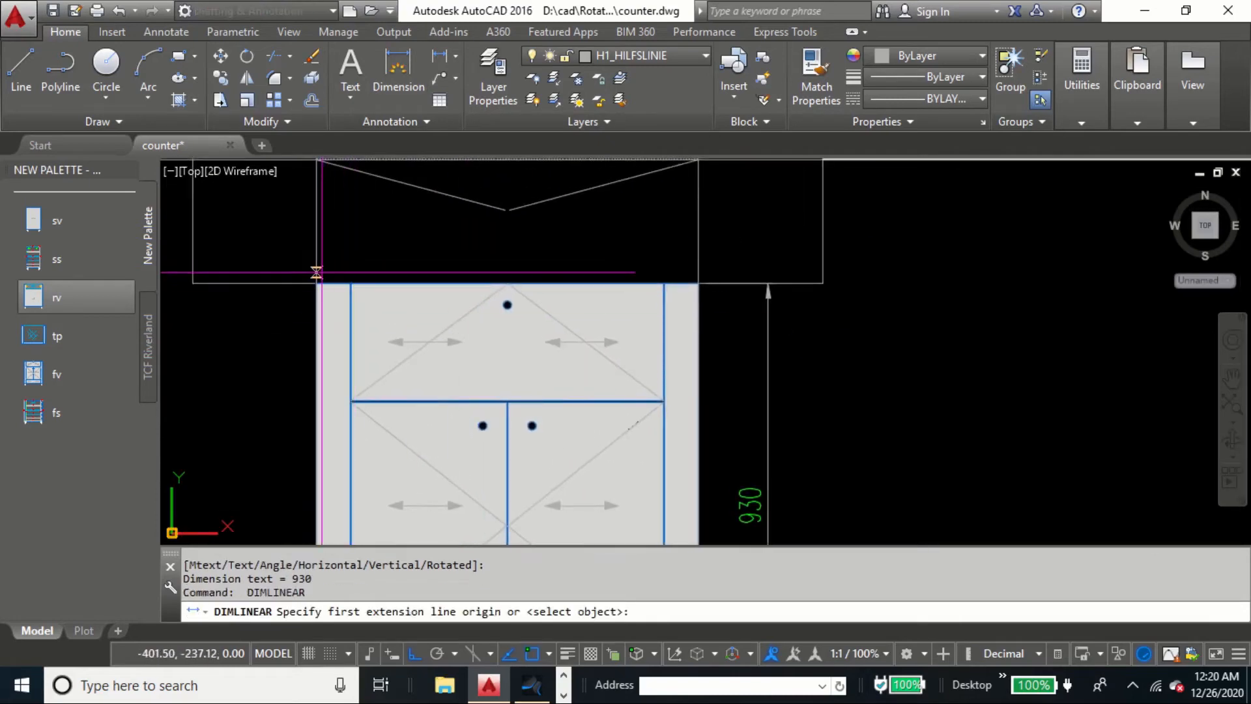
{"action": "left_click", "coordinate": [317, 283]}
{"action": "left_click", "coordinate": [698, 283]}
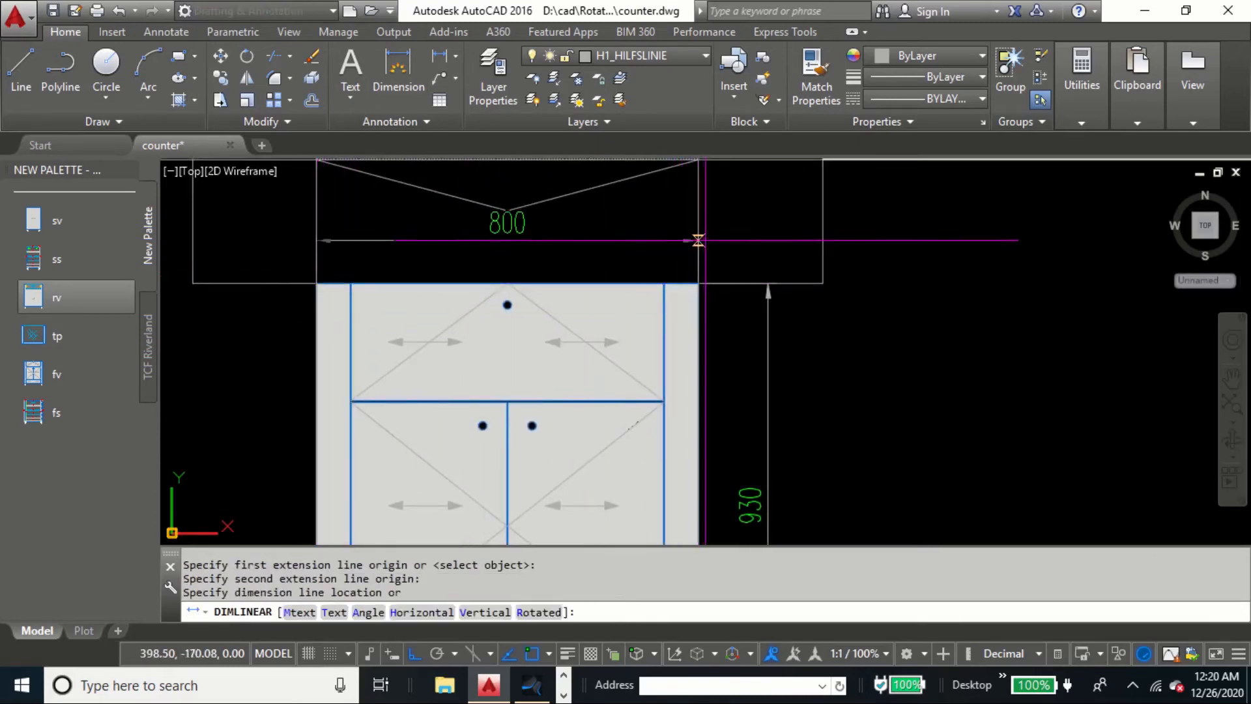
{"action": "left_click", "coordinate": [688, 238]}
Step: Add a quick leader pointing at the front view's upper panel, with the annotation VENEERED SURFACE
{"action": "scroll", "coordinate": [723, 339], "scroll_direction": "down", "scroll_amount": 3}
{"action": "scroll", "coordinate": [668, 314], "scroll_direction": "down", "scroll_amount": 2}
{"action": "mouse_move", "coordinate": [685, 355]}
{"action": "middle_mouse_down"}
{"action": "mouse_move", "coordinate": [662, 286]}
{"action": "mouse_move", "coordinate": [741, 324]}
{"action": "middle_mouse_up"}
{"action": "scroll", "coordinate": [697, 335], "scroll_direction": "up", "scroll_amount": 2}
{"action": "scroll", "coordinate": [696, 340], "scroll_direction": "down", "scroll_amount": 2}
{"action": "scroll", "coordinate": [701, 319], "scroll_direction": "up", "scroll_amount": 2}
{"action": "scroll", "coordinate": [595, 252], "scroll_direction": "up", "scroll_amount": 2}
{"action": "scroll", "coordinate": [526, 360], "scroll_direction": "up", "scroll_amount": 2}
{"action": "middle_click_drag", "start_coordinate": [526, 360], "coordinate": [566, 361]}
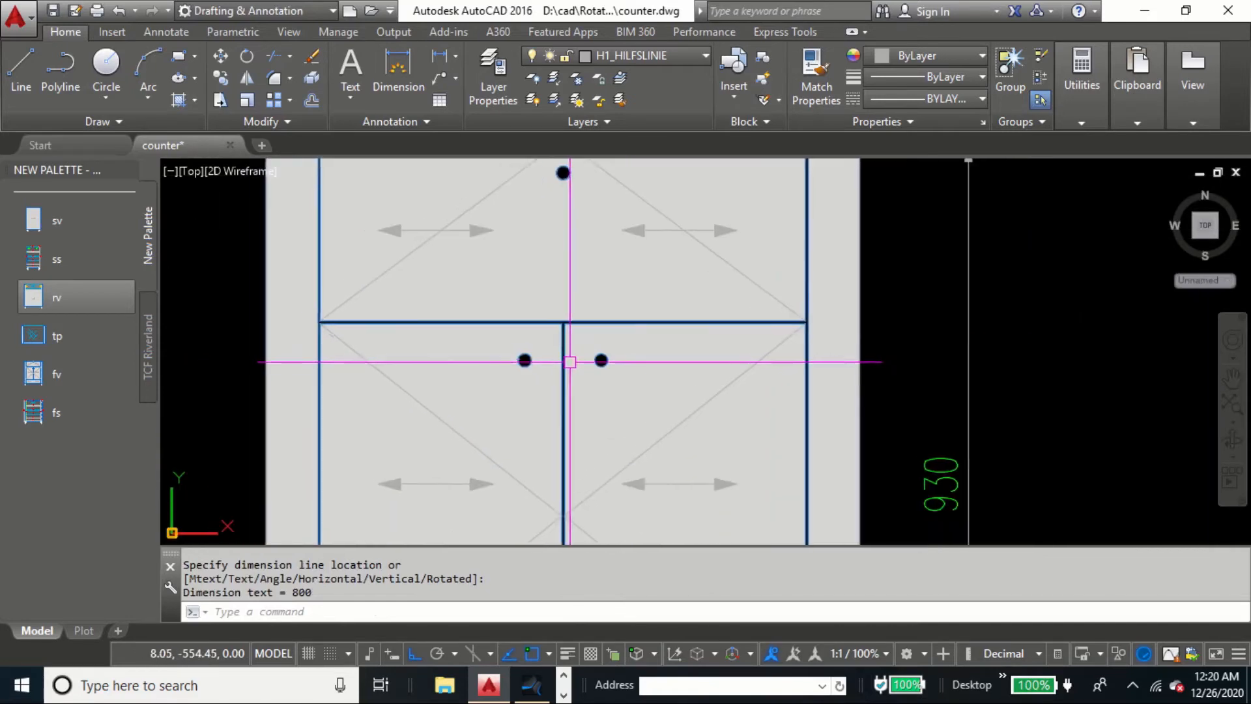
{"action": "middle_click_drag", "start_coordinate": [462, 313], "coordinate": [581, 346]}
{"action": "key", "text": "Caps_Lock"}
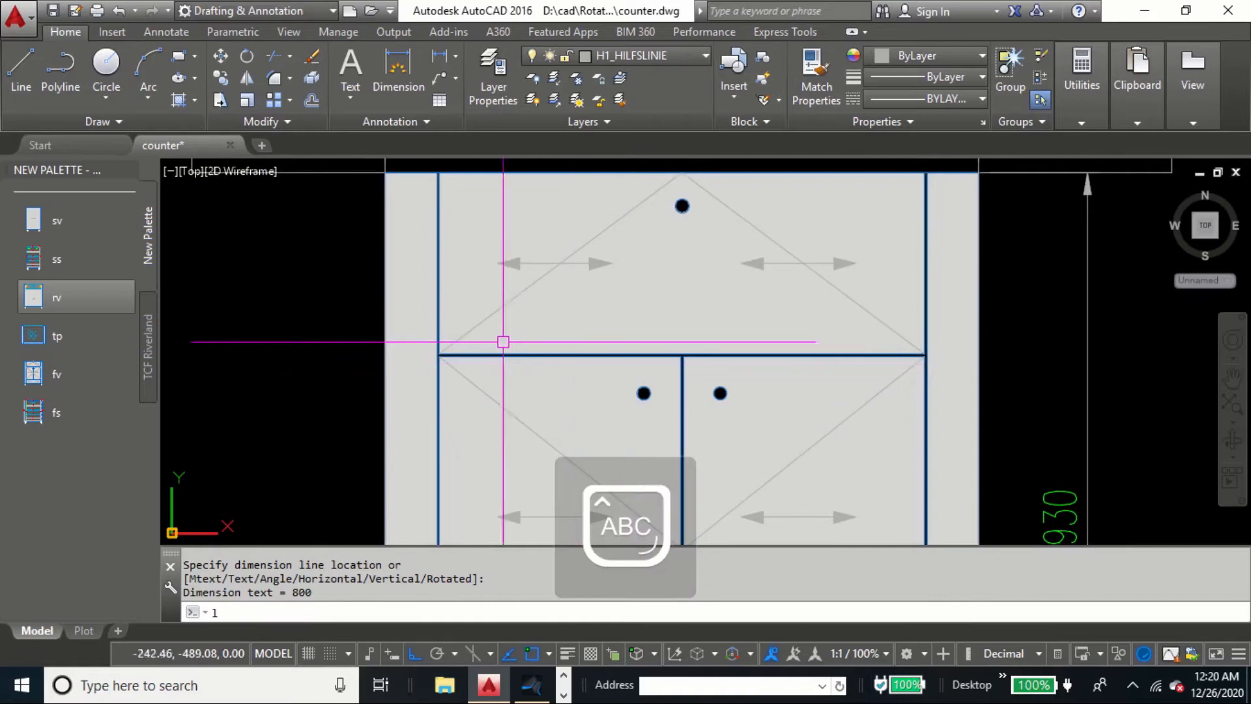
{"action": "key", "text": "Escape"}
{"action": "key", "text": "Escape"}
{"action": "type", "text": "LE"}
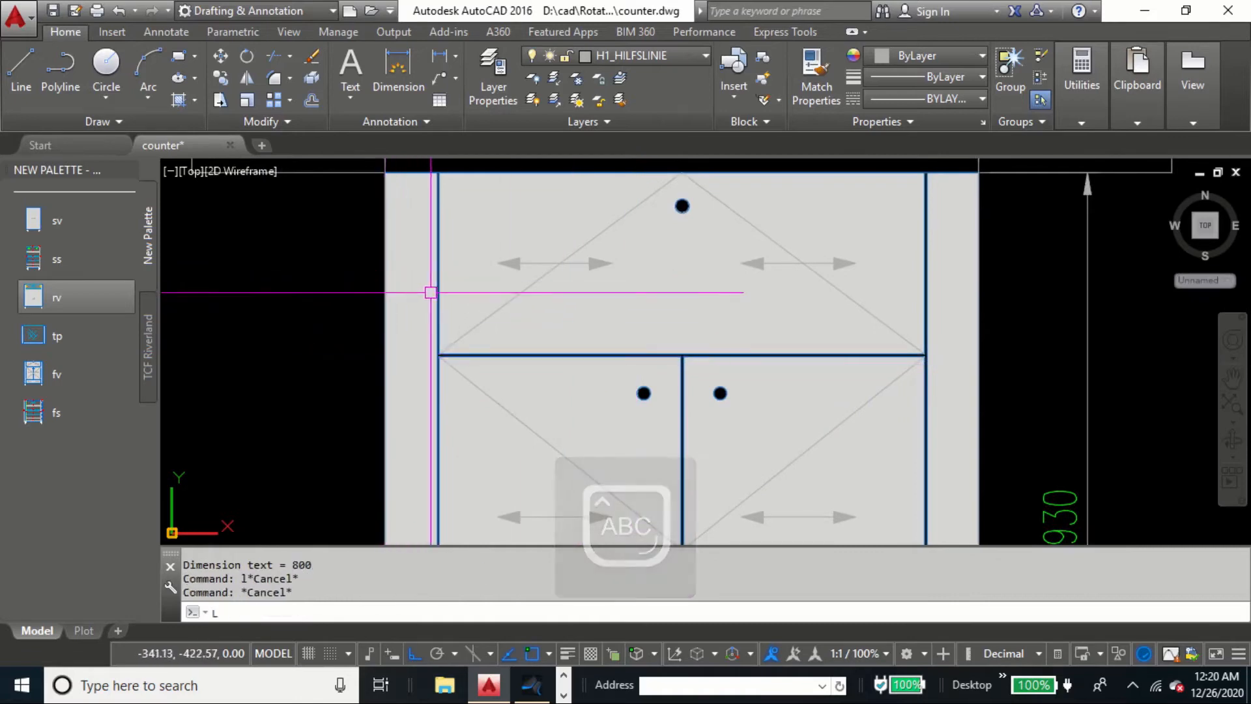
{"action": "key", "text": "Return"}
{"action": "left_click", "coordinate": [473, 284]}
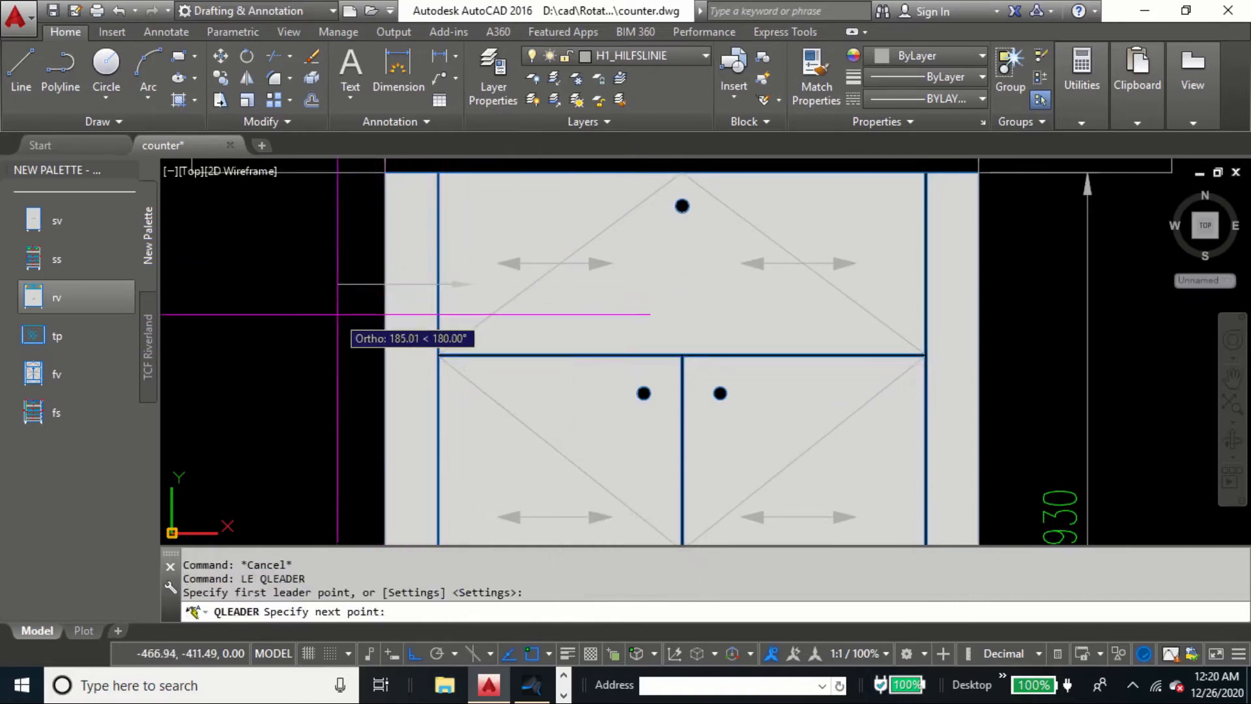
{"action": "left_click", "coordinate": [341, 313]}
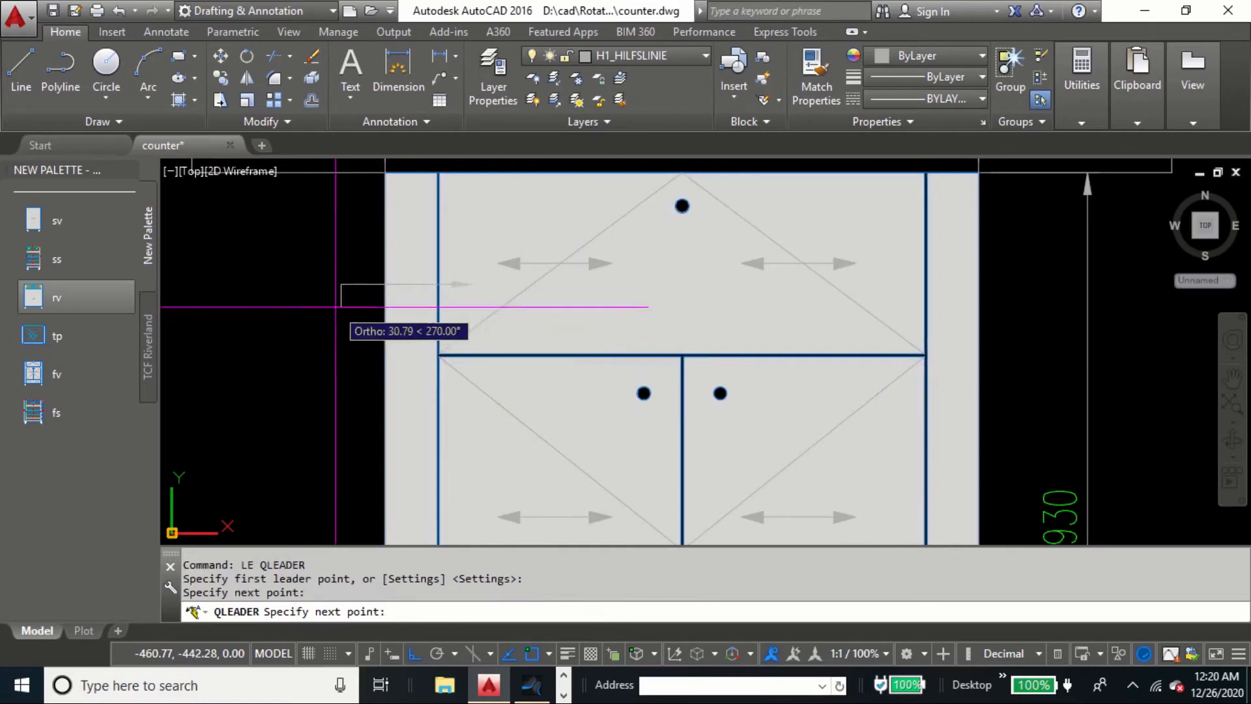
{"action": "left_click", "coordinate": [336, 307]}
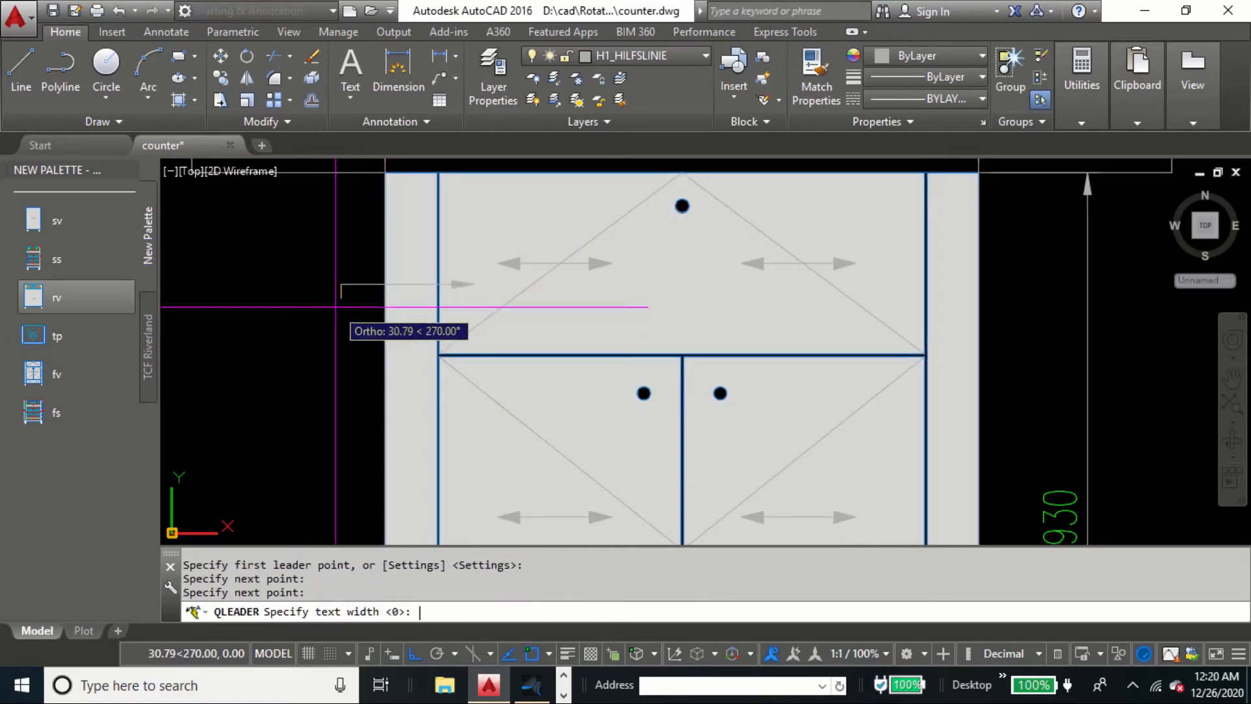
{"action": "key", "text": "Return"}
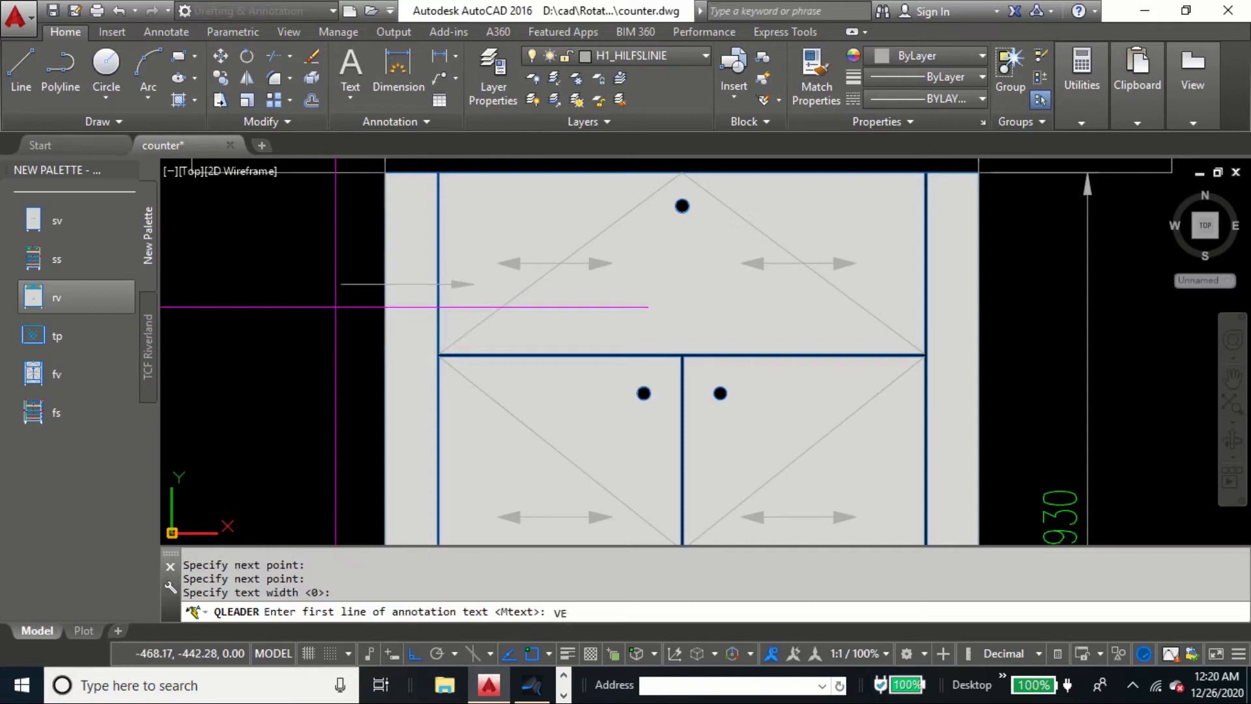
{"action": "type", "text": "VENEERED SURFACE"}
{"action": "key", "text": "Return"}
{"action": "key", "text": "Return"}
{"action": "scroll", "coordinate": [357, 307], "scroll_direction": "down", "scroll_amount": 3}
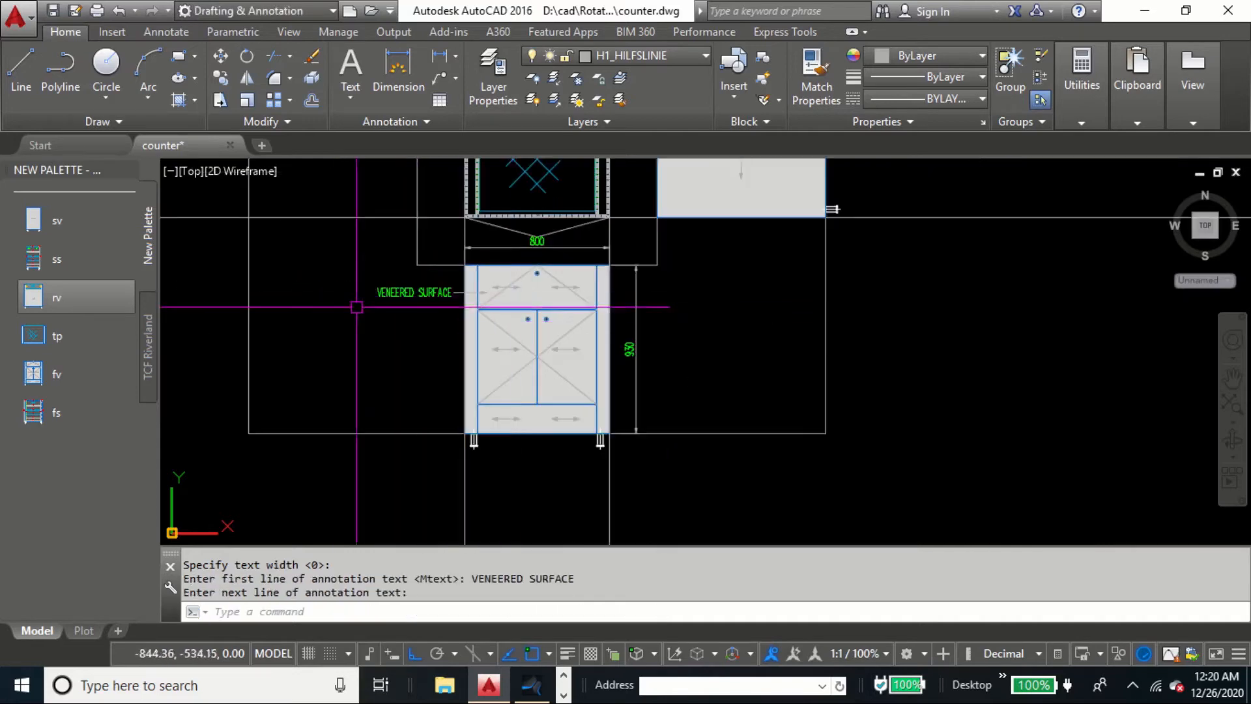
Step: Restore the saved custom view "Right side view" to bring the side elevation upright below the plan
{"action": "scroll", "coordinate": [438, 280], "scroll_direction": "up", "scroll_amount": 5}
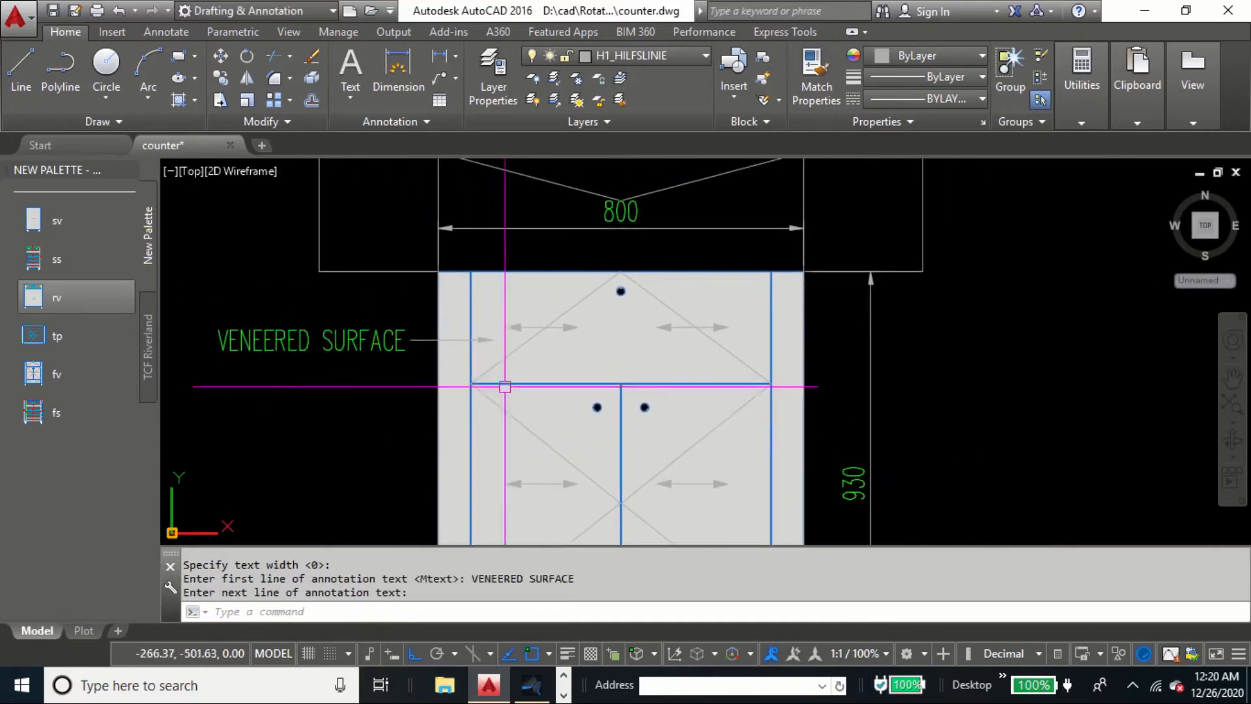
{"action": "scroll", "coordinate": [505, 387], "scroll_direction": "down", "scroll_amount": 4}
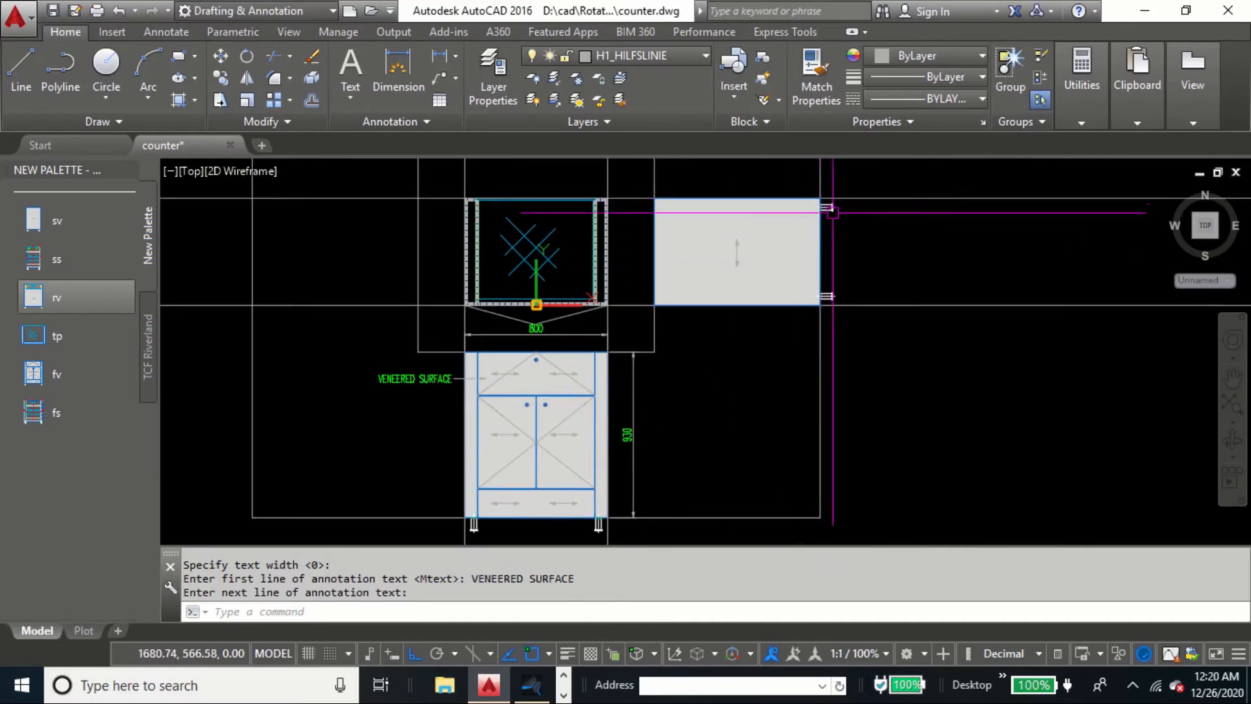
{"action": "middle_click_drag", "start_coordinate": [833, 213], "coordinate": [807, 239]}
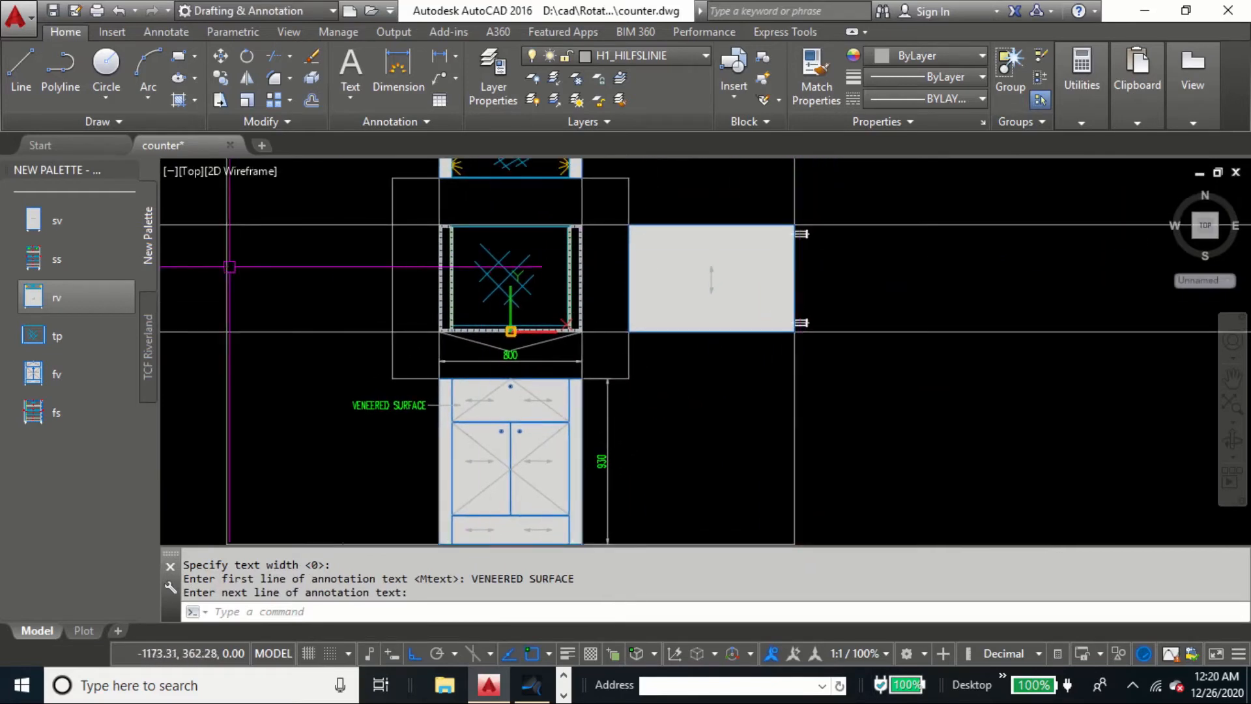
{"action": "left_click", "coordinate": [186, 173]}
{"action": "mouse_move", "coordinate": [301, 193]}
{"action": "left_click", "coordinate": [465, 209]}
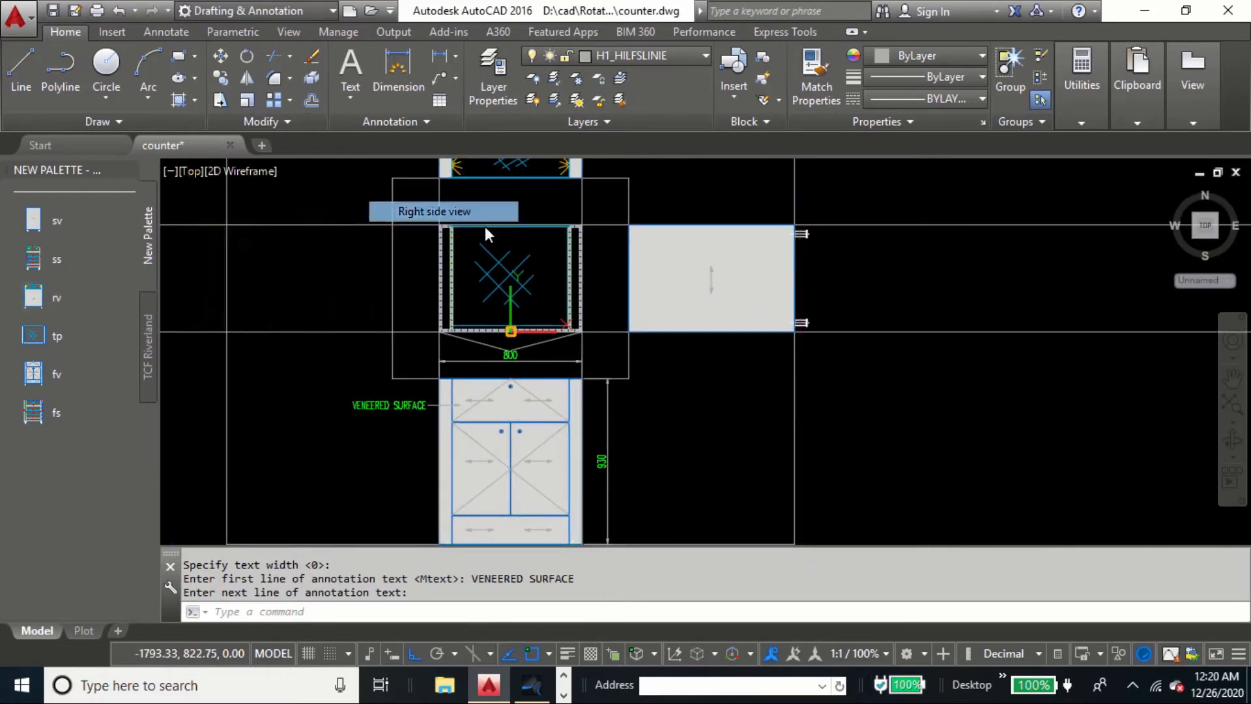
Step: Add a linear dimension for the cabinet body's height beside the right side view
{"action": "left_click", "coordinate": [439, 57]}
{"action": "scroll", "coordinate": [667, 280], "scroll_direction": "down", "scroll_amount": 5}
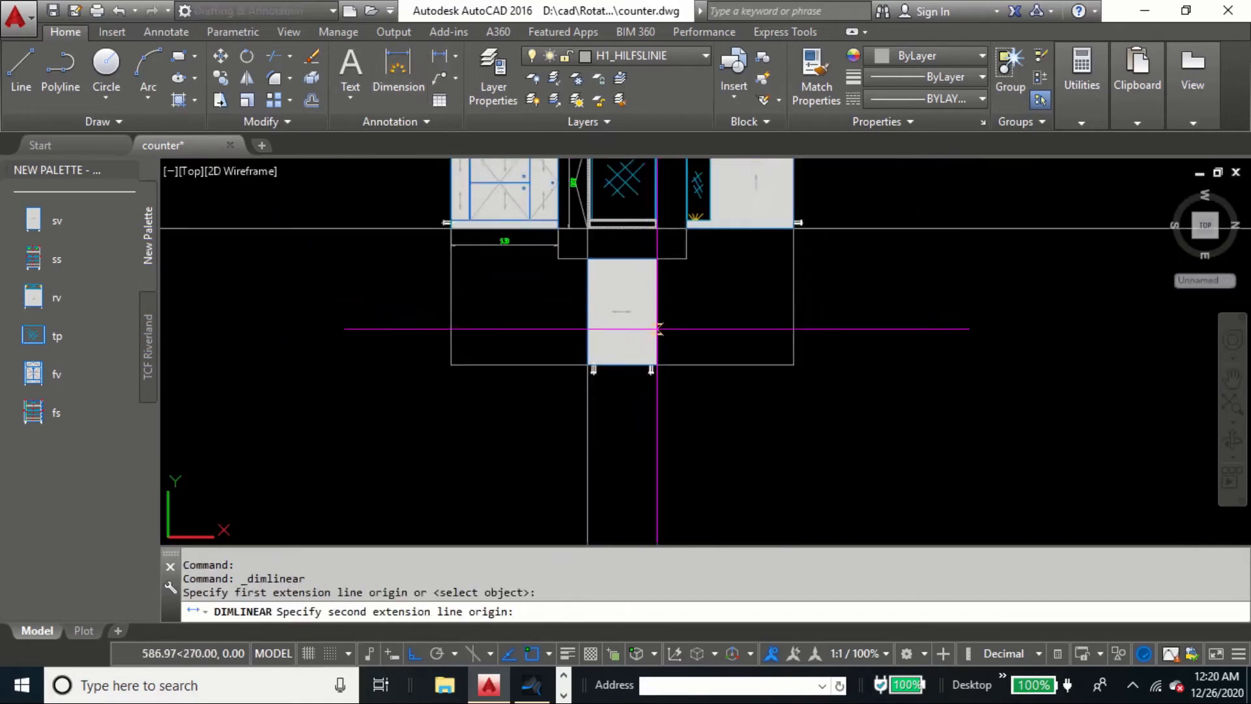
{"action": "scroll", "coordinate": [642, 329], "scroll_direction": "up", "scroll_amount": 7}
{"action": "left_click", "coordinate": [632, 441]}
{"action": "middle_click_drag", "start_coordinate": [673, 382], "coordinate": [676, 446]}
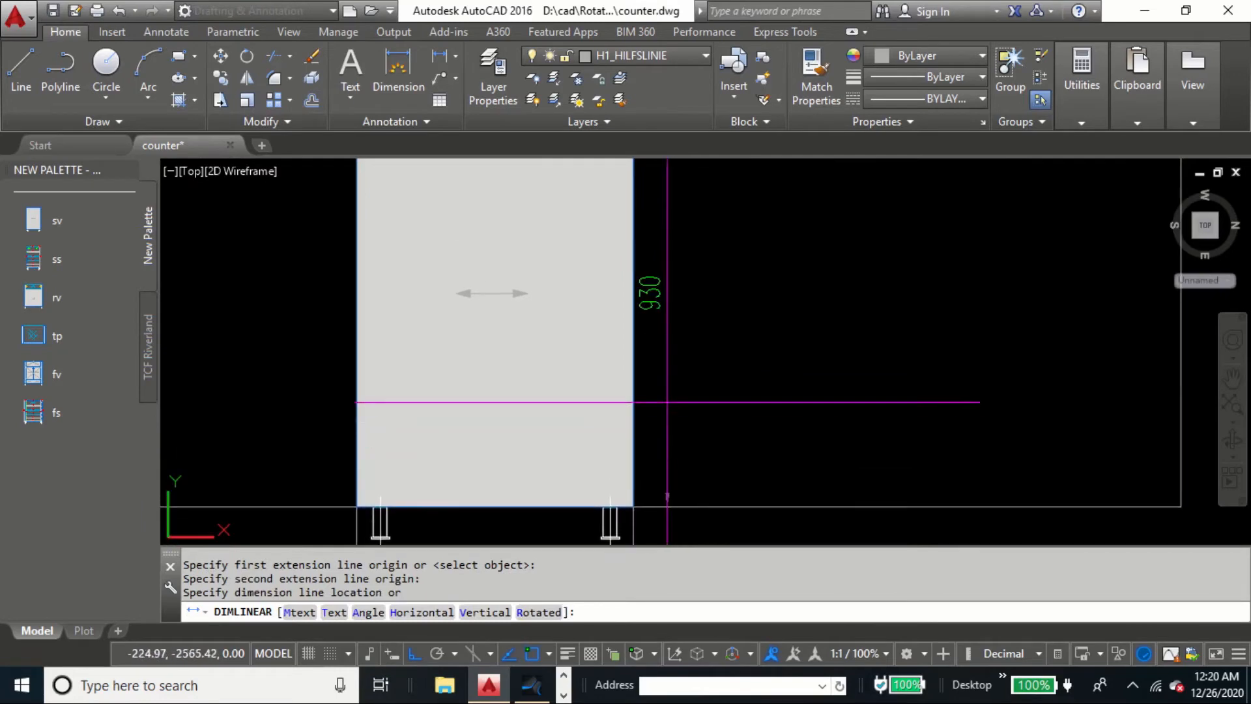
{"action": "left_click", "coordinate": [668, 400]}
Step: Dimension the right side view's width with a linear dimension above its top edge
{"action": "middle_click_drag", "start_coordinate": [695, 315], "coordinate": [695, 441]}
{"action": "key", "text": "space"}
{"action": "left_click", "coordinate": [358, 206]}
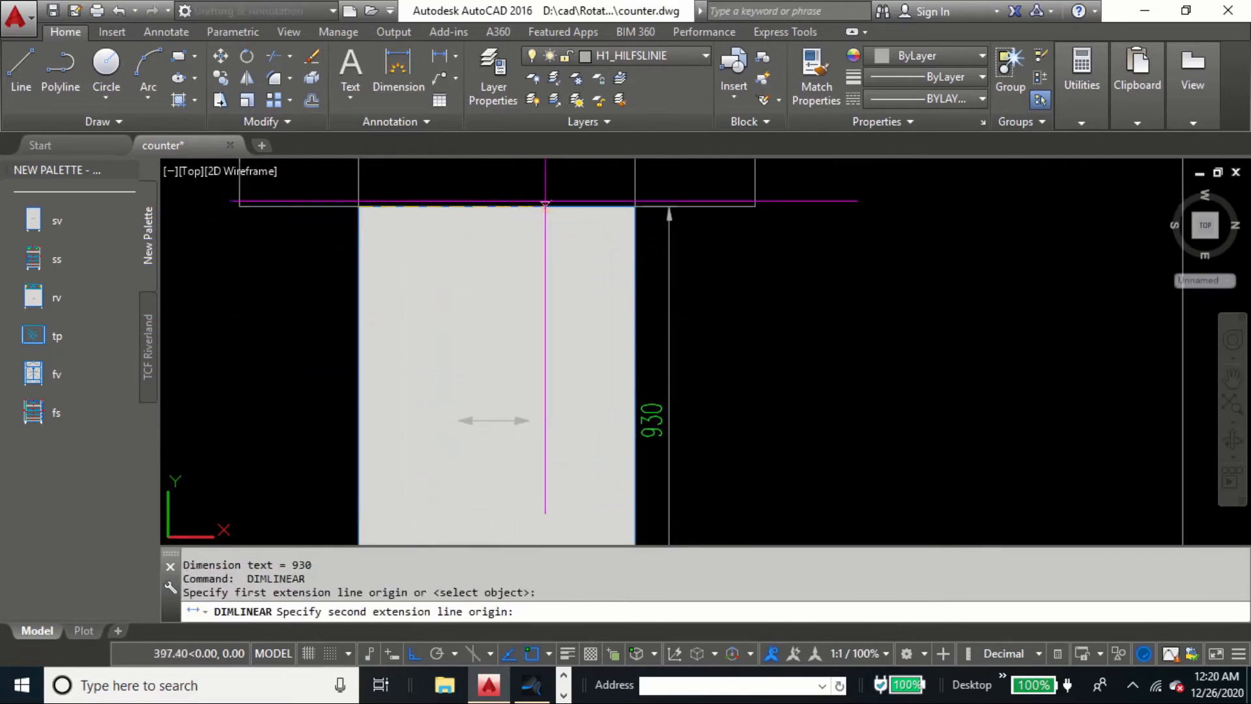
{"action": "left_click", "coordinate": [636, 206]}
{"action": "left_click", "coordinate": [619, 175]}
Step: Add a quick leader pointing at the side view's left leg, with the annotation ADJUSTABLE LEGS
{"action": "scroll", "coordinate": [574, 270], "scroll_direction": "down", "scroll_amount": 4}
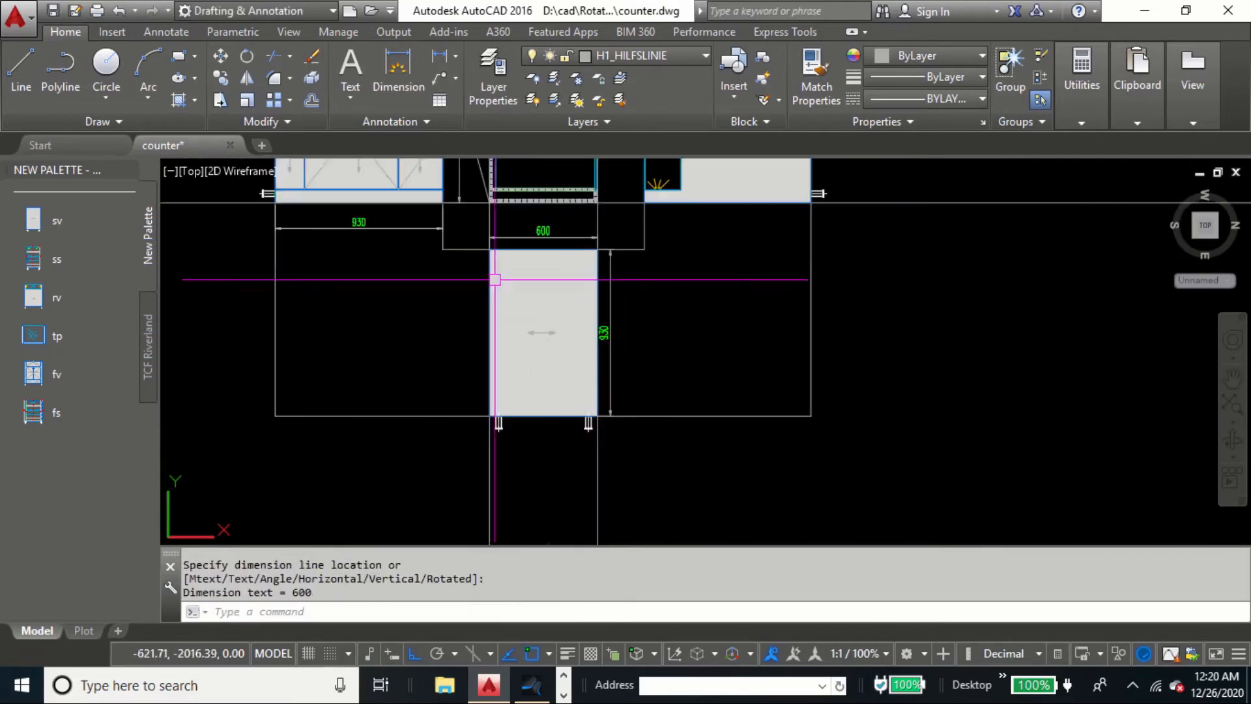
{"action": "middle_click_drag", "start_coordinate": [506, 301], "coordinate": [539, 297]}
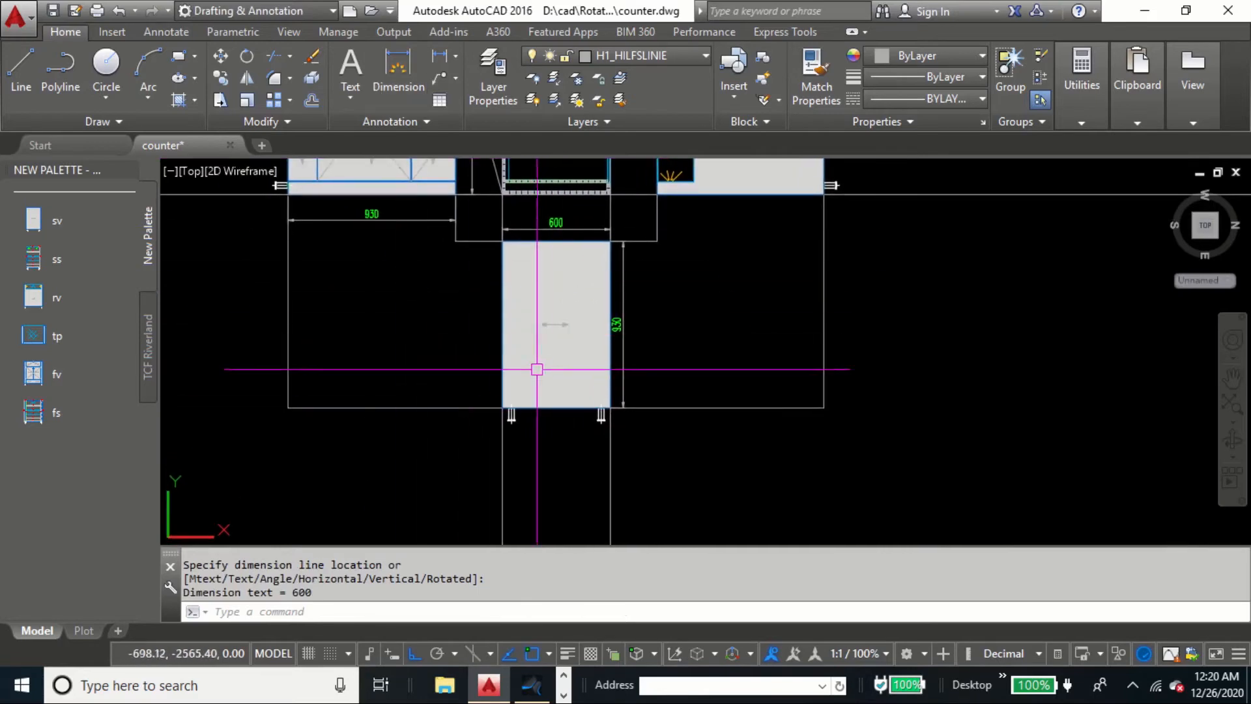
{"action": "type", "text": "L"}
{"action": "scroll", "coordinate": [492, 404], "scroll_direction": "up", "scroll_amount": 4}
{"action": "type", "text": "E"}
{"action": "key", "text": "Return"}
{"action": "scroll", "coordinate": [530, 396], "scroll_direction": "up", "scroll_amount": 4}
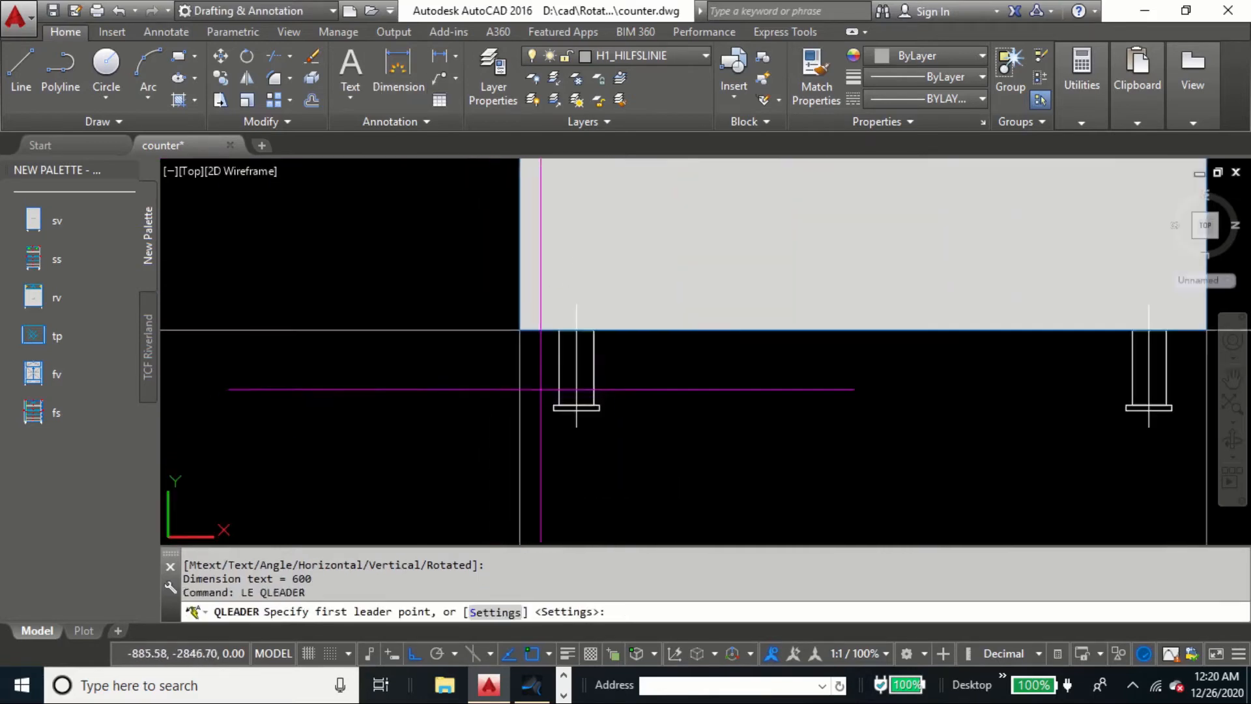
{"action": "left_click", "coordinate": [558, 367]}
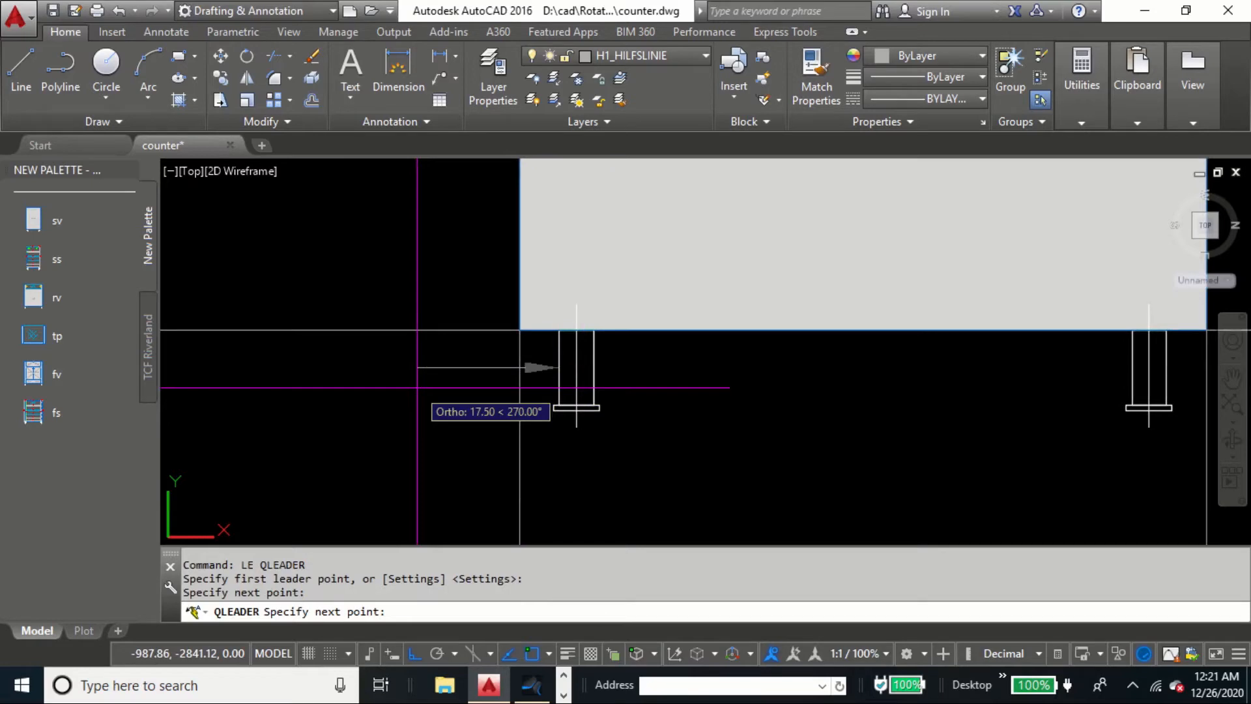
{"action": "left_click", "coordinate": [418, 388]}
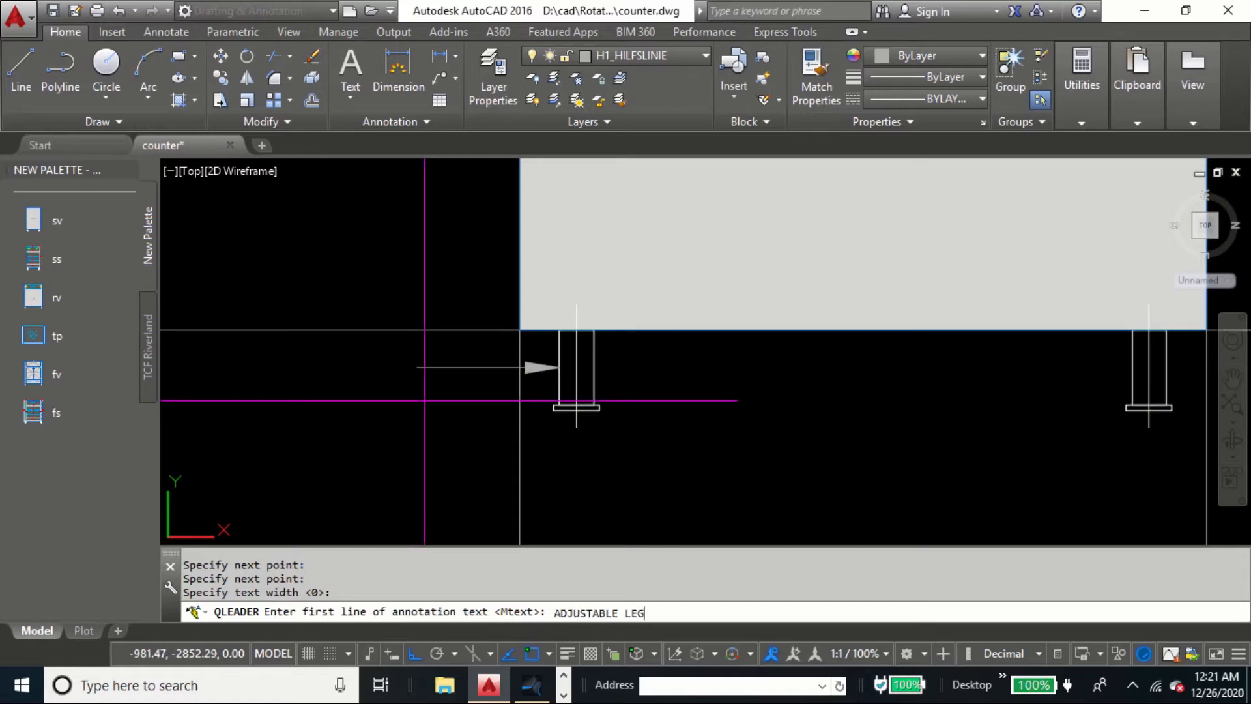
{"action": "key", "text": "Return"}
{"action": "scroll", "coordinate": [675, 315], "scroll_direction": "down", "scroll_amount": 3}
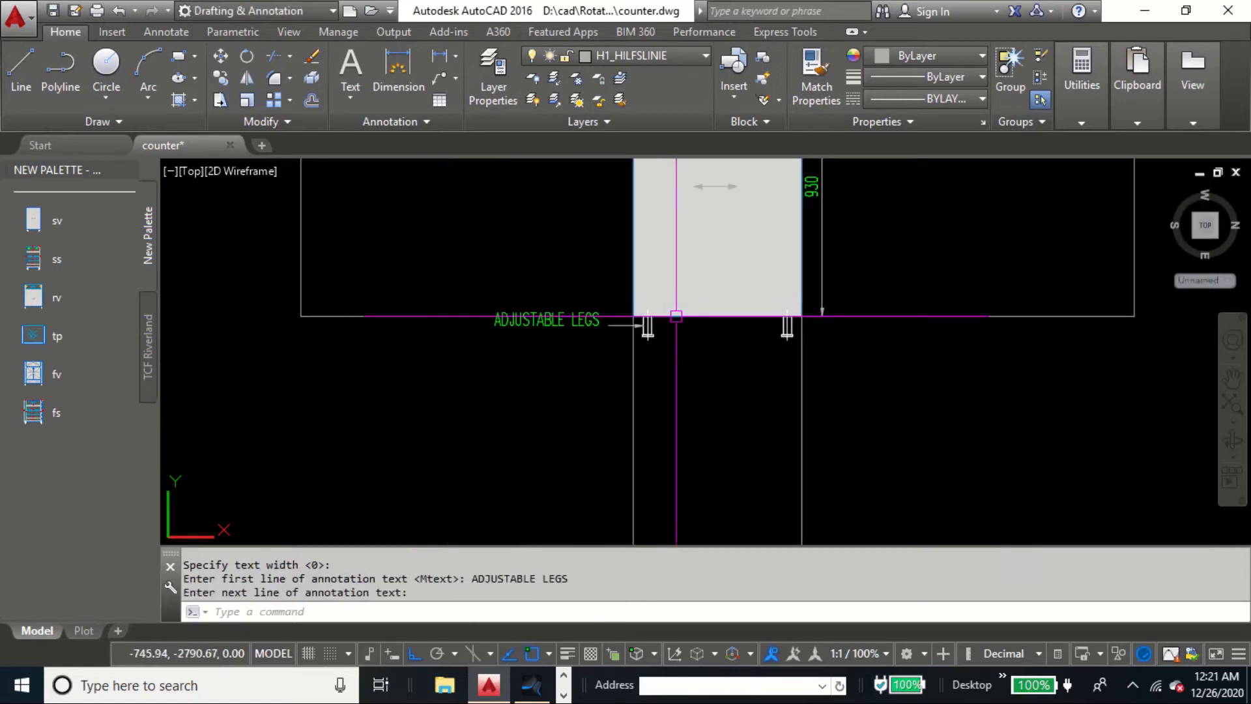
Step: Restore the saved custom view "Rear View" to bring the rear elevation upright below the plan
{"action": "middle_click_drag", "start_coordinate": [702, 279], "coordinate": [548, 402]}
{"action": "scroll", "coordinate": [547, 402], "scroll_direction": "down", "scroll_amount": 1}
{"action": "mouse_move", "coordinate": [638, 335]}
{"action": "middle_mouse_down"}
{"action": "mouse_move", "coordinate": [651, 338]}
{"action": "mouse_move", "coordinate": [613, 391]}
{"action": "middle_mouse_up"}
{"action": "middle_click_drag", "start_coordinate": [729, 227], "coordinate": [676, 315]}
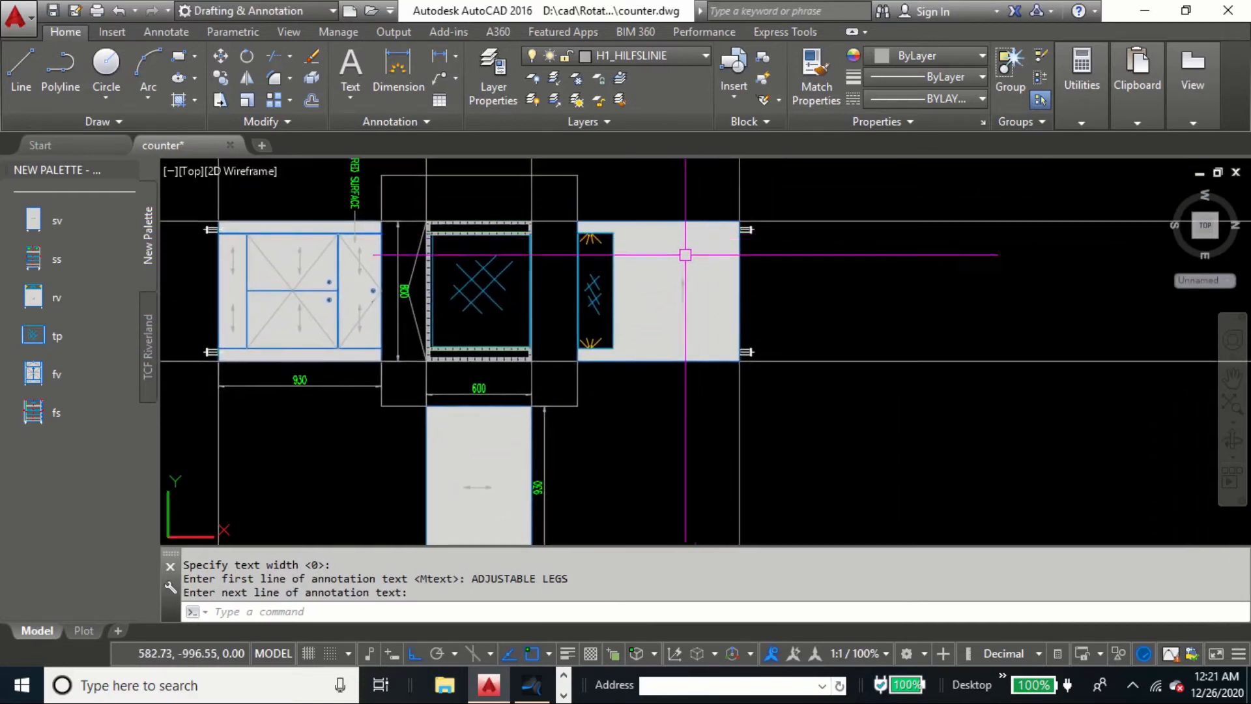
{"action": "middle_click_drag", "start_coordinate": [687, 256], "coordinate": [660, 295]}
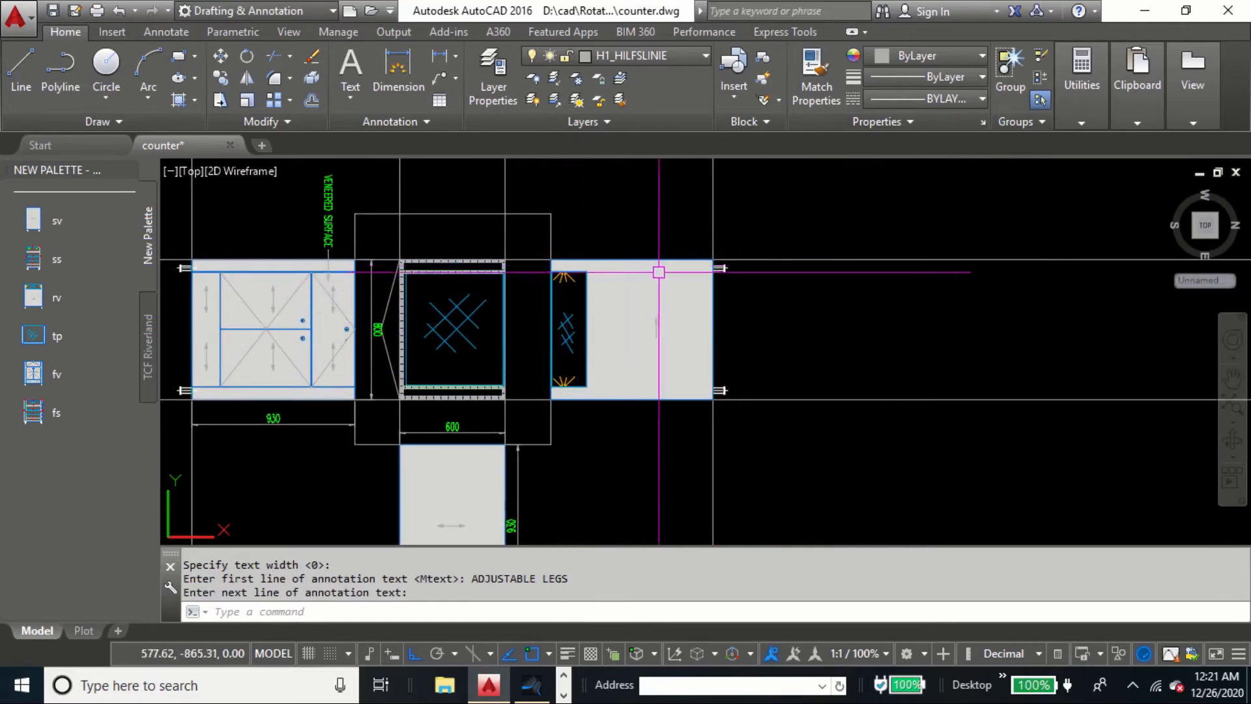
{"action": "left_click", "coordinate": [180, 170]}
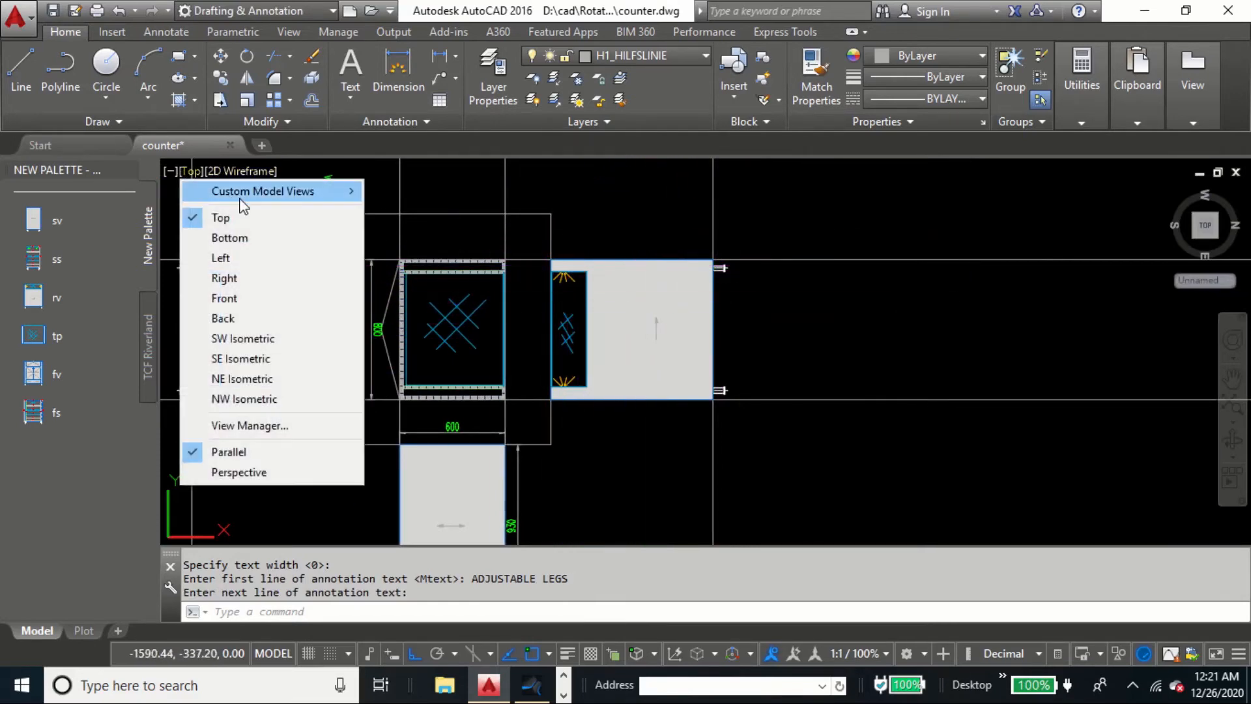
{"action": "mouse_move", "coordinate": [243, 193]}
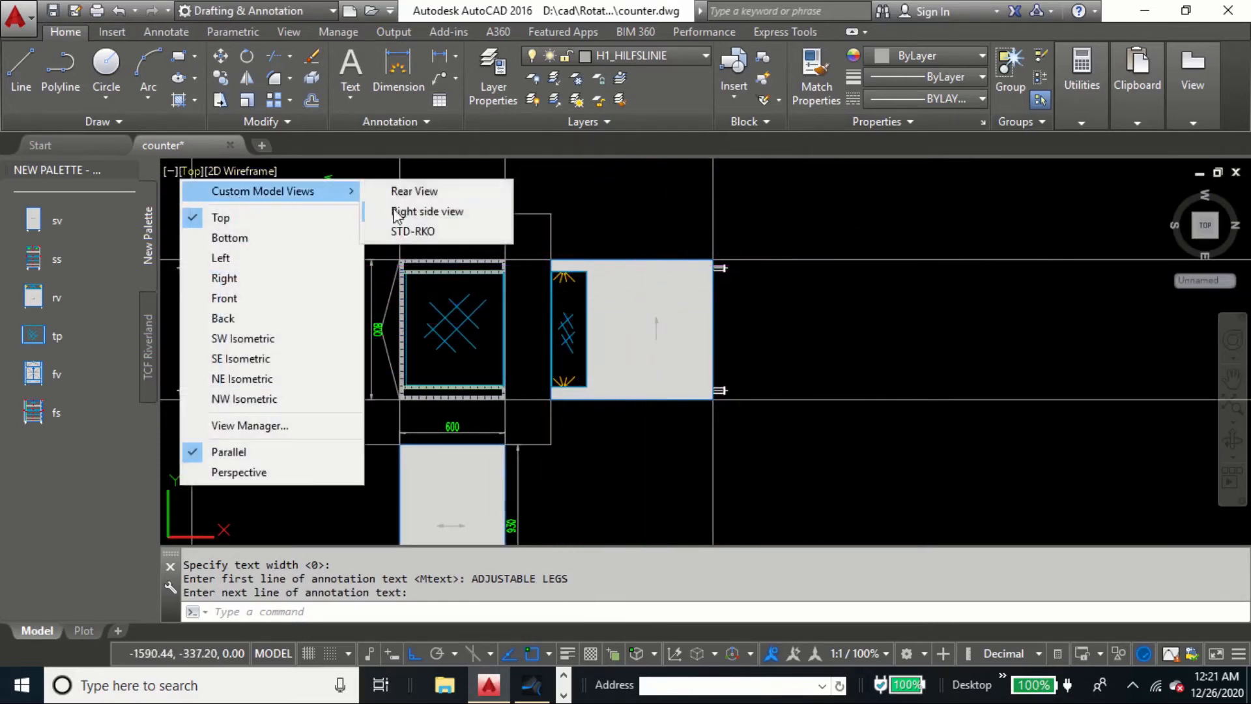
{"action": "left_click", "coordinate": [430, 197]}
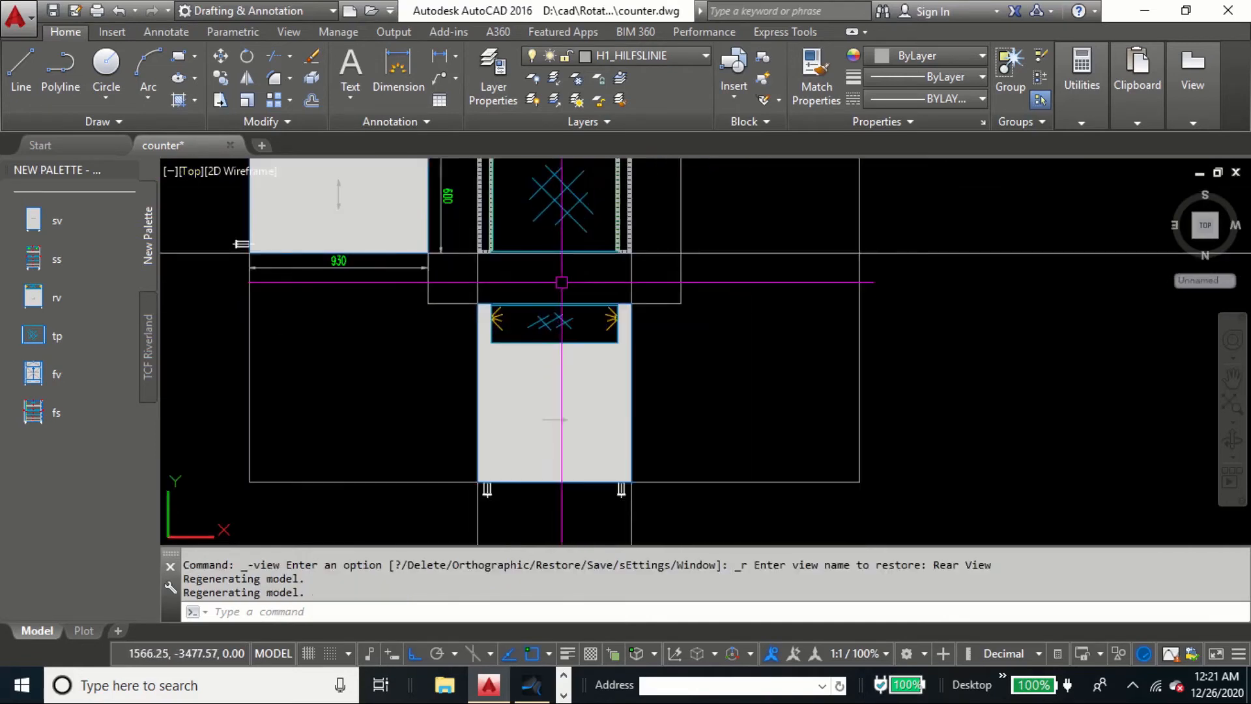
Step: Add a linear dimension for the cabinet body's height beside the rear view
{"action": "left_click", "coordinate": [457, 57]}
{"action": "scroll", "coordinate": [665, 336], "scroll_direction": "up", "scroll_amount": 2}
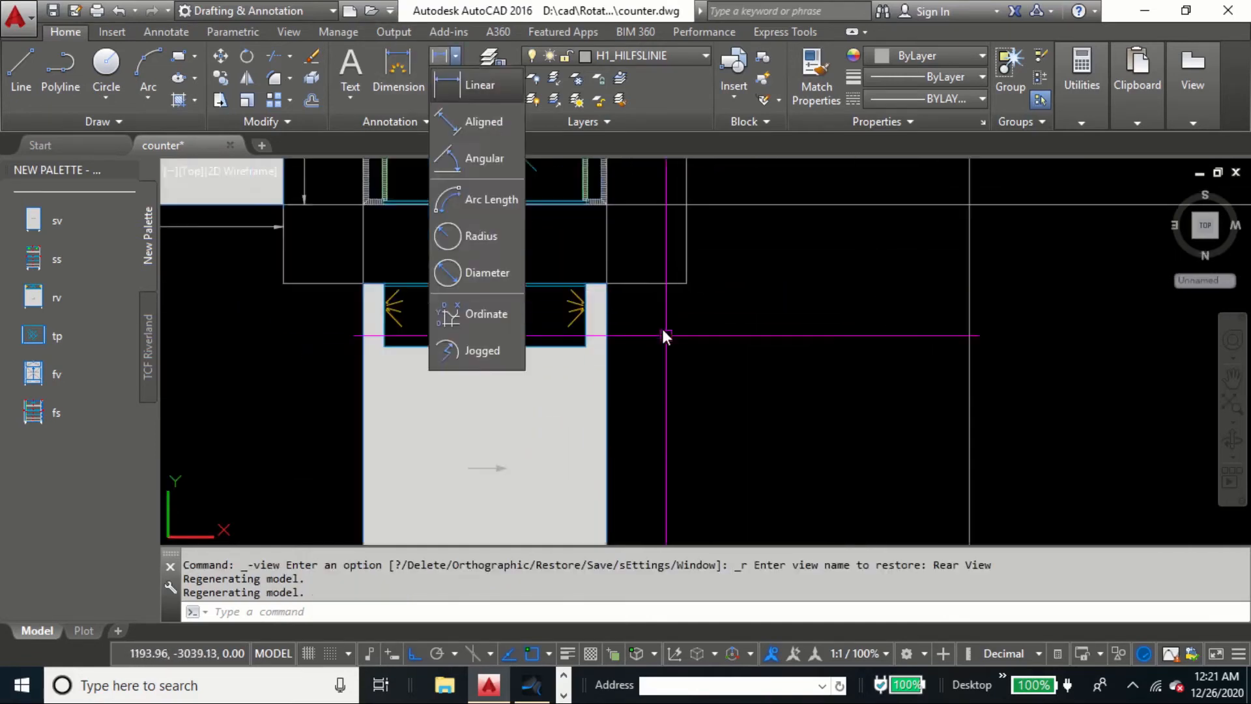
{"action": "left_click", "coordinate": [498, 97]}
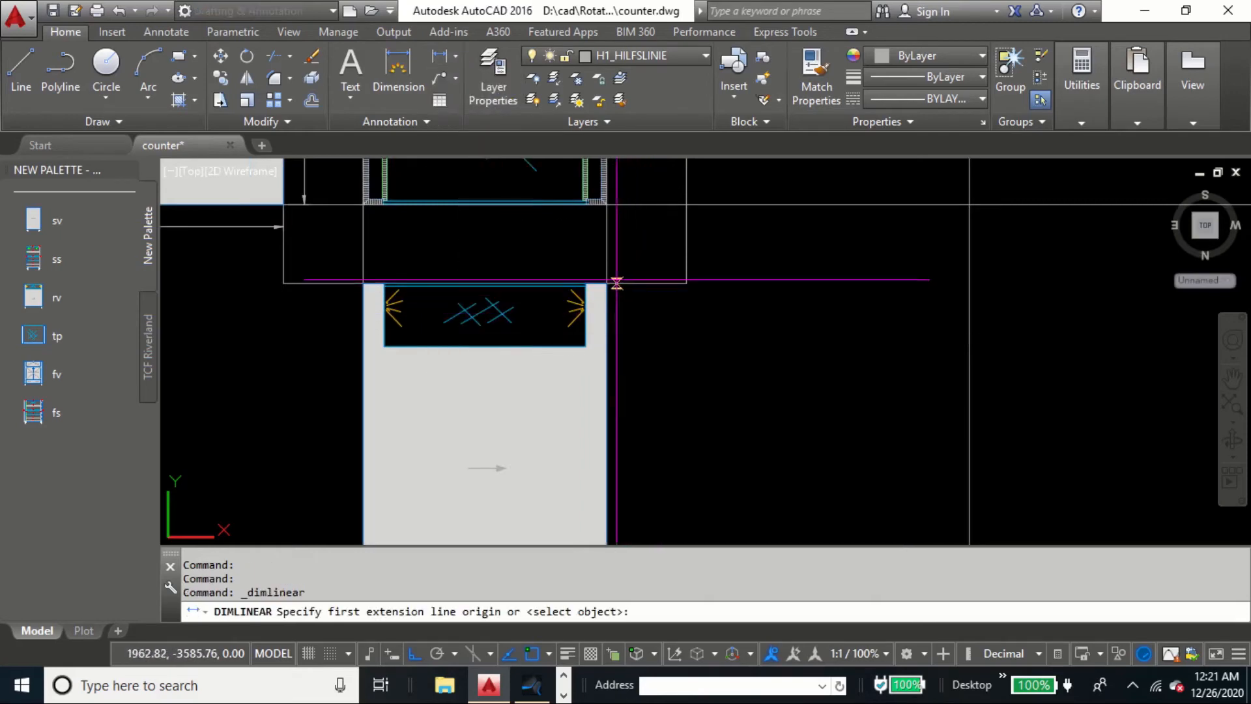
{"action": "left_click", "coordinate": [606, 282]}
{"action": "scroll", "coordinate": [632, 327], "scroll_direction": "down", "scroll_amount": 4}
{"action": "scroll", "coordinate": [633, 327], "scroll_direction": "up", "scroll_amount": 4}
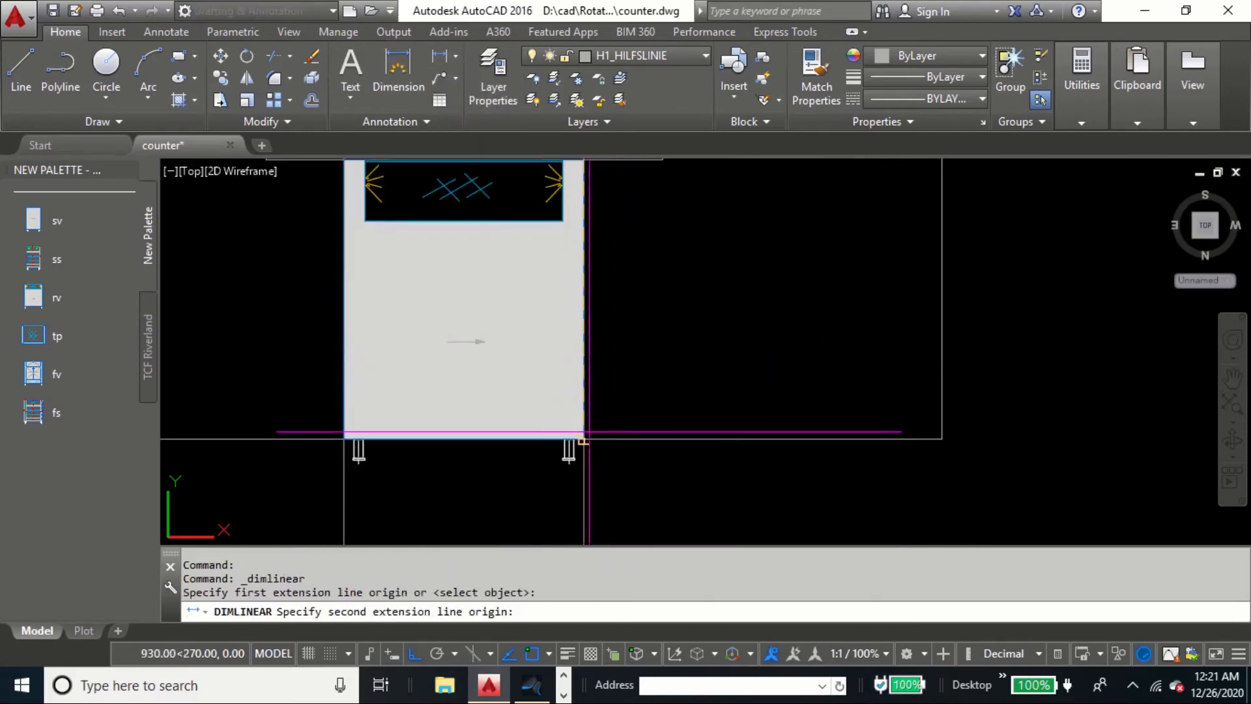
{"action": "left_click", "coordinate": [588, 431]}
{"action": "left_click", "coordinate": [623, 389]}
Step: Dimension the inner width of the rear view's upper glazed opening, placing the dimension line inside it
{"action": "middle_click_drag", "start_coordinate": [629, 421], "coordinate": [637, 499]}
{"action": "scroll", "coordinate": [427, 279], "scroll_direction": "up", "scroll_amount": 4}
{"action": "key", "text": "Return"}
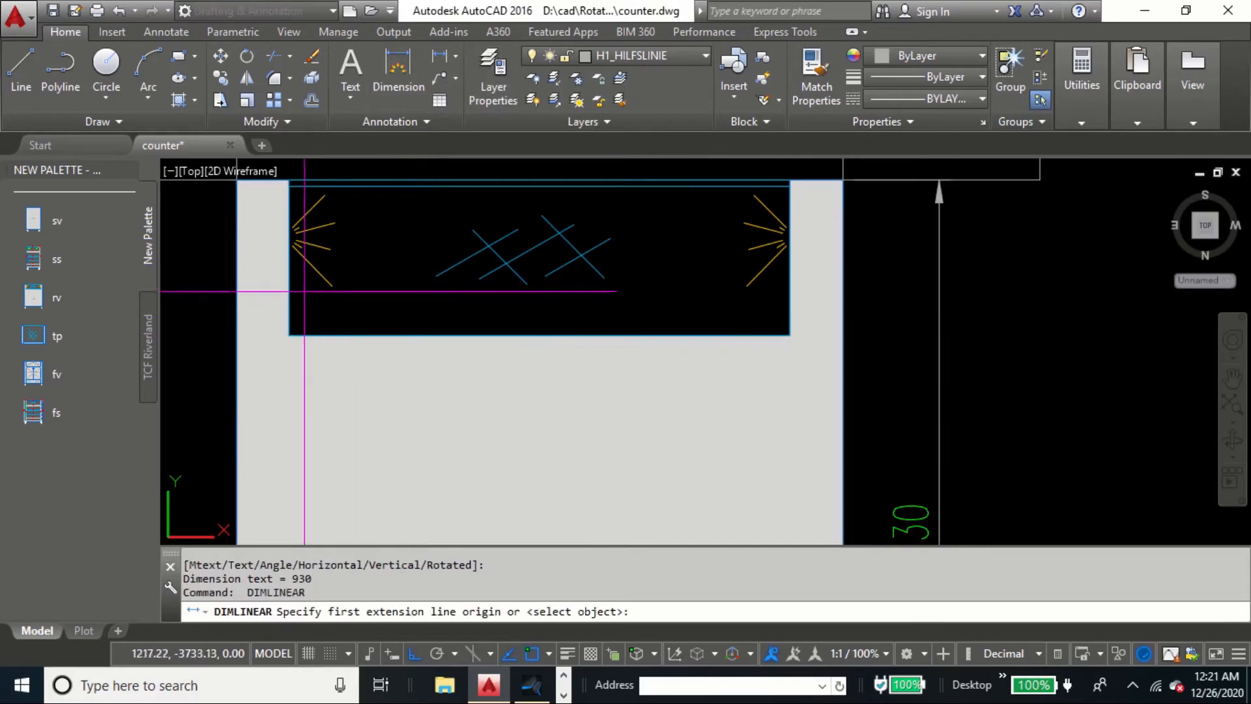
{"action": "left_click", "coordinate": [289, 292]}
{"action": "left_click", "coordinate": [788, 291]}
{"action": "left_click", "coordinate": [748, 306]}
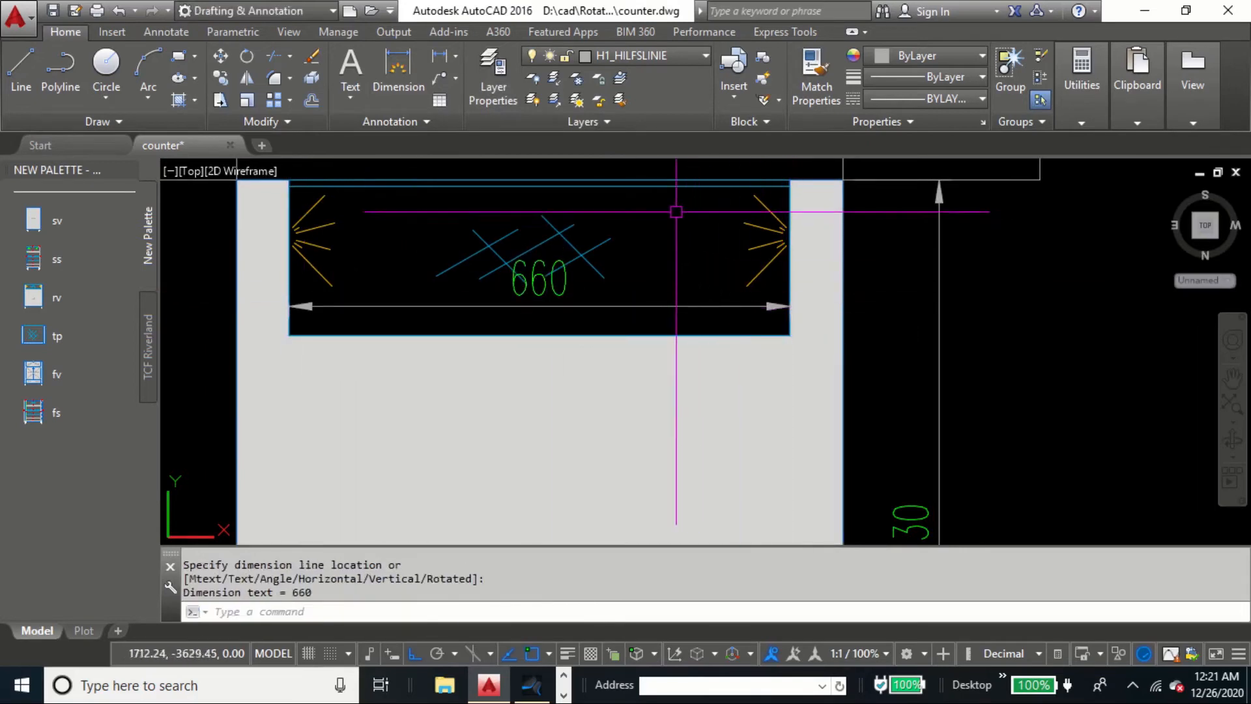
{"action": "key", "text": "Return"}
{"action": "left_click", "coordinate": [674, 307]}
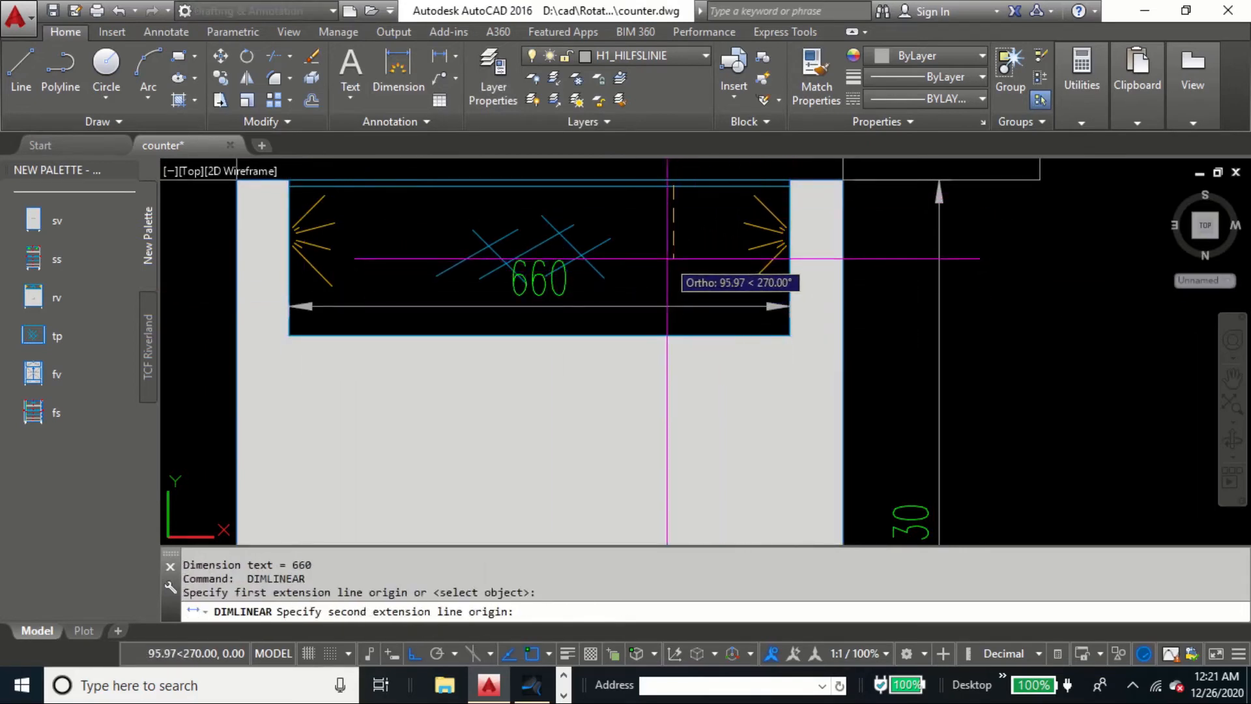
{"action": "key", "text": "Escape"}
Step: Add a quick leader pointing into the rear view's upper glazed opening, with the annotation GLASS DISPLAY
{"action": "scroll", "coordinate": [659, 274], "scroll_direction": "down", "scroll_amount": 5}
{"action": "scroll", "coordinate": [537, 271], "scroll_direction": "down", "scroll_amount": 3}
{"action": "scroll", "coordinate": [622, 299], "scroll_direction": "up", "scroll_amount": 6}
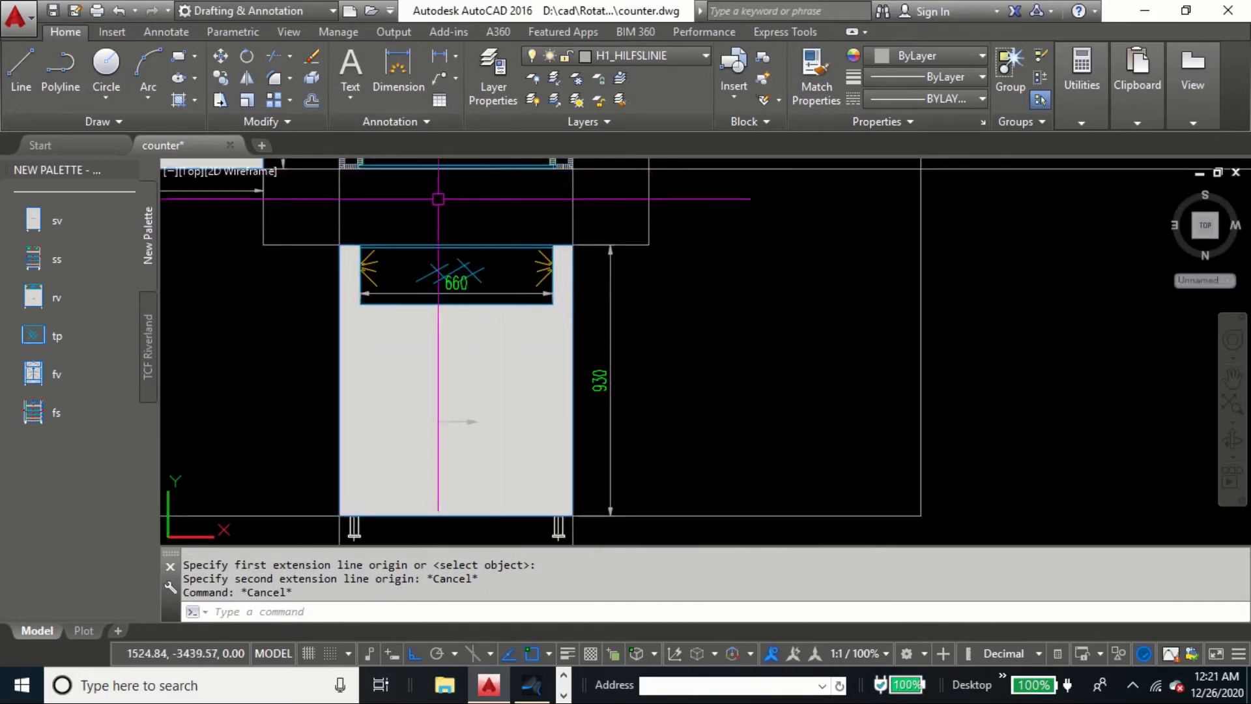
{"action": "type", "text": "LE"}
{"action": "key", "text": "Return"}
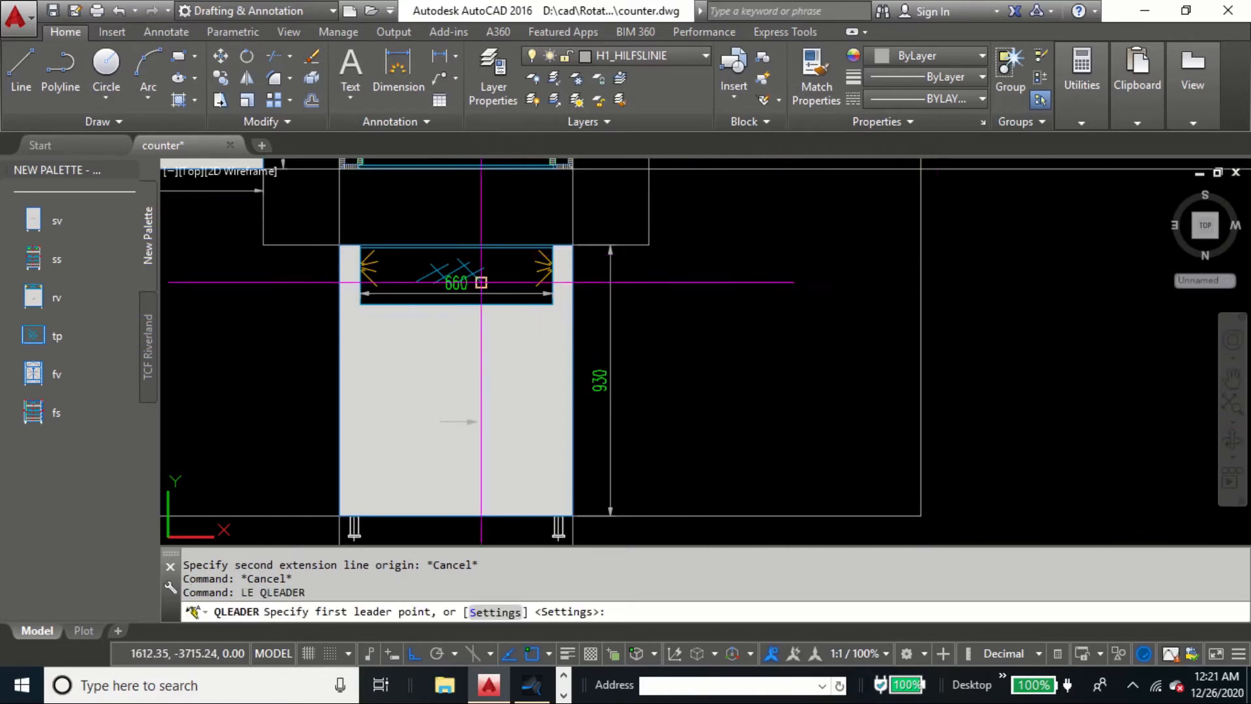
{"action": "scroll", "coordinate": [433, 273], "scroll_direction": "up", "scroll_amount": 2}
{"action": "left_click", "coordinate": [539, 279]}
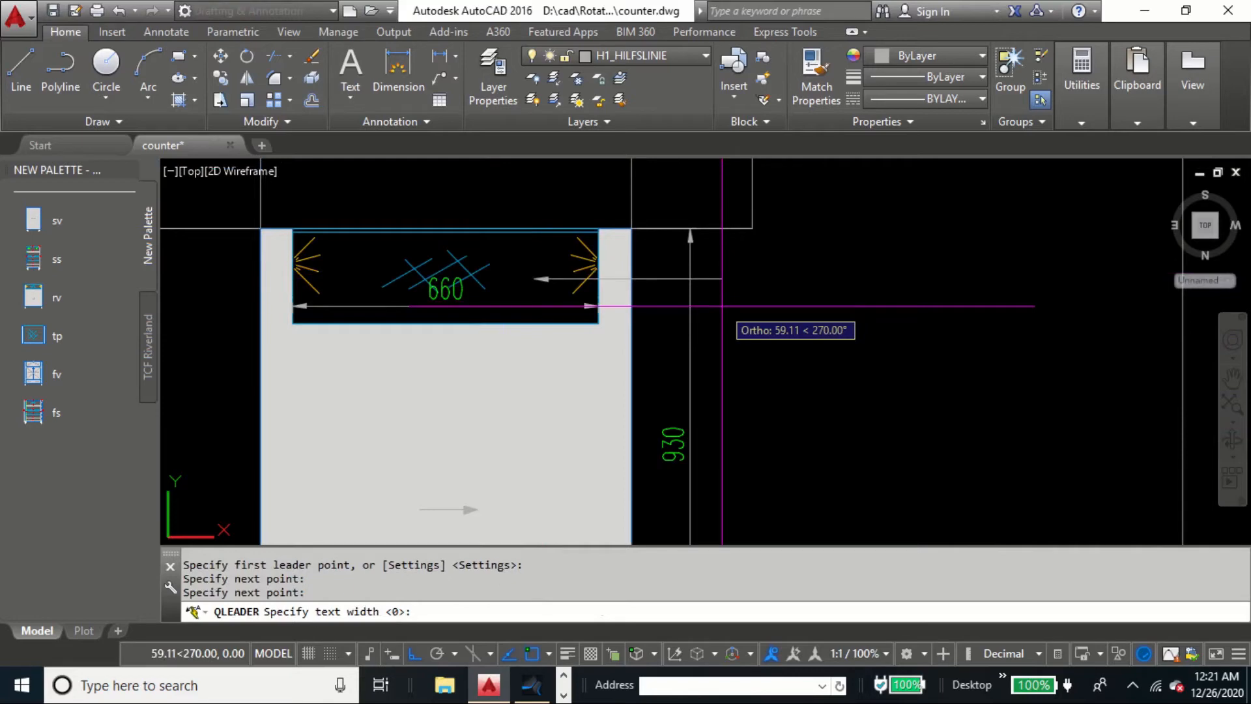
{"action": "key", "text": "Return"}
{"action": "type", "text": "GLASS DISPLAY"}
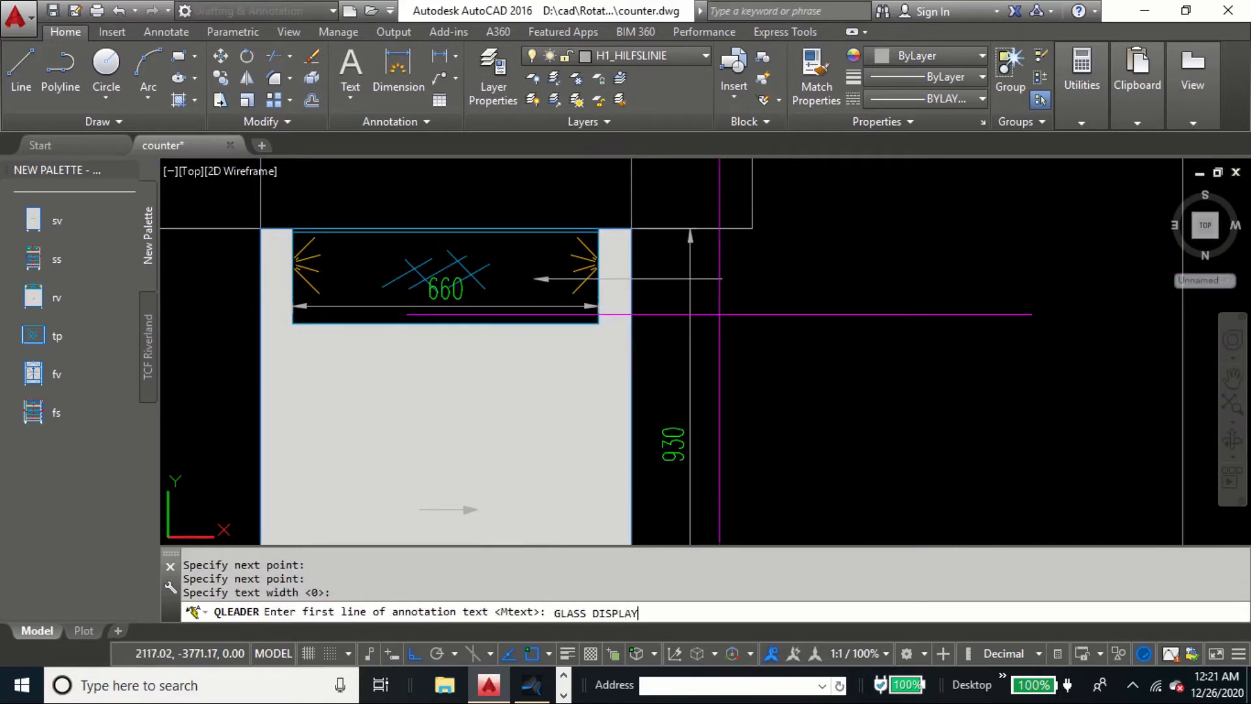
{"action": "key", "text": "Return"}
{"action": "key", "text": "Return"}
Step: Hide the horizontal and vertical construction lines and the two construction rectangles surrounding the counter's views
{"action": "scroll", "coordinate": [719, 315], "scroll_direction": "down", "scroll_amount": 6}
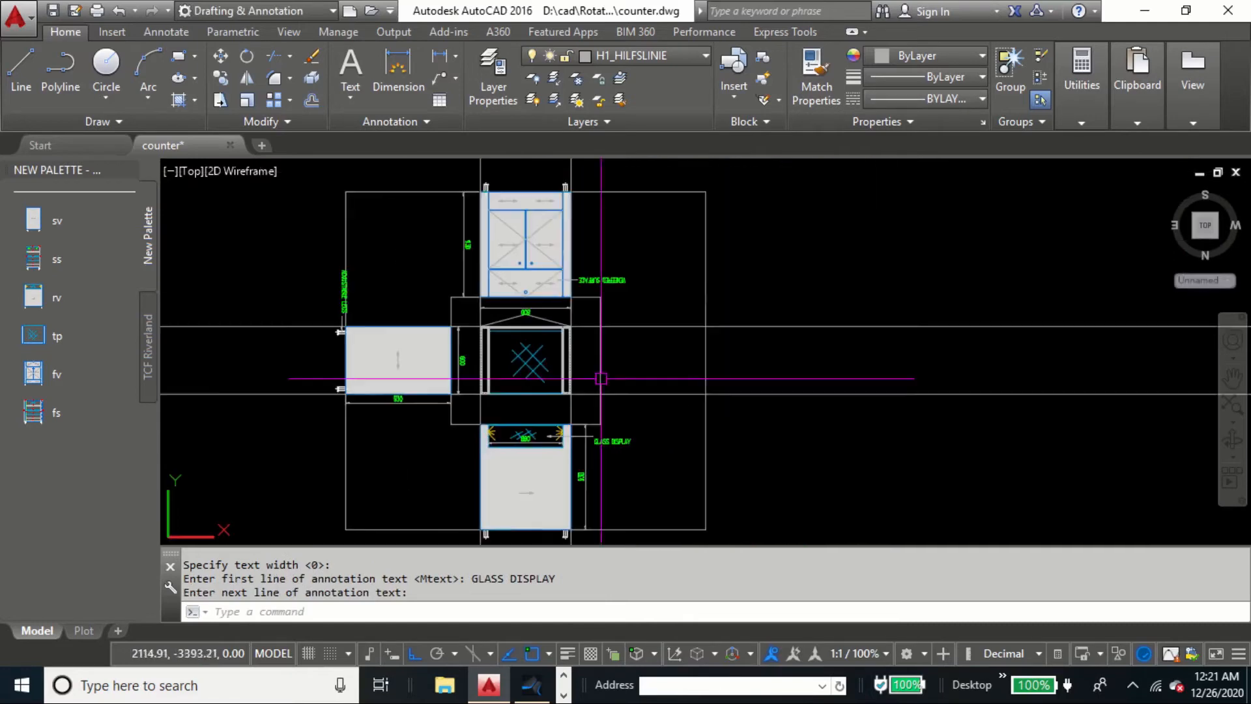
{"action": "scroll", "coordinate": [681, 358], "scroll_direction": "up", "scroll_amount": 5}
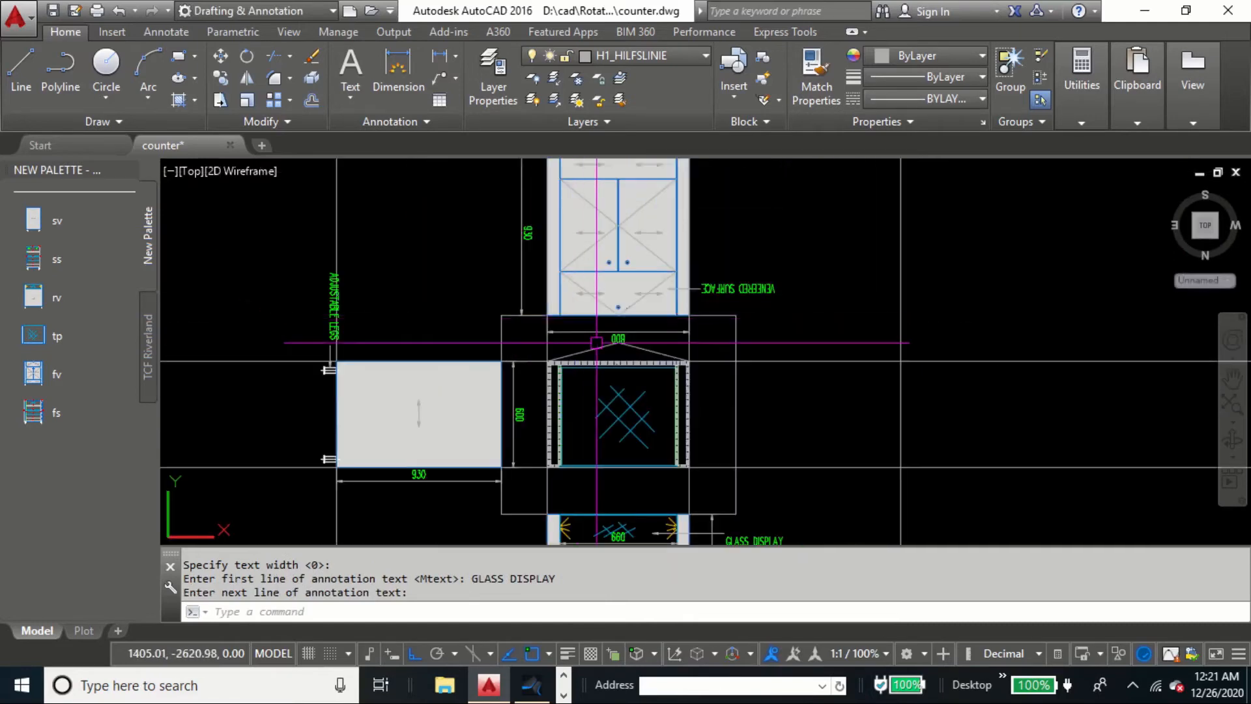
{"action": "scroll", "coordinate": [678, 326], "scroll_direction": "down", "scroll_amount": 8}
{"action": "scroll", "coordinate": [674, 296], "scroll_direction": "up", "scroll_amount": 3}
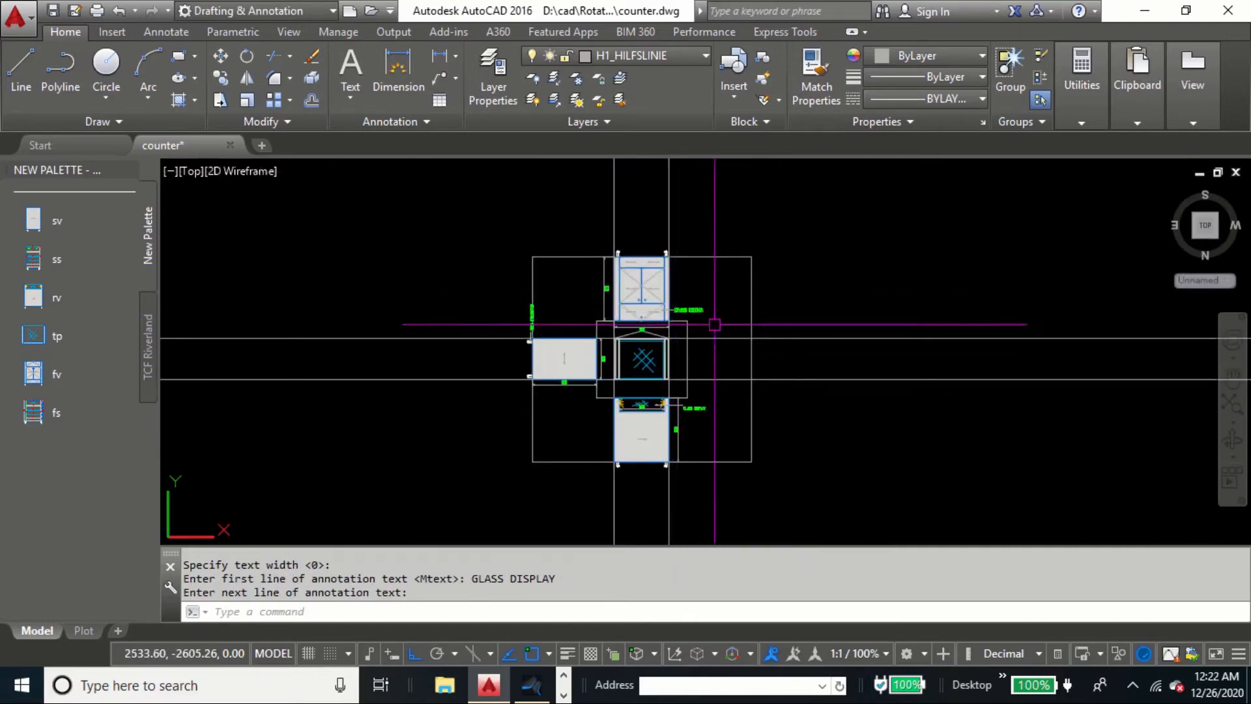
{"action": "scroll", "coordinate": [715, 325], "scroll_direction": "up", "scroll_amount": 3}
{"action": "left_click", "coordinate": [836, 303]}
{"action": "left_click", "coordinate": [715, 427]}
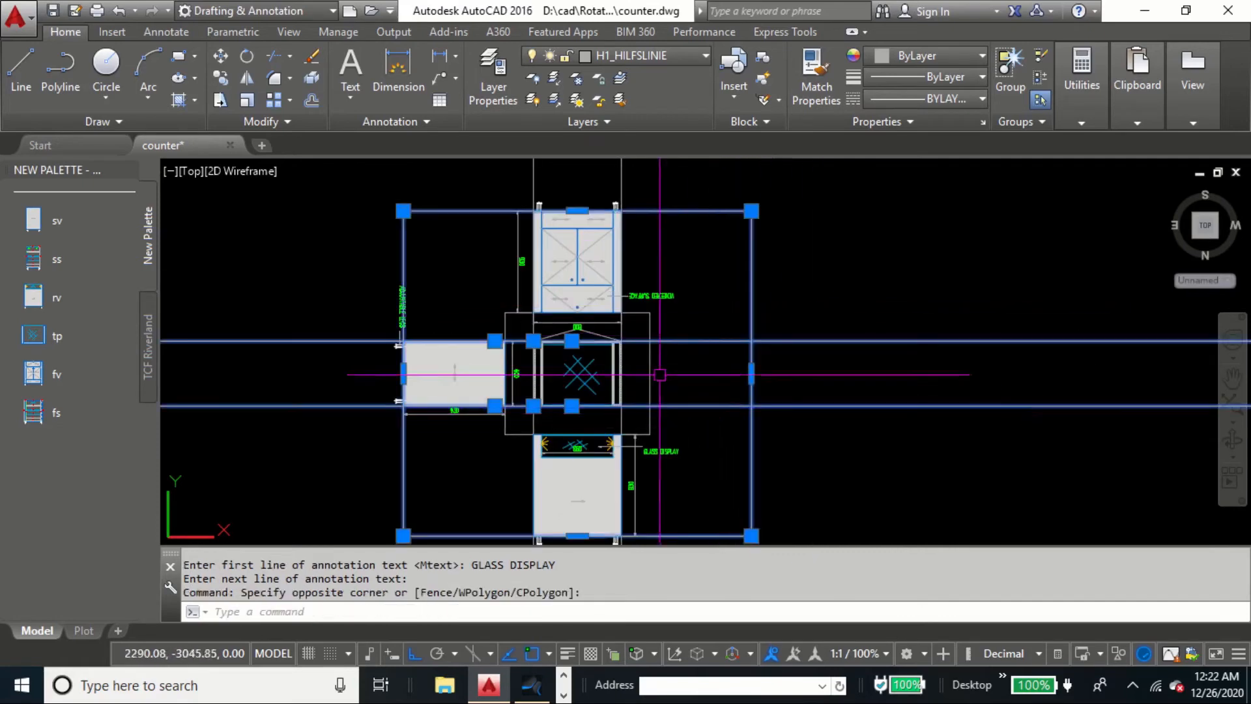
{"action": "left_click", "coordinate": [659, 370]}
{"action": "left_click", "coordinate": [643, 357]}
{"action": "middle_click_drag", "start_coordinate": [655, 326], "coordinate": [670, 422]}
{"action": "left_click", "coordinate": [679, 242]}
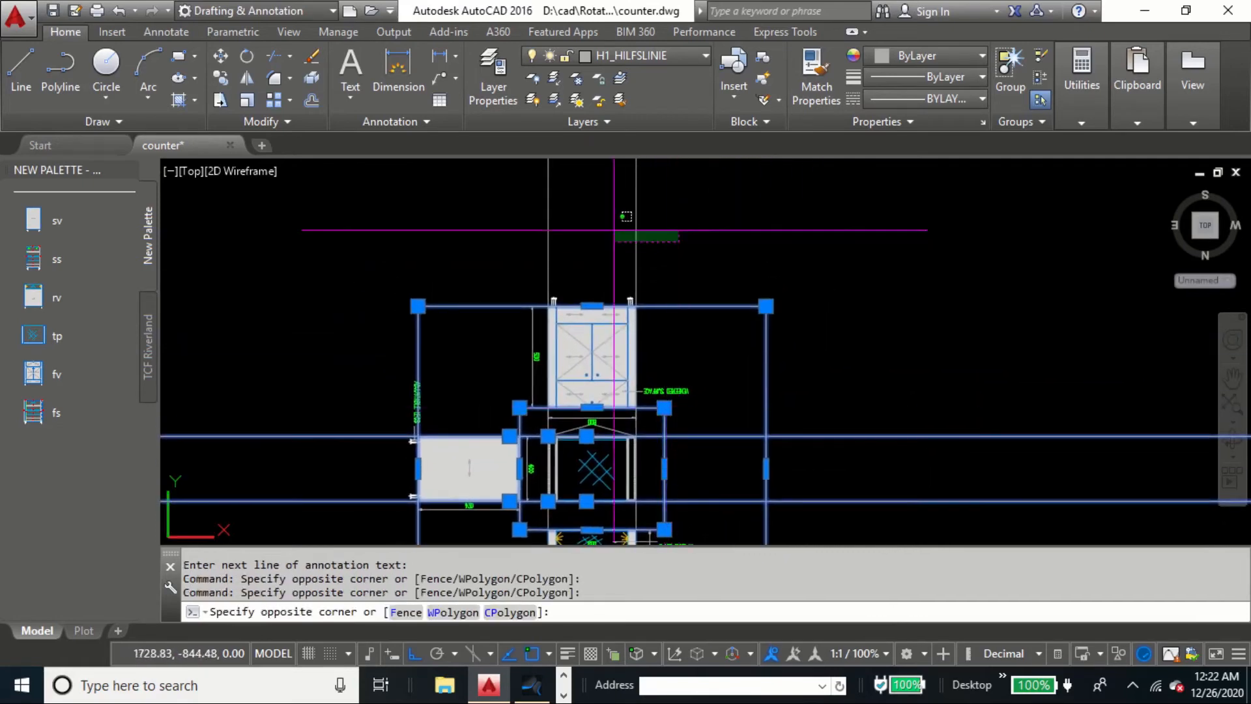
{"action": "left_click", "coordinate": [627, 216]}
{"action": "right_click", "coordinate": [554, 208]}
{"action": "mouse_move", "coordinate": [644, 296]}
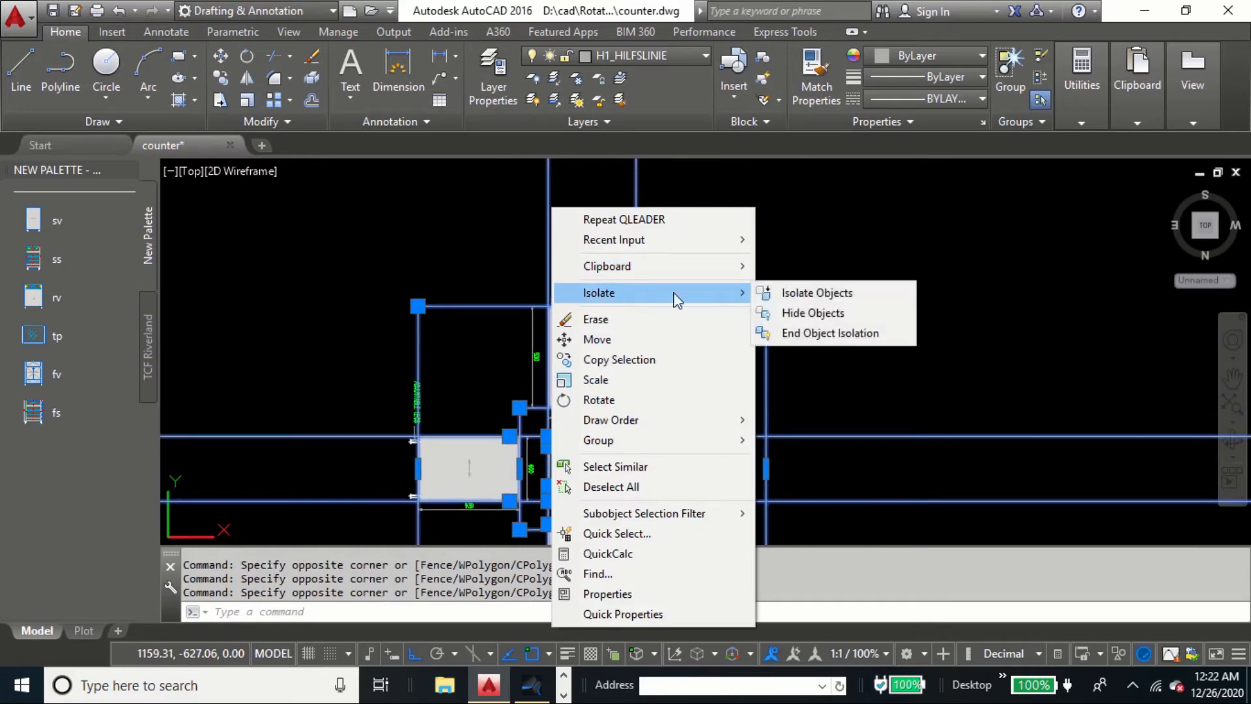
{"action": "left_click", "coordinate": [810, 311]}
Step: Examine the views arranged around the plan, with their dimensions and leader notes
{"action": "scroll", "coordinate": [678, 312], "scroll_direction": "down", "scroll_amount": 3}
{"action": "scroll", "coordinate": [680, 314], "scroll_direction": "up", "scroll_amount": 6}
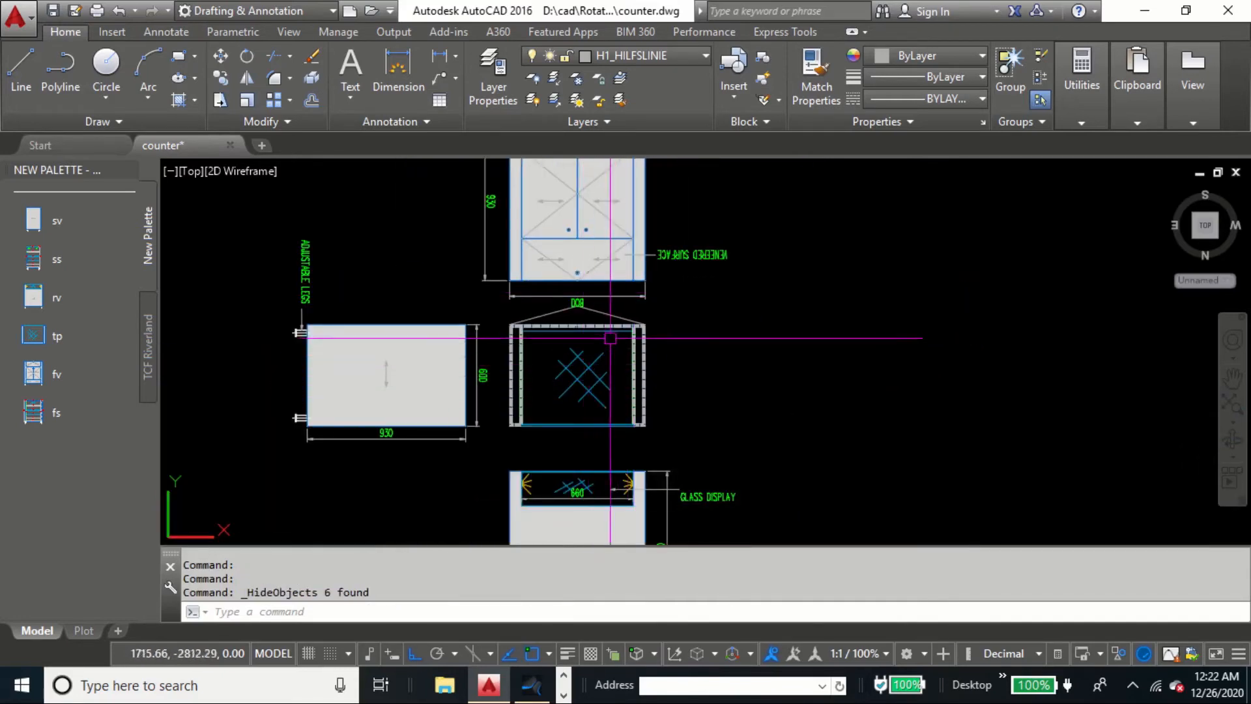
{"action": "scroll", "coordinate": [623, 368], "scroll_direction": "down", "scroll_amount": 2}
{"action": "scroll", "coordinate": [577, 296], "scroll_direction": "up", "scroll_amount": 3}
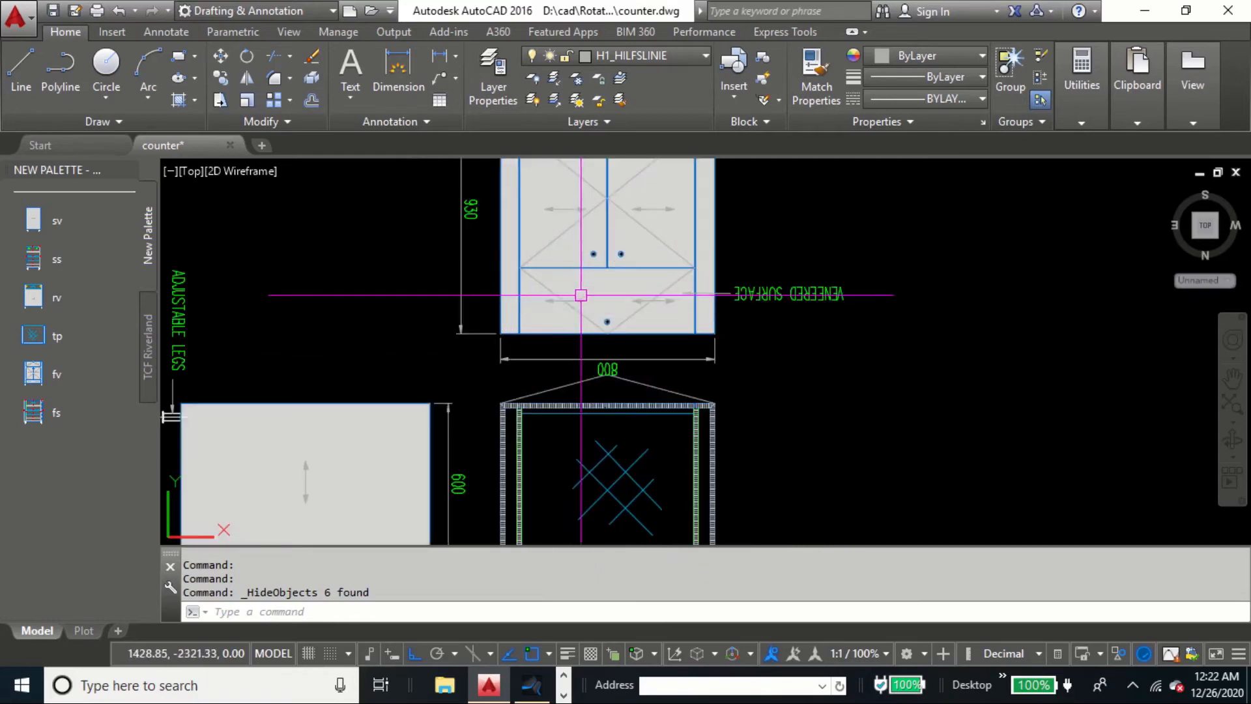
{"action": "scroll", "coordinate": [607, 459], "scroll_direction": "down", "scroll_amount": 1}
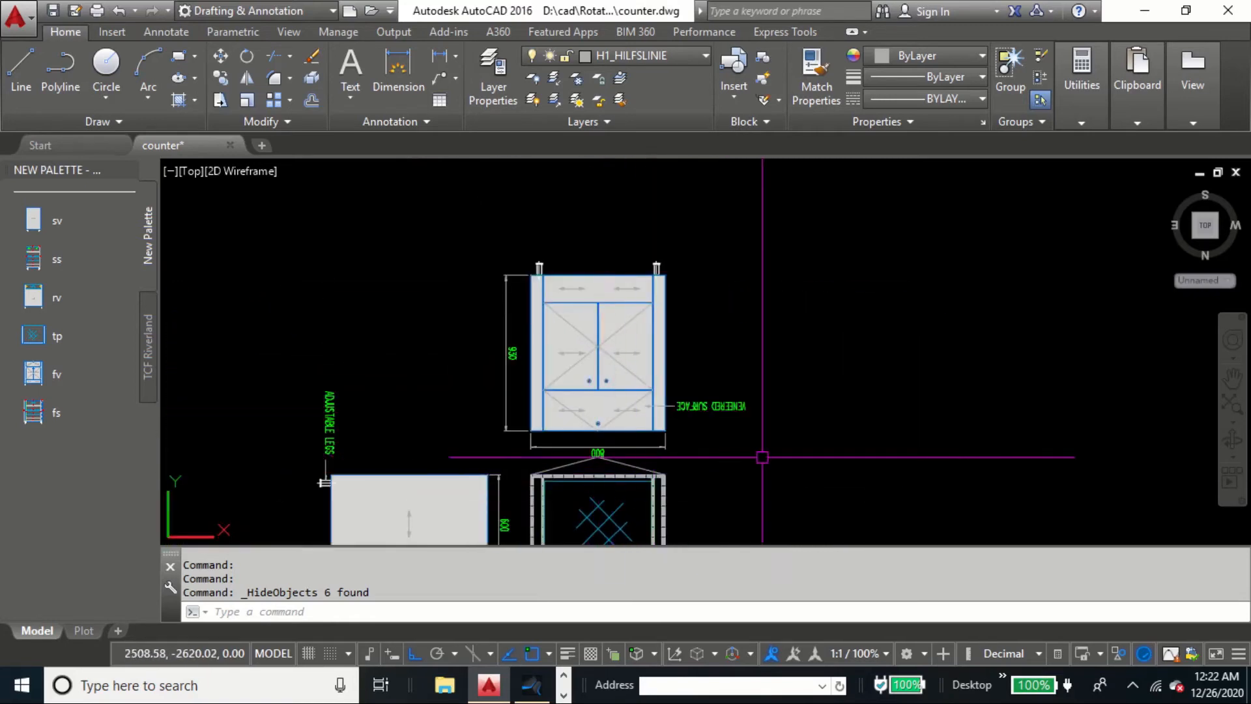
{"action": "scroll", "coordinate": [556, 377], "scroll_direction": "down", "scroll_amount": 2}
{"action": "scroll", "coordinate": [572, 388], "scroll_direction": "up", "scroll_amount": 1}
{"action": "scroll", "coordinate": [611, 358], "scroll_direction": "up", "scroll_amount": 3}
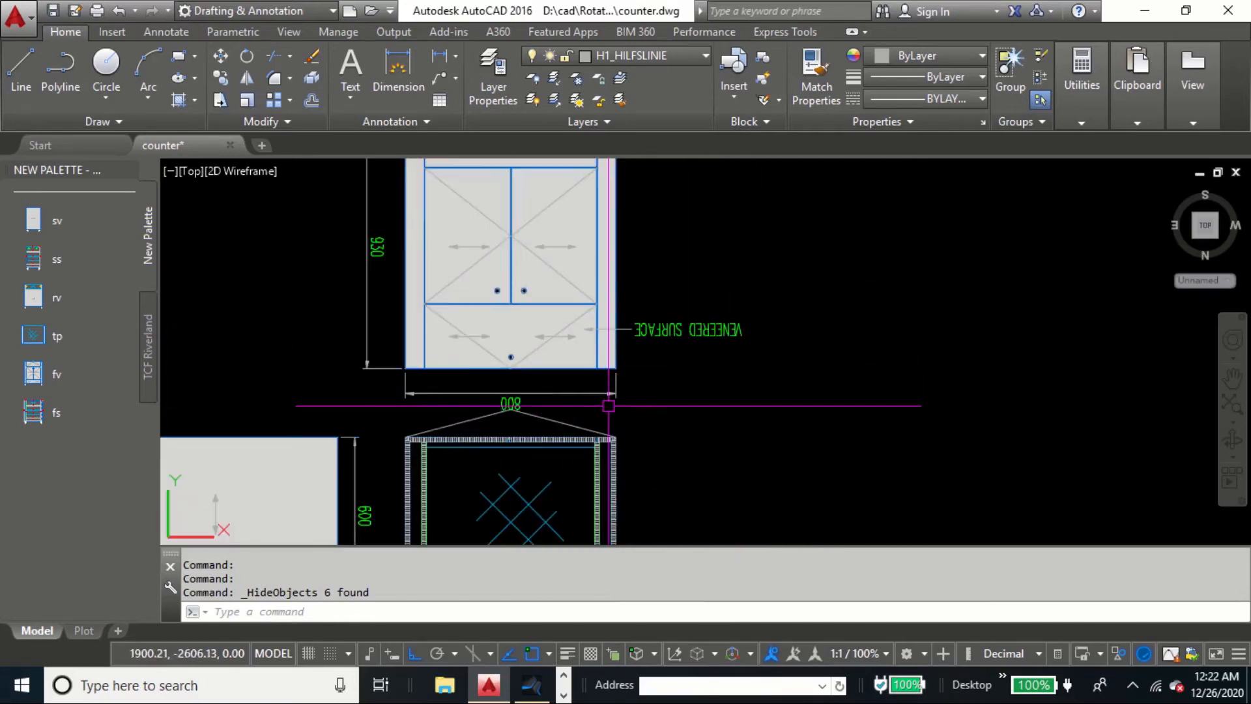
{"action": "key", "text": "space"}
{"action": "type", "text": "s"}
{"action": "key", "text": "Escape"}
{"action": "key", "text": "Escape"}
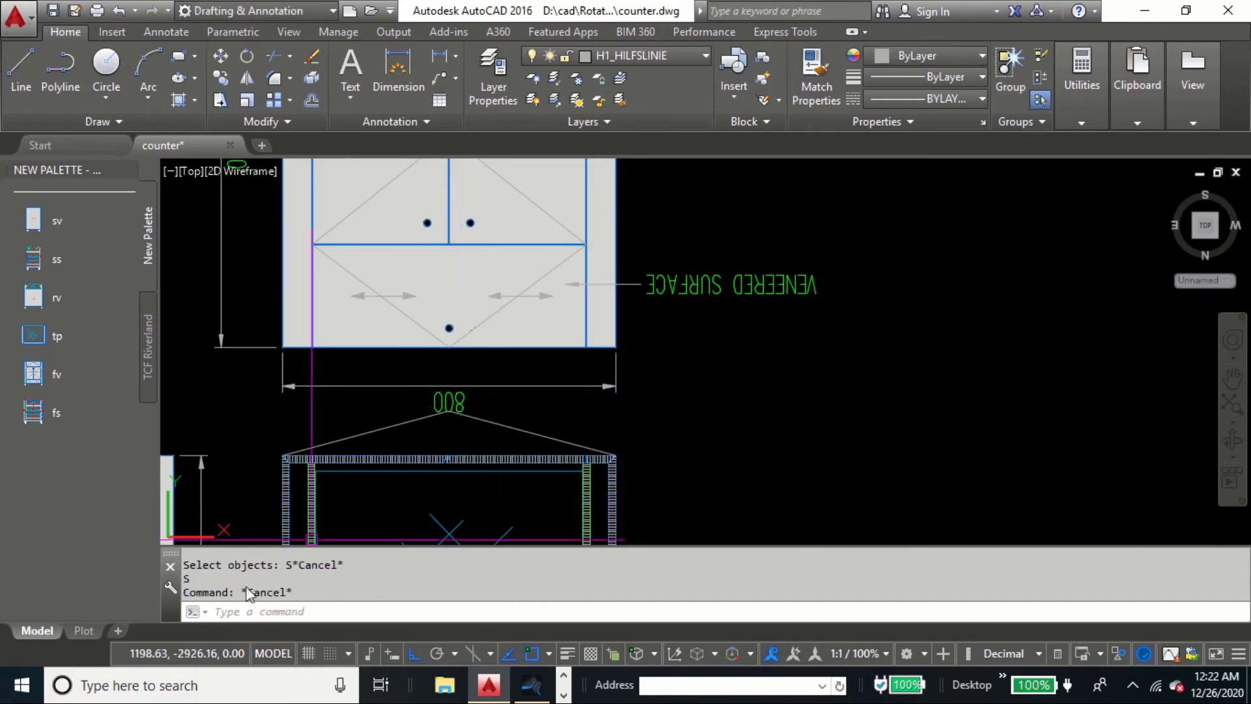
Step: Switch to the Plot layout and create a single viewport about 141 units wide in the upper-left part of the sheet
{"action": "left_click", "coordinate": [83, 631]}
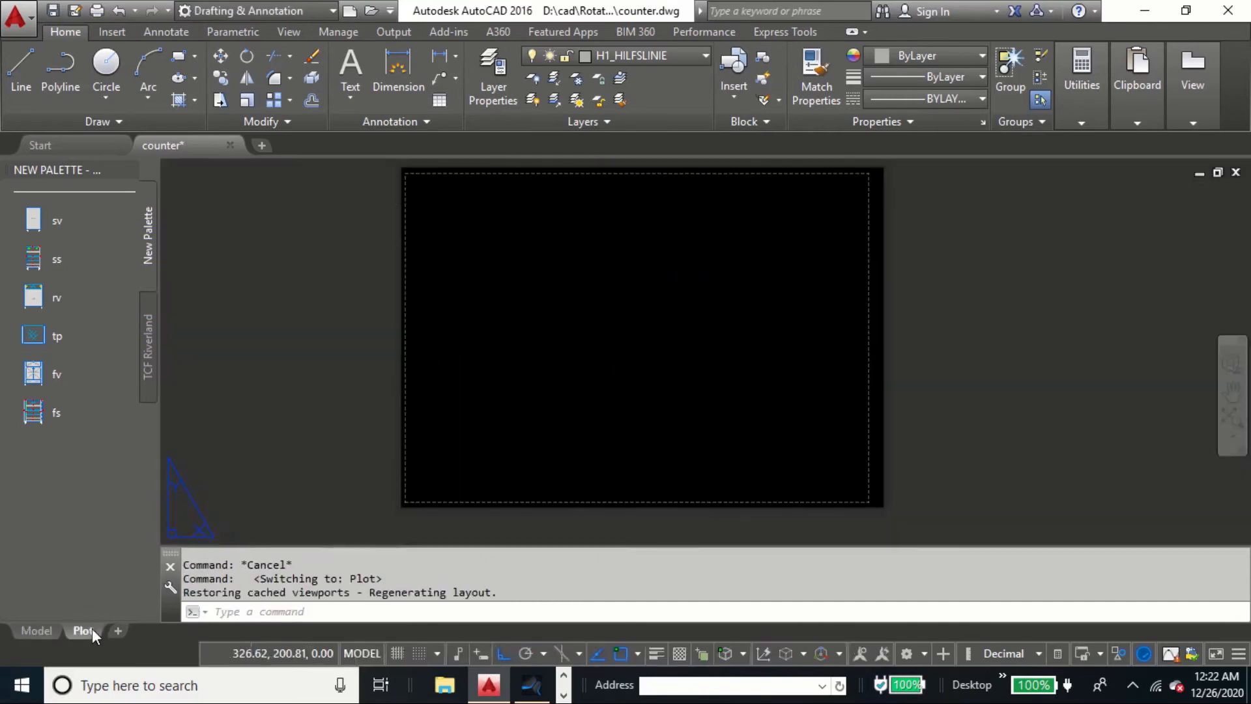
{"action": "middle_click_drag", "start_coordinate": [438, 415], "coordinate": [430, 416]}
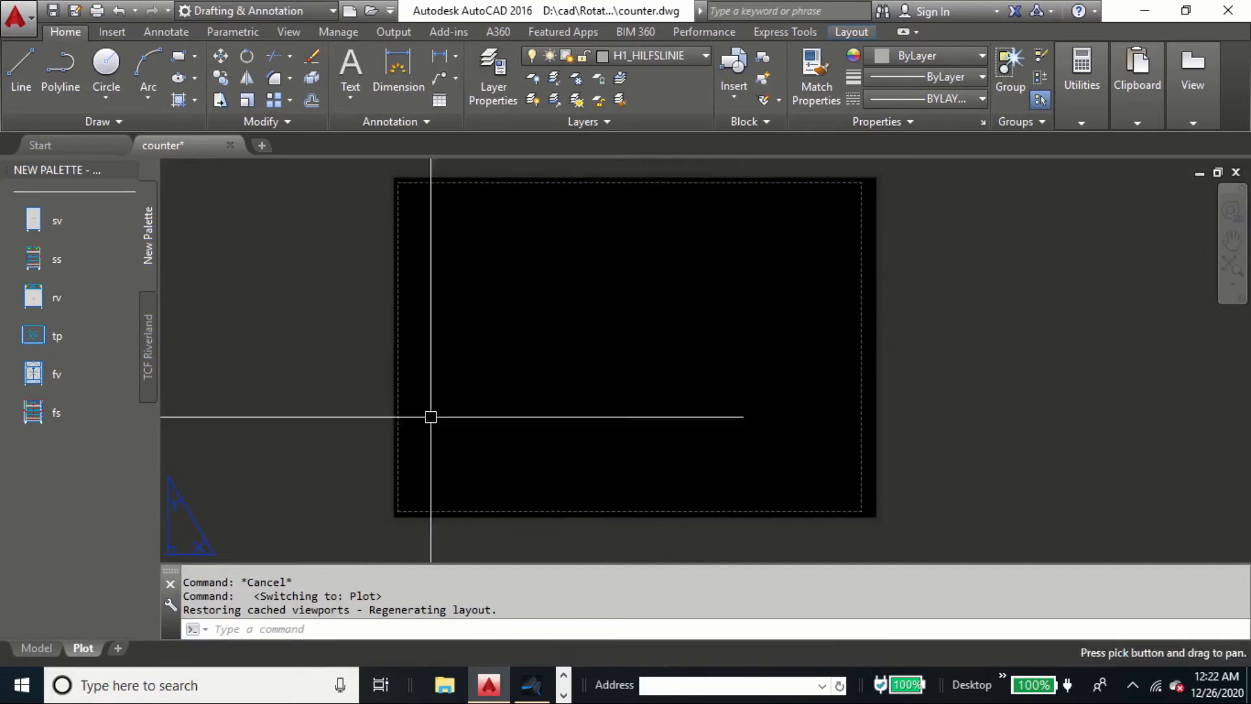
{"action": "middle_click_drag", "start_coordinate": [608, 281], "coordinate": [571, 286]}
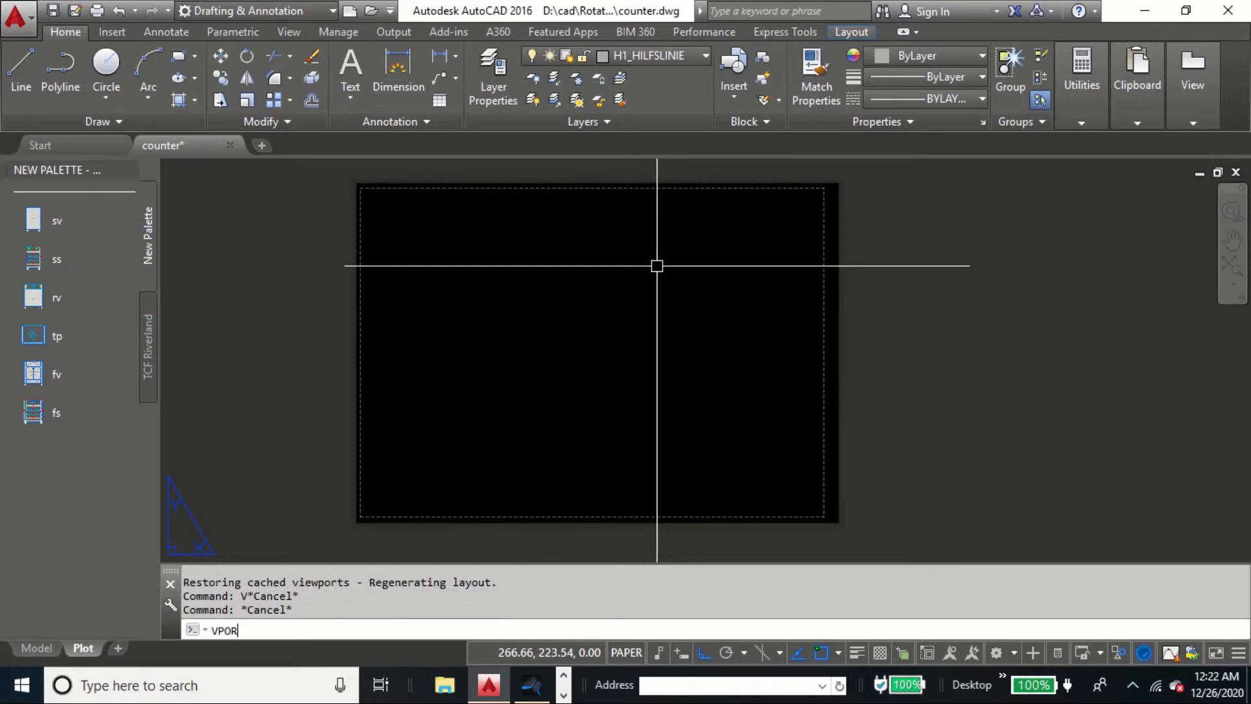
{"action": "key", "text": "Return"}
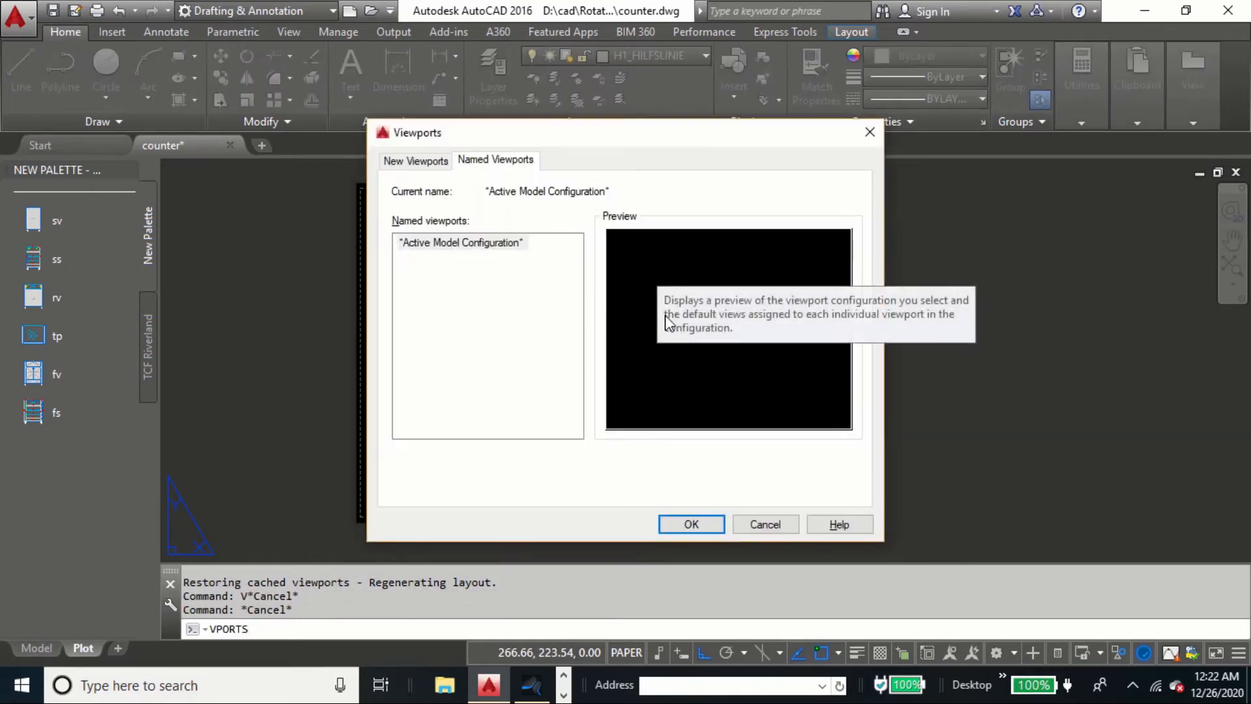
{"action": "left_click", "coordinate": [398, 161]}
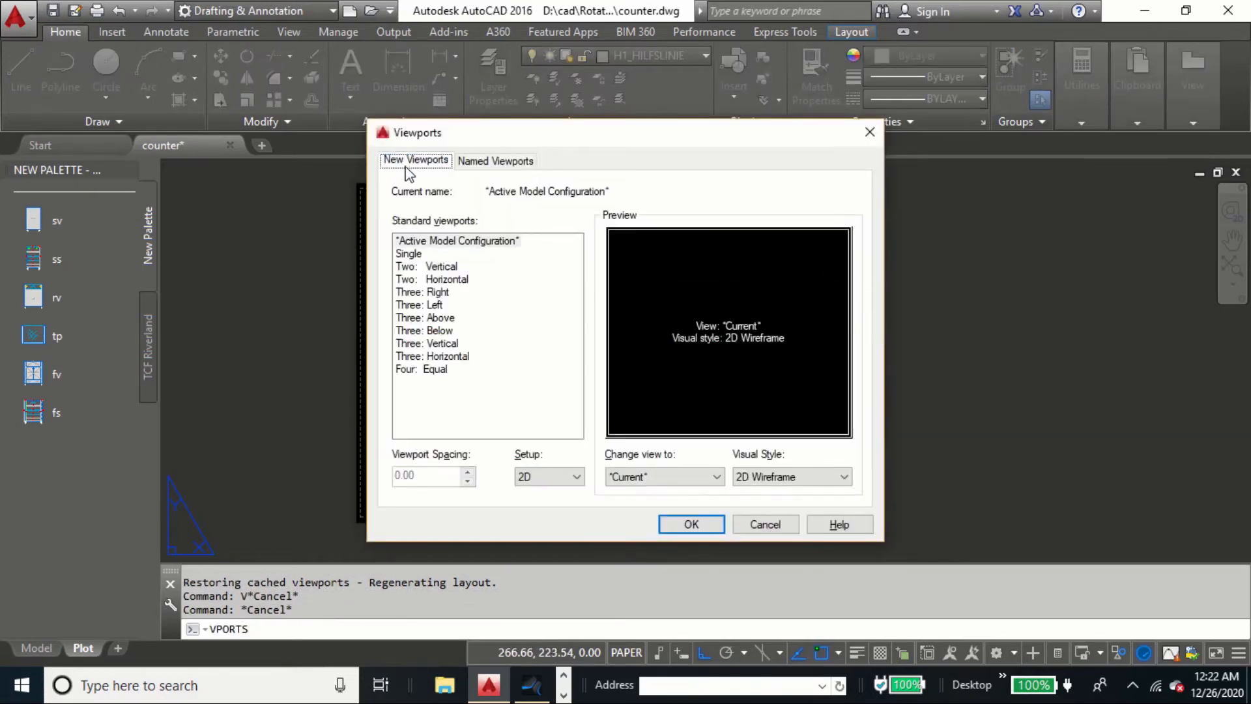
{"action": "left_click", "coordinate": [433, 255]}
{"action": "left_click", "coordinate": [668, 526]}
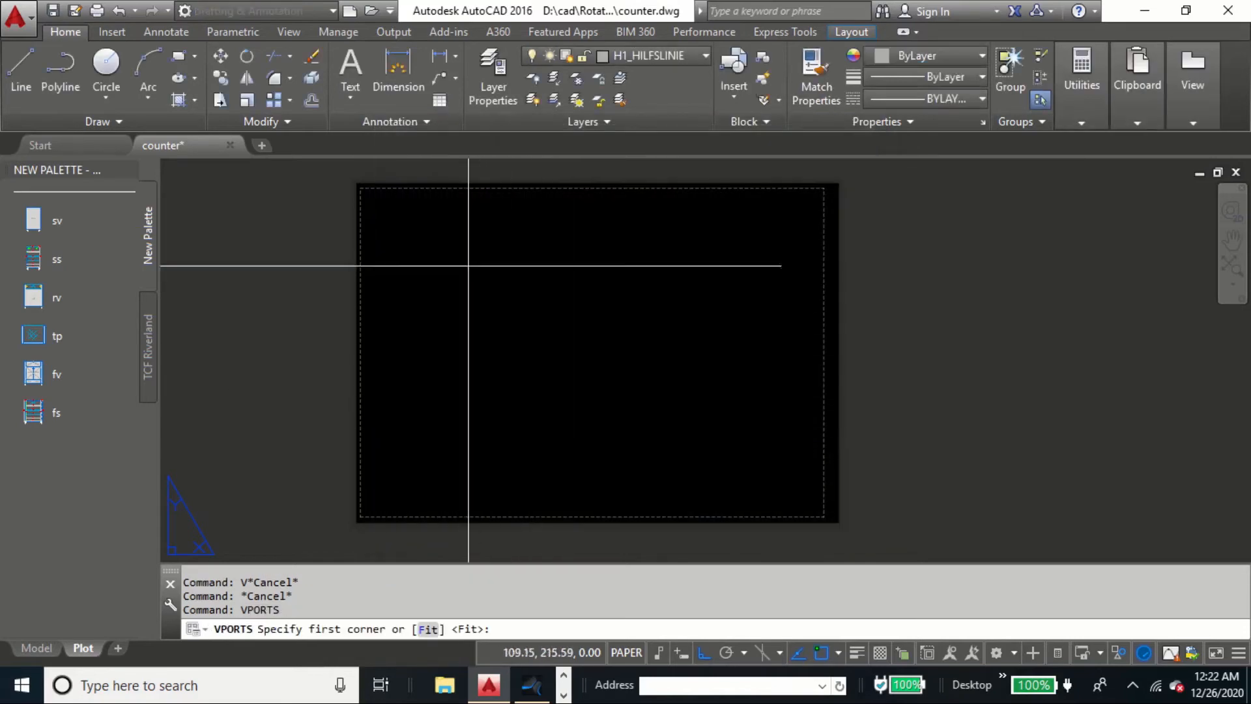
{"action": "left_click", "coordinate": [442, 244]}
{"action": "left_click", "coordinate": [604, 374]}
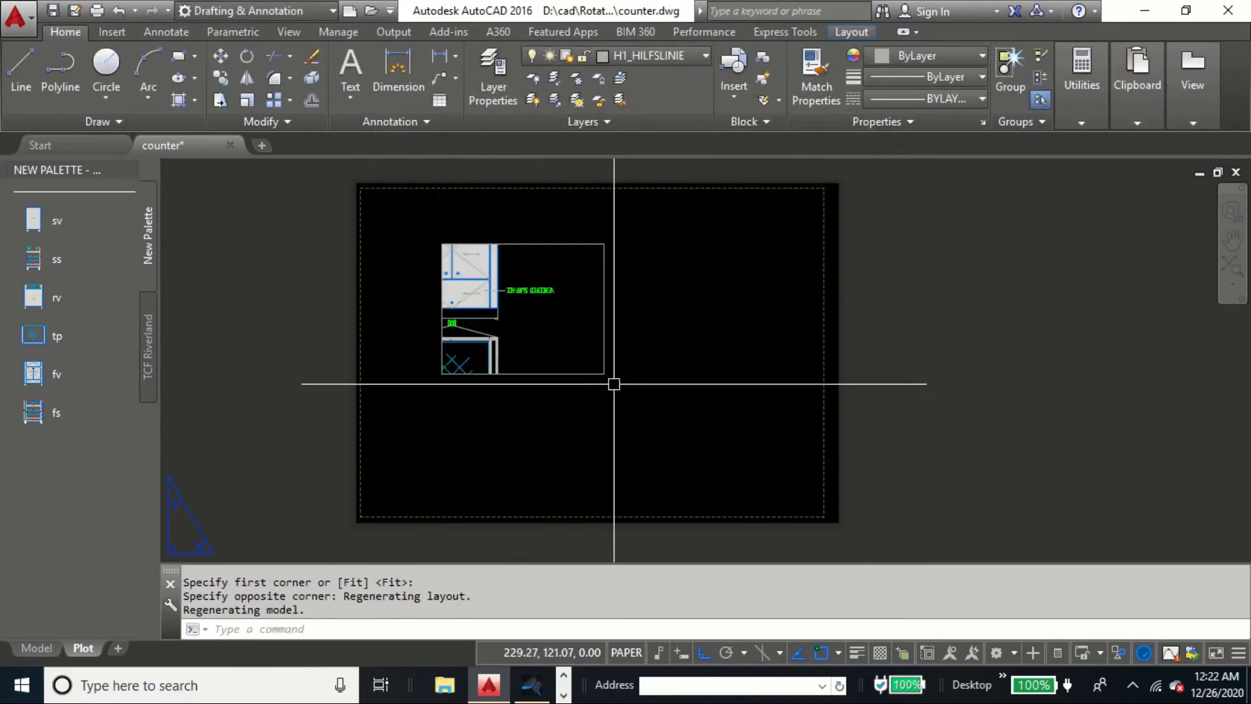
Step: Enlarge the counter's views inside the viewport around the plan, and return to paper space
{"action": "double_click", "coordinate": [553, 311]}
{"action": "key", "text": "Escape"}
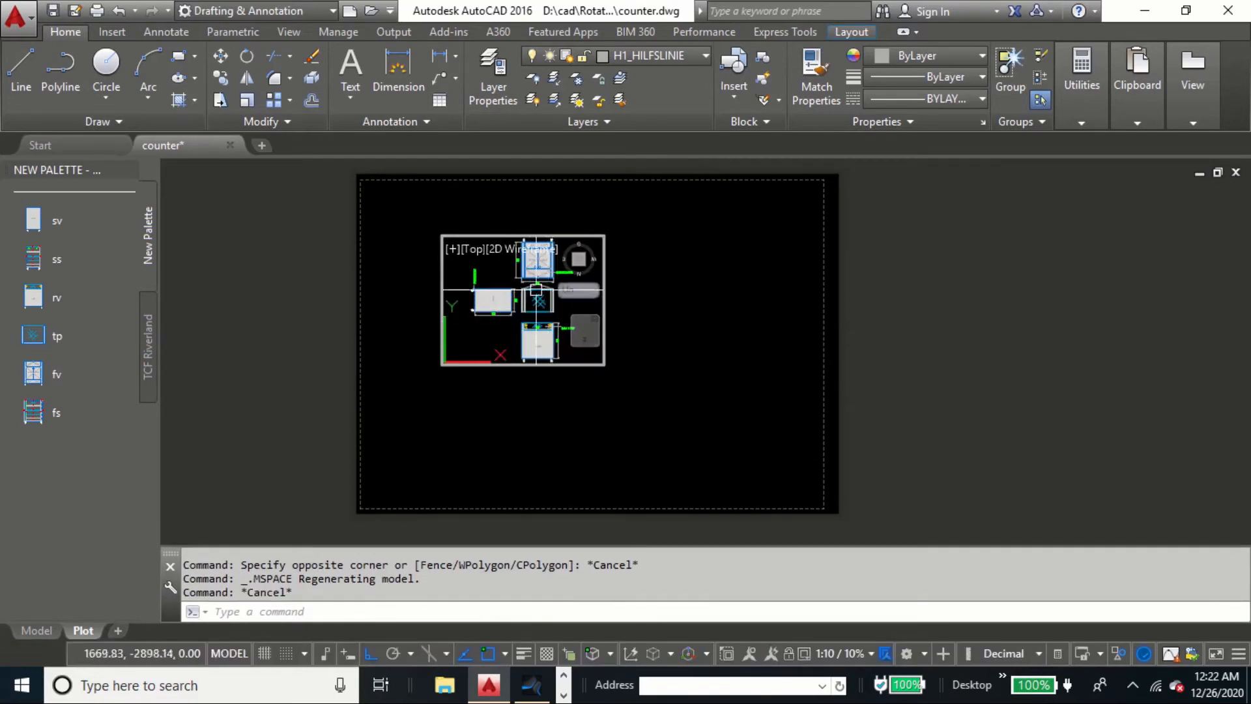
{"action": "scroll", "coordinate": [537, 289], "scroll_direction": "up", "scroll_amount": 2}
{"action": "double_click", "coordinate": [640, 344]}
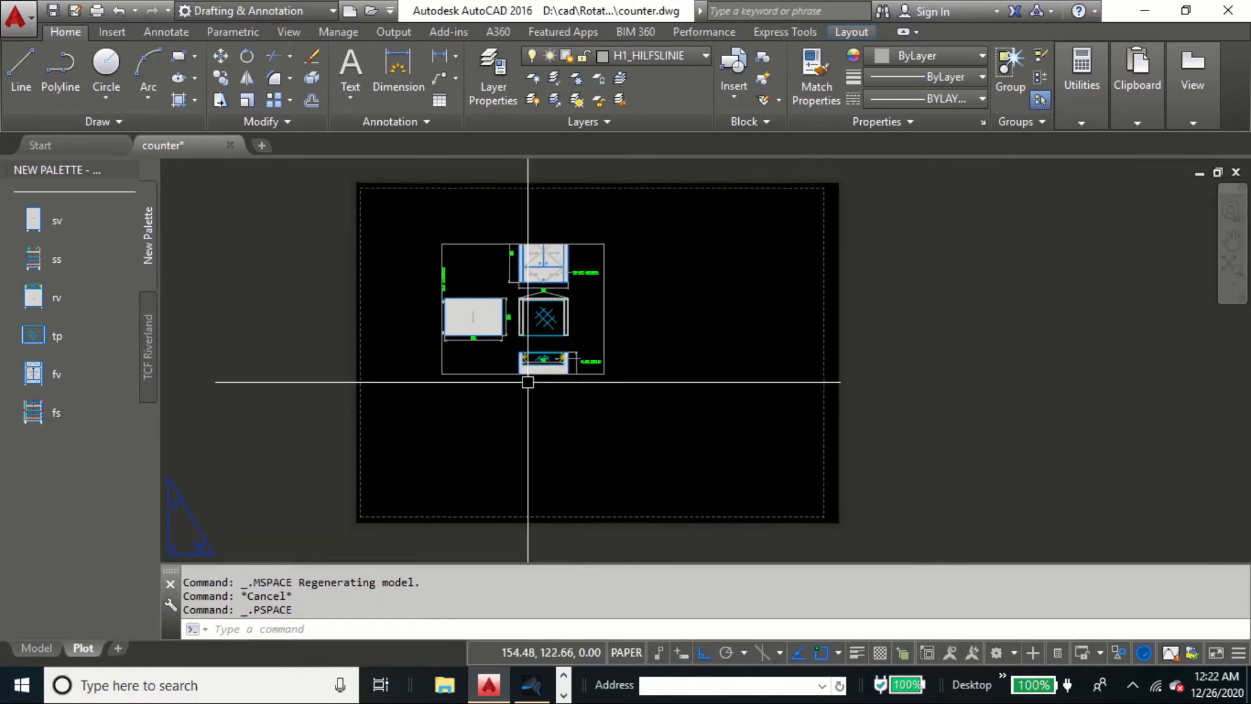
Step: Stretch the viewport's lower edge to just below the rear view's legs, making the viewport about 156 units high
{"action": "scroll", "coordinate": [522, 345], "scroll_direction": "up", "scroll_amount": 2}
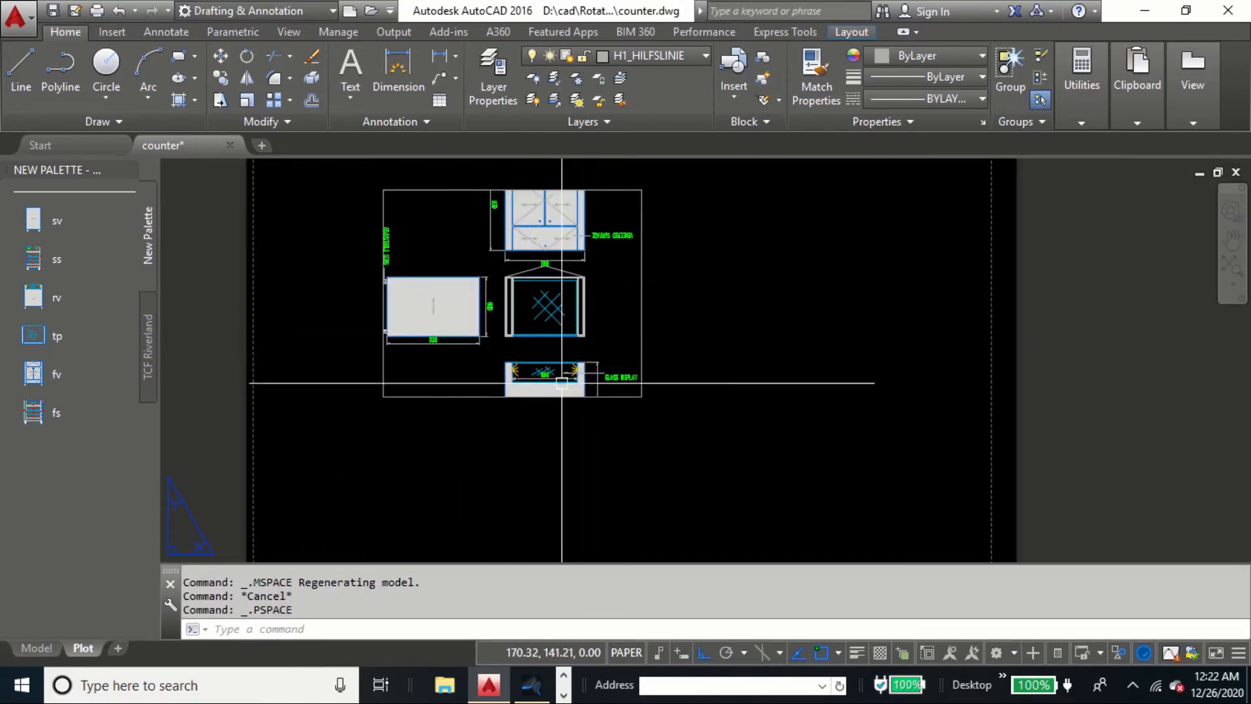
{"action": "left_click", "coordinate": [613, 397]}
{"action": "left_click", "coordinate": [626, 508]}
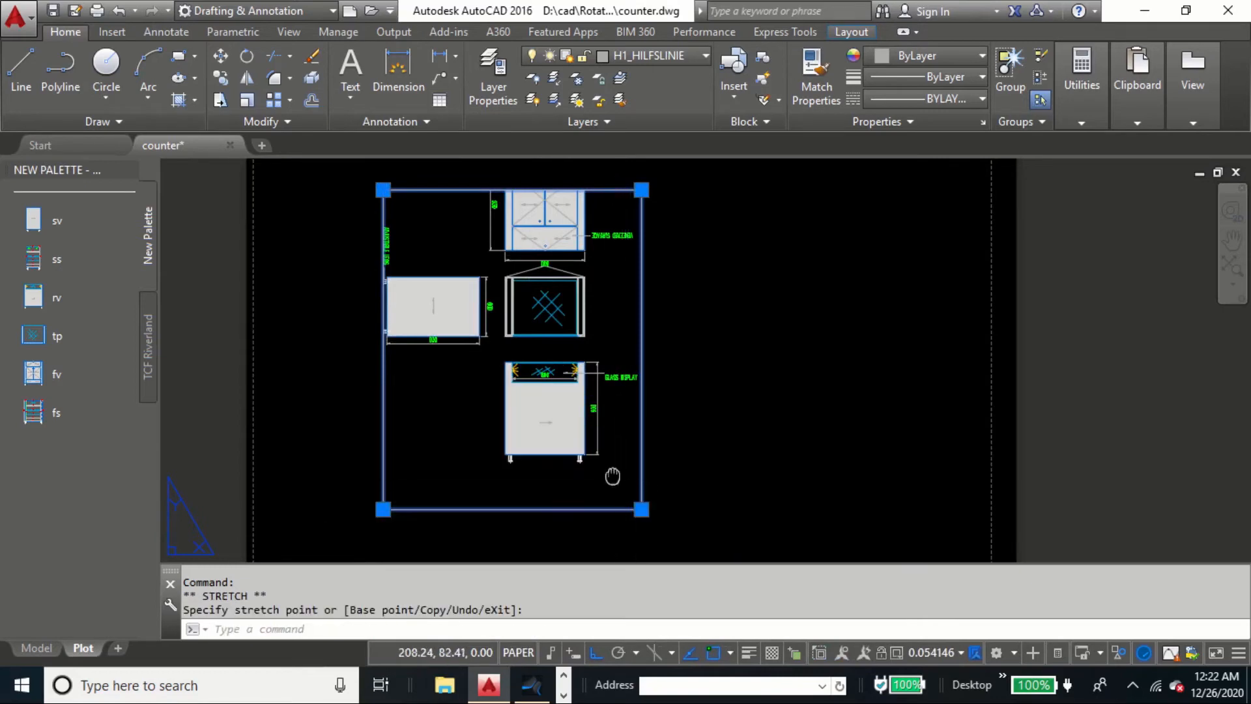
{"action": "middle_click_drag", "start_coordinate": [428, 493], "coordinate": [414, 453]}
{"action": "left_click", "coordinate": [369, 470]}
{"action": "left_click", "coordinate": [392, 438]}
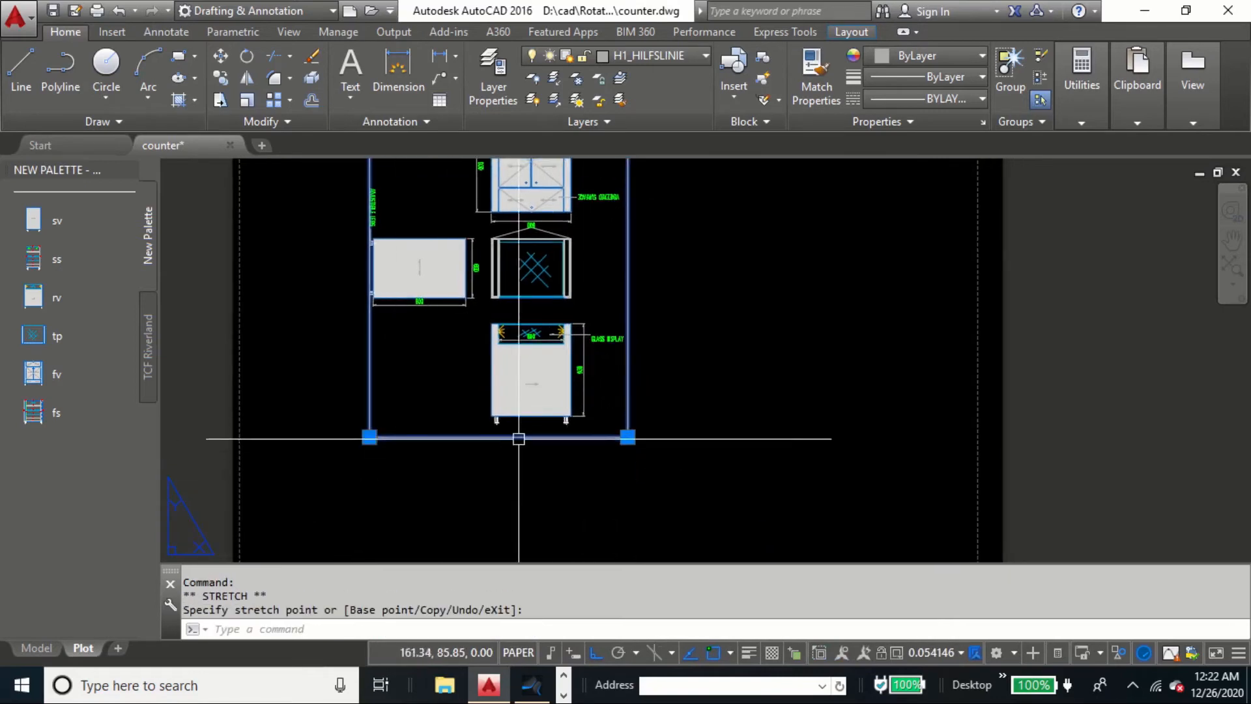
Step: Set the viewport's custom scale to 0.05 in its properties
{"action": "type", "text": "MO"}
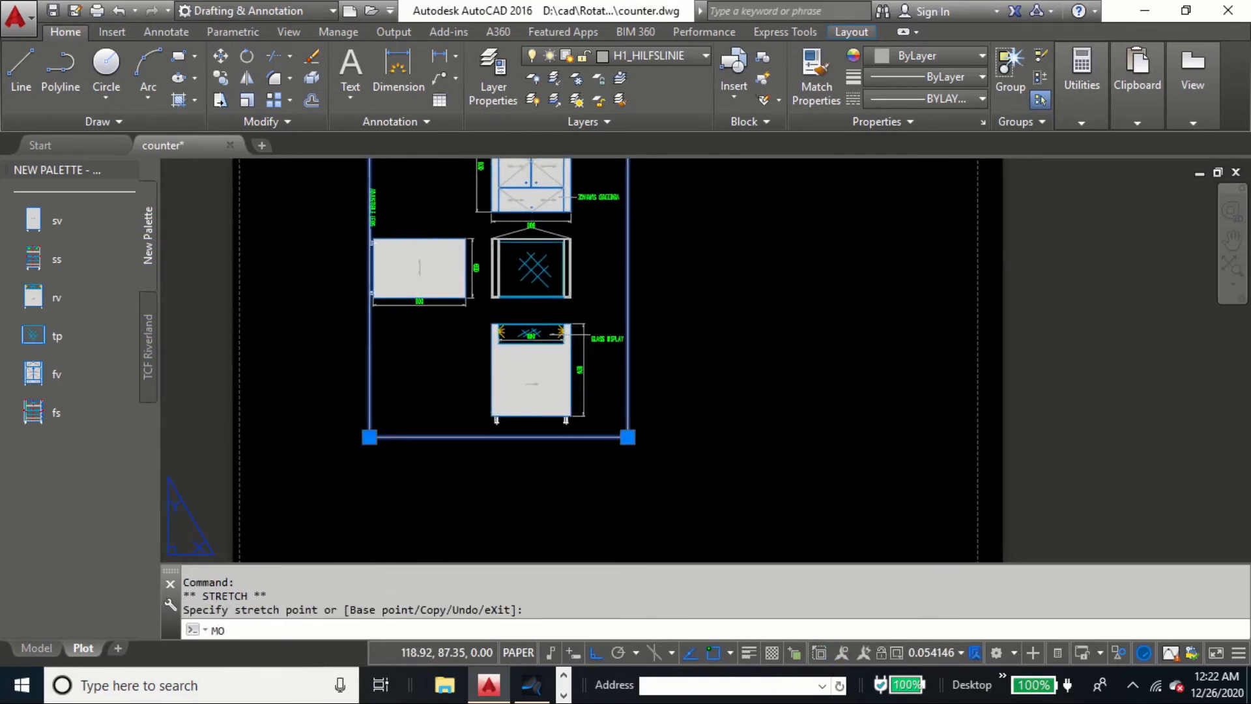
{"action": "key", "text": "Return"}
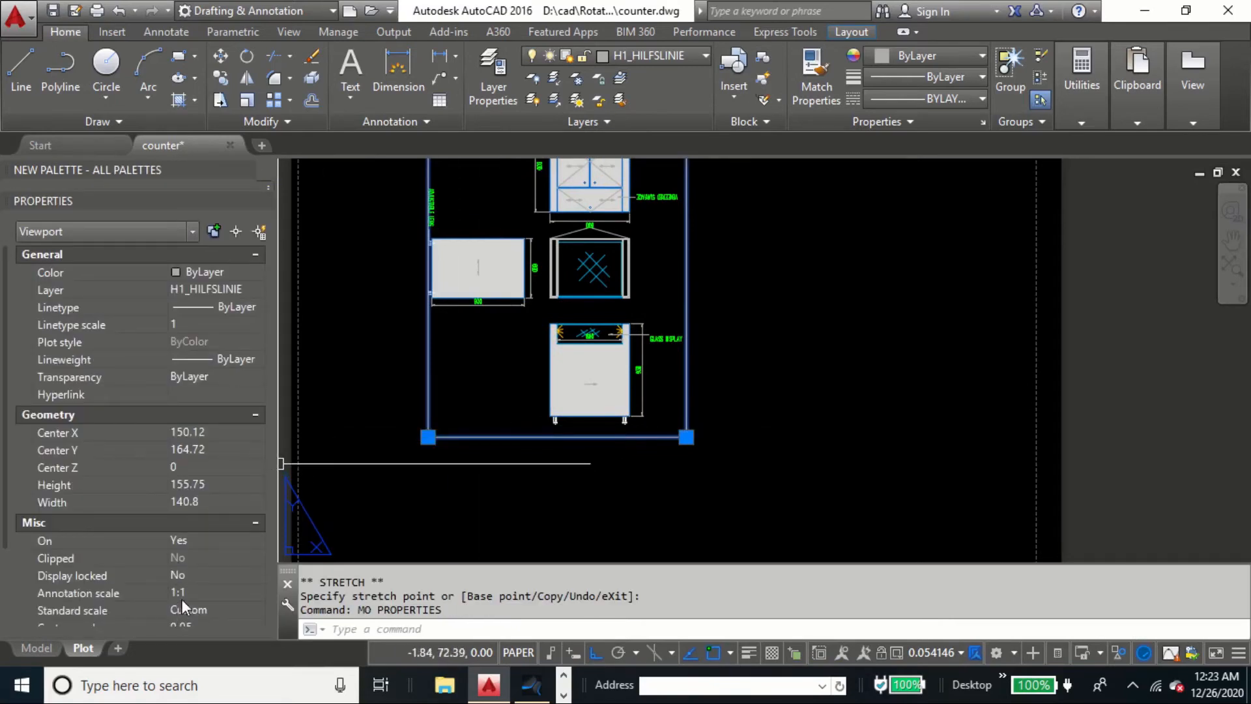
{"action": "scroll", "coordinate": [206, 600], "scroll_direction": "down", "scroll_amount": 3}
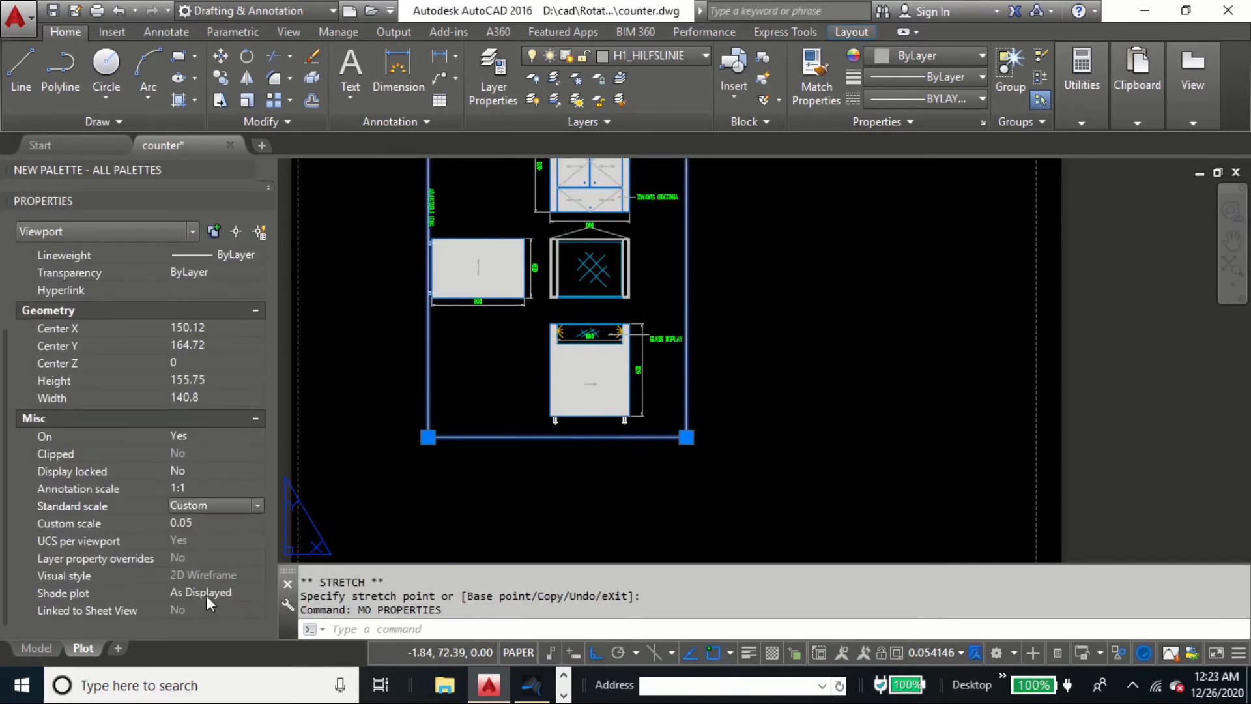
{"action": "left_click", "coordinate": [211, 522]}
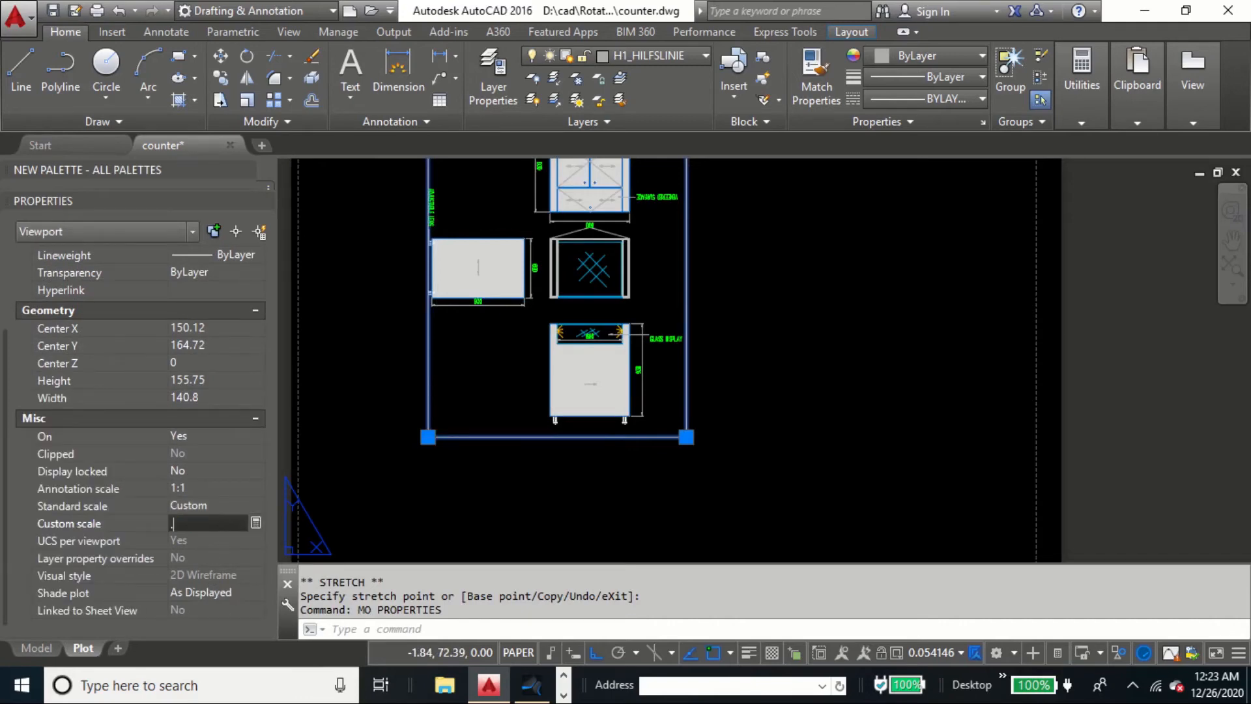
{"action": "type", "text": ".05"}
{"action": "key", "text": "Return"}
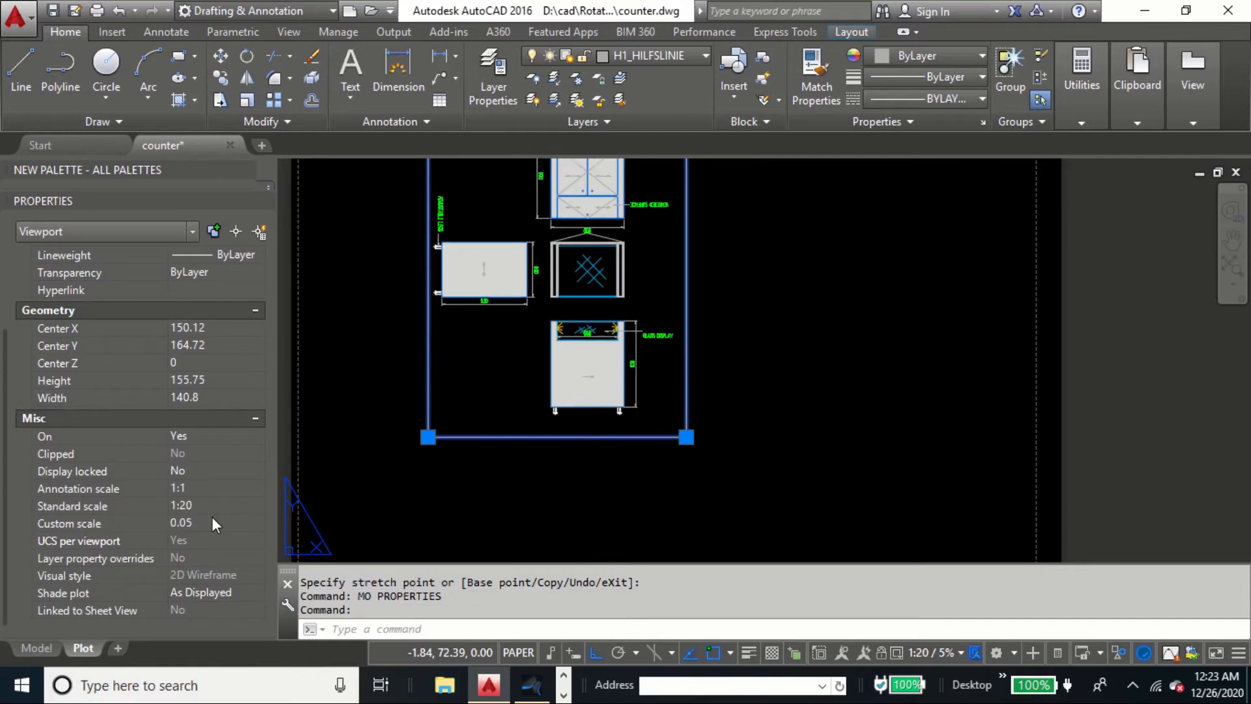
Step: Shrink the viewport around the rear view with the glass display to about 85 units wide and 65 units high
{"action": "middle_click_drag", "start_coordinate": [575, 422], "coordinate": [582, 482]}
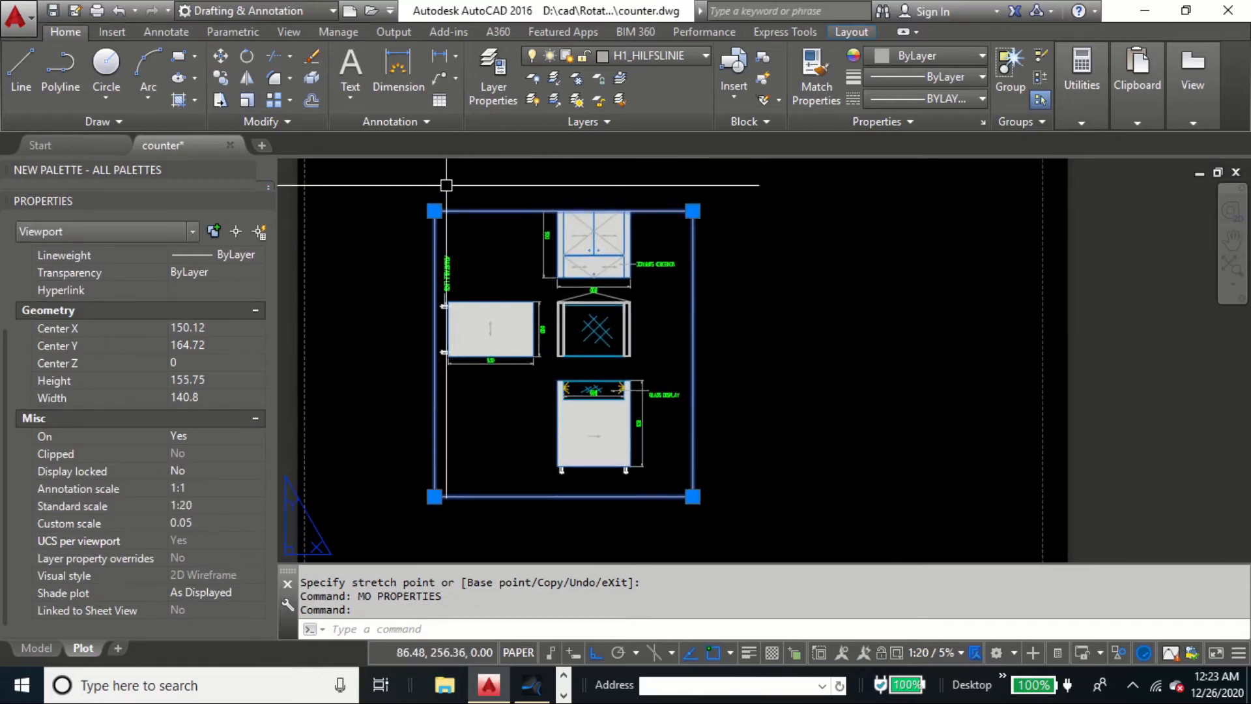
{"action": "left_click", "coordinate": [434, 211]}
{"action": "scroll", "coordinate": [472, 375], "scroll_direction": "up", "scroll_amount": 4}
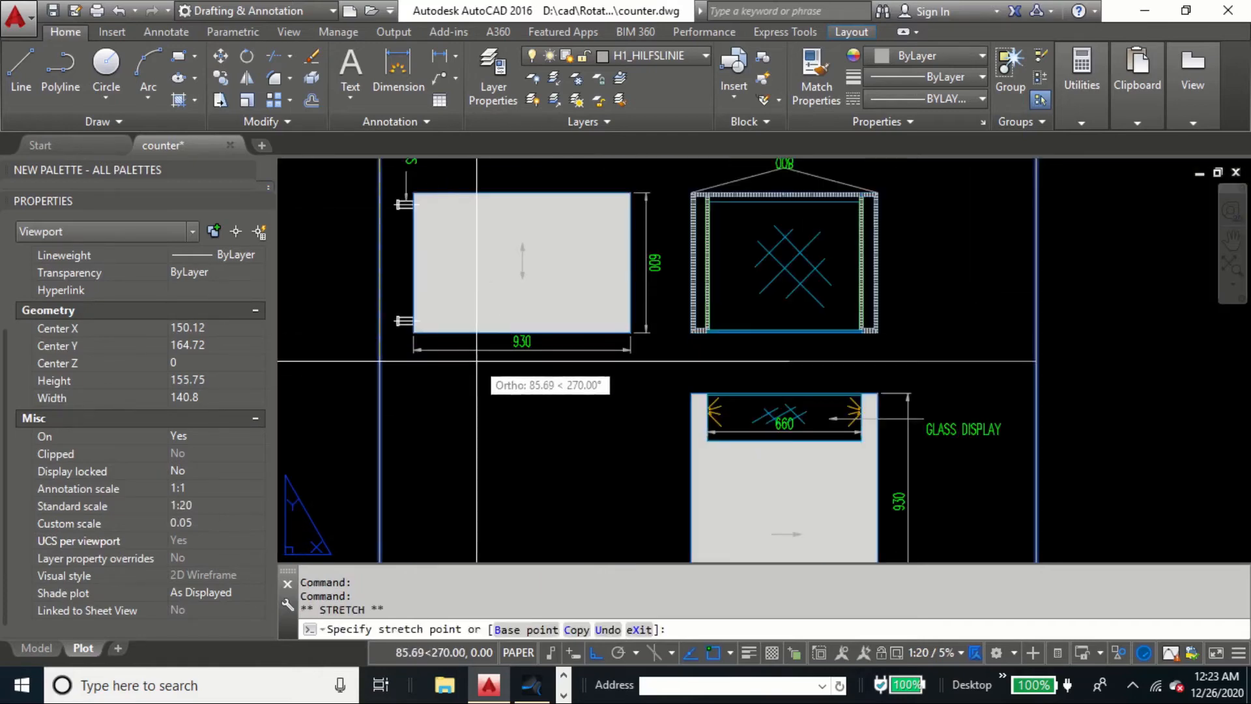
{"action": "left_click", "coordinate": [480, 360]}
{"action": "scroll", "coordinate": [480, 359], "scroll_direction": "down", "scroll_amount": 4}
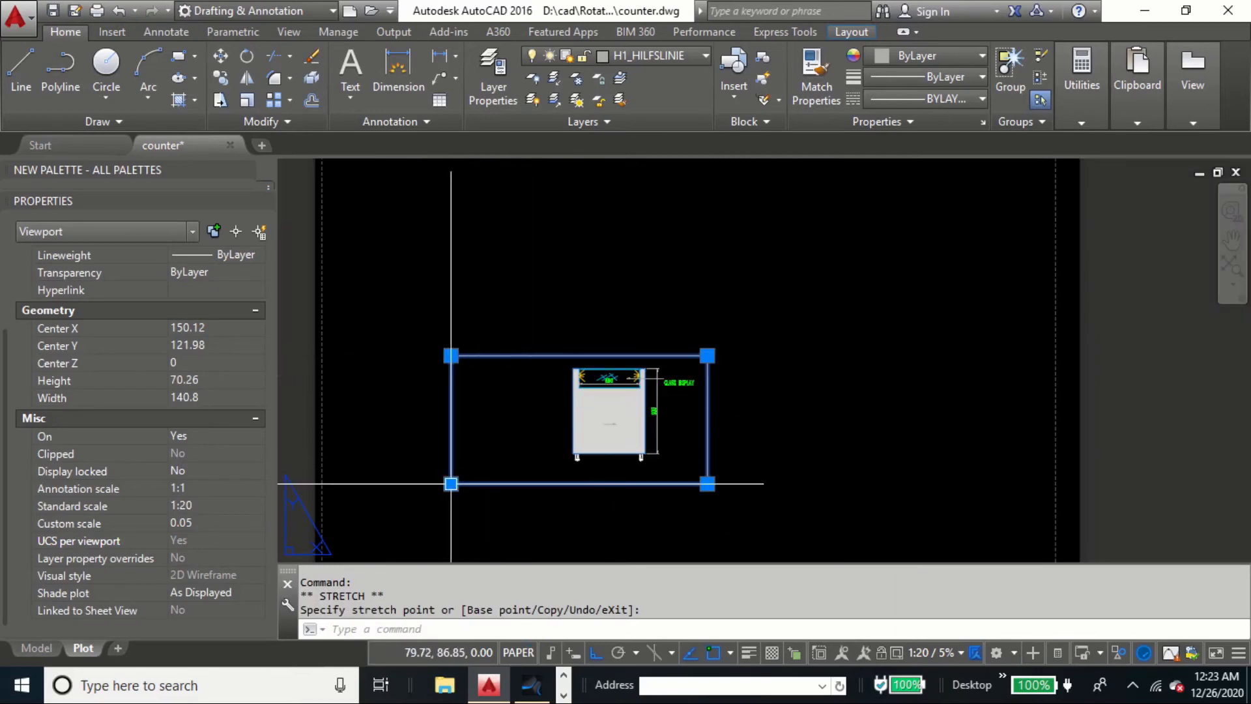
{"action": "left_click", "coordinate": [553, 484]}
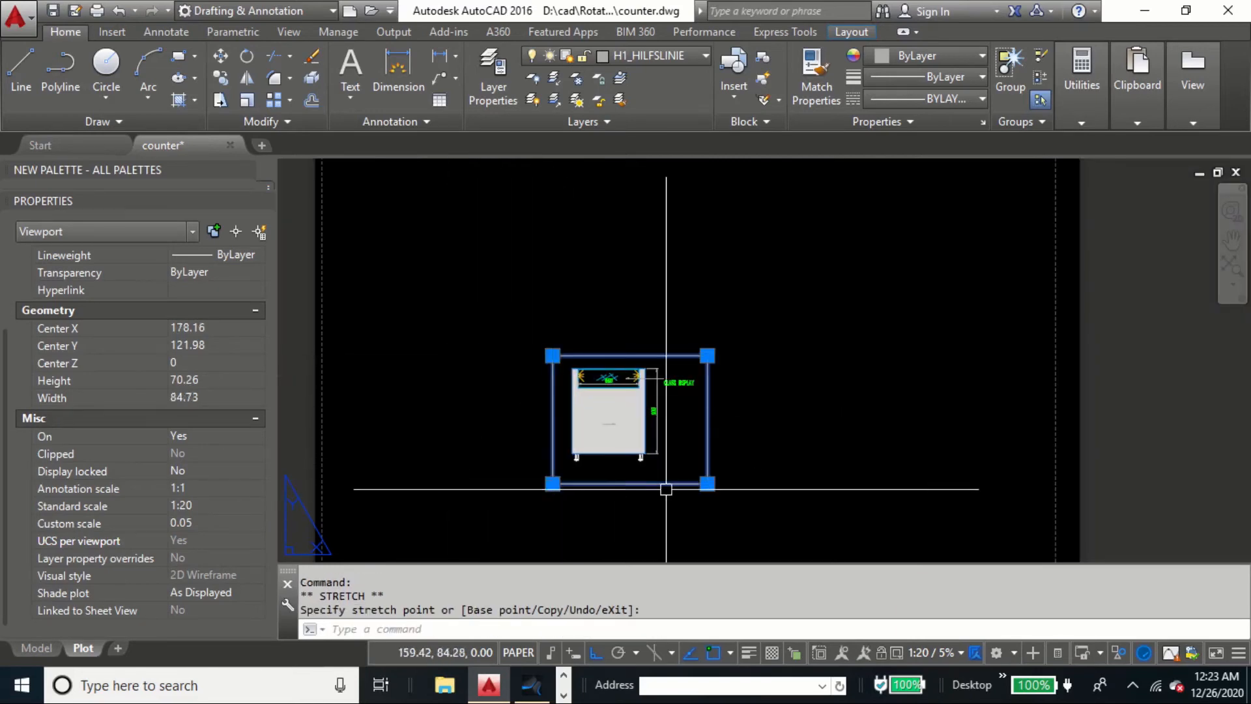
{"action": "left_click", "coordinate": [707, 474]}
{"action": "left_click", "coordinate": [708, 474]}
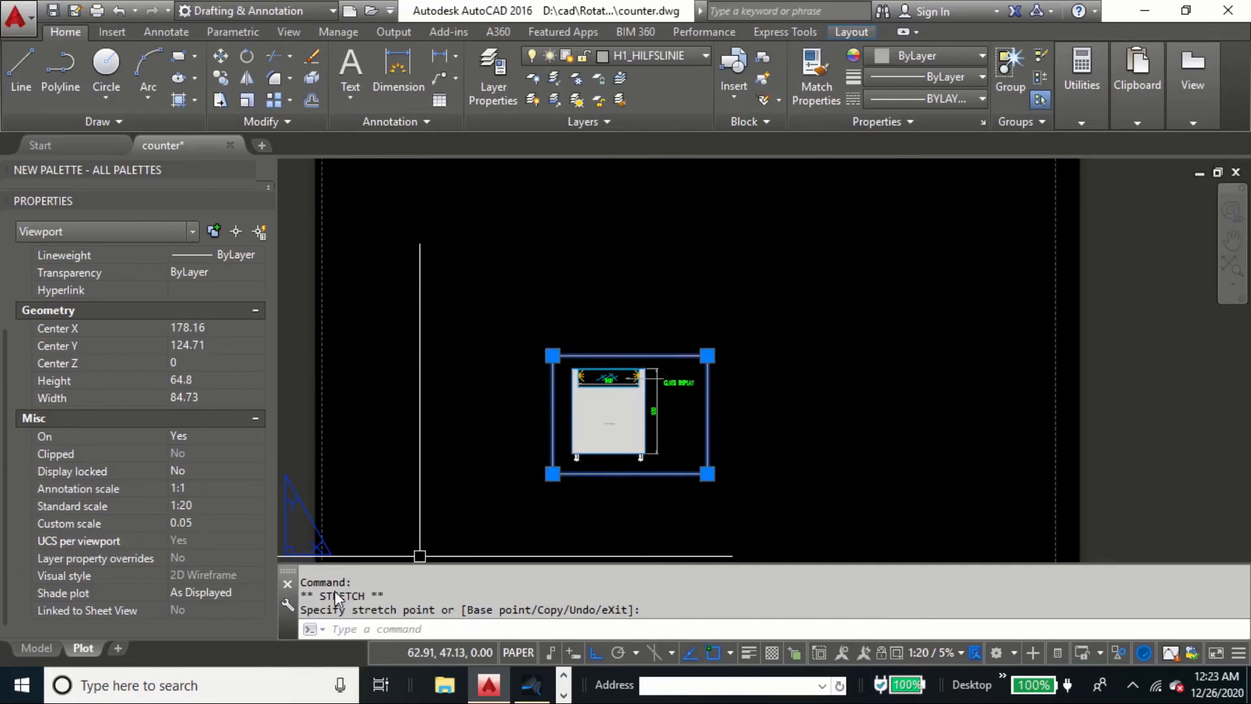
Step: Set model space to the Top view and return to the Plot layout
{"action": "left_click", "coordinate": [36, 648]}
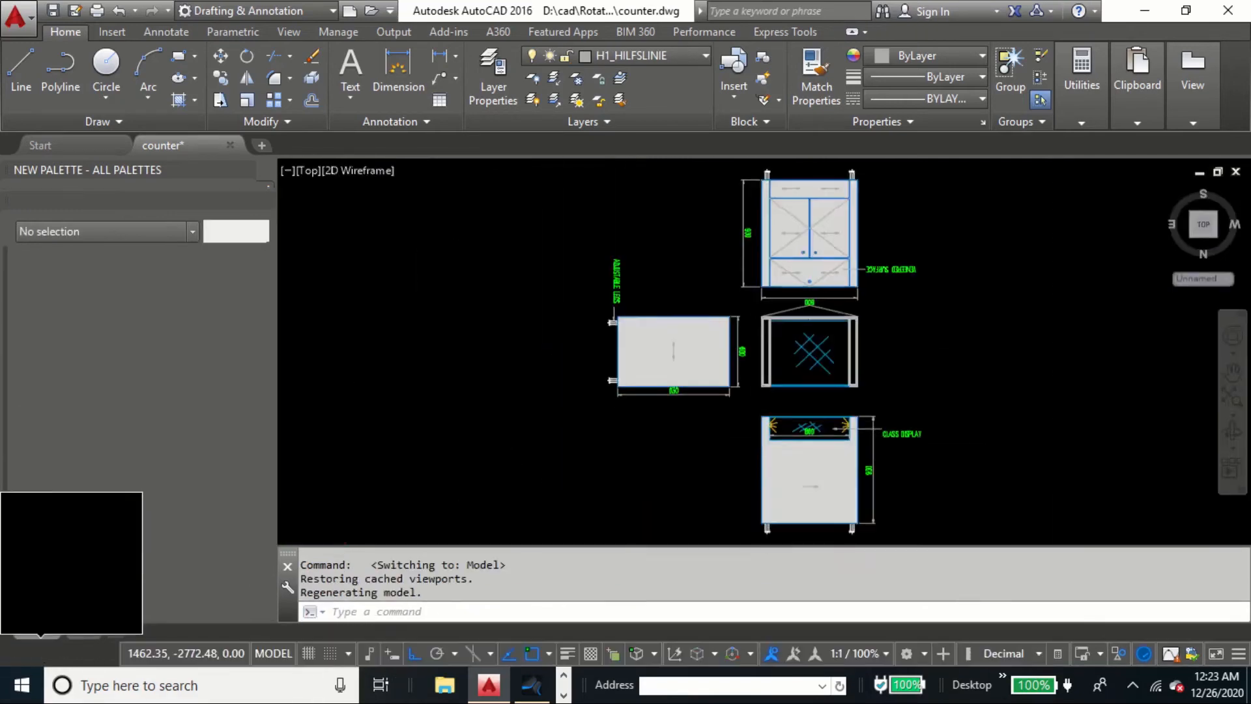
{"action": "left_click", "coordinate": [310, 174]}
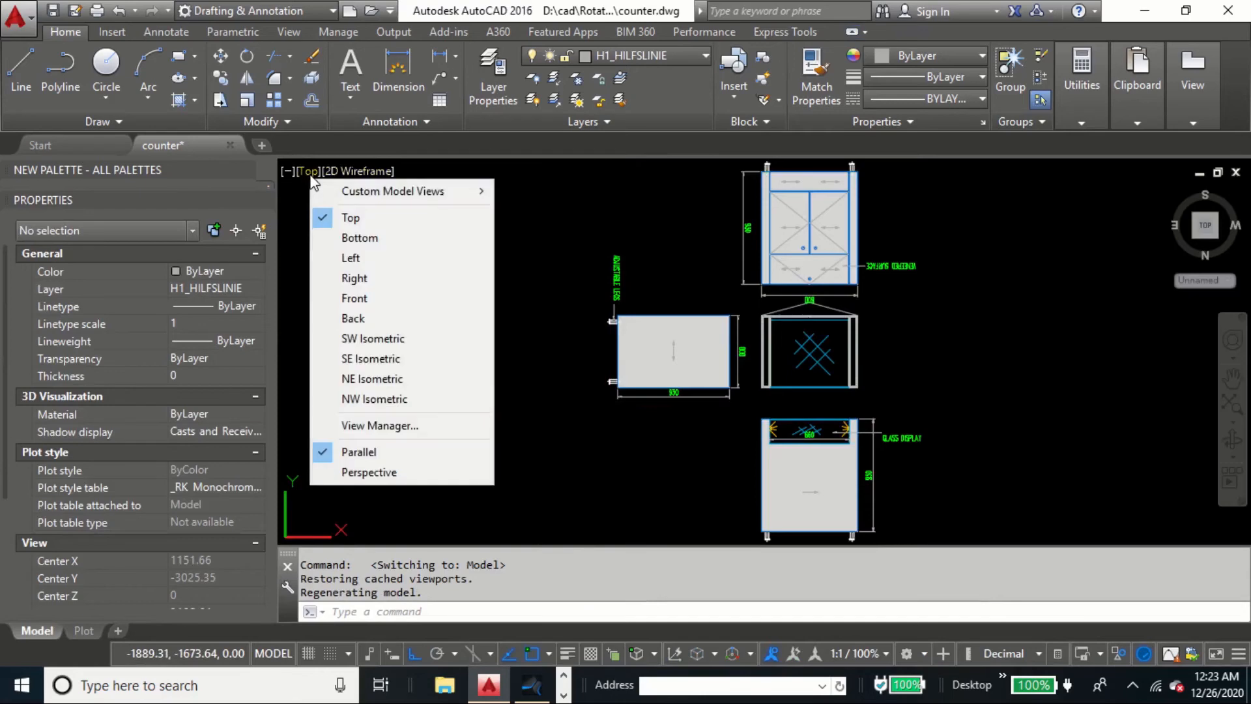
{"action": "left_click", "coordinate": [377, 219]}
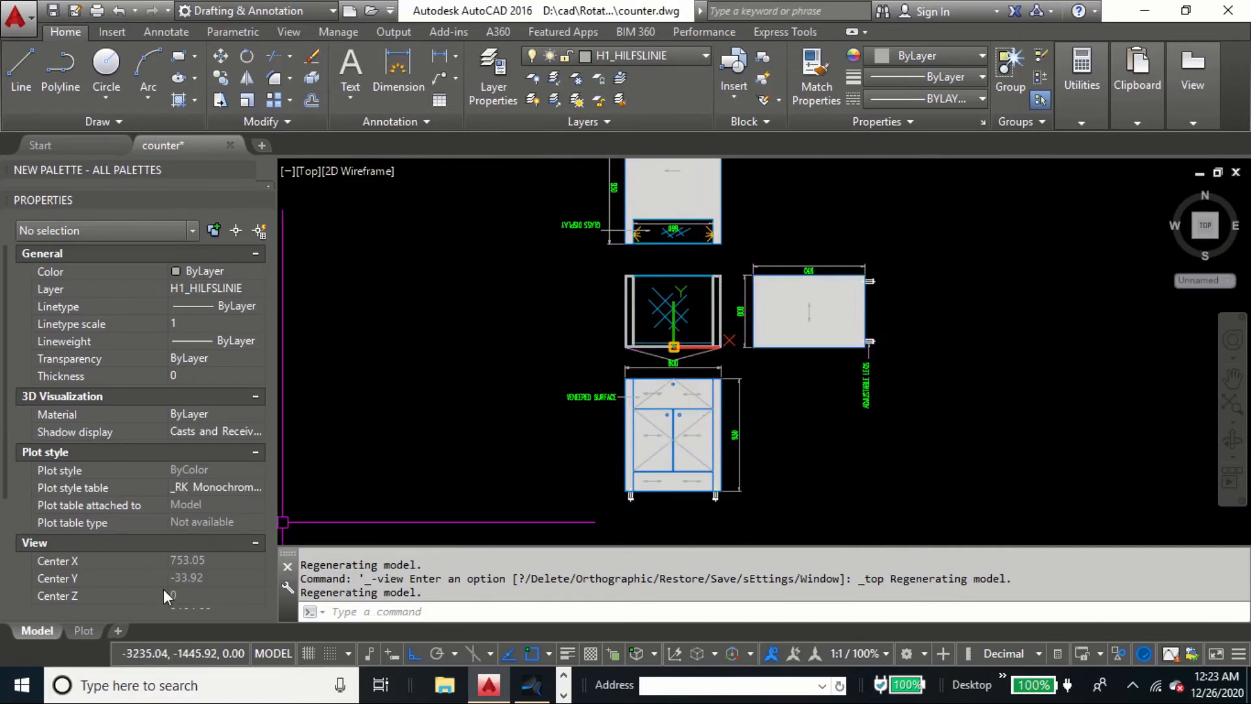
{"action": "left_click", "coordinate": [83, 631]}
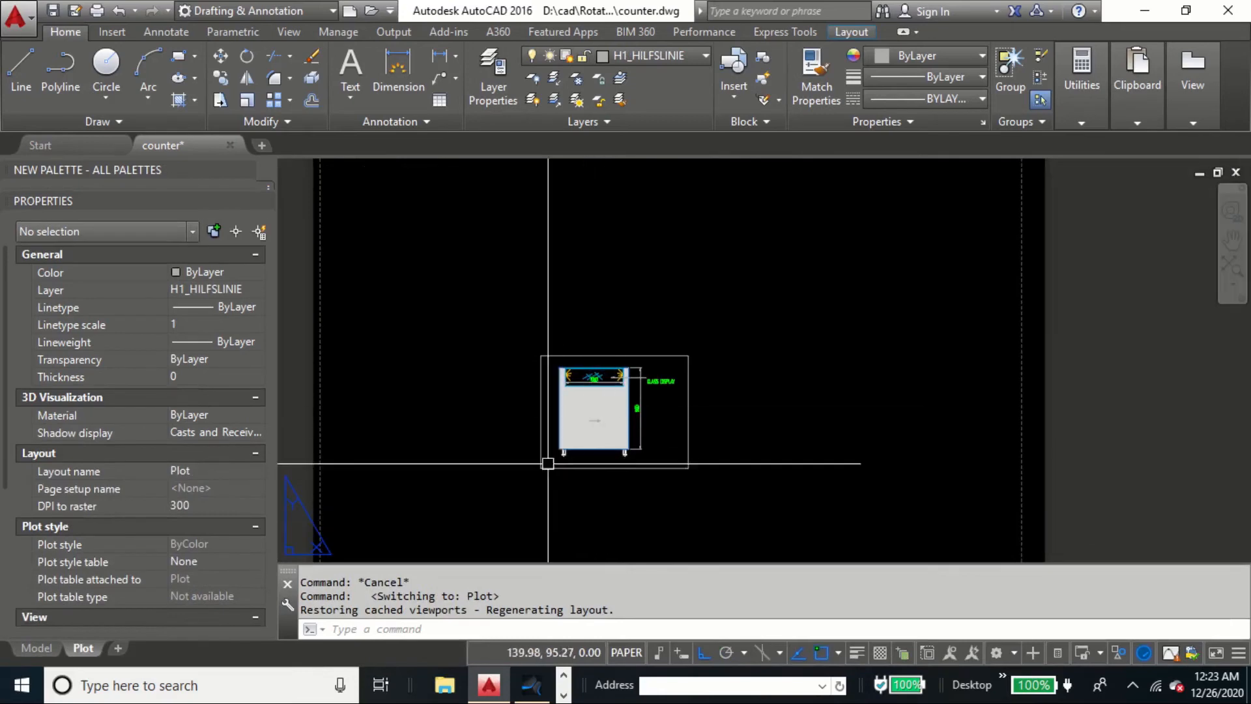
Step: Copy the rear-view viewport straight up, directly above the original on the sheet
{"action": "scroll", "coordinate": [548, 463], "scroll_direction": "up", "scroll_amount": 2}
{"action": "middle_click_drag", "start_coordinate": [729, 363], "coordinate": [672, 347]}
{"action": "left_click", "coordinate": [726, 368]}
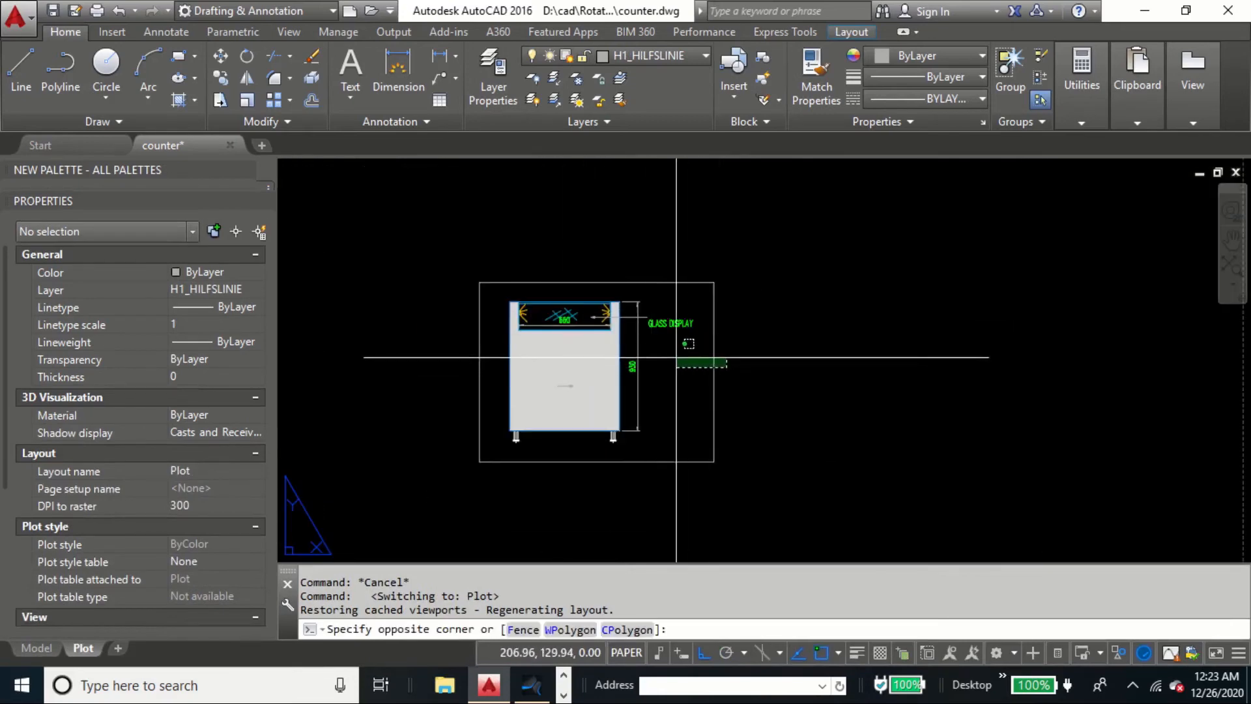
{"action": "left_click", "coordinate": [676, 357]}
{"action": "scroll", "coordinate": [678, 358], "scroll_direction": "down", "scroll_amount": 2}
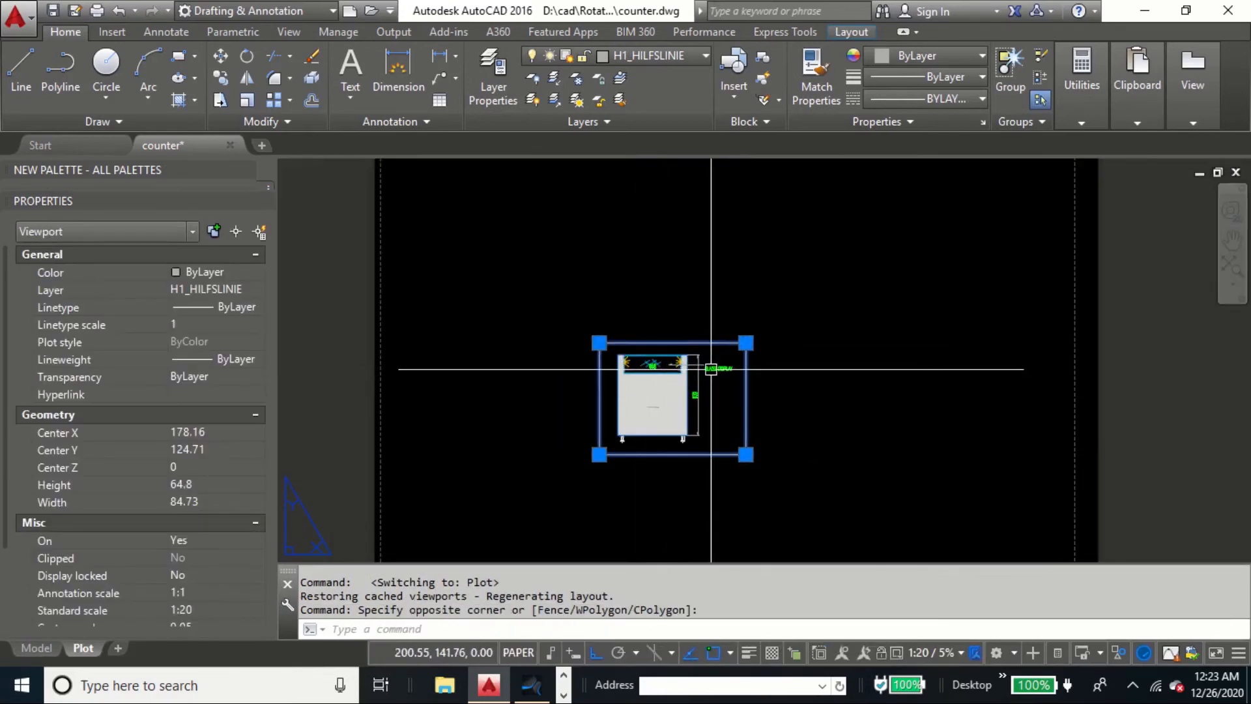
{"action": "type", "text": "co"}
{"action": "key", "text": "Return"}
{"action": "left_click", "coordinate": [780, 419]}
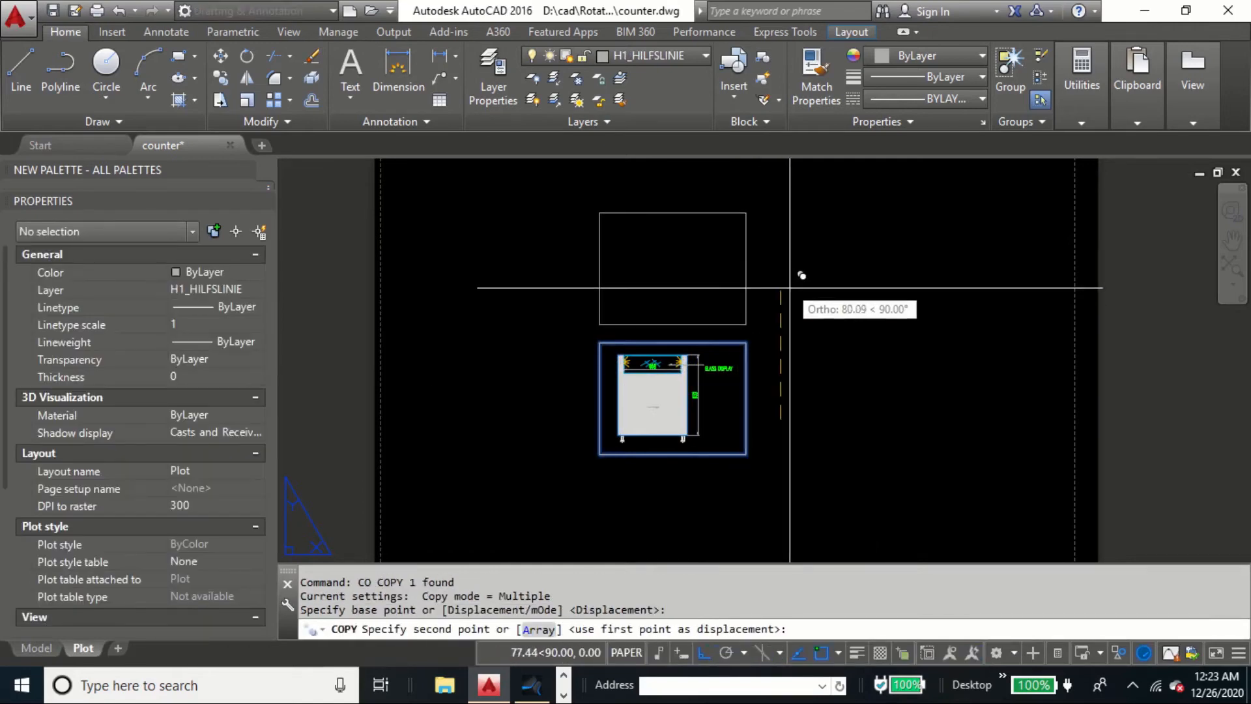
{"action": "left_click", "coordinate": [786, 292]}
{"action": "key", "text": "Escape"}
{"action": "middle_click_drag", "start_coordinate": [744, 228], "coordinate": [749, 307]}
{"action": "scroll", "coordinate": [731, 305], "scroll_direction": "down", "scroll_amount": 2}
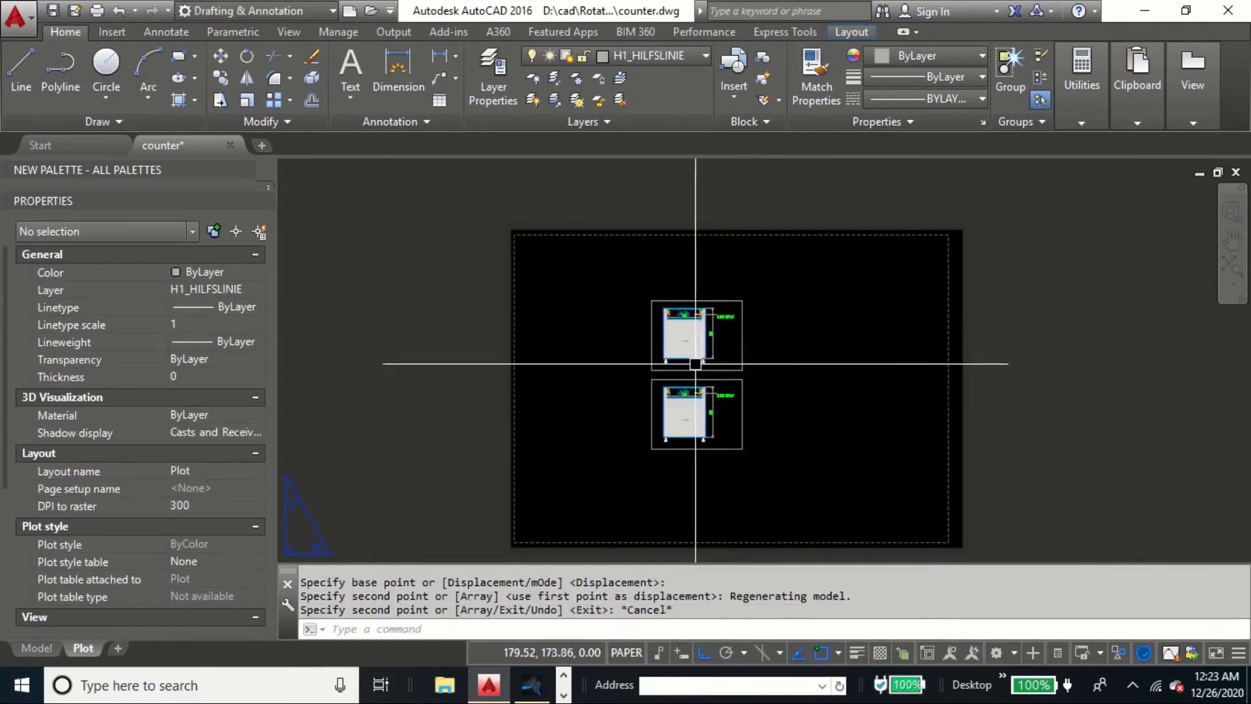
Step: Stretch the copied viewport's upper edge upward to take in the counter's plan
{"action": "scroll", "coordinate": [692, 294], "scroll_direction": "up", "scroll_amount": 2}
{"action": "type", "text": "s"}
{"action": "key", "text": "Return"}
{"action": "left_click", "coordinate": [785, 295]}
{"action": "left_click", "coordinate": [762, 321]}
{"action": "key", "text": "Return"}
{"action": "left_click", "coordinate": [854, 366]}
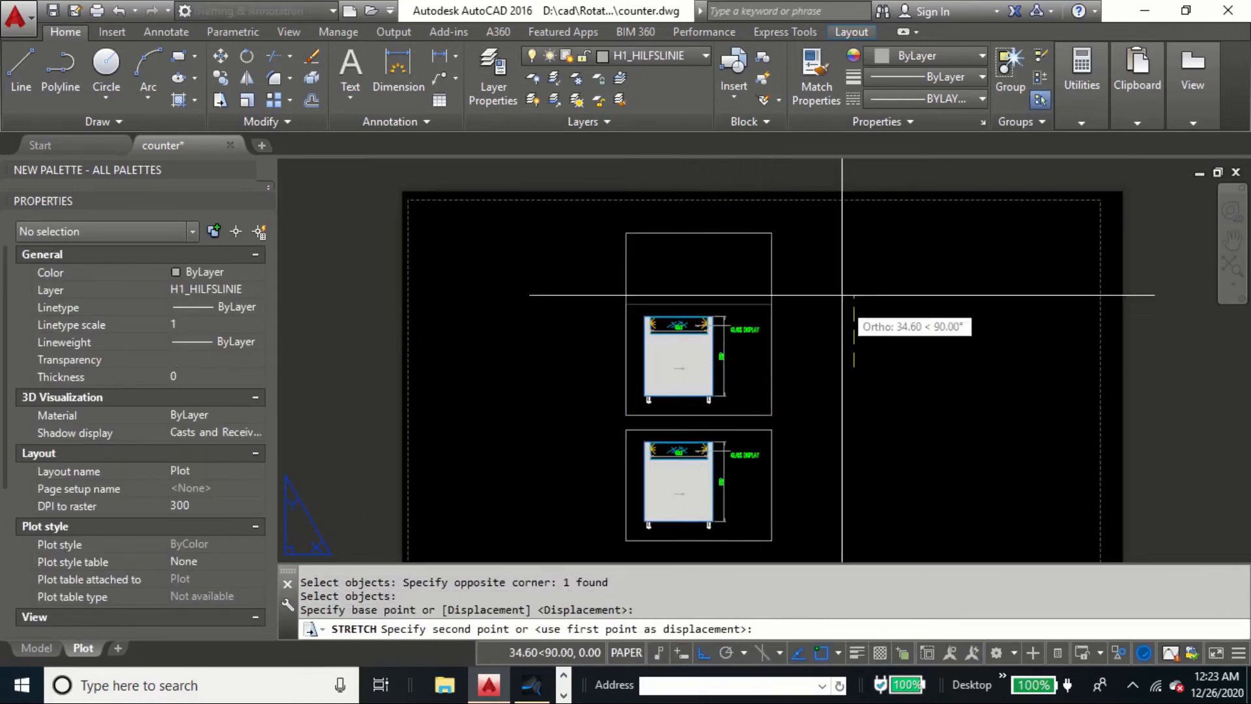
{"action": "left_click", "coordinate": [843, 281]}
Step: Stretch the copied viewport's lower edge up to just below the plan, leaving out the rear view
{"action": "type", "text": "s"}
{"action": "key", "text": "Return"}
{"action": "left_click", "coordinate": [791, 417]}
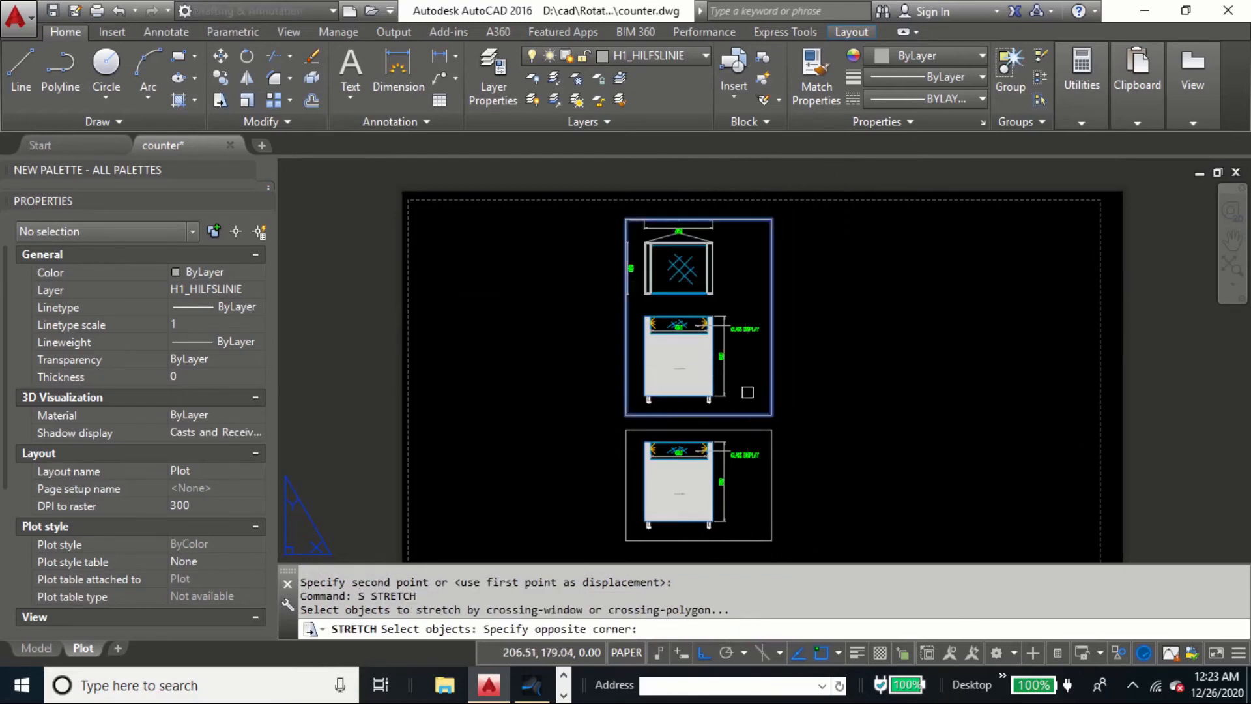
{"action": "left_click", "coordinate": [747, 393]}
{"action": "key", "text": "Return"}
{"action": "left_click", "coordinate": [816, 418]}
{"action": "left_click", "coordinate": [811, 298]}
{"action": "scroll", "coordinate": [769, 280], "scroll_direction": "up", "scroll_amount": 3}
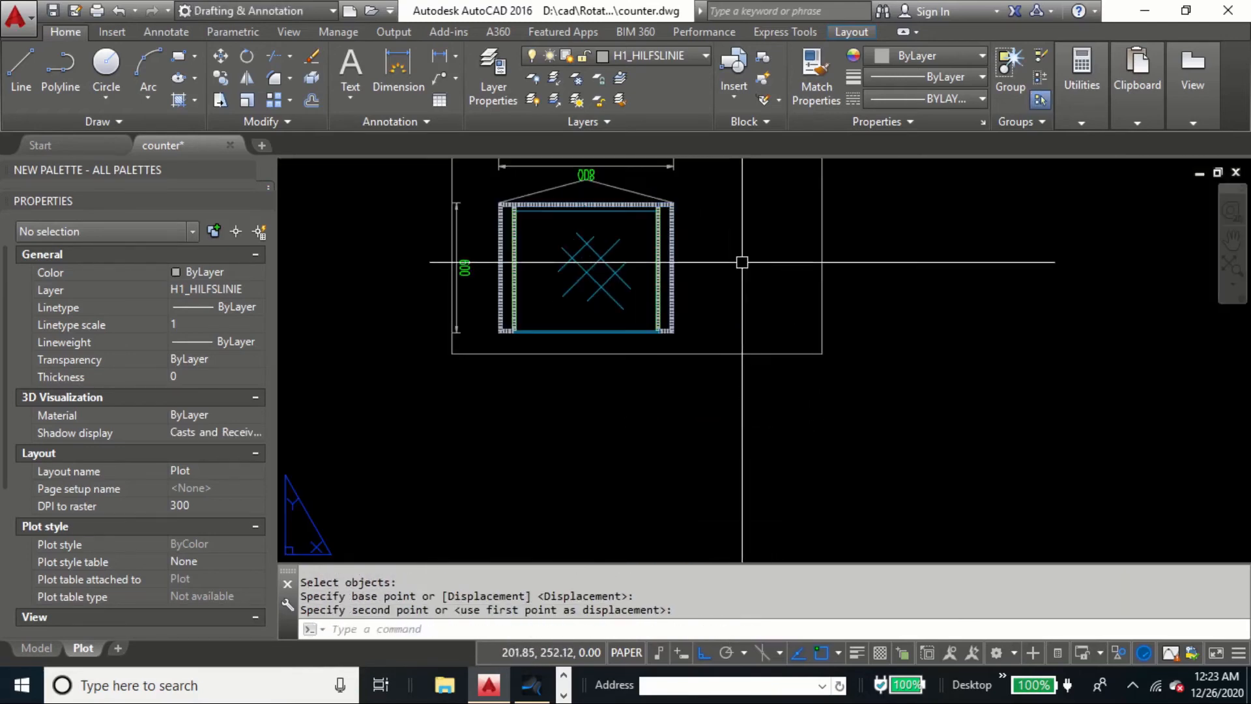
{"action": "scroll", "coordinate": [788, 319], "scroll_direction": "down", "scroll_amount": 1}
{"action": "scroll", "coordinate": [769, 208], "scroll_direction": "up", "scroll_amount": 3}
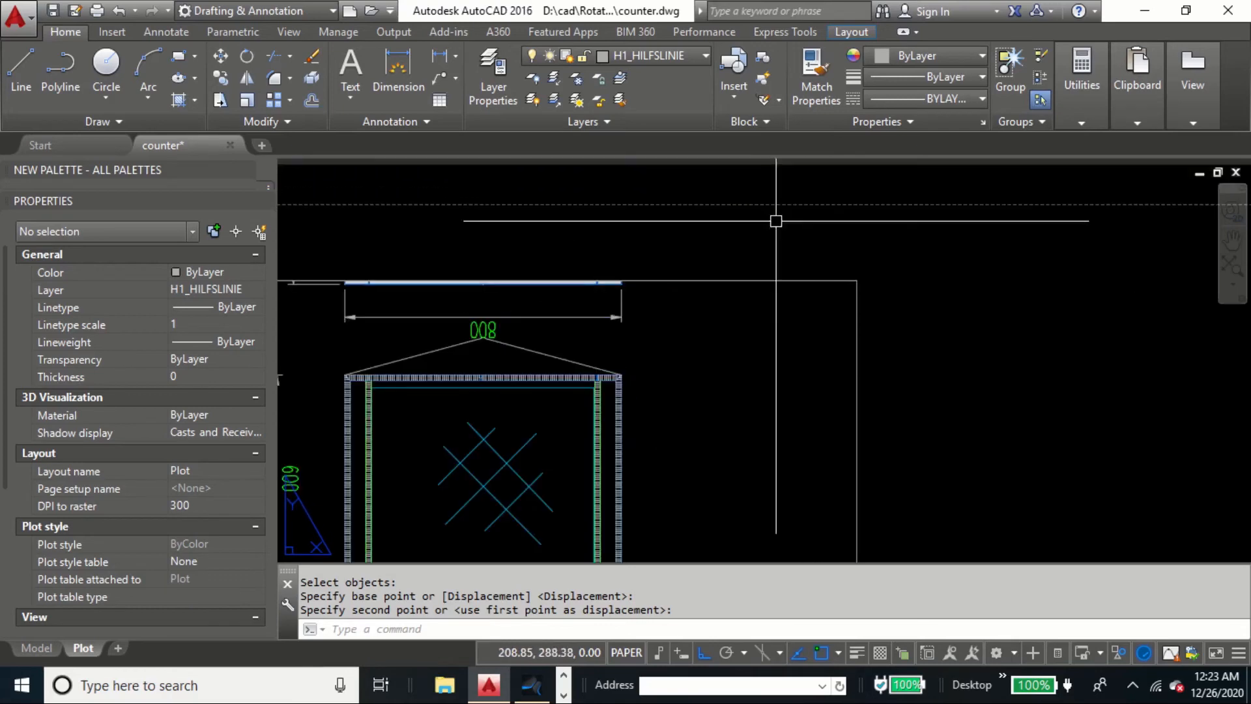
{"action": "type", "text": "s"}
{"action": "key", "text": "Return"}
{"action": "left_click", "coordinate": [865, 257]}
{"action": "left_click", "coordinate": [824, 320]}
{"action": "key", "text": "Return"}
{"action": "key", "text": "Escape"}
{"action": "key", "text": "Escape"}
Step: Activate model space inside the plan viewport and return to paper space
{"action": "double_click", "coordinate": [626, 308]}
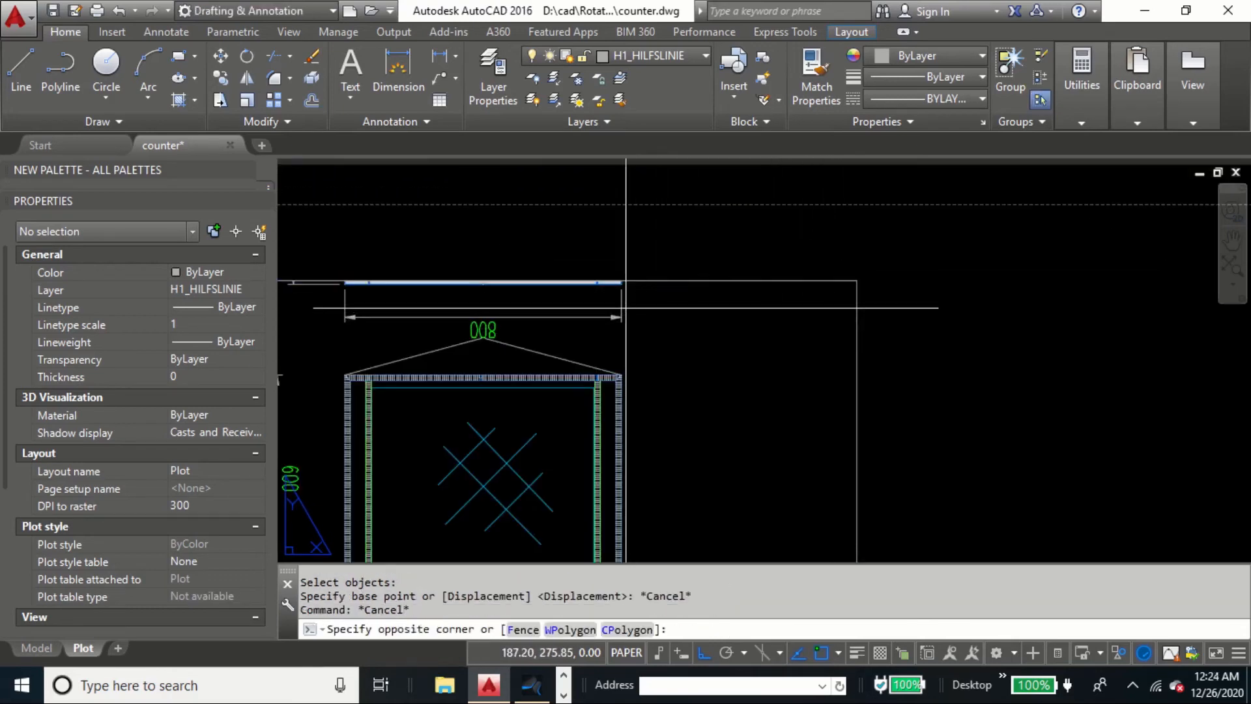
{"action": "double_click", "coordinate": [752, 256]}
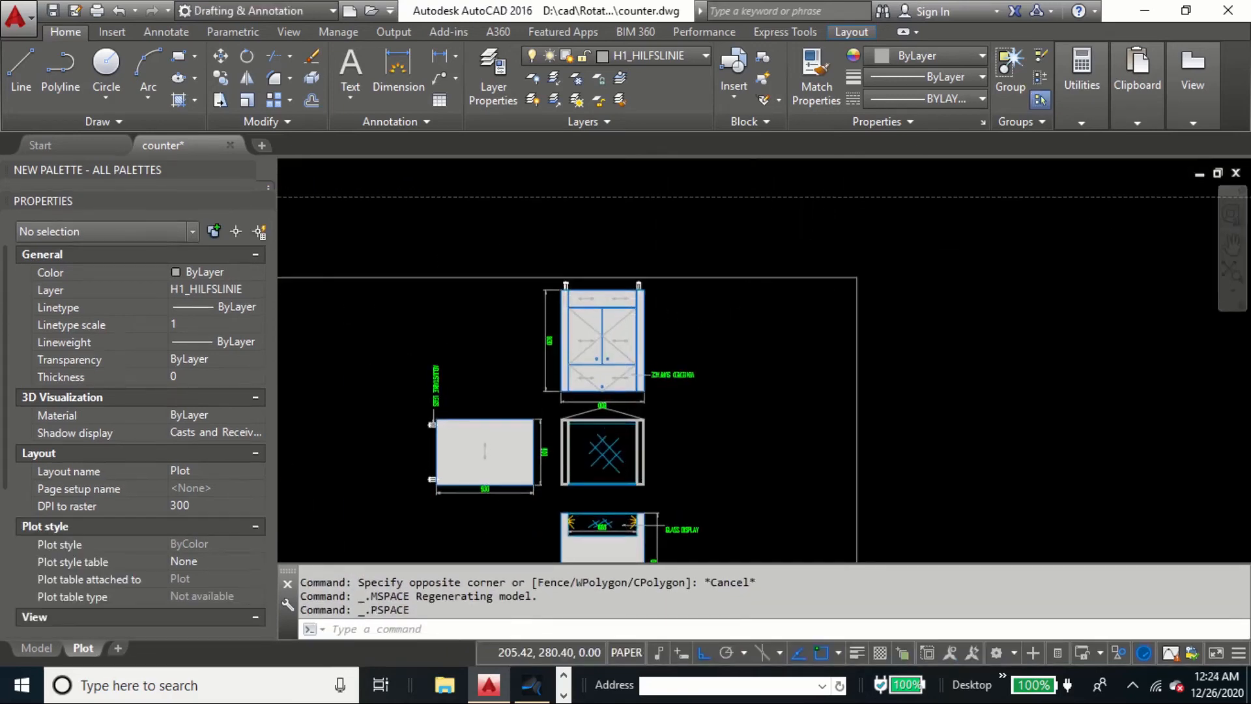
{"action": "scroll", "coordinate": [760, 312], "scroll_direction": "down", "scroll_amount": 5}
{"action": "scroll", "coordinate": [765, 369], "scroll_direction": "up", "scroll_amount": 4}
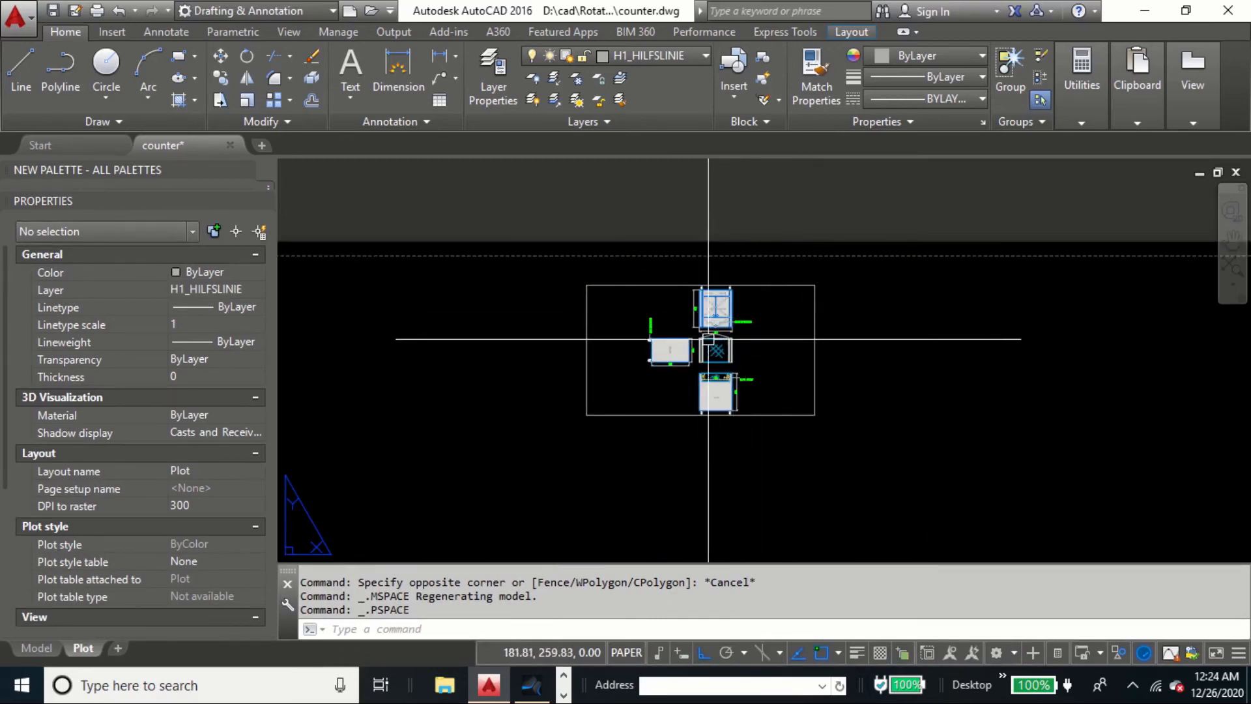
{"action": "scroll", "coordinate": [721, 314], "scroll_direction": "up", "scroll_amount": 2}
{"action": "scroll", "coordinate": [716, 319], "scroll_direction": "down", "scroll_amount": 4}
{"action": "scroll", "coordinate": [689, 414], "scroll_direction": "up", "scroll_amount": 2}
{"action": "middle_click_drag", "start_coordinate": [684, 415], "coordinate": [687, 404]}
Step: Erase the upper viewport from the layout
{"action": "type", "text": "e"}
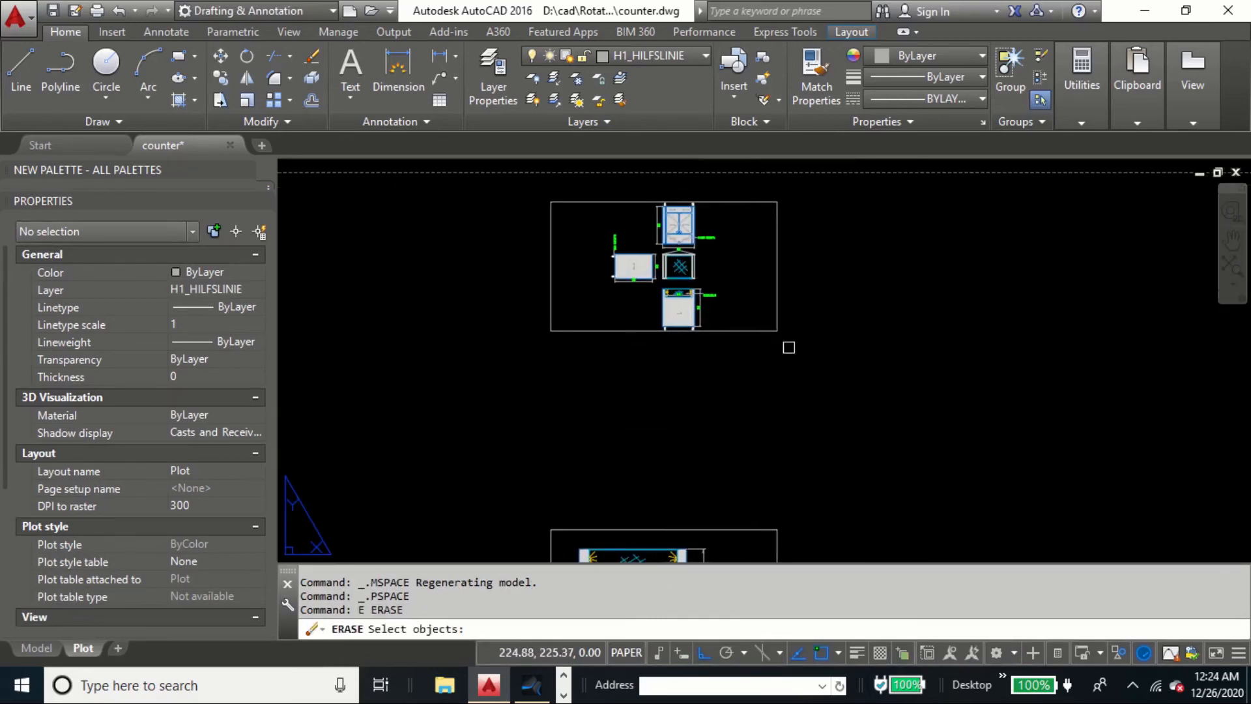
{"action": "left_click", "coordinate": [789, 349]}
{"action": "left_click", "coordinate": [743, 316]}
{"action": "key", "text": "space"}
{"action": "scroll", "coordinate": [729, 352], "scroll_direction": "down", "scroll_amount": 4}
Step: Copy the remaining rear-view viewport straight up, leaving a gap between the two viewports
{"action": "type", "text": "co"}
{"action": "key", "text": "space"}
{"action": "scroll", "coordinate": [743, 388], "scroll_direction": "up", "scroll_amount": 2}
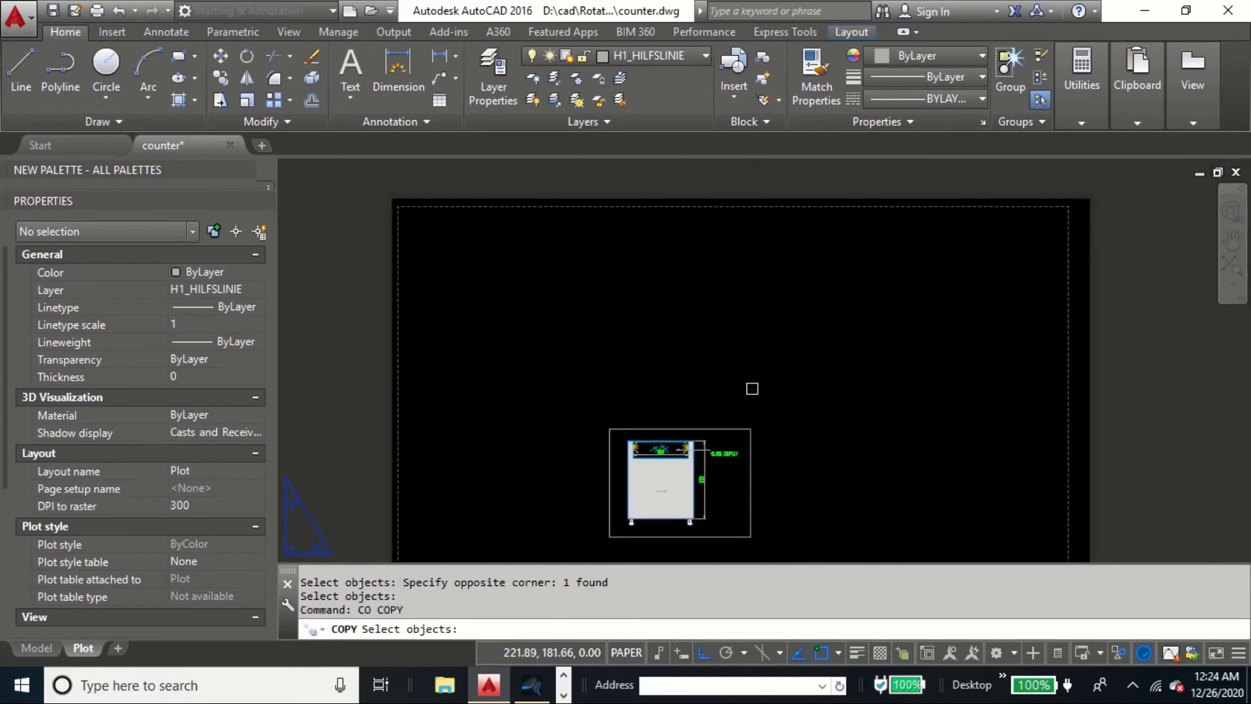
{"action": "left_click", "coordinate": [752, 456]}
{"action": "key", "text": "space"}
{"action": "left_click", "coordinate": [807, 453]}
{"action": "left_click", "coordinate": [808, 334]}
{"action": "key", "text": "Escape"}
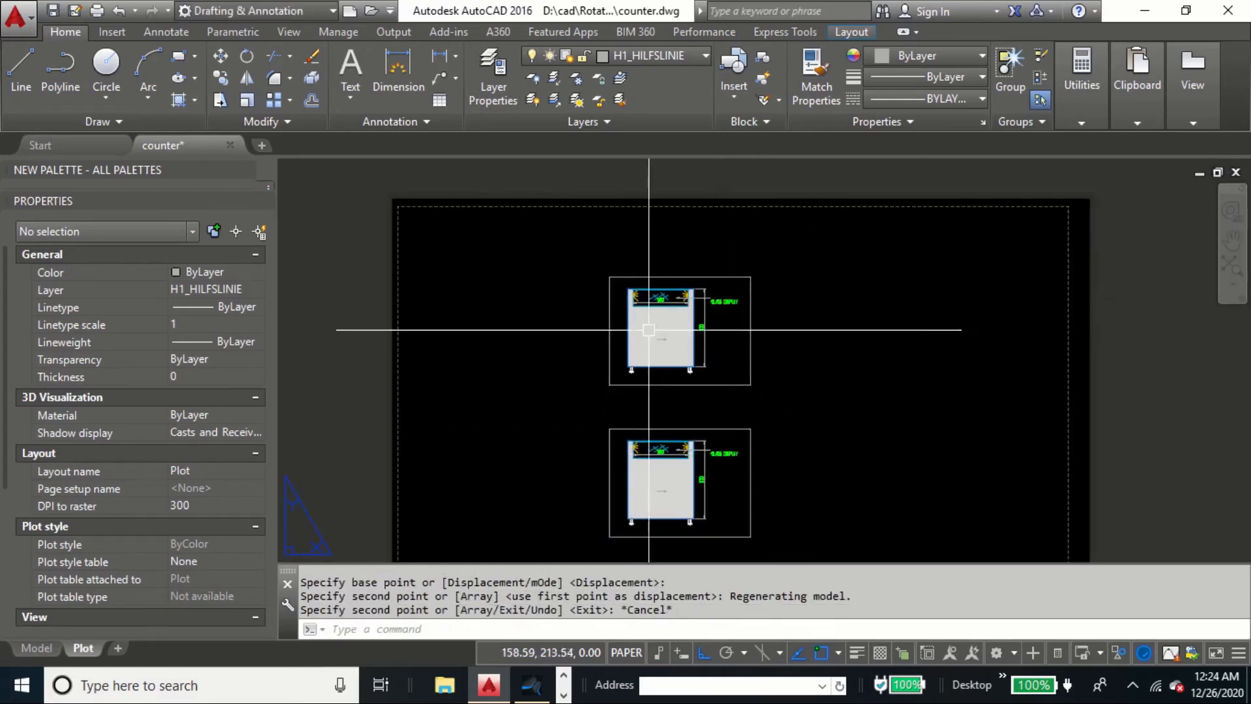
Step: Enter and leave the upper viewport's model space, and undo both space switches
{"action": "double_click", "coordinate": [745, 335]}
{"action": "double_click", "coordinate": [782, 351]}
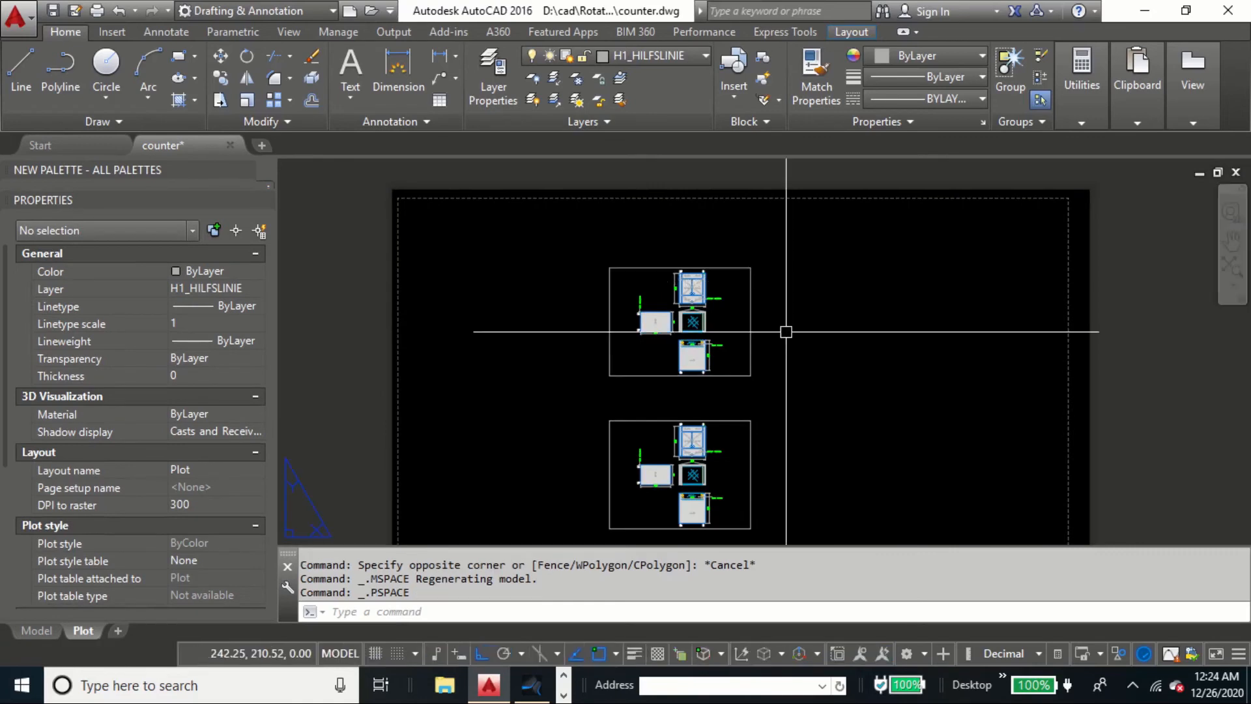
{"action": "type", "text": "u"}
{"action": "key", "text": "Return"}
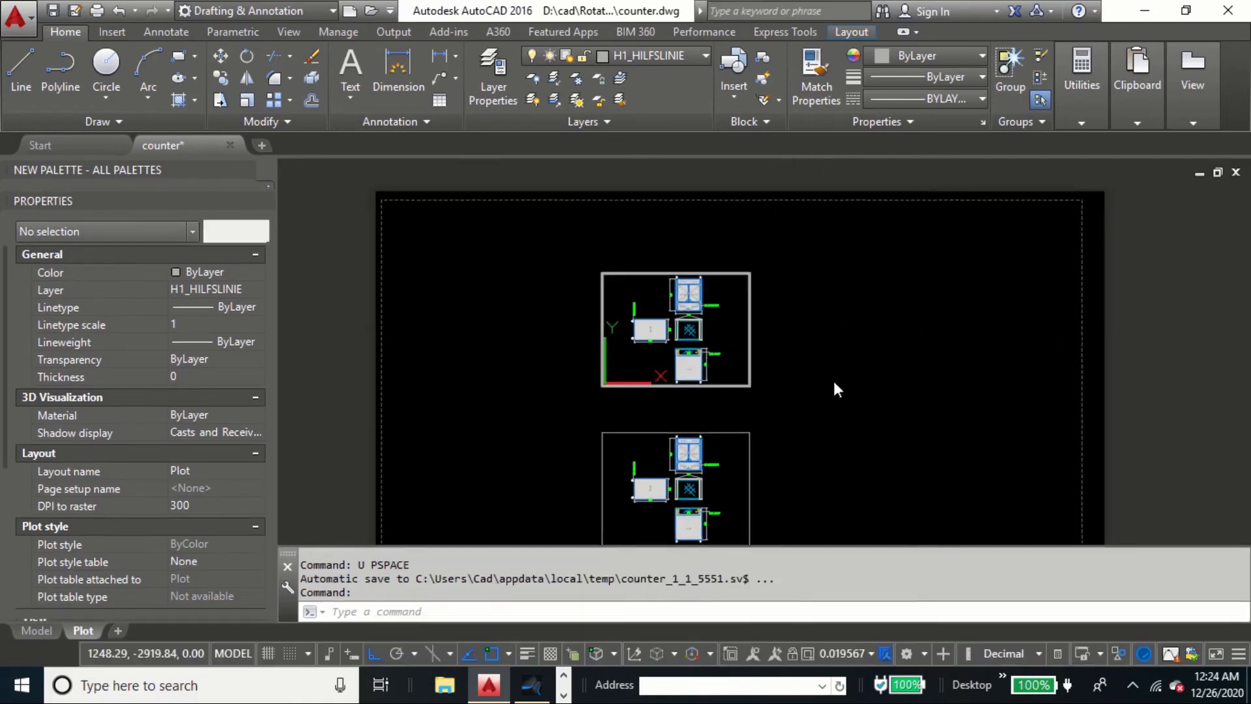
{"action": "type", "text": "u"}
{"action": "key", "text": "Return"}
{"action": "left_click", "coordinate": [792, 342]}
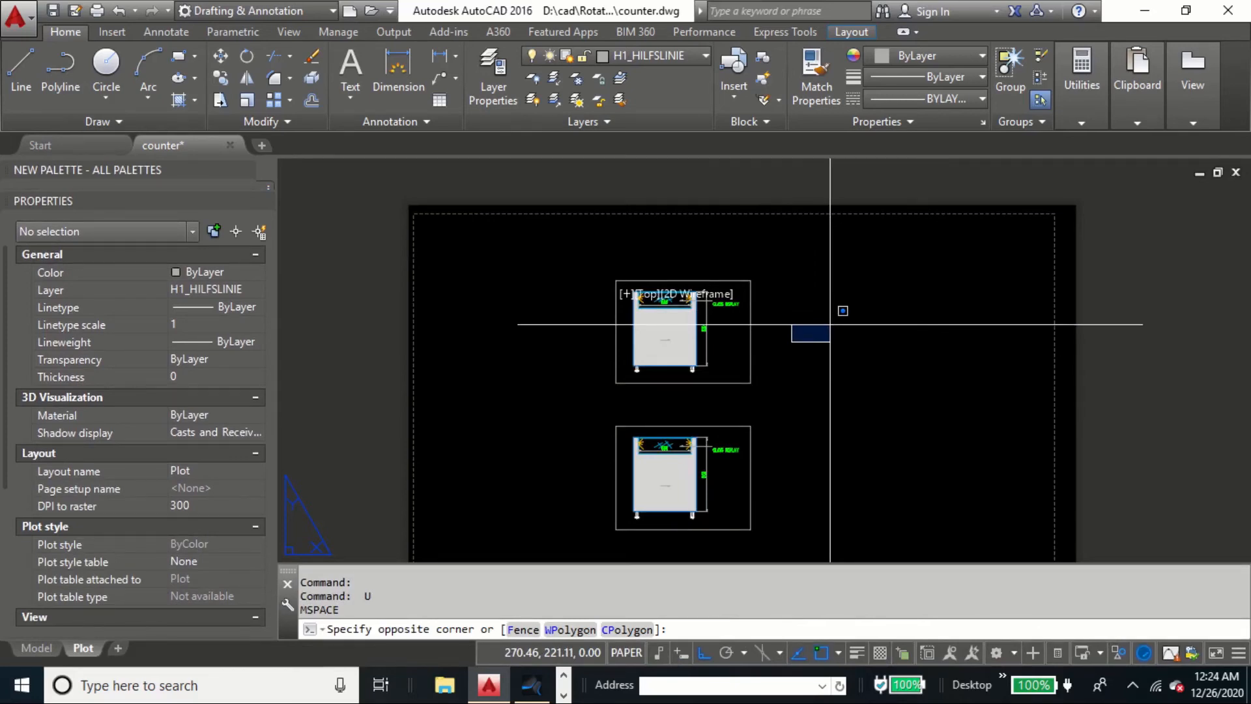
{"action": "key", "text": "Escape"}
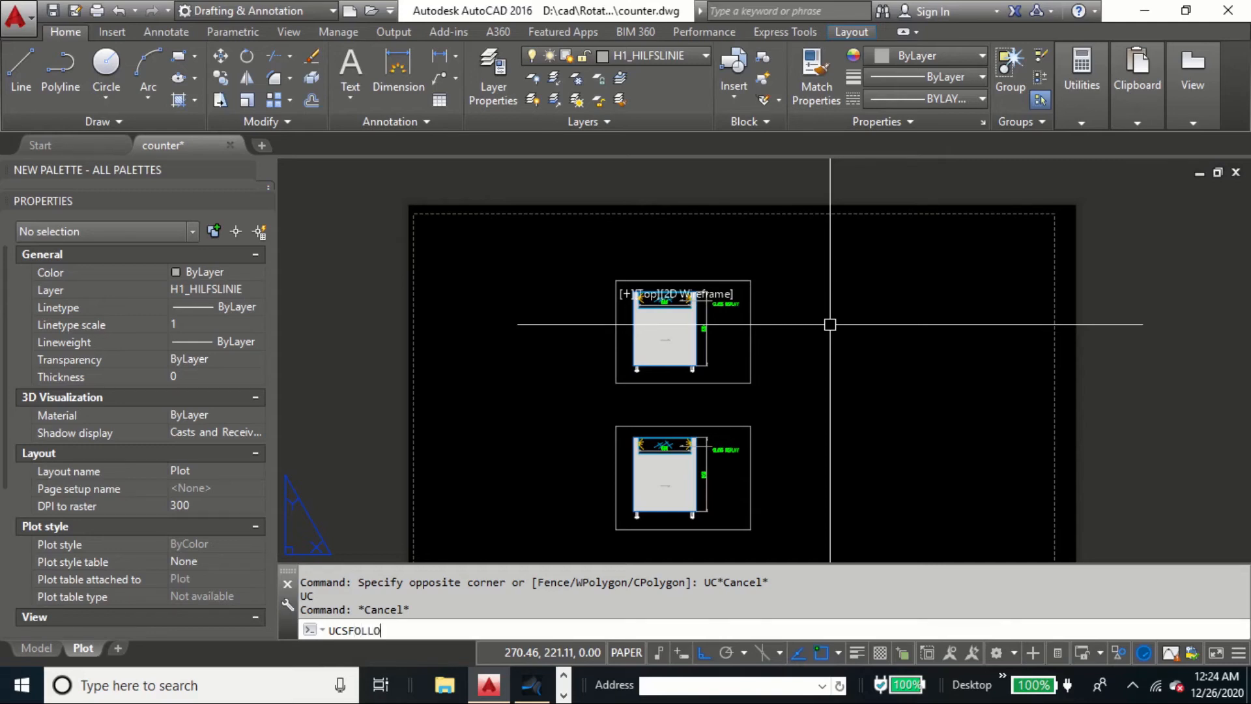
{"action": "type", "text": "W"}
{"action": "key", "text": "Return"}
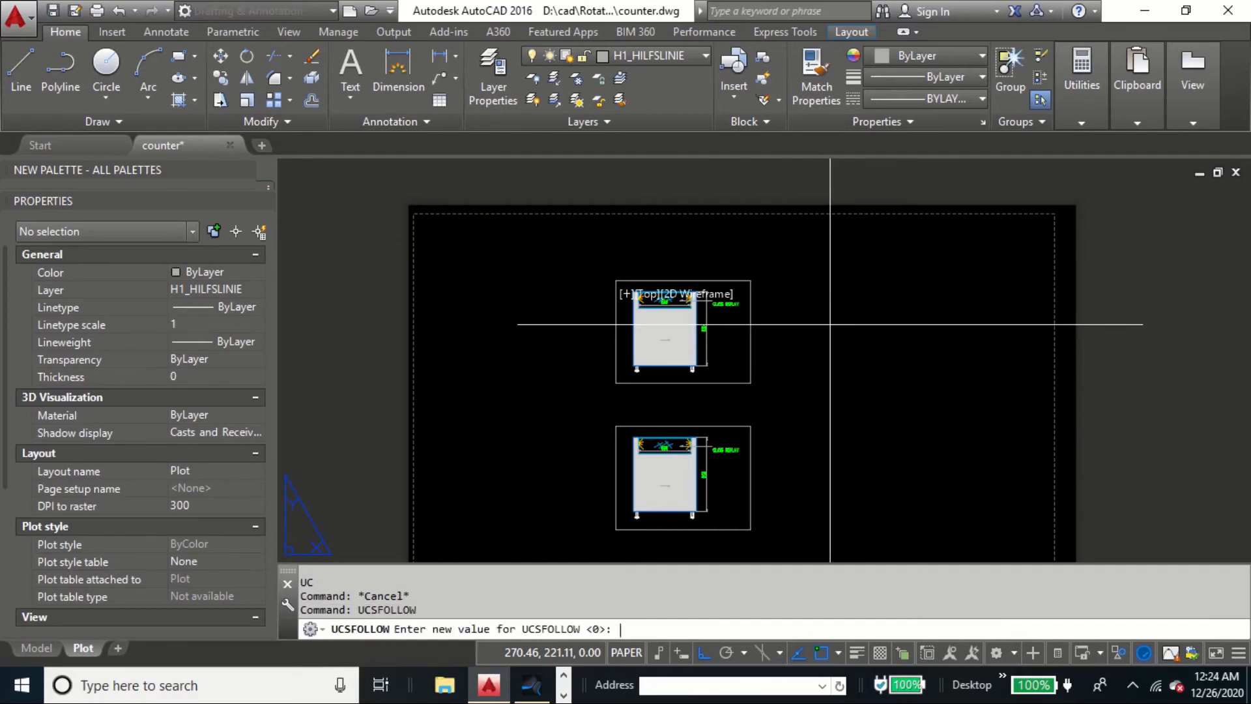
{"action": "key", "text": "Escape"}
{"action": "key", "text": "Escape"}
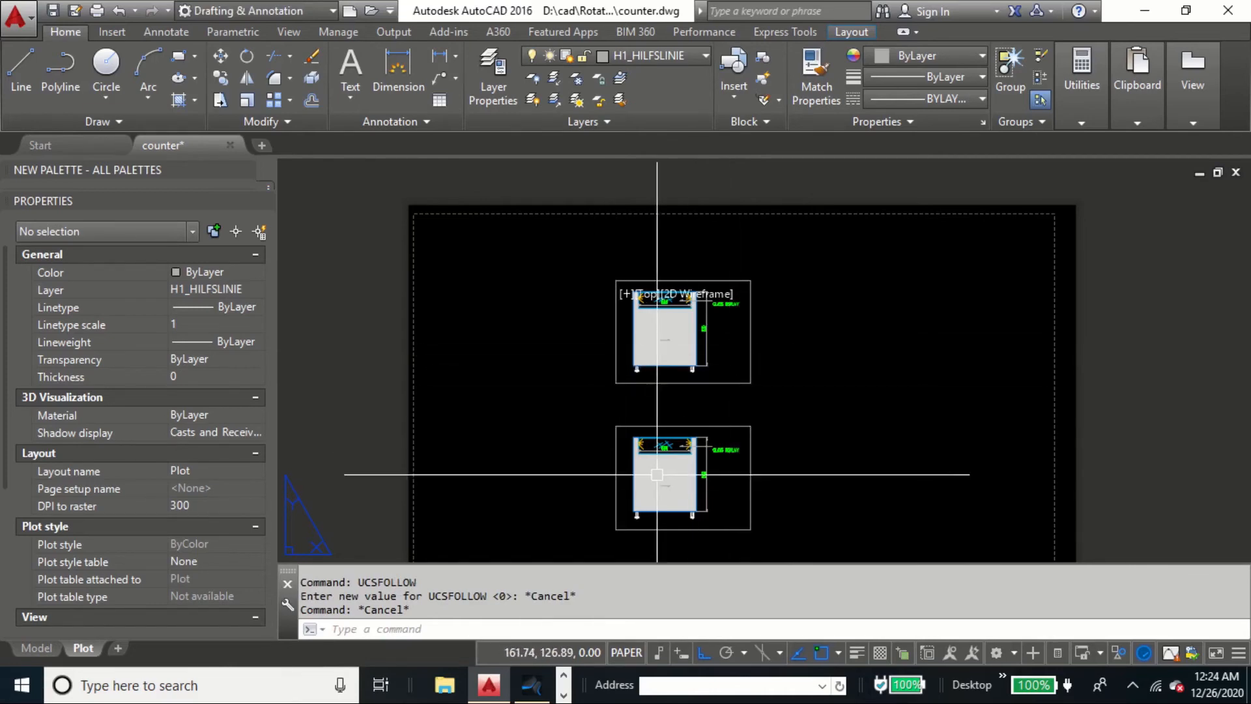
{"action": "key", "text": "Return"}
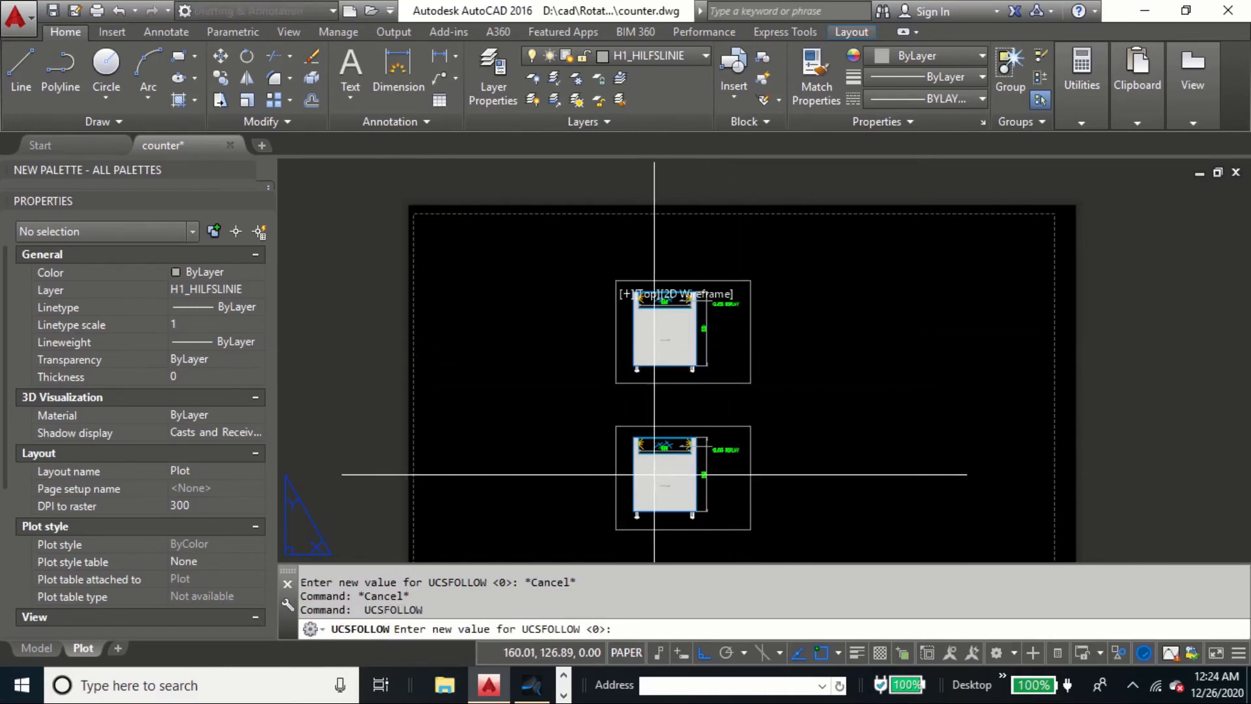
{"action": "key", "text": "Escape"}
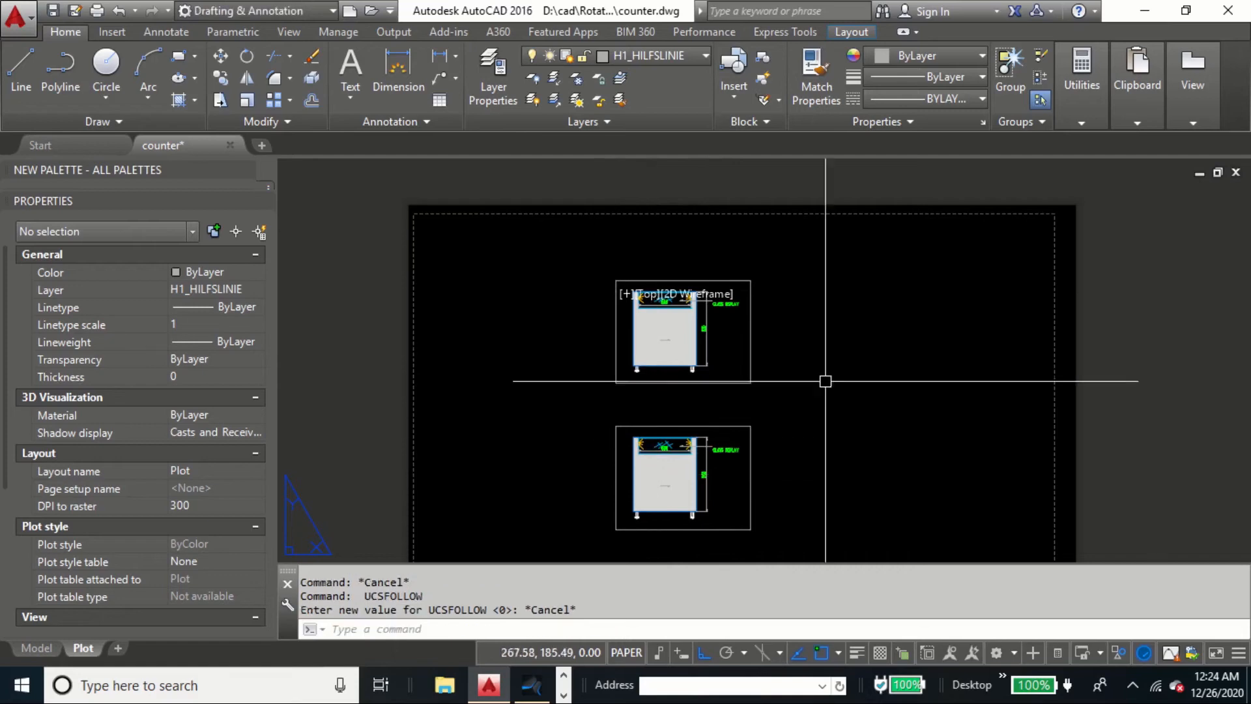
Step: Activate the upper viewport's model space and set its UCSFOLLOW to 0
{"action": "double_click", "coordinate": [730, 342]}
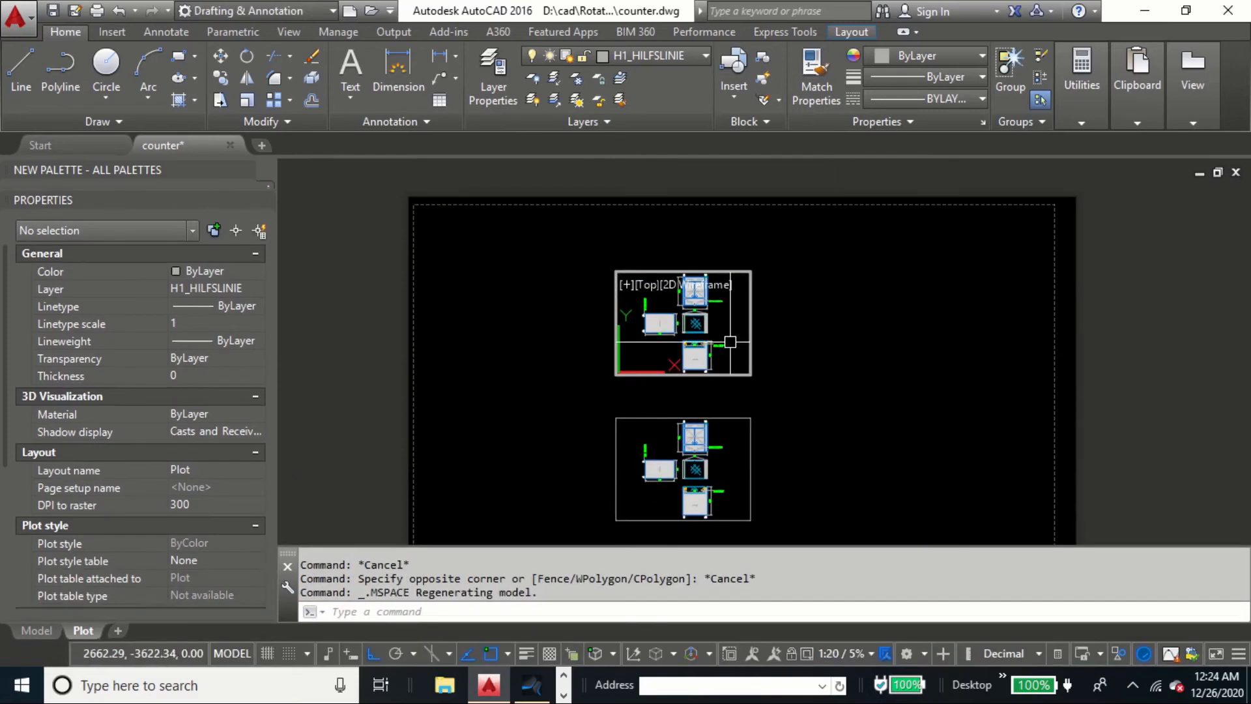
{"action": "key", "text": "Escape"}
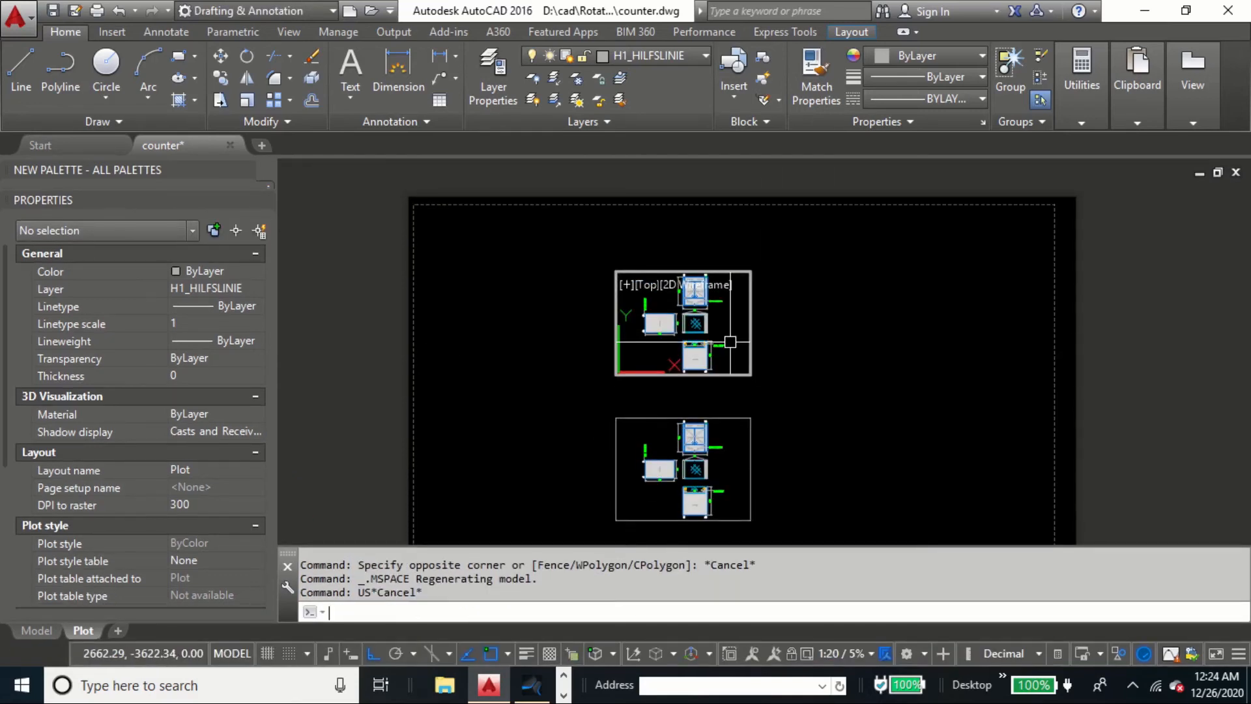
{"action": "type", "text": "UCSFOLLOW"}
{"action": "key", "text": "Return"}
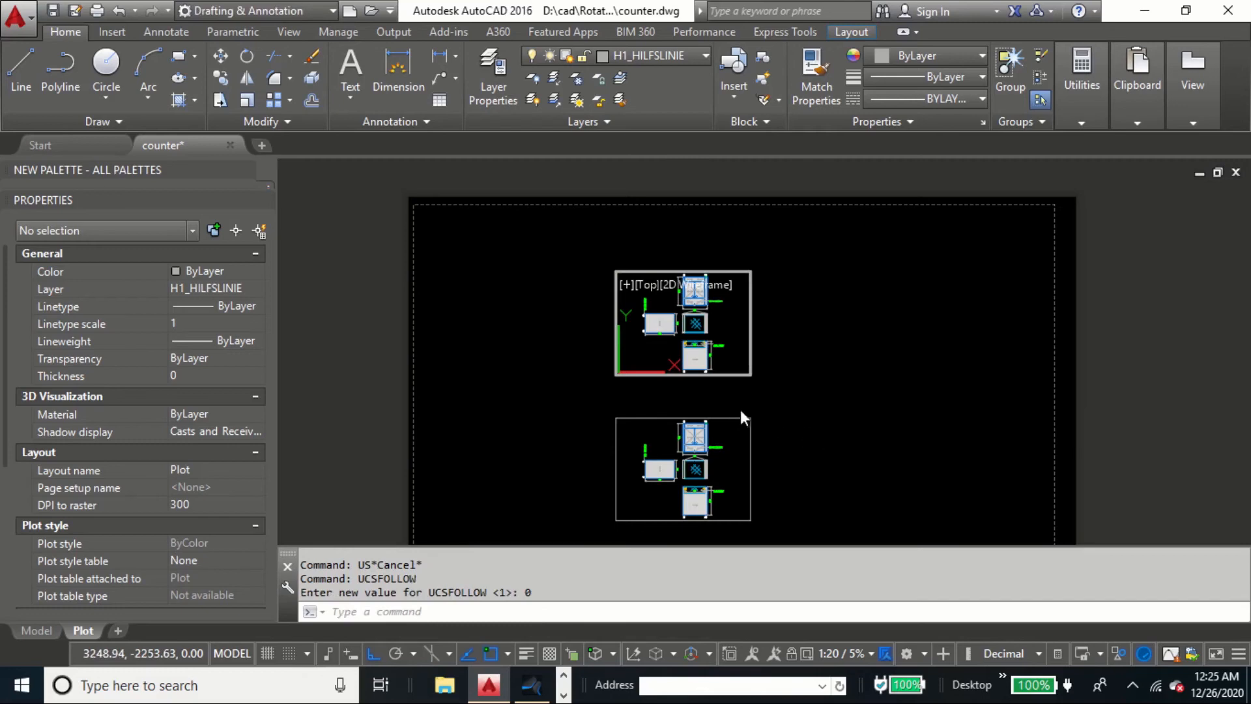
Step: Activate the lower viewport's model space and set its UCSFOLLOW to 0
{"action": "left_click", "coordinate": [662, 440]}
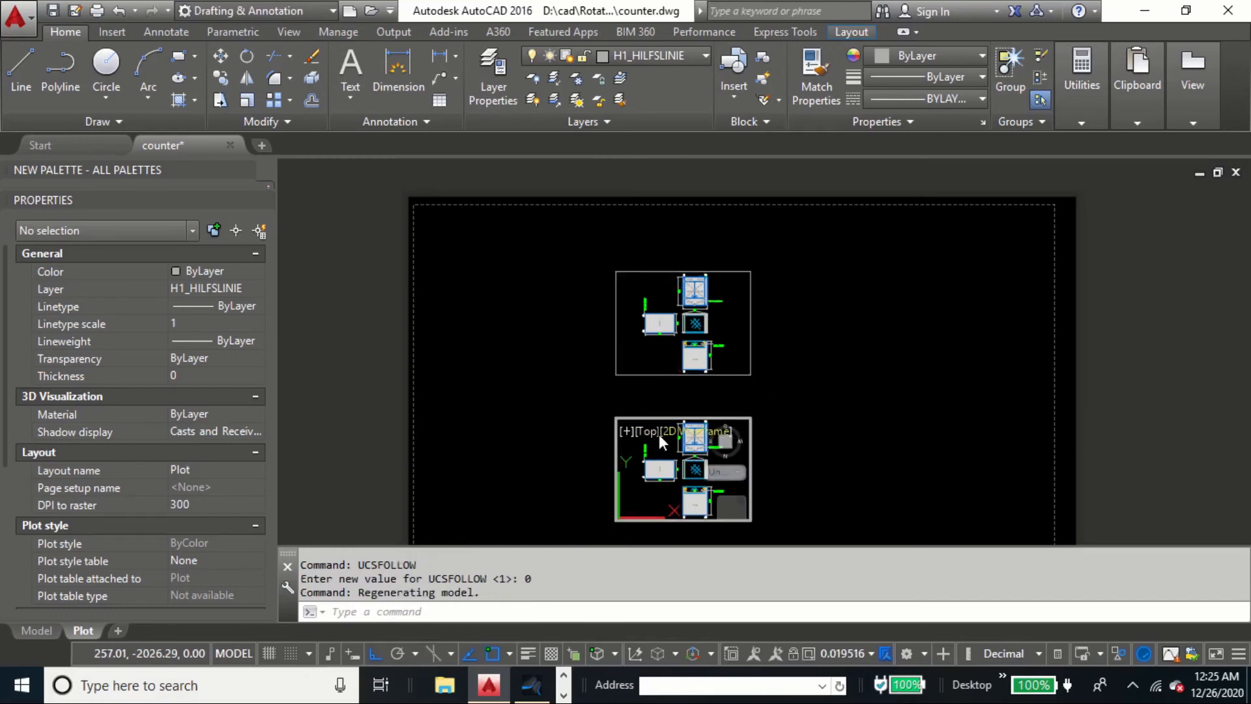
{"action": "type", "text": "ucs"}
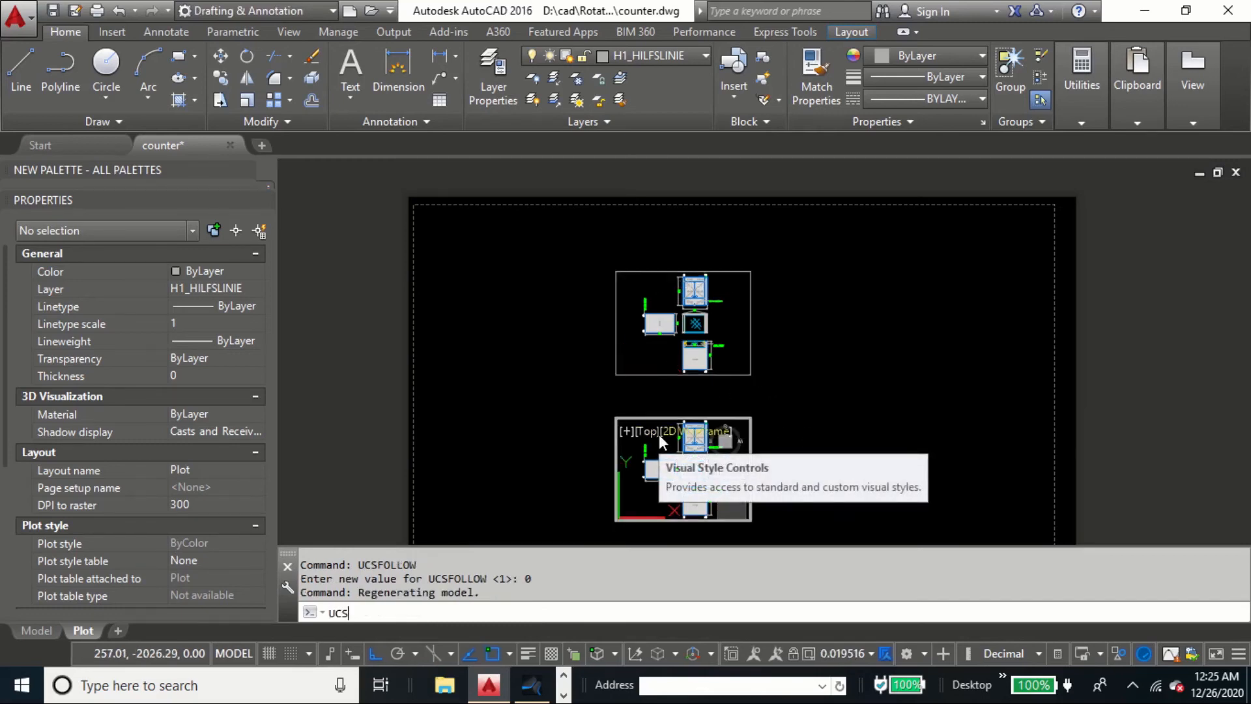
{"action": "type", "text": "follow"}
{"action": "key", "text": "Return"}
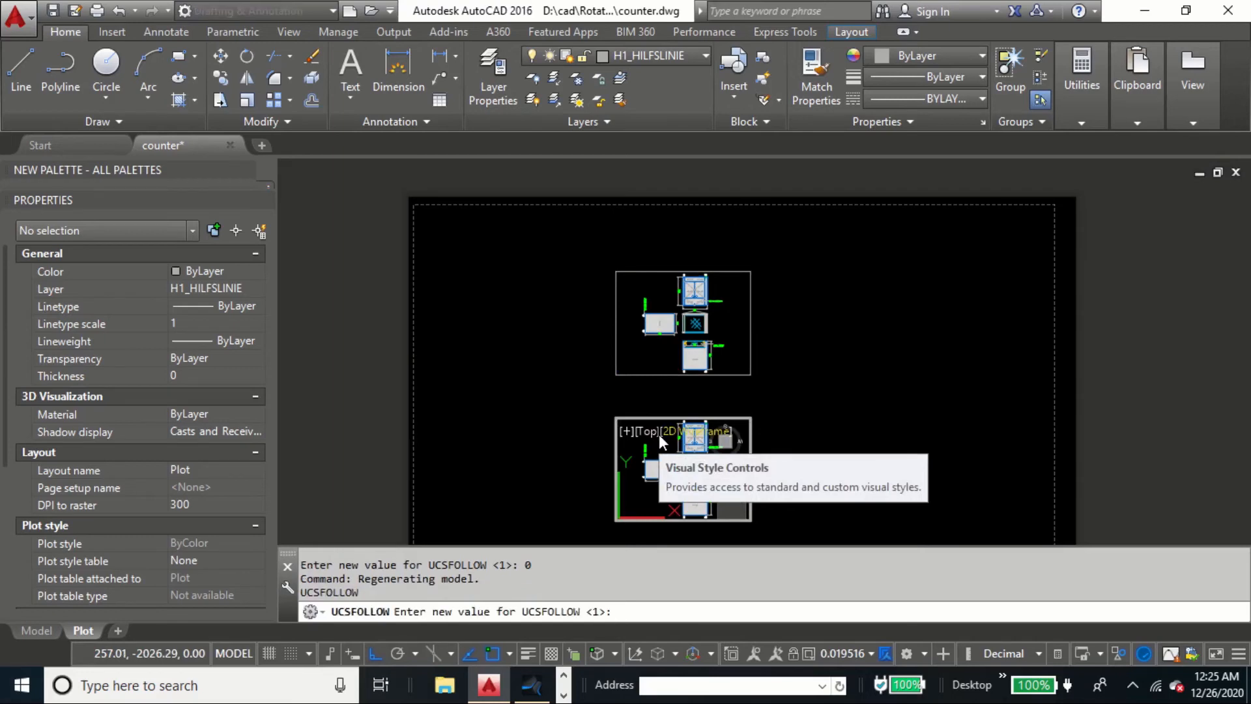
{"action": "type", "text": "0"}
{"action": "key", "text": "Return"}
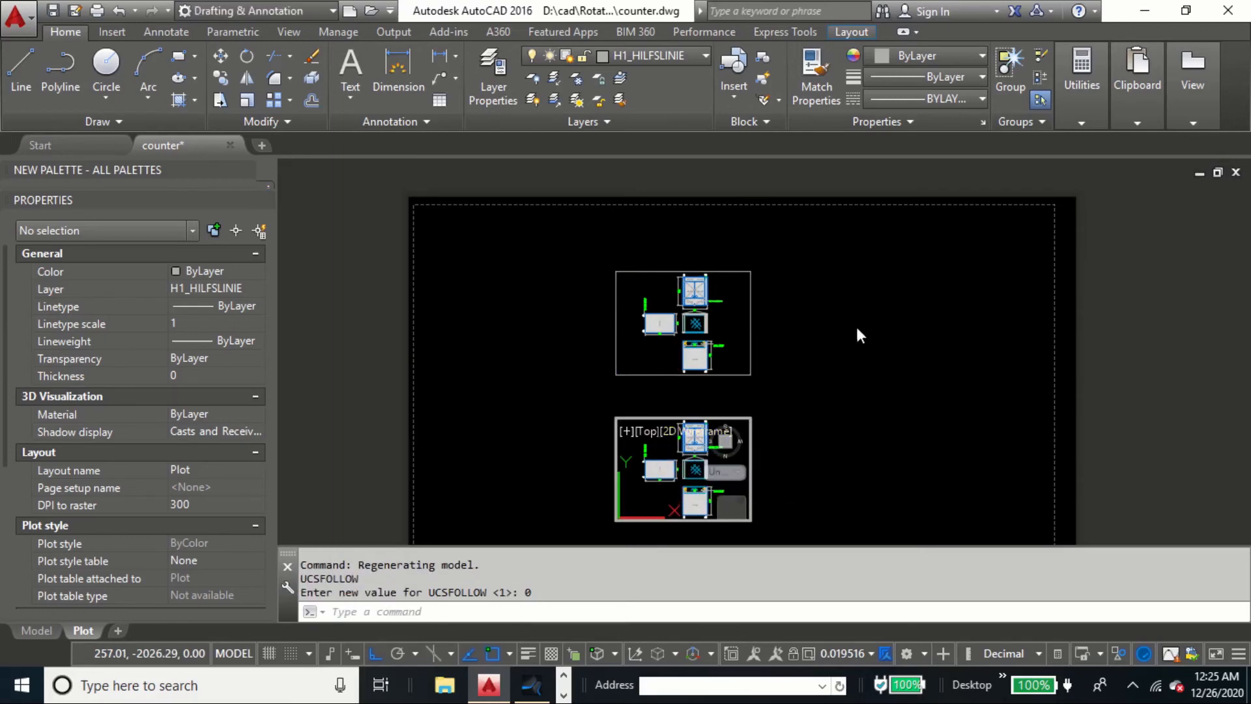
Step: Return to paper space and erase the upper viewport
{"action": "double_click", "coordinate": [856, 325]}
{"action": "type", "text": "e"}
{"action": "key", "text": "Return"}
{"action": "left_click", "coordinate": [784, 334]}
{"action": "left_click", "coordinate": [727, 365]}
{"action": "key", "text": "Return"}
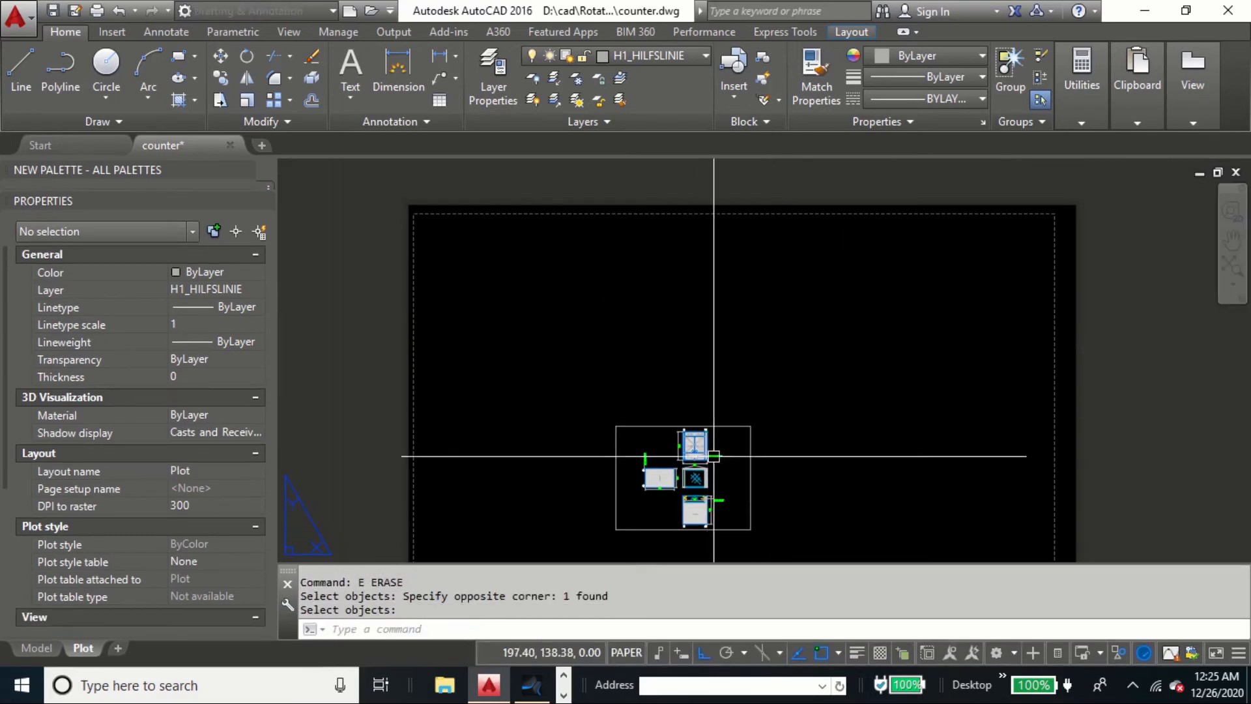
Step: Set the remaining viewport's custom scale to 0.05
{"action": "middle_click_drag", "start_coordinate": [702, 468], "coordinate": [694, 373]}
{"action": "scroll", "coordinate": [693, 418], "scroll_direction": "up", "scroll_amount": 2}
{"action": "key", "text": "Return"}
{"action": "left_click", "coordinate": [774, 417]}
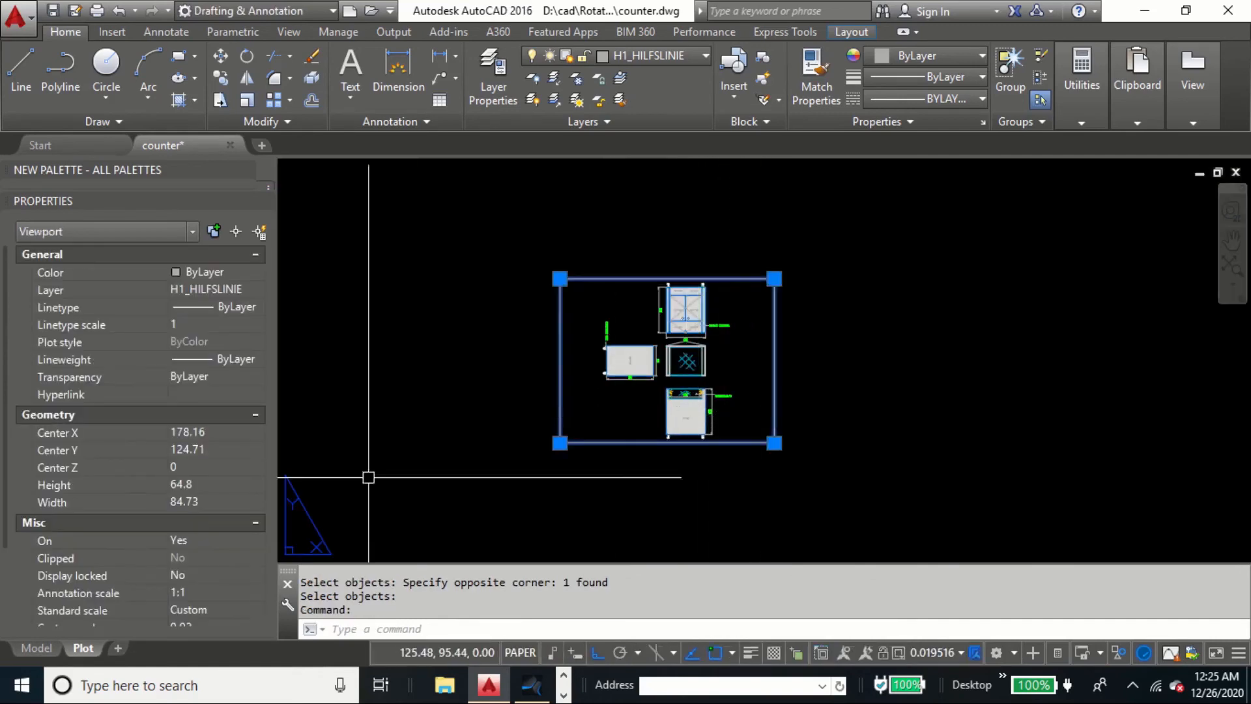
{"action": "scroll", "coordinate": [189, 556], "scroll_direction": "down", "scroll_amount": 2}
{"action": "left_click", "coordinate": [200, 522]}
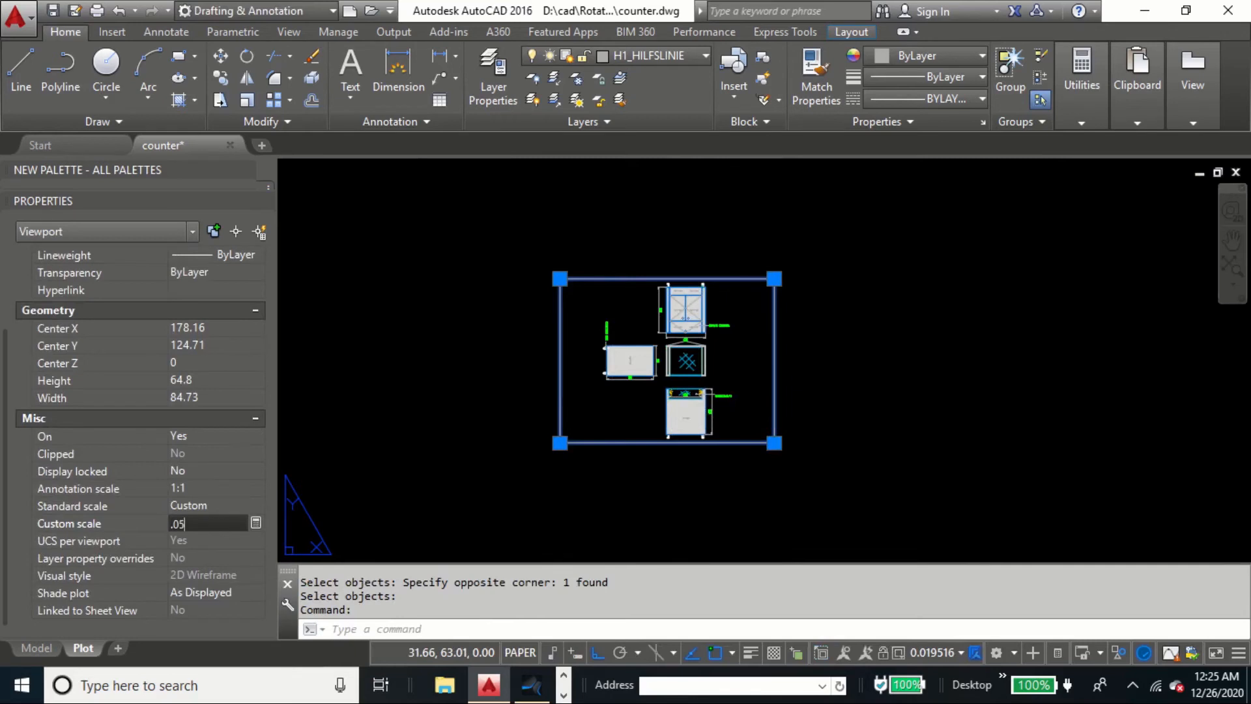
{"action": "type", "text": ".05"}
{"action": "key", "text": "Return"}
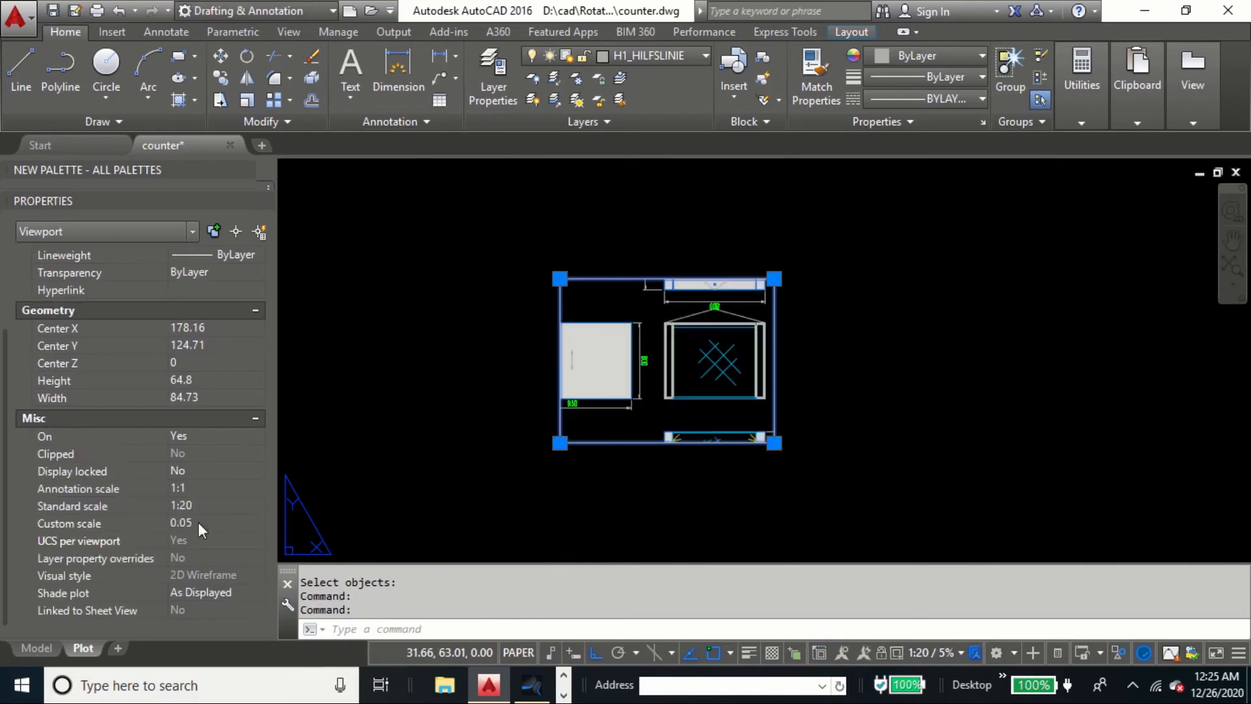
Step: Stretch the viewport's bottom edge down past the glass-display elevation, making the frame about 114 high
{"action": "left_click", "coordinate": [784, 439]}
{"action": "left_click", "coordinate": [785, 446]}
{"action": "left_click", "coordinate": [775, 443]}
{"action": "left_click", "coordinate": [780, 533]}
{"action": "scroll", "coordinate": [696, 360], "scroll_direction": "down", "scroll_amount": 6}
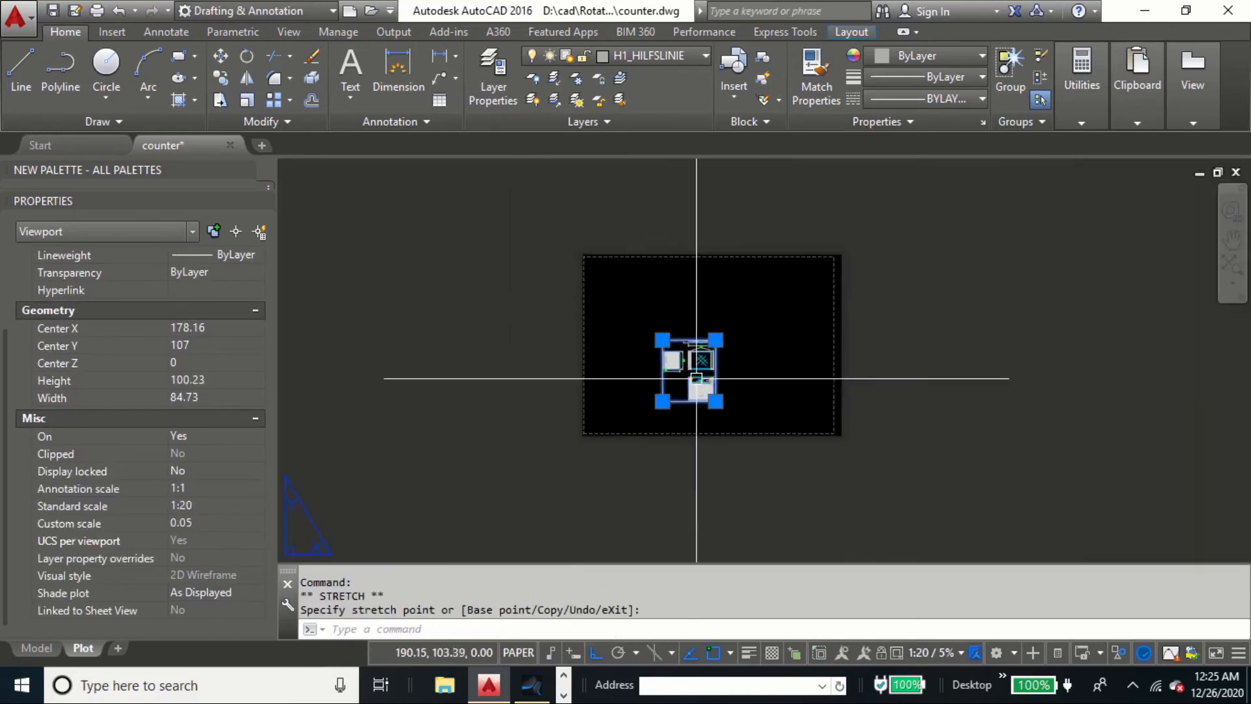
{"action": "scroll", "coordinate": [696, 378], "scroll_direction": "up", "scroll_amount": 6}
{"action": "left_click", "coordinate": [428, 335]}
{"action": "left_click", "coordinate": [456, 391]}
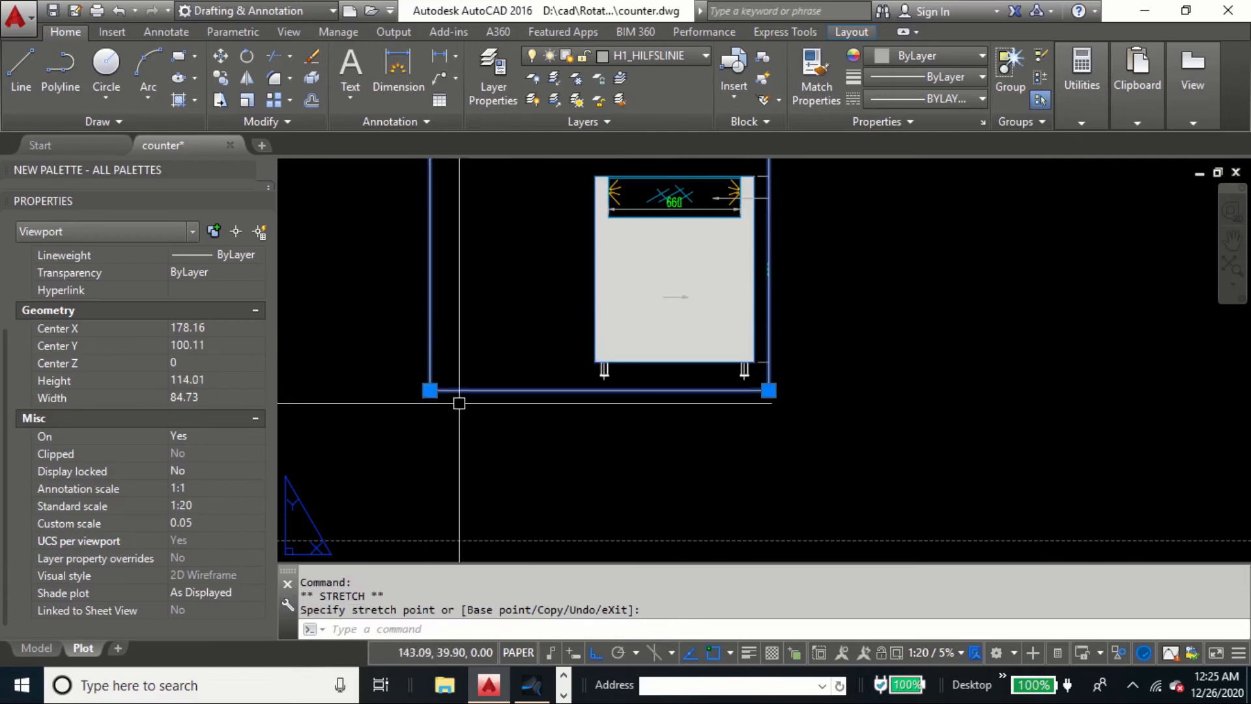
{"action": "scroll", "coordinate": [551, 267], "scroll_direction": "down", "scroll_amount": 6}
{"action": "scroll", "coordinate": [460, 244], "scroll_direction": "up", "scroll_amount": 4}
Step: Stretch the viewport's left edge inward and its top edge down around the glass-display elevation, to about 54 wide and 66 high
{"action": "left_click", "coordinate": [438, 262]}
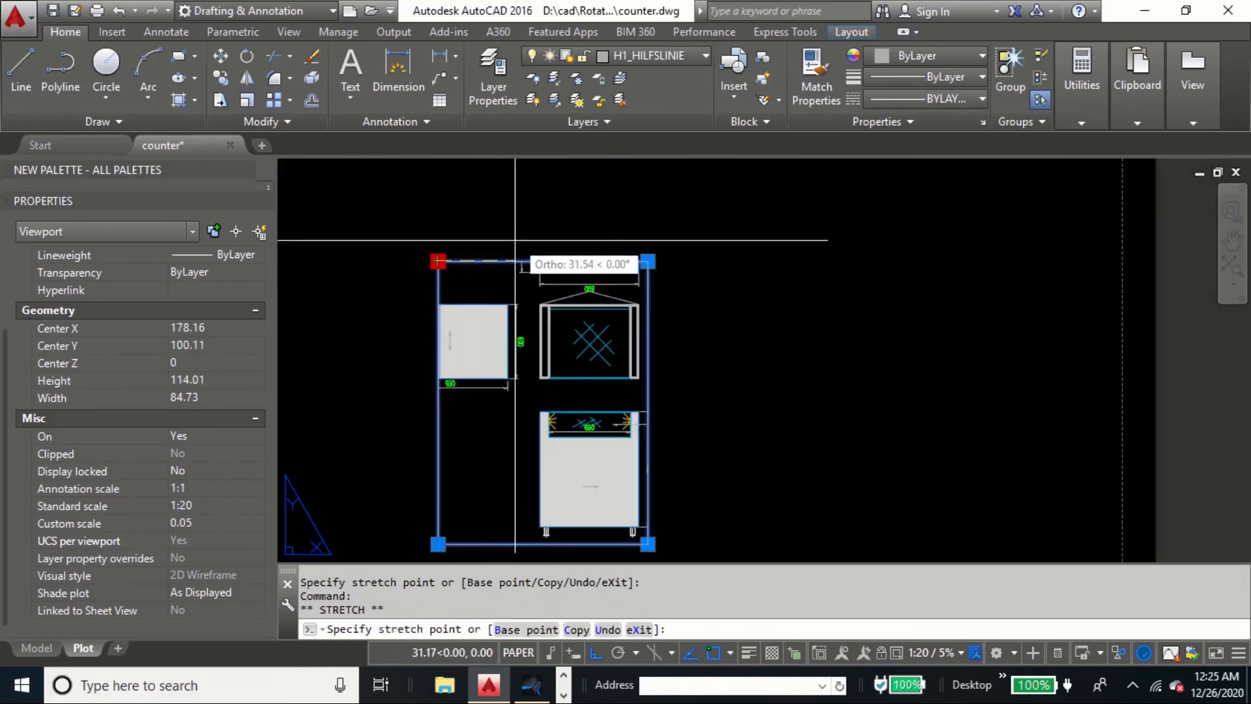
{"action": "left_click", "coordinate": [515, 240]}
{"action": "left_click", "coordinate": [648, 262]}
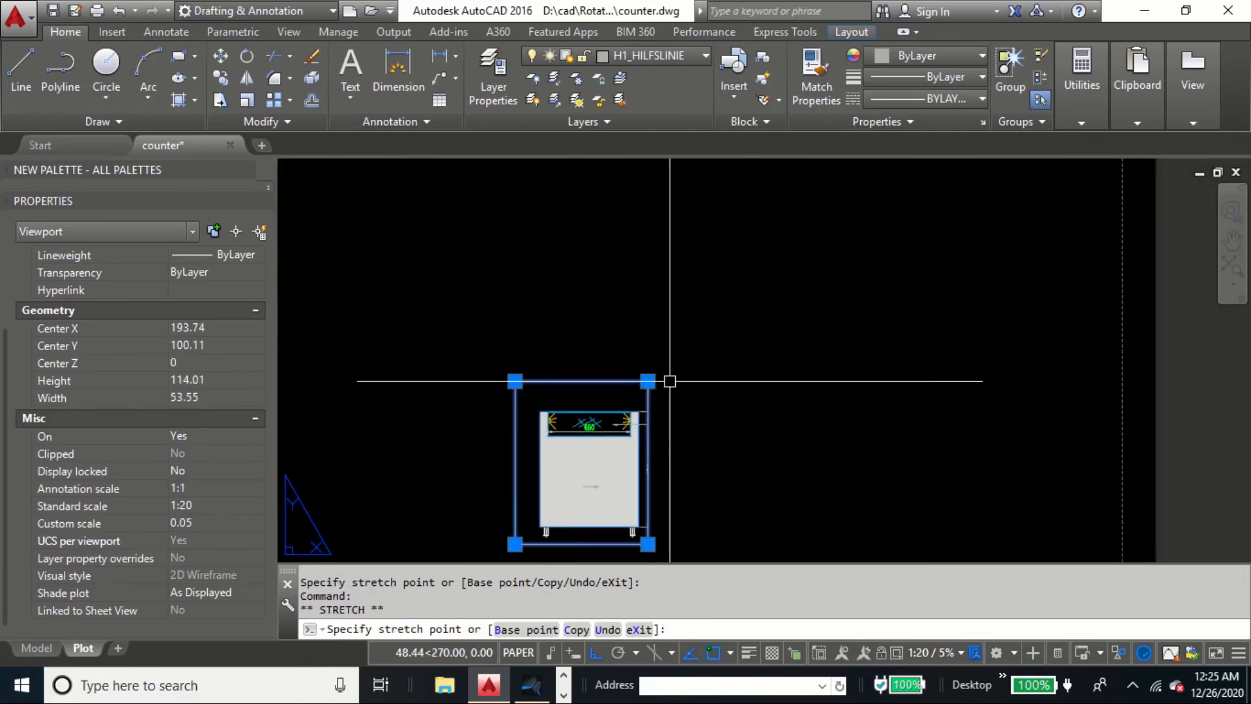
{"action": "left_click", "coordinate": [648, 378]}
Step: Stretch the viewport's right edge outward past the GLASS DISPLAY label, to a width of about 86
{"action": "left_click", "coordinate": [648, 378]}
{"action": "left_click", "coordinate": [690, 382]}
{"action": "scroll", "coordinate": [698, 407], "scroll_direction": "down", "scroll_amount": 2}
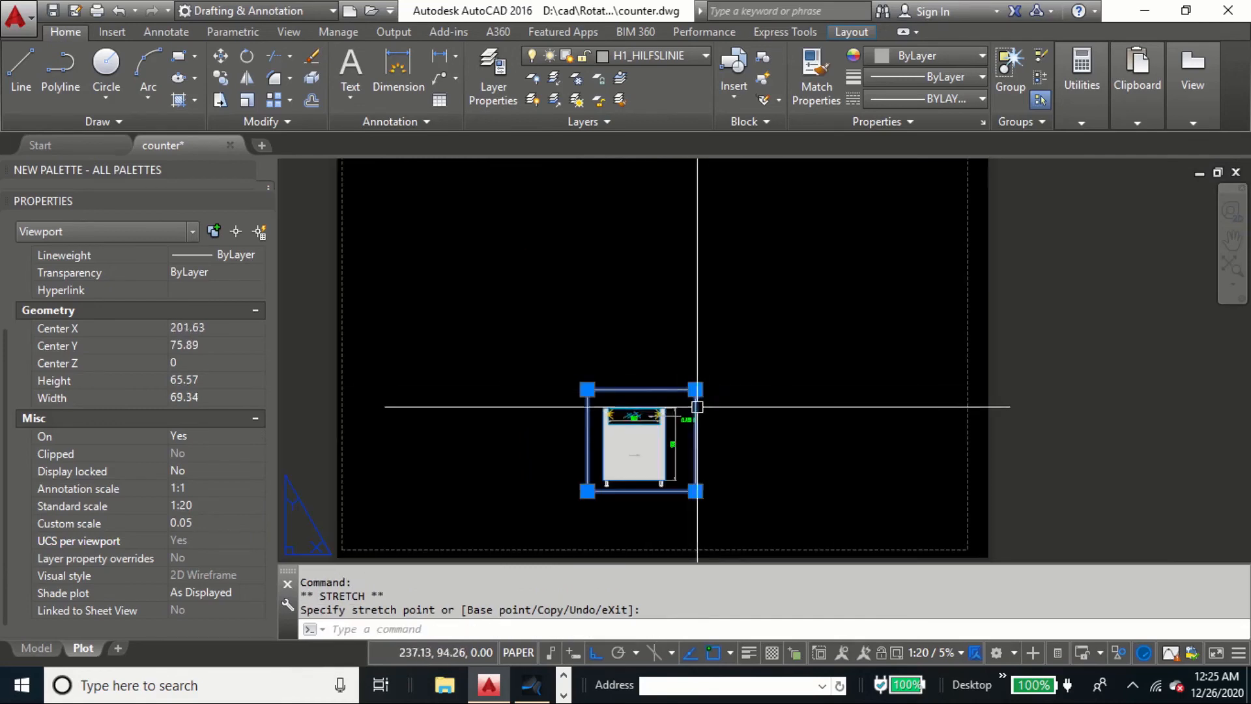
{"action": "scroll", "coordinate": [696, 398], "scroll_direction": "up", "scroll_amount": 2}
{"action": "left_click", "coordinate": [687, 378]}
{"action": "left_click", "coordinate": [733, 382]}
Step: Copy the glass-display viewport straight up, leaving a small gap between the two frames
{"action": "type", "text": "co"}
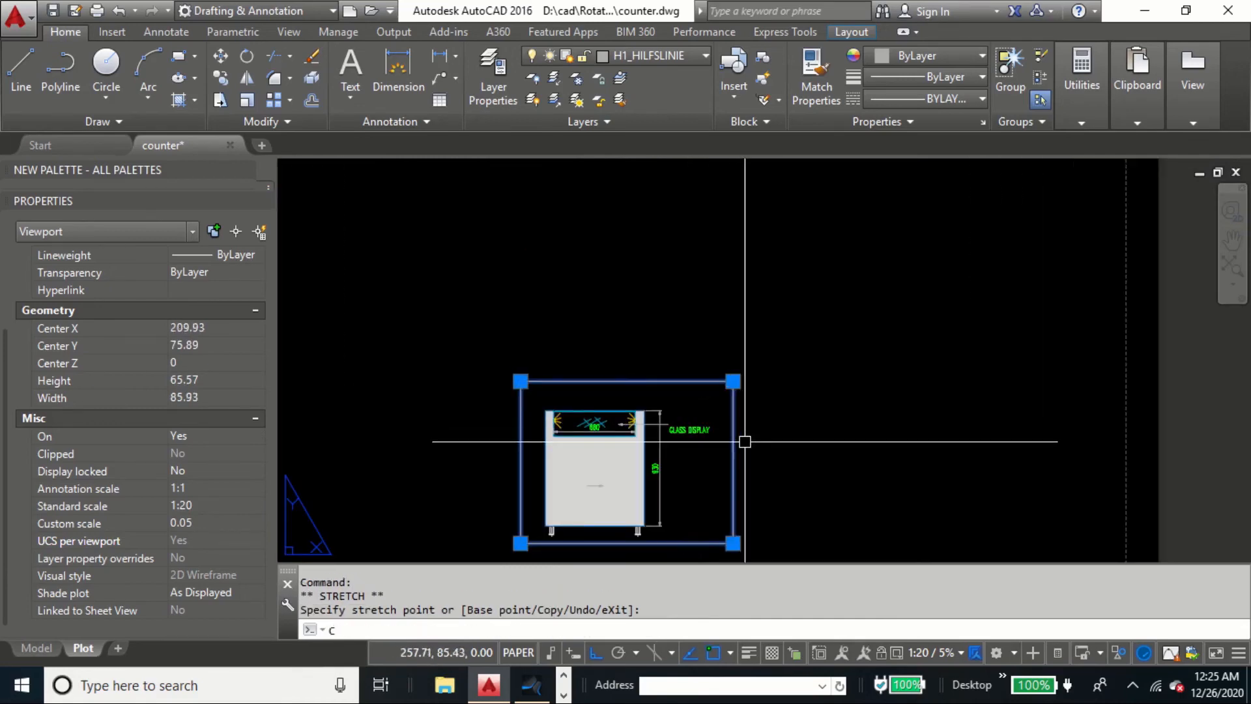
{"action": "key", "text": "space"}
{"action": "left_click", "coordinate": [751, 417]}
{"action": "scroll", "coordinate": [764, 356], "scroll_direction": "down", "scroll_amount": 2}
{"action": "left_click", "coordinate": [774, 302]}
{"action": "key", "text": "Escape"}
{"action": "scroll", "coordinate": [712, 296], "scroll_direction": "up", "scroll_amount": 4}
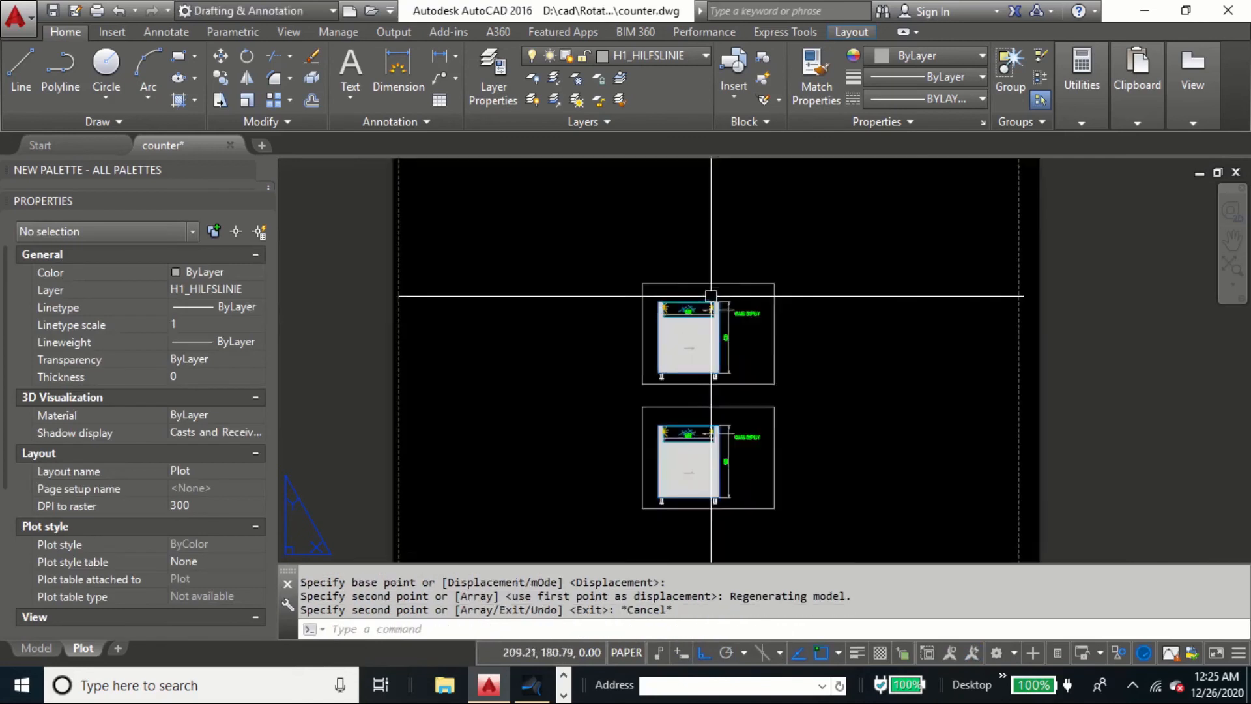
Step: Stretch the upper viewport's top edge up beyond the plan view of the counter
{"action": "type", "text": "s"}
{"action": "left_click", "coordinate": [813, 264]}
{"action": "left_click", "coordinate": [787, 294]}
{"action": "key", "text": "space"}
{"action": "left_click", "coordinate": [841, 319]}
{"action": "left_click", "coordinate": [830, 225]}
{"action": "middle_click_drag", "start_coordinate": [783, 313], "coordinate": [767, 351]}
Step: Stretch the upper viewport's bottom edge up to just below the plan view, cropping out the elevation
{"action": "type", "text": "s"}
{"action": "left_click", "coordinate": [800, 464]}
{"action": "left_click", "coordinate": [773, 487]}
{"action": "key", "text": "space"}
{"action": "left_click", "coordinate": [853, 461]}
{"action": "left_click", "coordinate": [853, 447]}
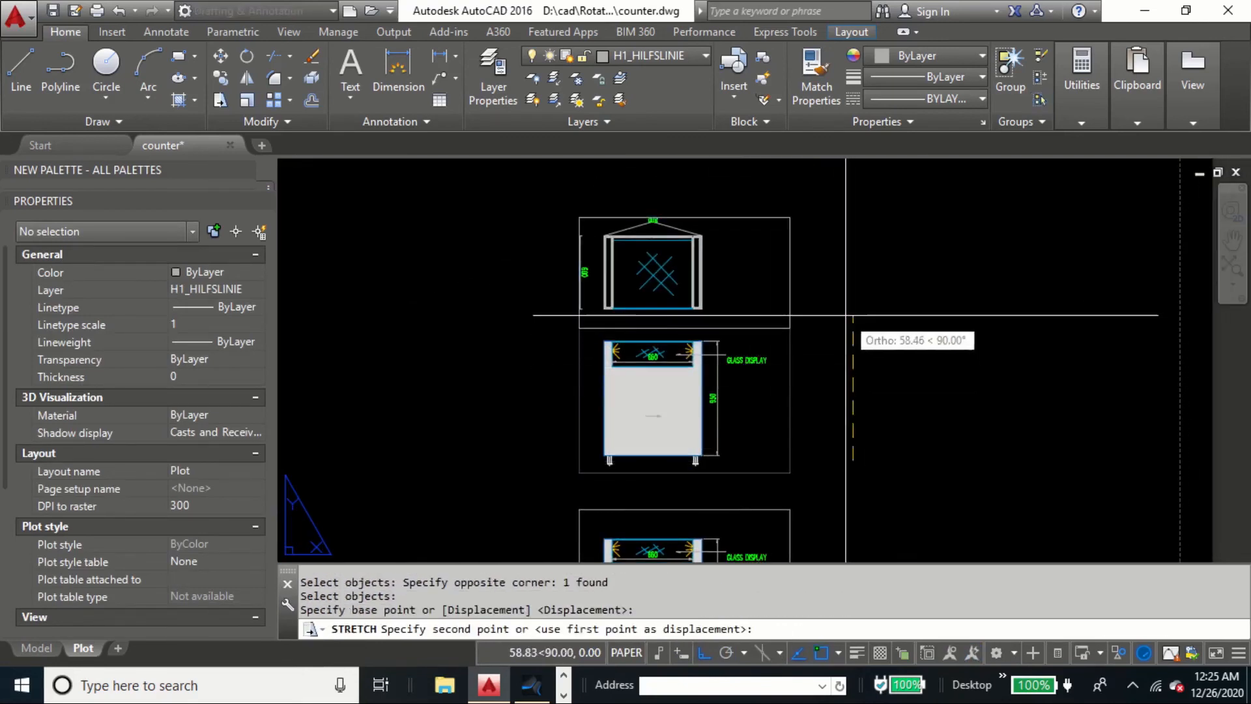
Step: Move the plan-view viewport straight down to just above the glass-display viewport
{"action": "left_click", "coordinate": [810, 339]}
{"action": "left_click", "coordinate": [790, 294]}
{"action": "type", "text": "m"}
{"action": "key", "text": "space"}
{"action": "left_click", "coordinate": [825, 250]}
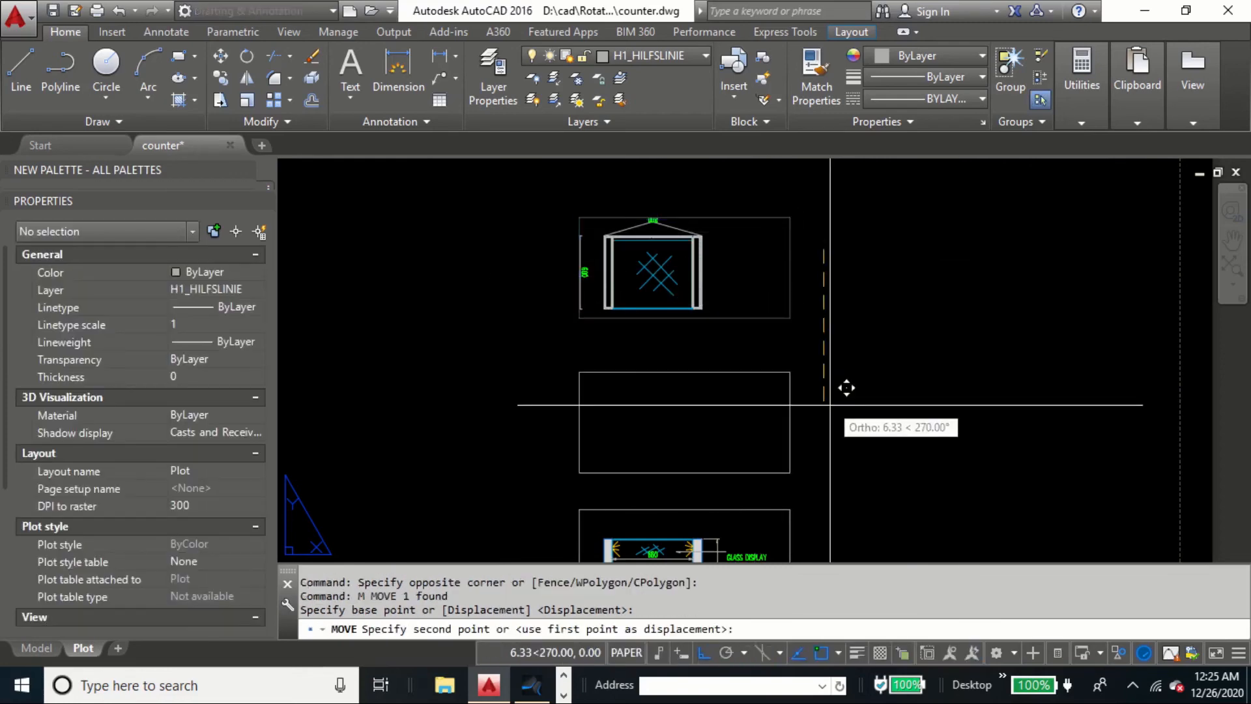
{"action": "left_click", "coordinate": [832, 425]}
{"action": "key", "text": "Escape"}
Step: Stretch the plan-view viewport's left edge outward by about 6.7
{"action": "type", "text": "s"}
{"action": "key", "text": "space"}
{"action": "left_click", "coordinate": [600, 383]}
{"action": "left_click", "coordinate": [556, 408]}
{"action": "key", "text": "space"}
{"action": "left_click", "coordinate": [577, 338]}
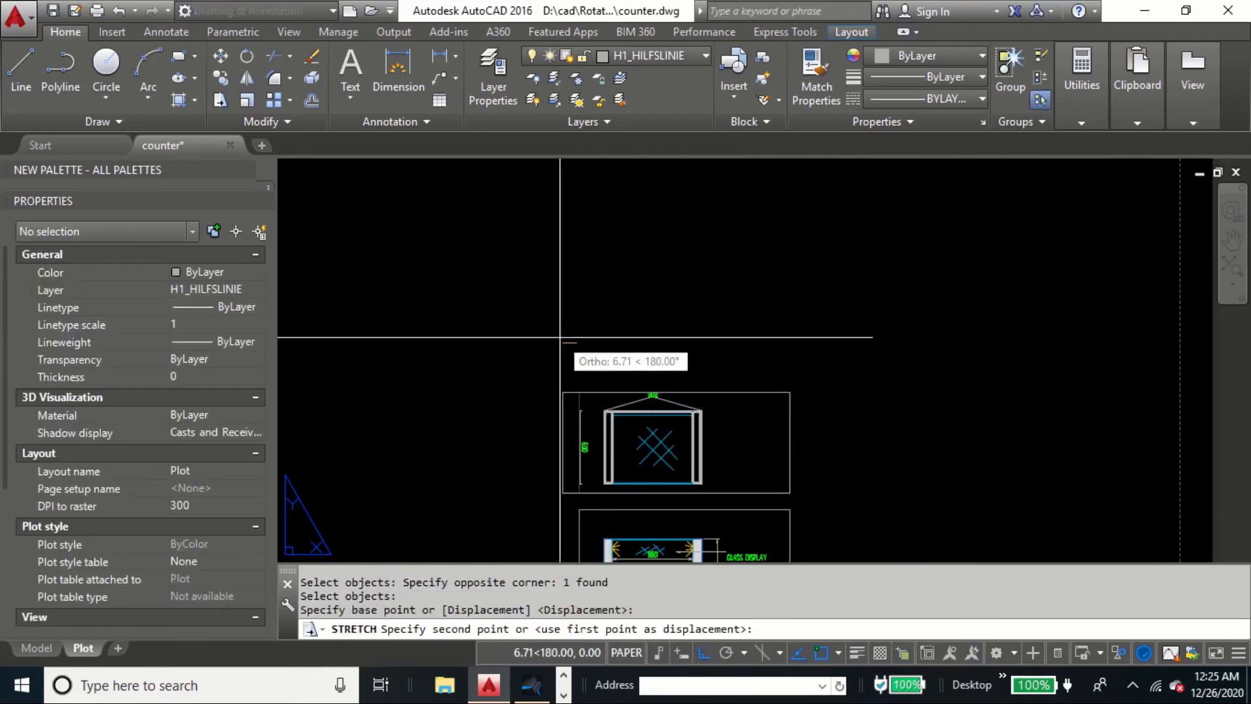
{"action": "left_click", "coordinate": [560, 338]}
Step: Stretch the plan-view viewport's left edge inward close to the counter, cropping out the side view and vertical dimension
{"action": "scroll", "coordinate": [622, 414], "scroll_direction": "up", "scroll_amount": 2}
{"action": "type", "text": "s"}
{"action": "key", "text": "space"}
{"action": "left_click", "coordinate": [532, 335]}
{"action": "left_click", "coordinate": [489, 393]}
{"action": "key", "text": "space"}
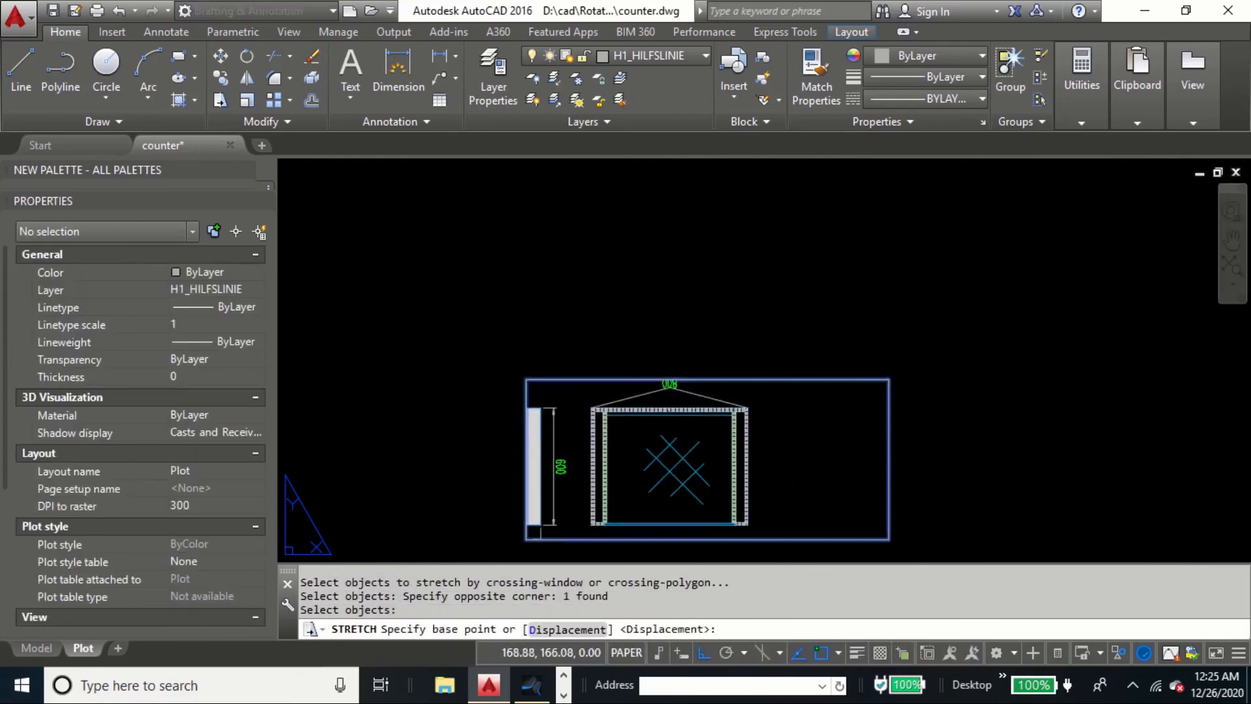
{"action": "left_click", "coordinate": [565, 331]}
{"action": "left_click", "coordinate": [607, 341]}
Step: Stretch the plan-view viewport's top edge upward by a small amount
{"action": "type", "text": "s"}
{"action": "key", "text": "space"}
{"action": "left_click", "coordinate": [917, 347]}
{"action": "left_click", "coordinate": [872, 393]}
{"action": "key", "text": "space"}
{"action": "left_click", "coordinate": [896, 322]}
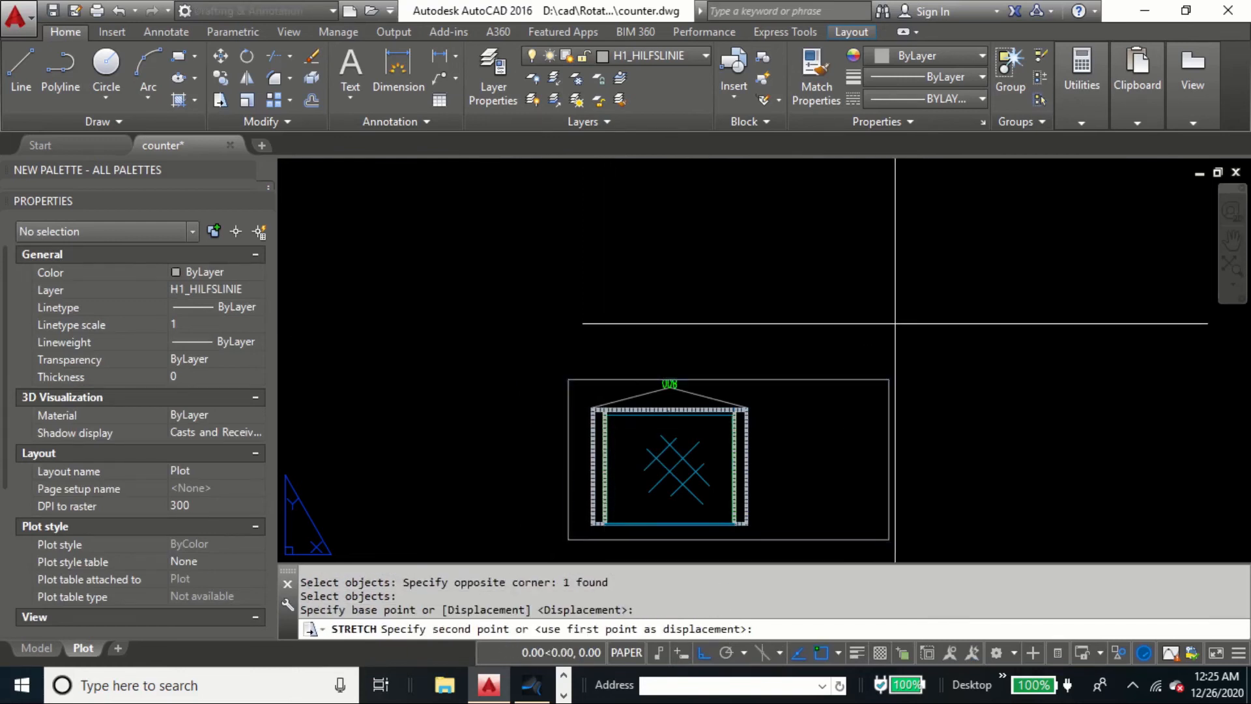
{"action": "left_click", "coordinate": [894, 298]}
Step: Stretch the plan-view viewport's top edge down to the 800 dimension text, cropping out its dimension line
{"action": "type", "text": "s"}
{"action": "key", "text": "space"}
{"action": "left_click", "coordinate": [908, 334]}
{"action": "left_click", "coordinate": [852, 379]}
{"action": "key", "text": "space"}
{"action": "left_click", "coordinate": [890, 357]}
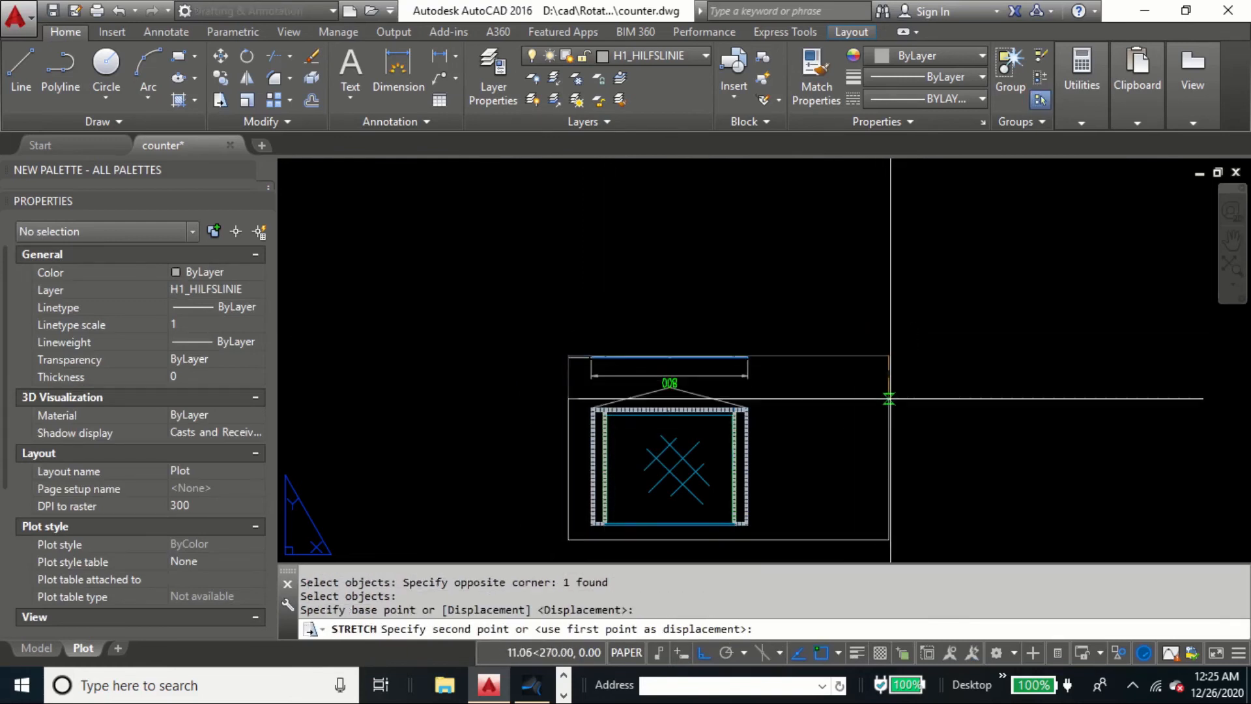
{"action": "left_click", "coordinate": [890, 379]}
Step: Lower the plan-view viewport's top edge a further 1.4 or so toward the counter
{"action": "scroll", "coordinate": [793, 412], "scroll_direction": "up", "scroll_amount": 3}
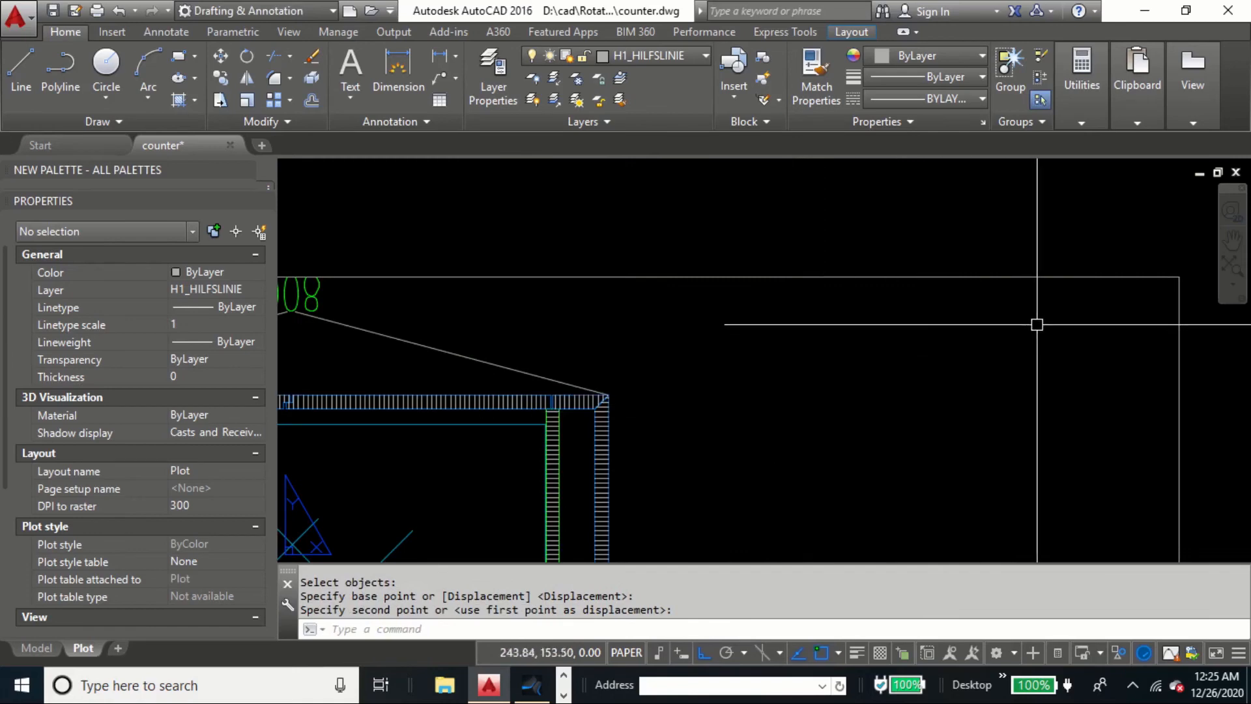
{"action": "scroll", "coordinate": [1037, 324], "scroll_direction": "down", "scroll_amount": 2}
{"action": "type", "text": "s"}
{"action": "key", "text": "space"}
{"action": "left_click", "coordinate": [1134, 291]}
{"action": "left_click", "coordinate": [1071, 329]}
{"action": "key", "text": "space"}
{"action": "left_click", "coordinate": [1063, 333]}
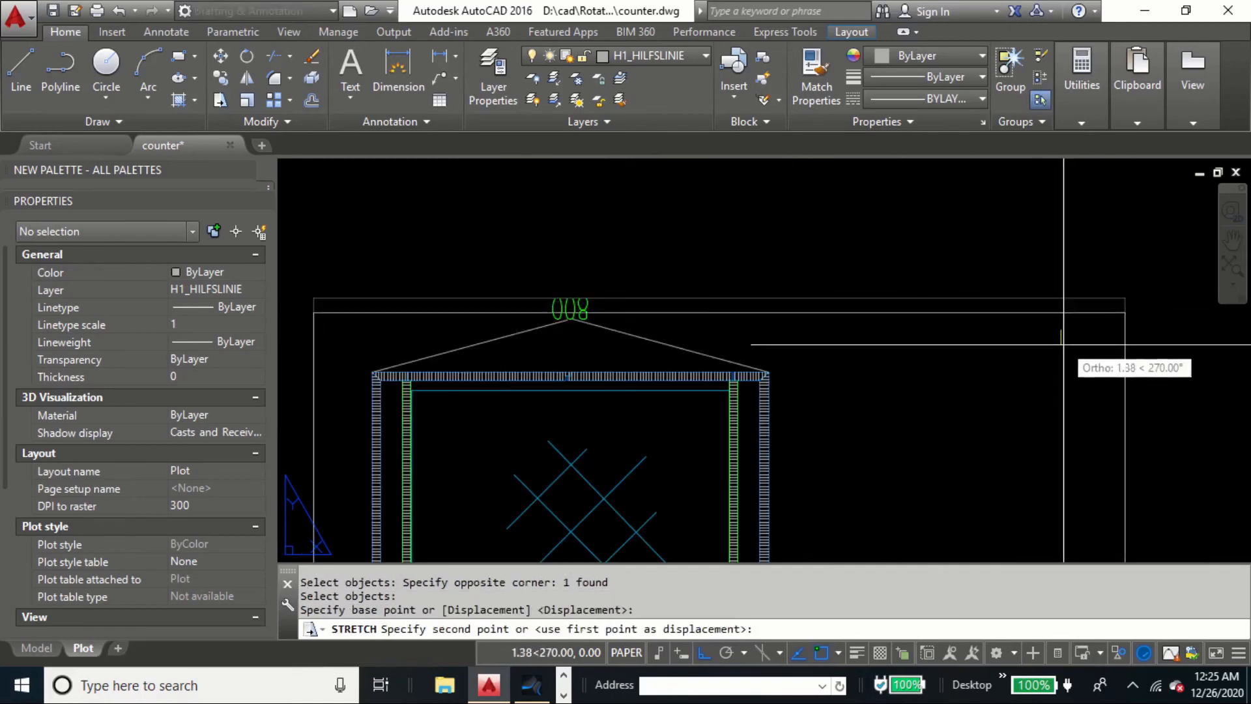
{"action": "left_click", "coordinate": [1062, 346]}
Step: Stretch the plan-view viewport's right edge inward by about 29 to fit closely around the counter
{"action": "scroll", "coordinate": [997, 329], "scroll_direction": "down", "scroll_amount": 2}
{"action": "type", "text": "s"}
{"action": "key", "text": "space"}
{"action": "left_click", "coordinate": [1090, 294]}
{"action": "left_click", "coordinate": [1054, 334]}
{"action": "key", "text": "space"}
{"action": "left_click", "coordinate": [1071, 269]}
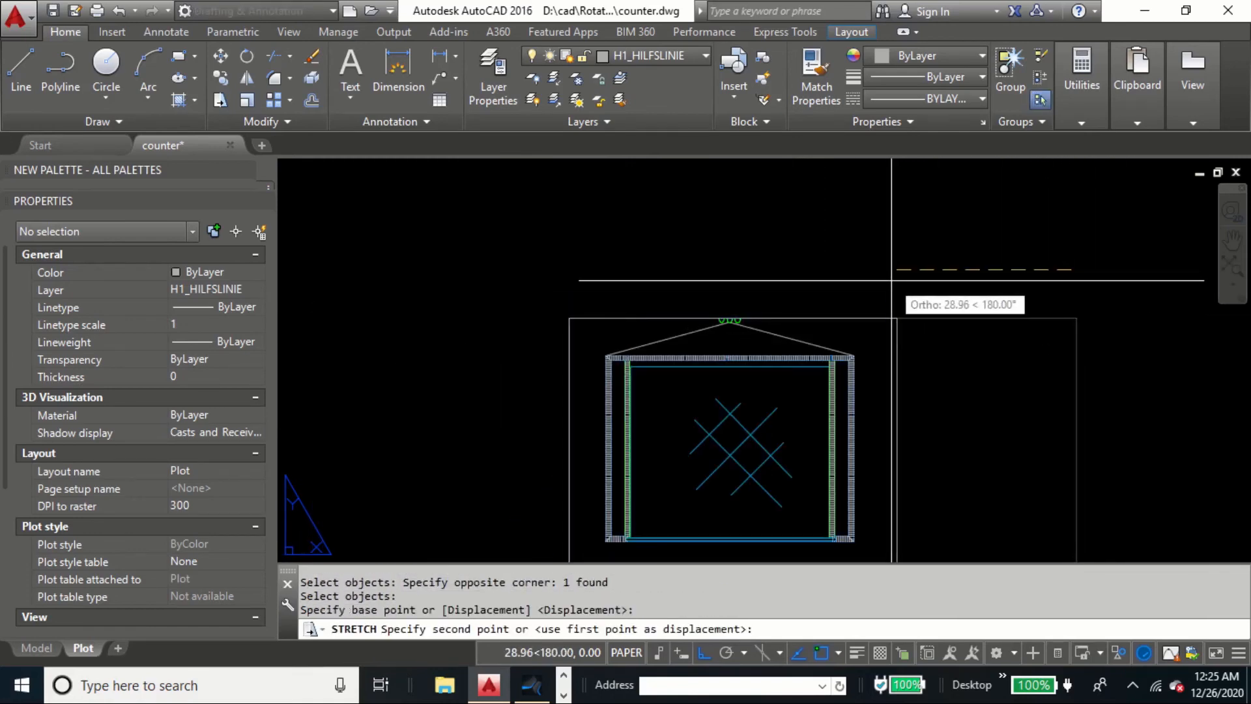
{"action": "left_click", "coordinate": [894, 280]}
{"action": "scroll", "coordinate": [664, 262], "scroll_direction": "down", "scroll_amount": 5}
{"action": "middle_click_drag", "start_coordinate": [760, 355], "coordinate": [715, 325]}
{"action": "scroll", "coordinate": [657, 287], "scroll_direction": "up", "scroll_amount": 2}
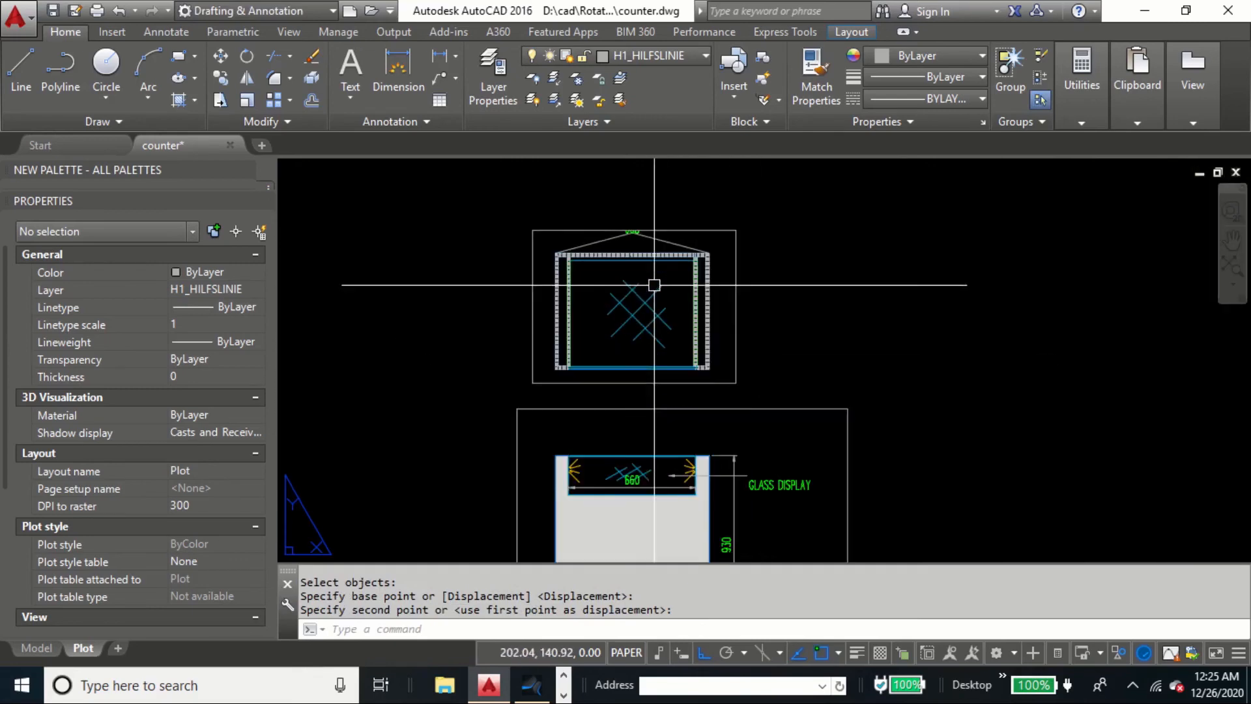
{"action": "scroll", "coordinate": [676, 276], "scroll_direction": "down", "scroll_amount": 2}
{"action": "double_click", "coordinate": [626, 283]}
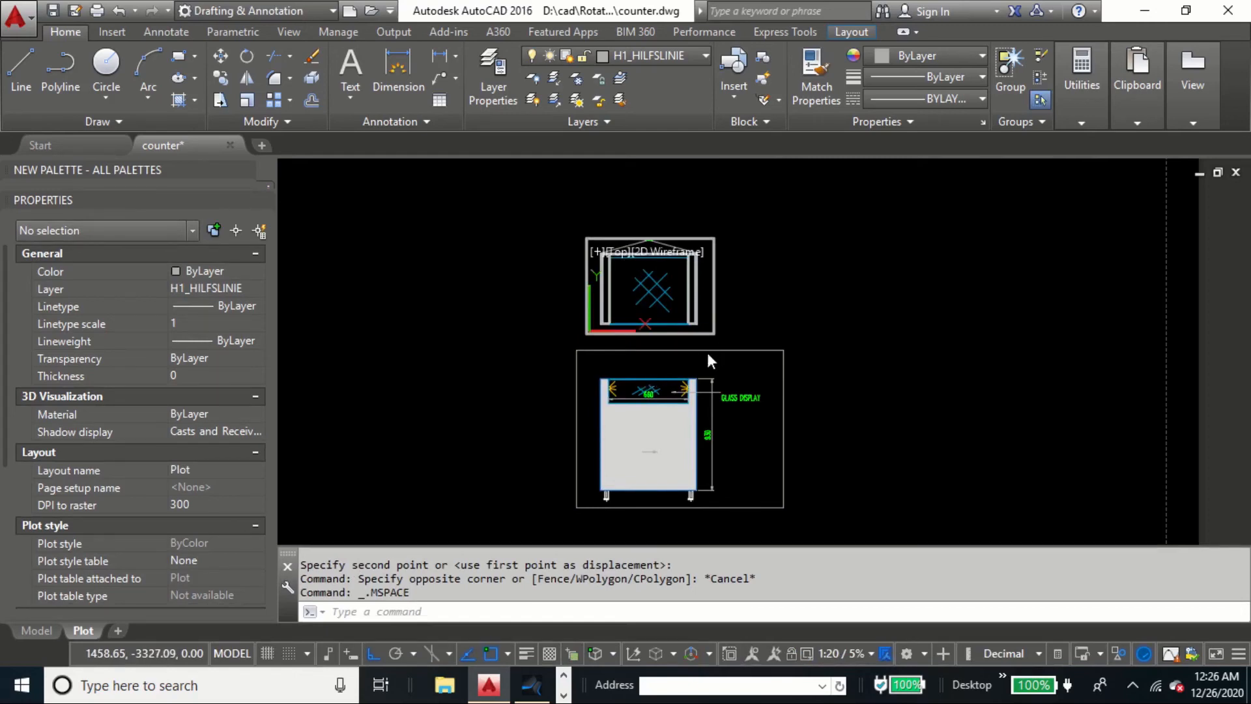
{"action": "double_click", "coordinate": [741, 304]}
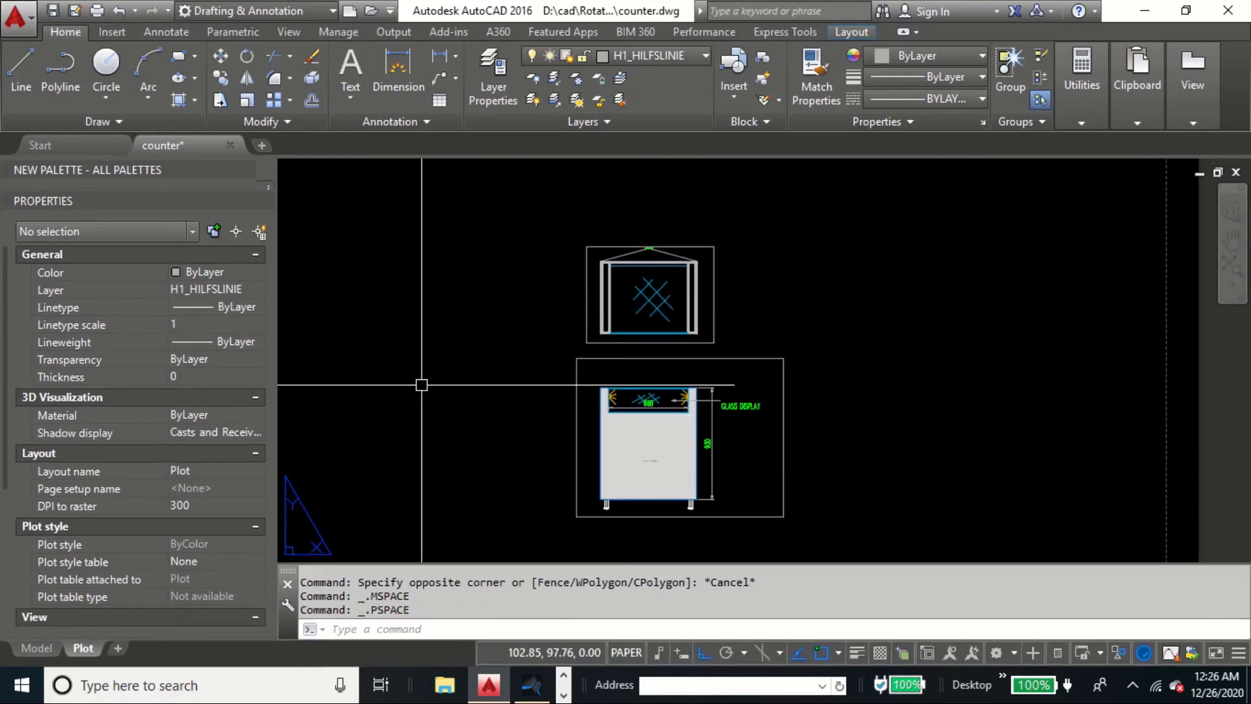
{"action": "middle_click_drag", "start_coordinate": [782, 293], "coordinate": [737, 292]}
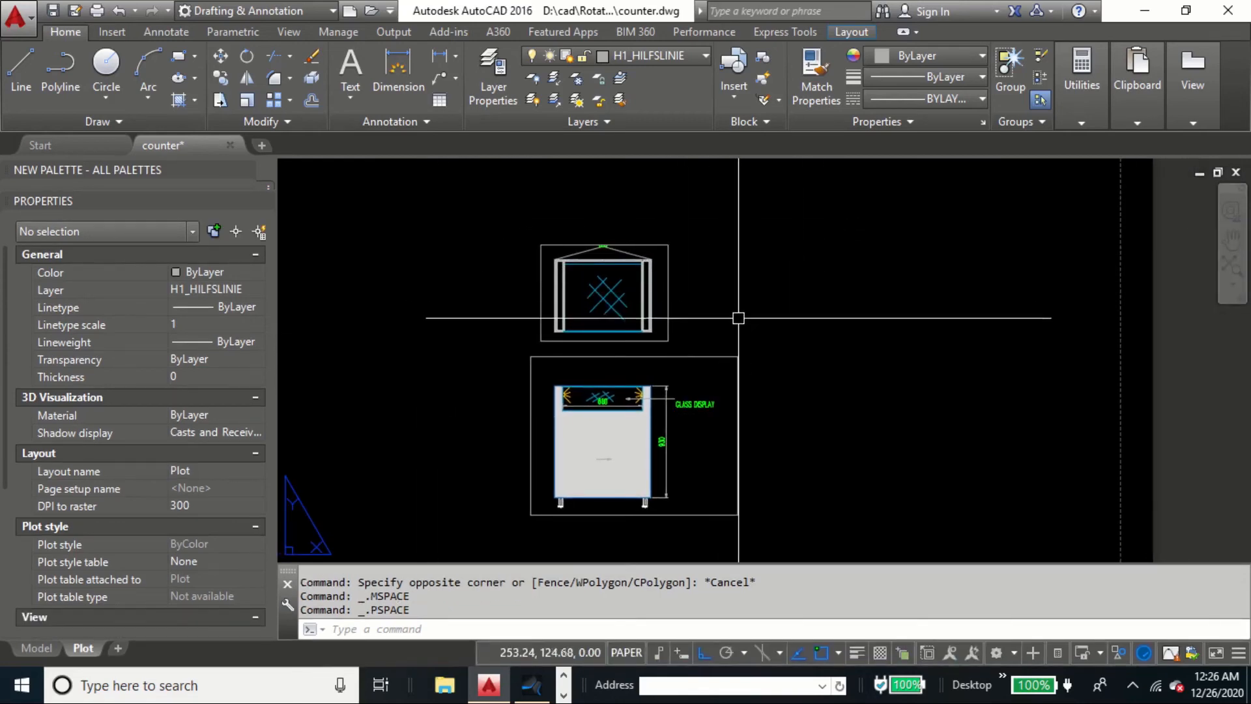
Step: Copy the glass-display viewport horizontally to its right, leaving a small gap
{"action": "left_click", "coordinate": [717, 357]}
{"action": "type", "text": "CO"}
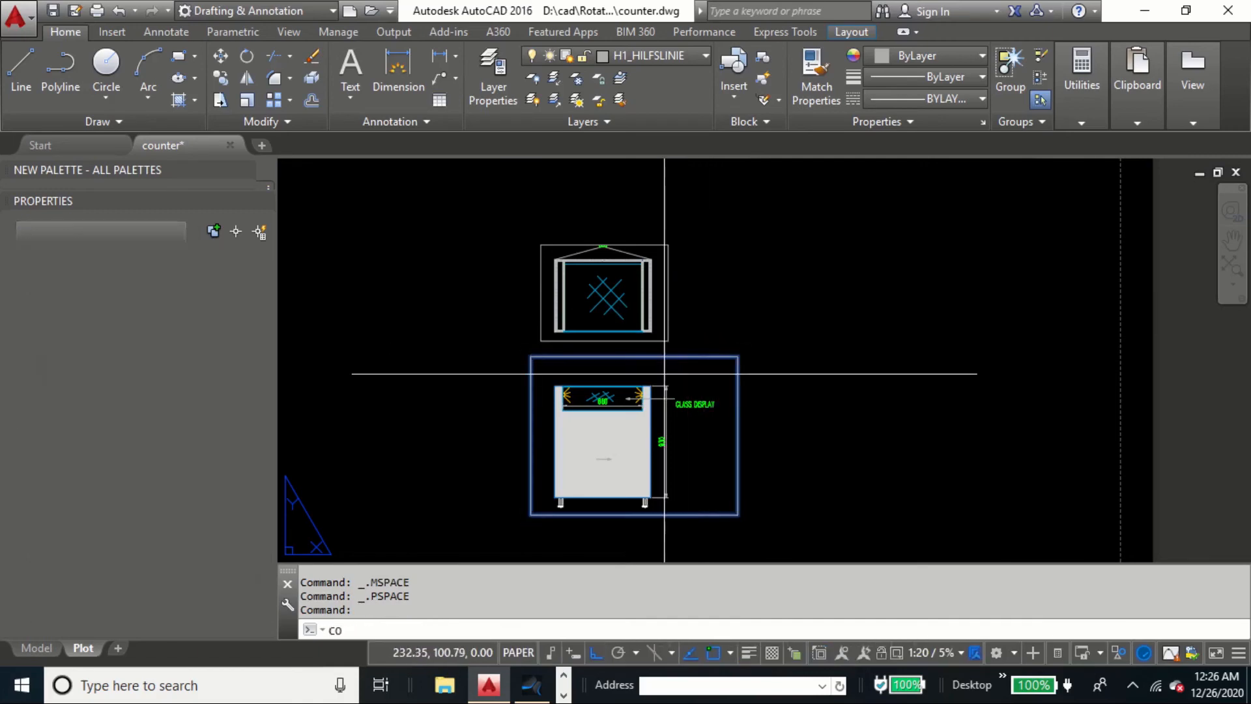
{"action": "key", "text": "Return"}
{"action": "left_click", "coordinate": [665, 370]}
{"action": "middle_click_drag", "start_coordinate": [870, 358], "coordinate": [669, 294]}
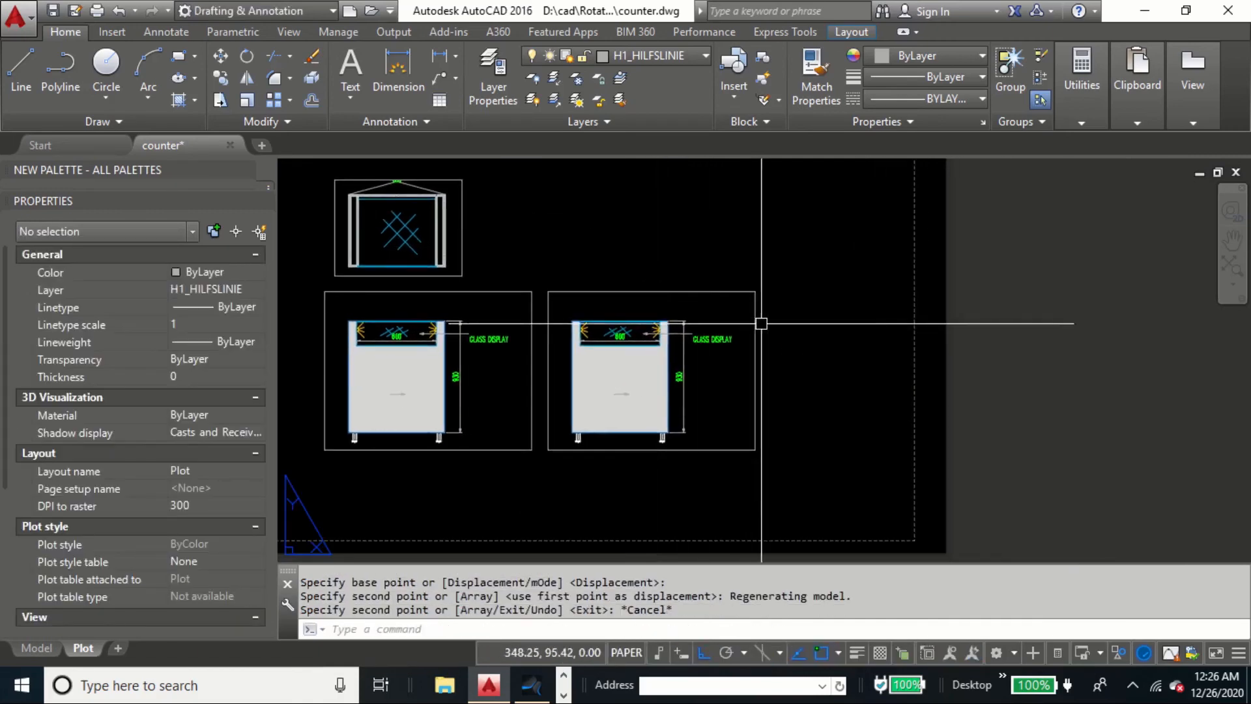
Step: Stretch the copied viewport's right edge outward beyond the sheet, to a width of about 203
{"action": "type", "text": "s"}
{"action": "key", "text": "space"}
{"action": "left_click", "coordinate": [782, 271]}
{"action": "left_click", "coordinate": [728, 463]}
{"action": "key", "text": "space"}
{"action": "left_click", "coordinate": [736, 433]}
{"action": "left_click", "coordinate": [1019, 446]}
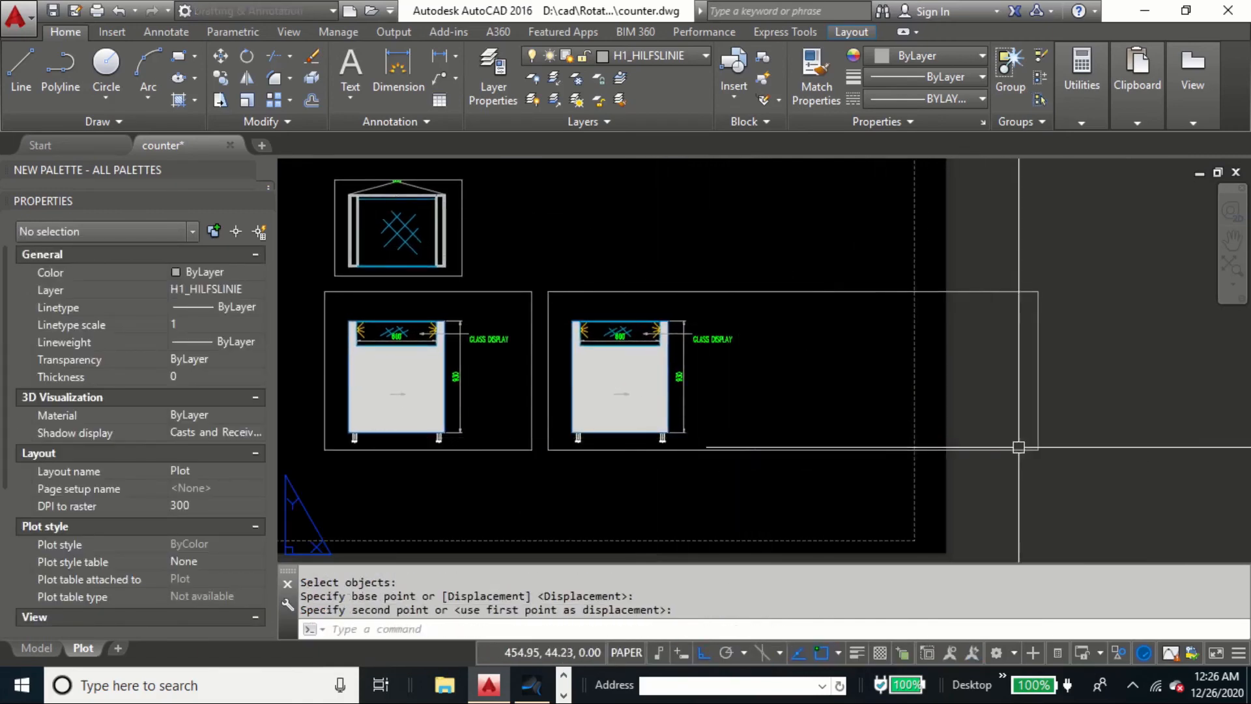
Step: Erase the widened copy of the glass-display viewport
{"action": "left_click", "coordinate": [754, 475]}
{"action": "left_click", "coordinate": [695, 409]}
{"action": "type", "text": "n"}
{"action": "key", "text": "space"}
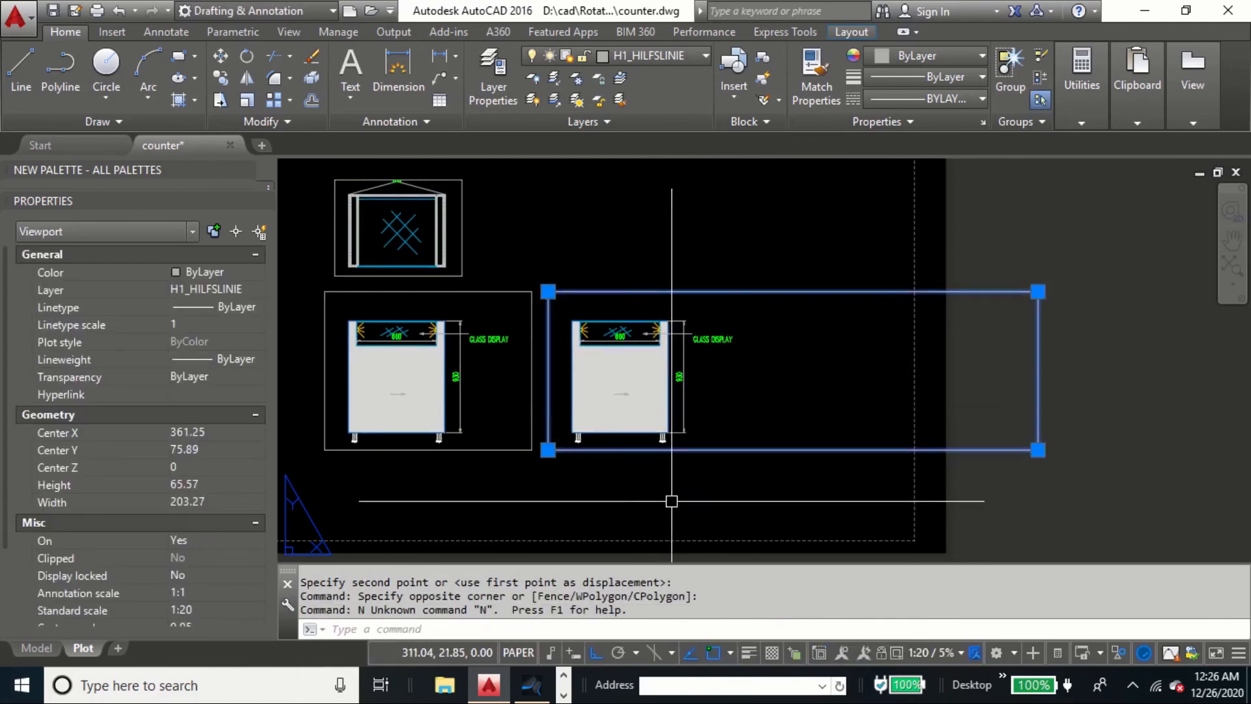
{"action": "key", "text": "Escape"}
{"action": "key", "text": "Escape"}
{"action": "scroll", "coordinate": [710, 450], "scroll_direction": "down", "scroll_amount": 3}
{"action": "type", "text": "e"}
{"action": "key", "text": "space"}
{"action": "left_click_drag", "start_coordinate": [714, 365], "coordinate": [676, 391]}
{"action": "key", "text": "space"}
{"action": "scroll", "coordinate": [676, 391], "scroll_direction": "up", "scroll_amount": 3}
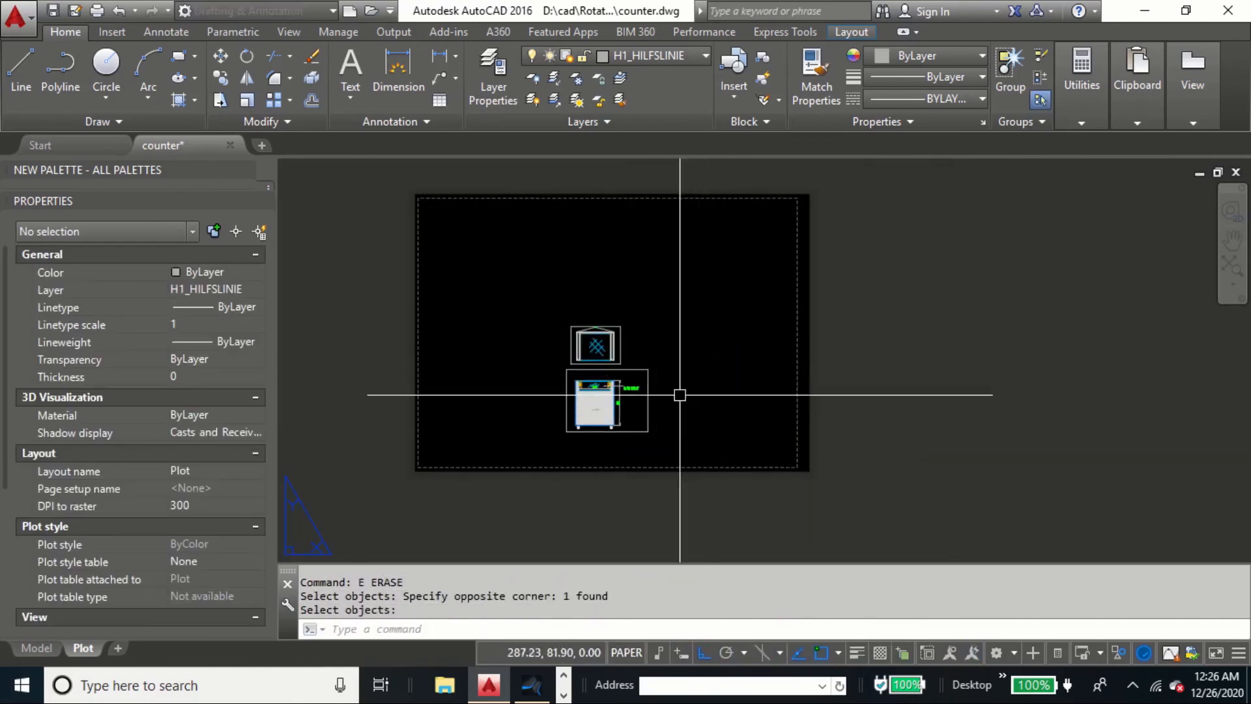
Step: Copy the plan-view viewport horizontally to its right, leaving a gap between the frames
{"action": "left_click", "coordinate": [636, 330]}
{"action": "type", "text": "co"}
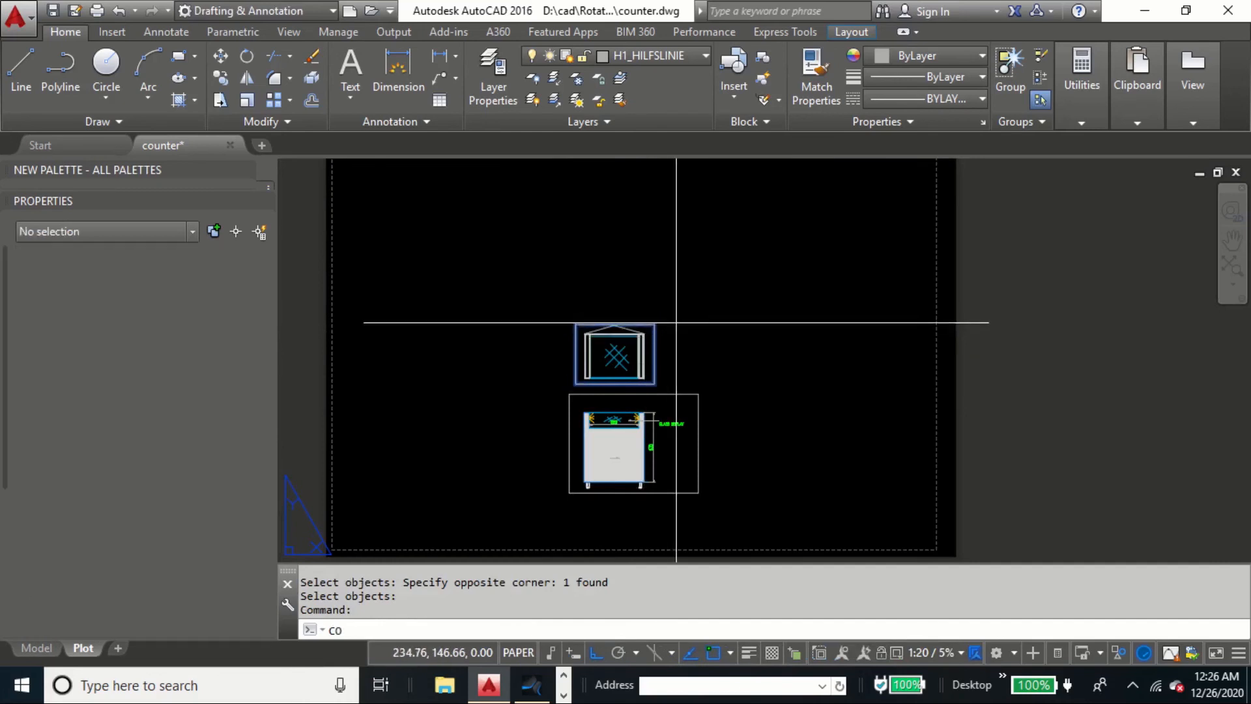
{"action": "key", "text": "space"}
{"action": "left_click", "coordinate": [673, 322]}
{"action": "left_click", "coordinate": [813, 293]}
{"action": "key", "text": "Escape"}
Step: Stretch the copied plan-view viewport's right edge outward beyond the sheet
{"action": "type", "text": "s"}
{"action": "key", "text": "space"}
{"action": "left_click", "coordinate": [812, 296]}
{"action": "left_click", "coordinate": [782, 401]}
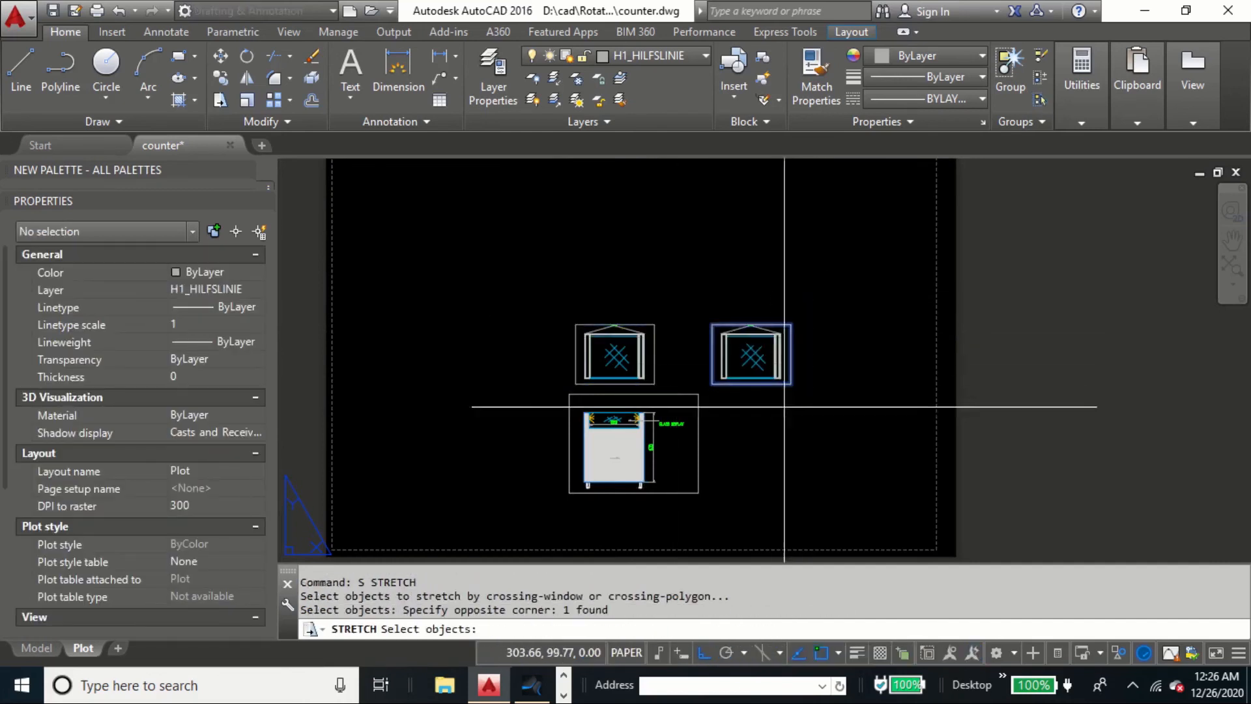
{"action": "key", "text": "space"}
{"action": "left_click", "coordinate": [792, 407]}
{"action": "left_click", "coordinate": [1023, 425]}
Step: Try to stretch only the widened viewport's left edge outward toward the original plan view
{"action": "type", "text": "s"}
{"action": "key", "text": "space"}
{"action": "left_click", "coordinate": [775, 384]}
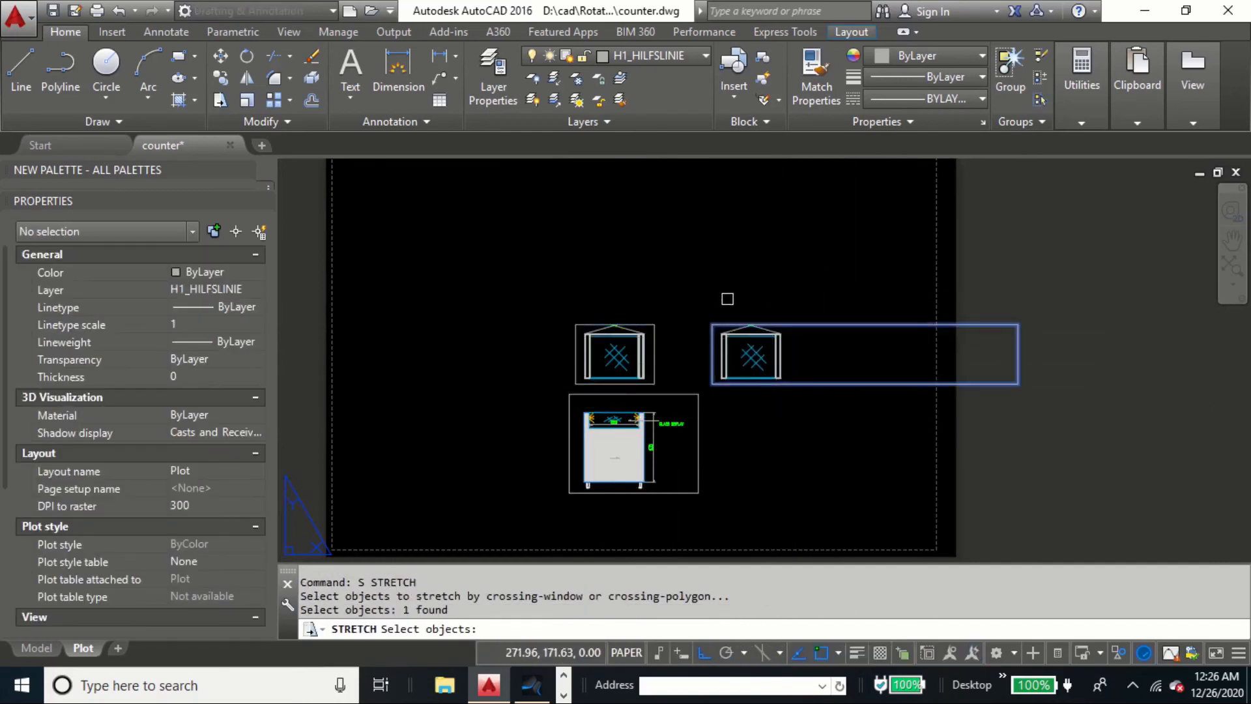
{"action": "left_click", "coordinate": [727, 299]}
{"action": "left_click", "coordinate": [712, 337]}
{"action": "key", "text": "space"}
{"action": "left_click", "coordinate": [754, 270]}
{"action": "left_click", "coordinate": [653, 267]}
{"action": "left_click", "coordinate": [753, 307]}
{"action": "left_click", "coordinate": [715, 337]}
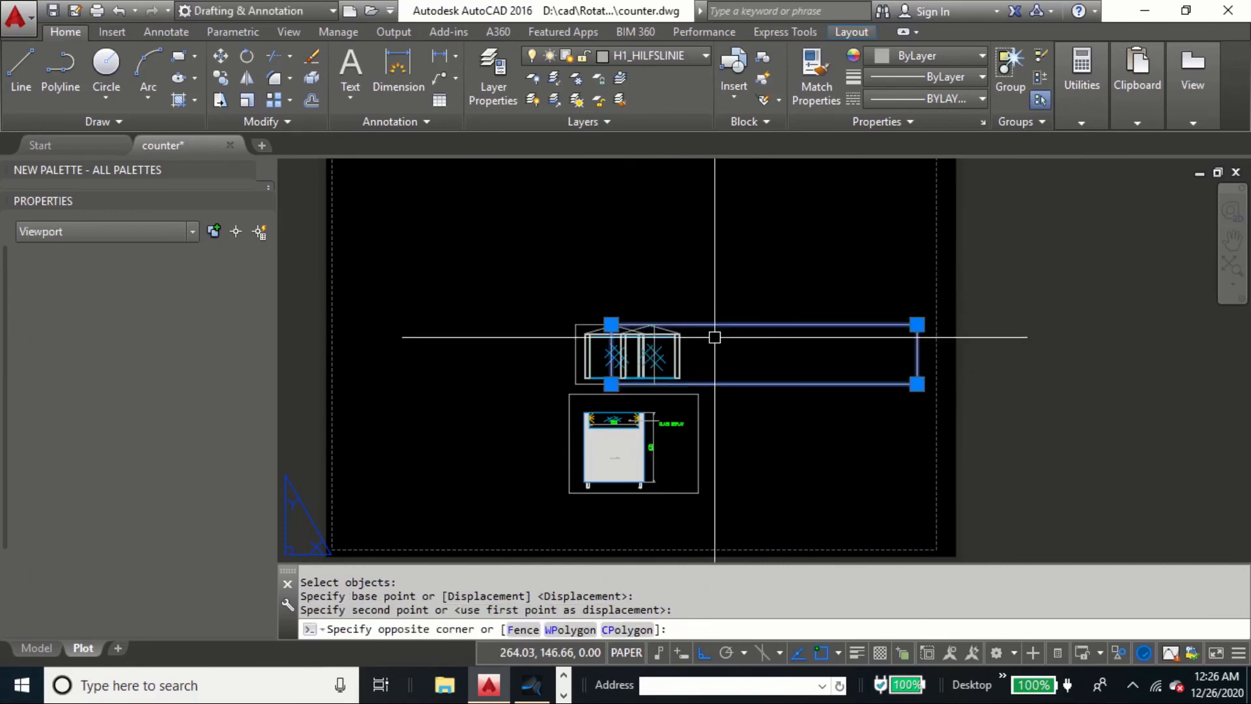
{"action": "type", "text": "m"}
{"action": "key", "text": "space"}
{"action": "key", "text": "Escape"}
{"action": "key", "text": "Escape"}
Step: Move the widened viewport horizontally to the right, clear of the original plan-view viewport
{"action": "type", "text": "m"}
{"action": "key", "text": "space"}
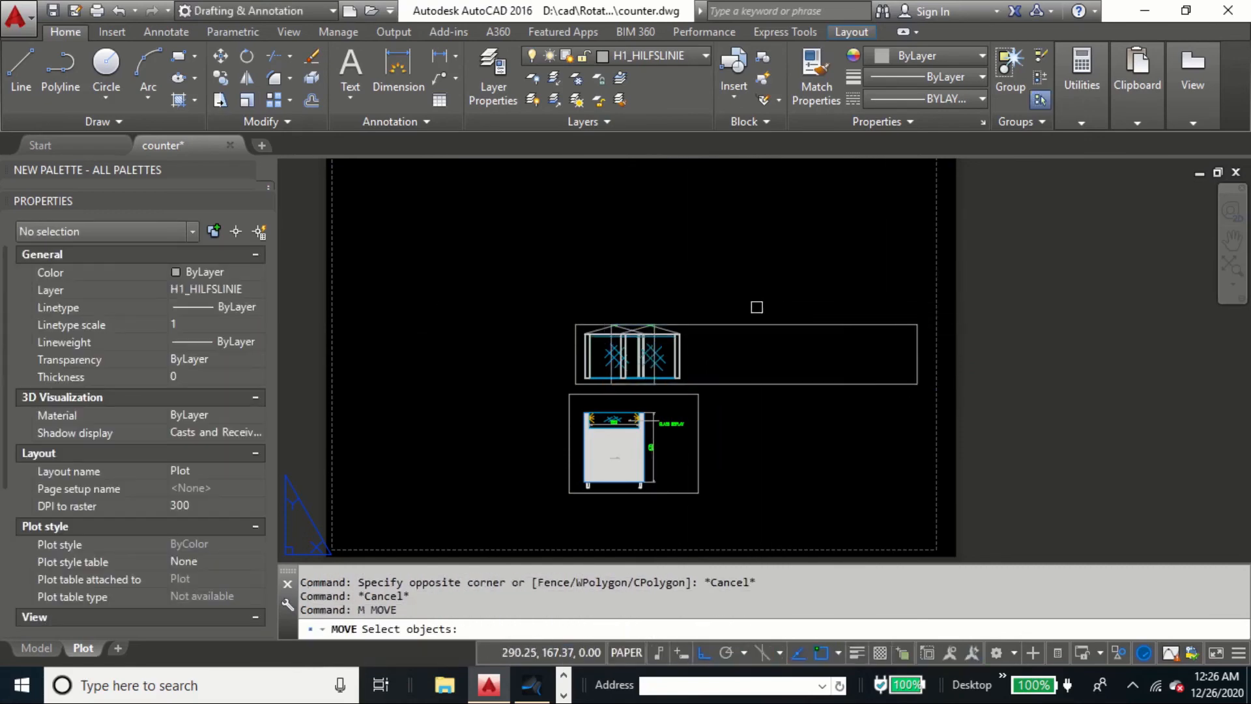
{"action": "left_click", "coordinate": [758, 308]}
{"action": "left_click", "coordinate": [750, 333]}
{"action": "key", "text": "space"}
{"action": "left_click", "coordinate": [735, 292]}
{"action": "left_click", "coordinate": [923, 302]}
Step: Stretch the widened viewport's left edge outward to include the counter's side view
{"action": "key", "text": "space"}
{"action": "left_click", "coordinate": [840, 291]}
{"action": "left_click", "coordinate": [788, 338]}
{"action": "key", "text": "space"}
{"action": "left_click", "coordinate": [835, 288]}
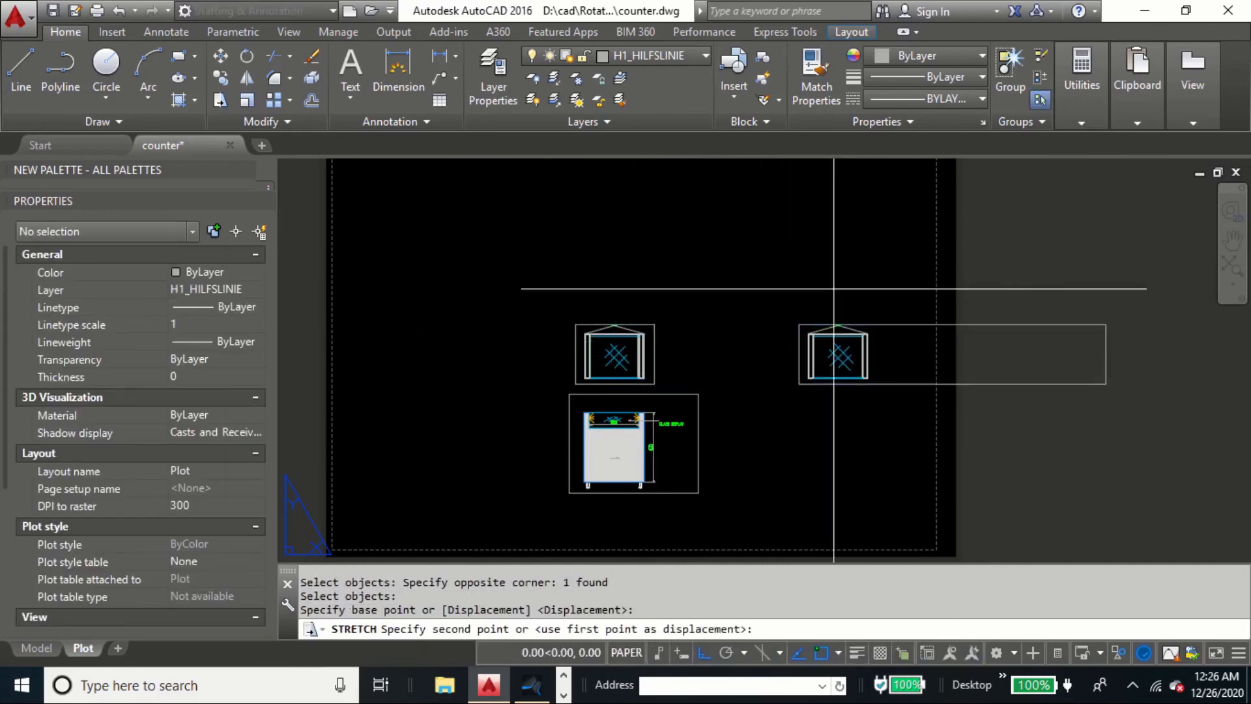
{"action": "left_click", "coordinate": [721, 272]}
{"action": "scroll", "coordinate": [705, 324], "scroll_direction": "up", "scroll_amount": 2}
{"action": "middle_click_drag", "start_coordinate": [742, 304], "coordinate": [675, 300]}
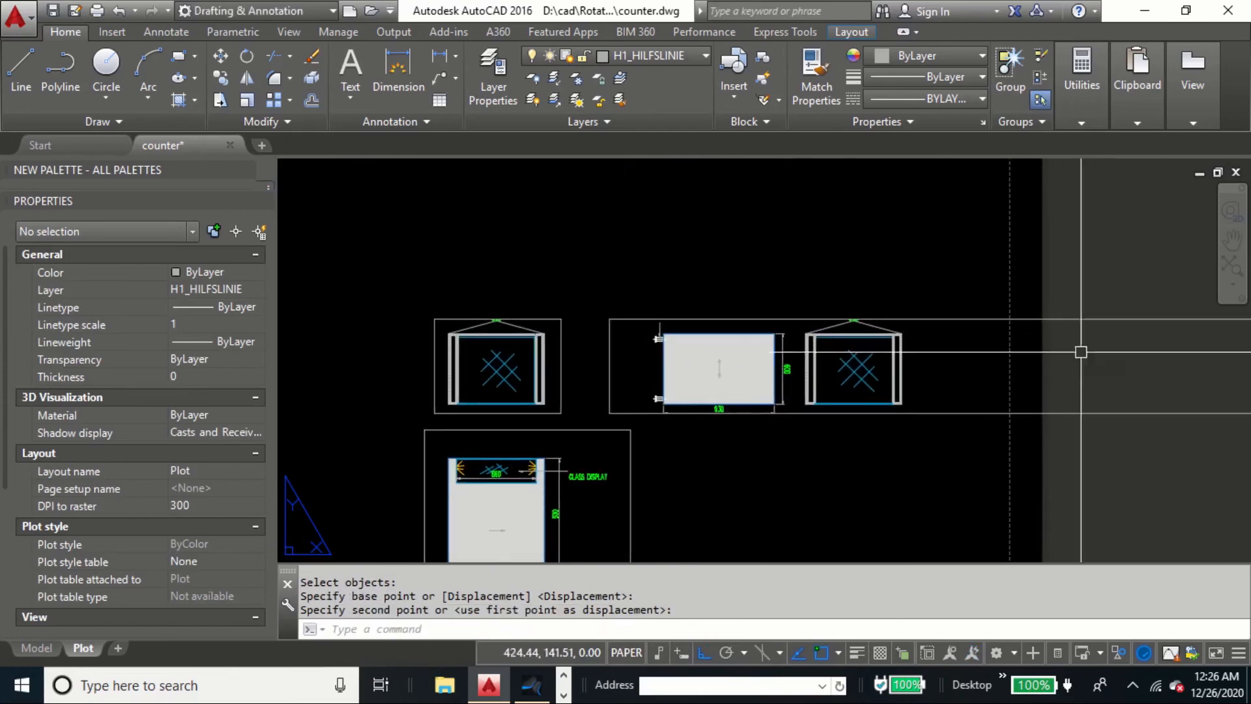
Step: Stretch the viewport's right edge inward past the plan view, just beyond the side view's 600 dimension
{"action": "middle_click_drag", "start_coordinate": [1063, 345], "coordinate": [746, 304]}
{"action": "type", "text": "s"}
{"action": "key", "text": "space"}
{"action": "left_click", "coordinate": [992, 262]}
{"action": "left_click", "coordinate": [888, 397]}
{"action": "key", "text": "space"}
{"action": "left_click", "coordinate": [887, 397]}
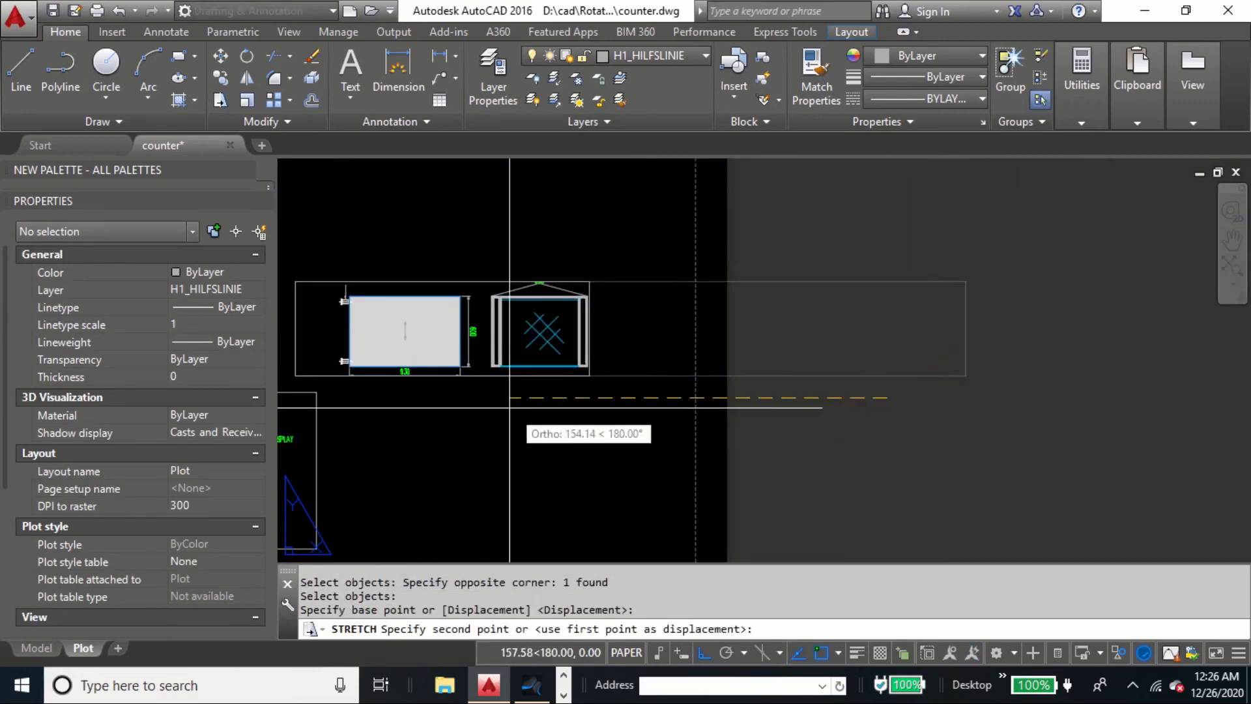
{"action": "middle_click_drag", "start_coordinate": [410, 411], "coordinate": [586, 405]}
{"action": "left_click", "coordinate": [561, 440]}
Step: Stretch the side-view viewport's bottom edge slightly downward to include the whole 930 dimension
{"action": "scroll", "coordinate": [429, 384], "scroll_direction": "up", "scroll_amount": 4}
{"action": "type", "text": "s"}
{"action": "key", "text": "space"}
{"action": "left_click", "coordinate": [549, 445]}
{"action": "left_click", "coordinate": [479, 391]}
{"action": "key", "text": "space"}
{"action": "left_click", "coordinate": [612, 436]}
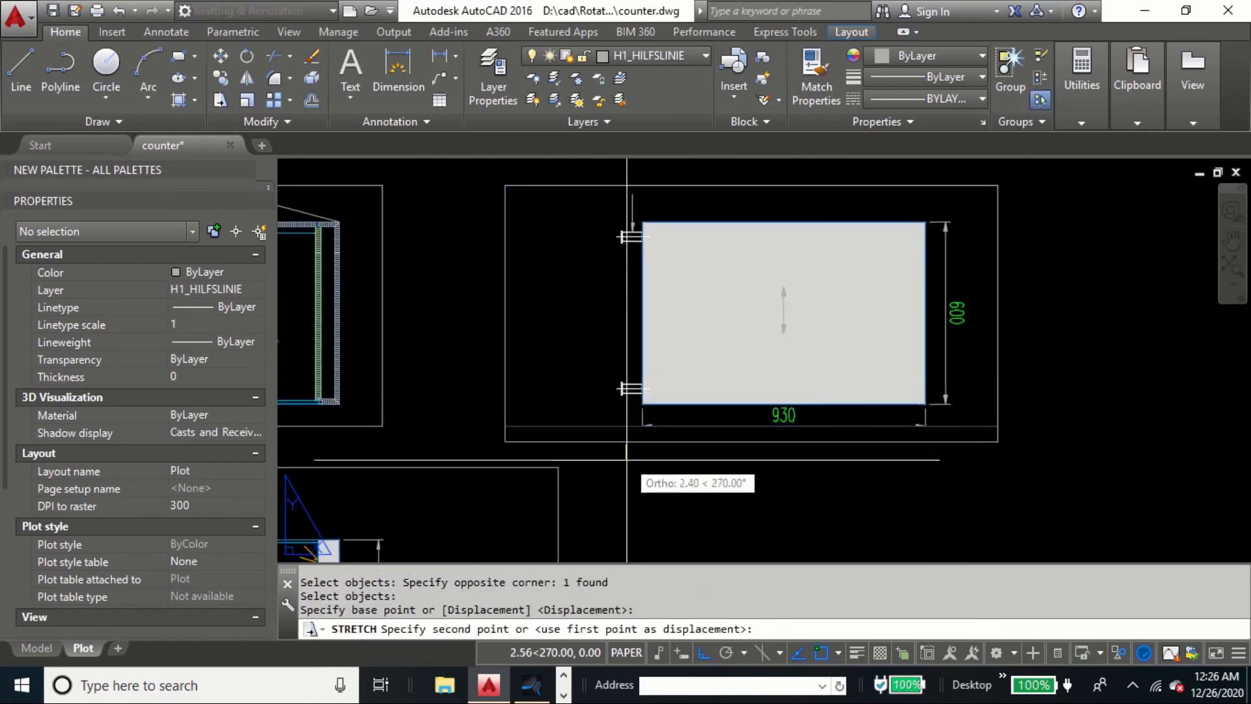
{"action": "left_click", "coordinate": [616, 440]}
{"action": "scroll", "coordinate": [634, 444], "scroll_direction": "down", "scroll_amount": 3}
Step: Stretch the side-view viewport's top edge upward to include the ADJUSTABLE LEGS label
{"action": "type", "text": "s"}
{"action": "key", "text": "space"}
{"action": "left_click", "coordinate": [577, 275]}
{"action": "left_click", "coordinate": [538, 313]}
{"action": "key", "text": "space"}
{"action": "left_click", "coordinate": [864, 340]}
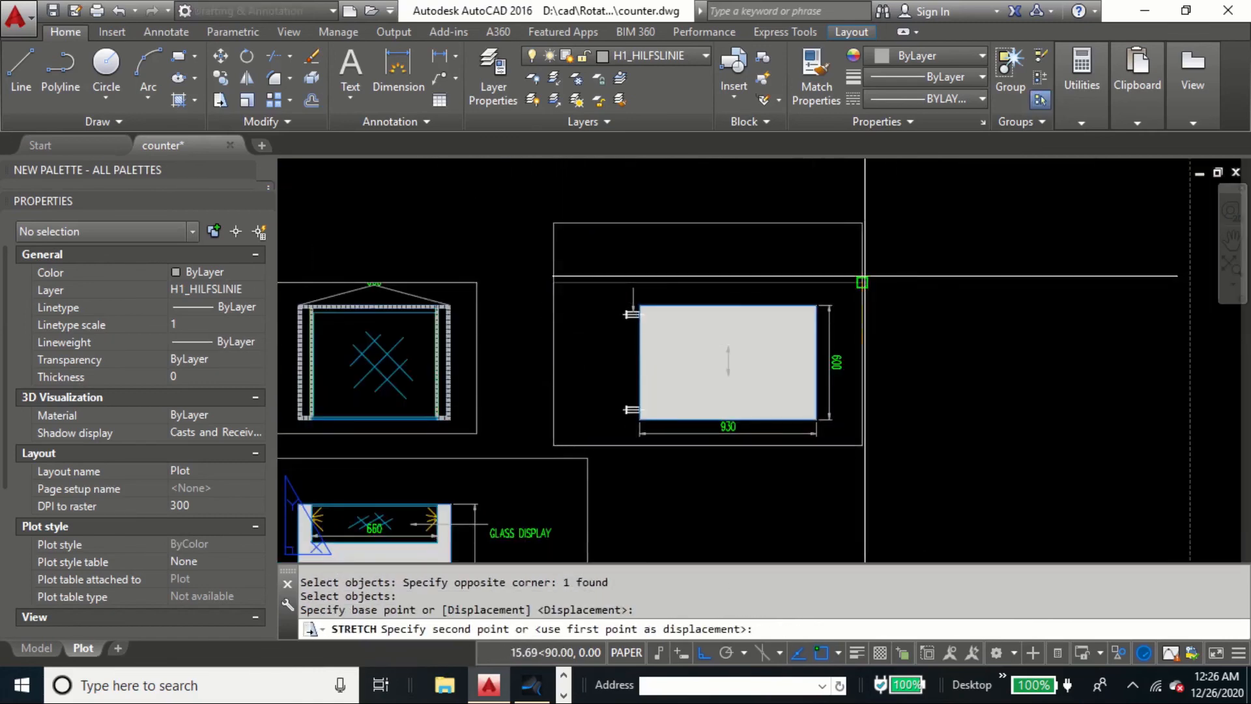
{"action": "left_click", "coordinate": [865, 267]}
{"action": "middle_click_drag", "start_coordinate": [861, 184], "coordinate": [863, 240]}
Step: Extend the side-view viewport's top edge further upward to leave clearance above the ADJUSTABLE LEGS label
{"action": "type", "text": "s"}
{"action": "key", "text": "space"}
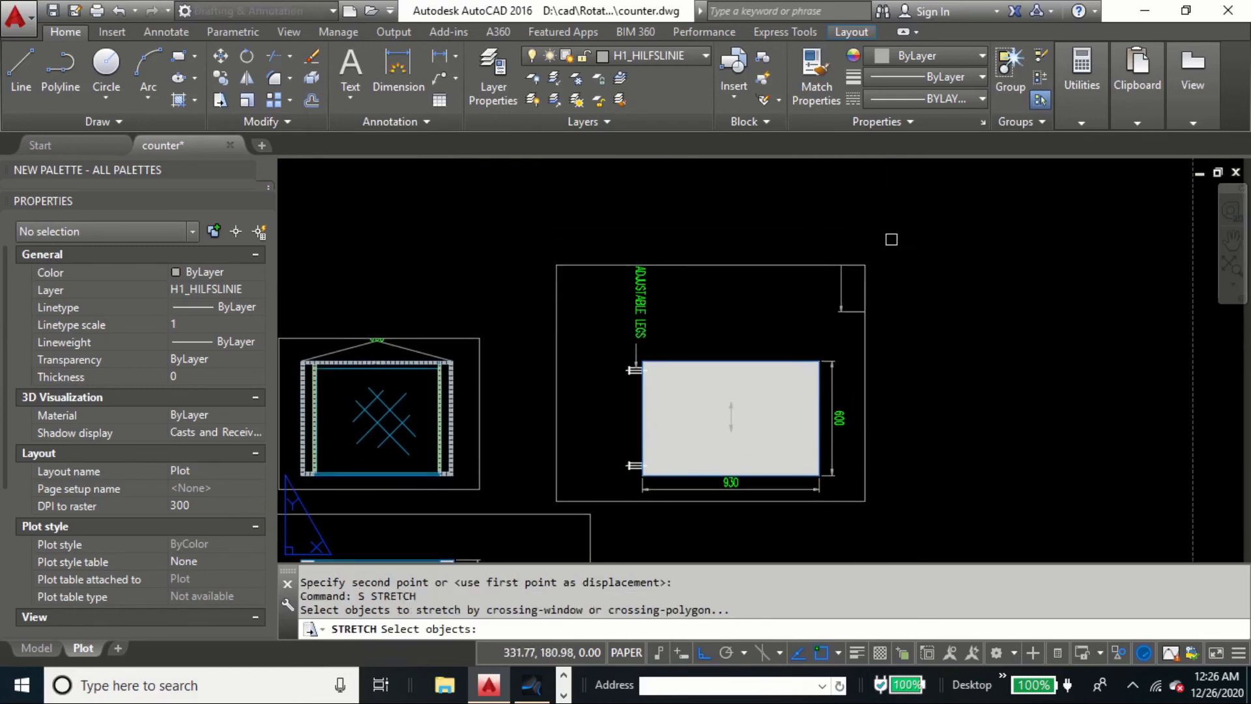
{"action": "left_click", "coordinate": [891, 237]}
{"action": "left_click", "coordinate": [839, 293]}
{"action": "key", "text": "space"}
{"action": "left_click", "coordinate": [885, 262]}
{"action": "left_click", "coordinate": [893, 229]}
Step: Stretch the side-view viewport's right edge inward, close to the 600 dimension text
{"action": "type", "text": "s"}
{"action": "key", "text": "space"}
{"action": "left_click", "coordinate": [902, 215]}
{"action": "left_click", "coordinate": [835, 279]}
{"action": "key", "text": "space"}
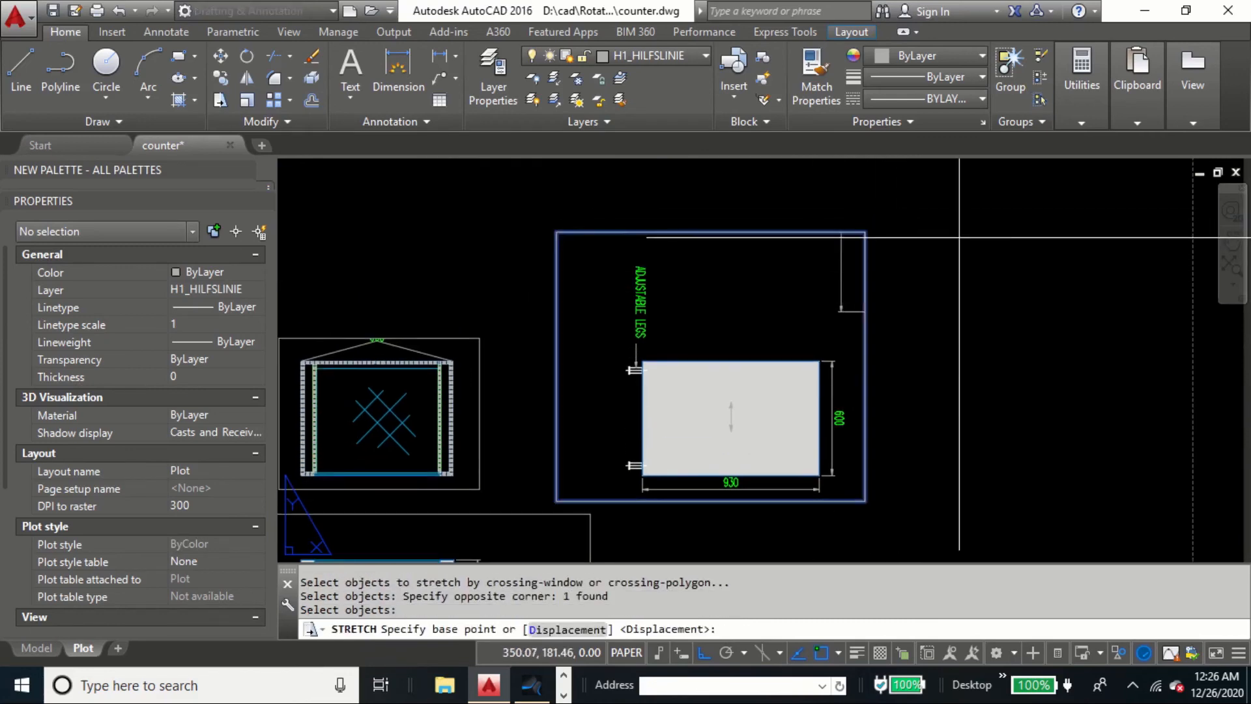
{"action": "left_click", "coordinate": [960, 238]}
{"action": "left_click", "coordinate": [939, 238]}
Step: Inside the side-view viewport, stretch the 600 dimension line closer to the counter, and return to paper space
{"action": "scroll", "coordinate": [848, 477], "scroll_direction": "up", "scroll_amount": 4}
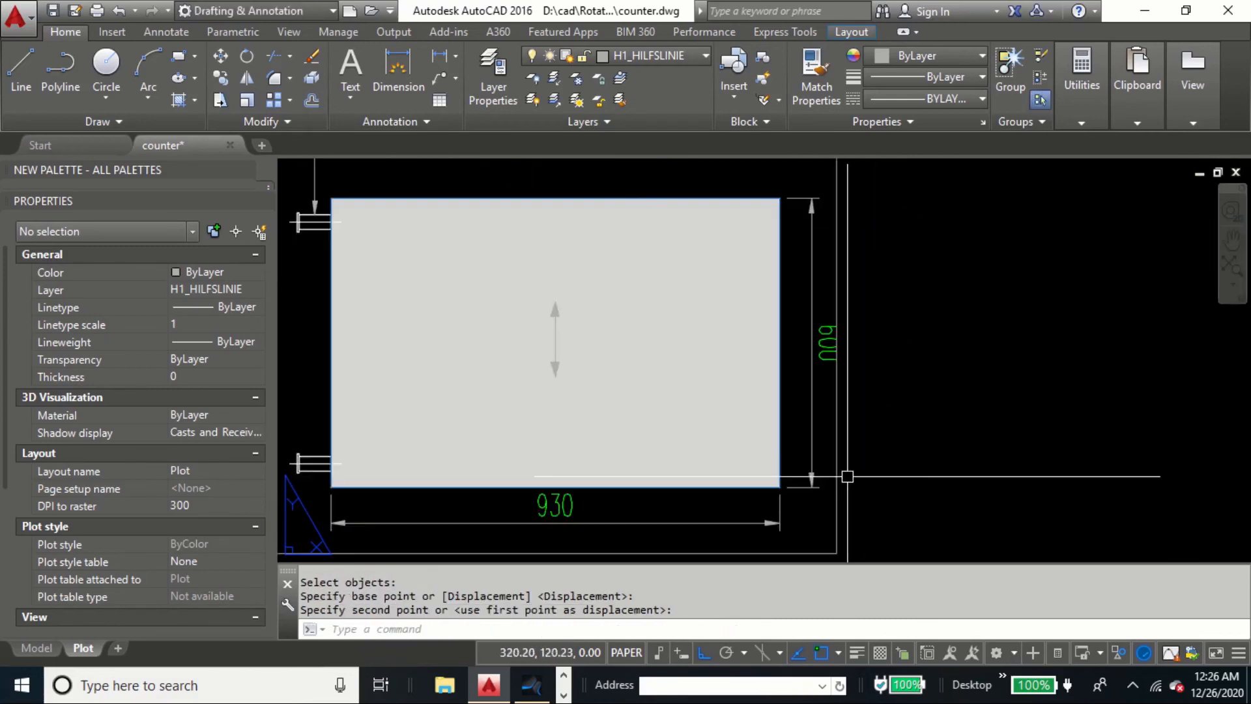
{"action": "double_click", "coordinate": [820, 499]}
{"action": "type", "text": "s"}
{"action": "key", "text": "space"}
{"action": "left_click", "coordinate": [824, 502]}
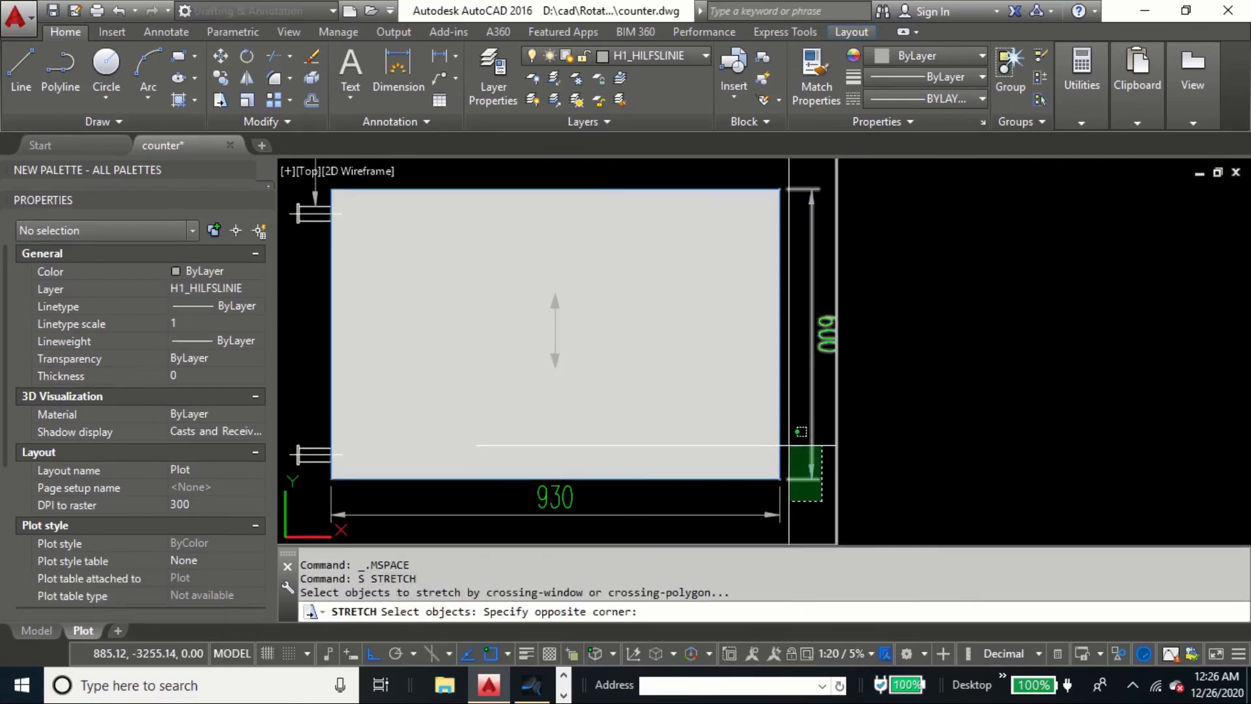
{"action": "left_click", "coordinate": [790, 450]}
{"action": "key", "text": "space"}
{"action": "left_click", "coordinate": [812, 506]}
{"action": "left_click", "coordinate": [798, 506]}
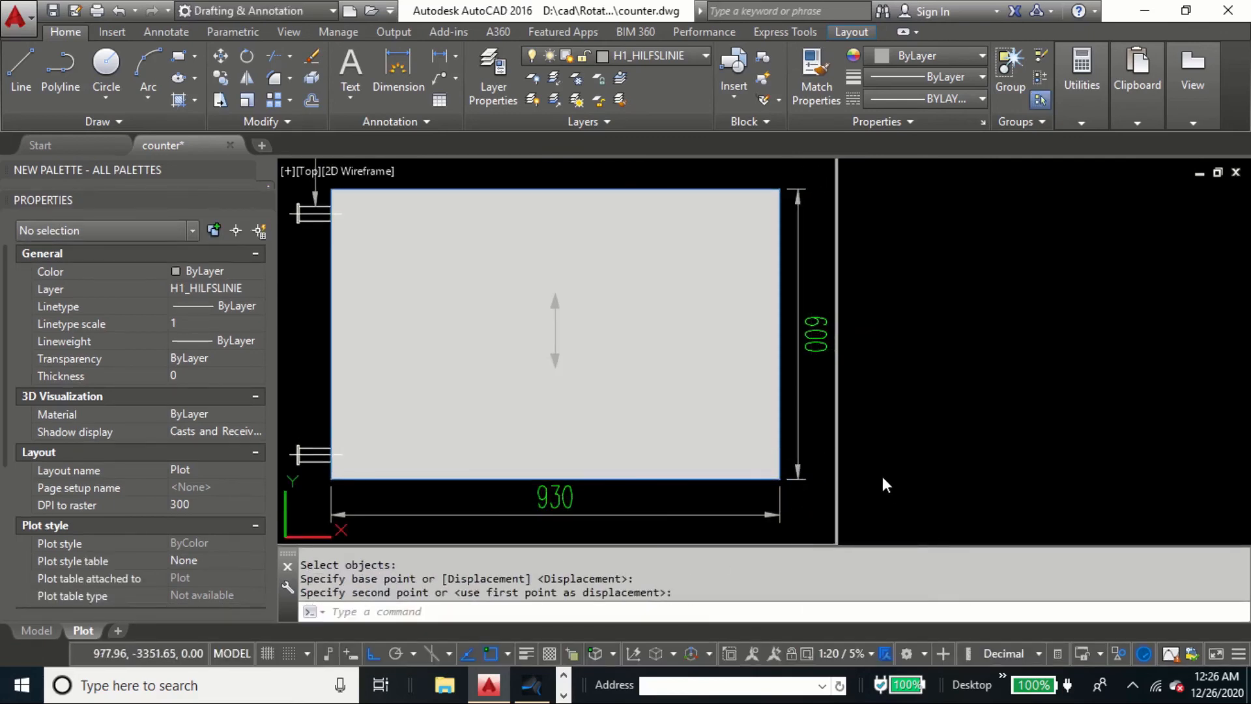
{"action": "double_click", "coordinate": [850, 445]}
Step: Stretch the side-view viewport's right edge slightly further inward toward the 600 dimension line
{"action": "scroll", "coordinate": [850, 445], "scroll_direction": "down", "scroll_amount": 4}
{"action": "type", "text": "s"}
{"action": "key", "text": "space"}
{"action": "left_click", "coordinate": [868, 206]}
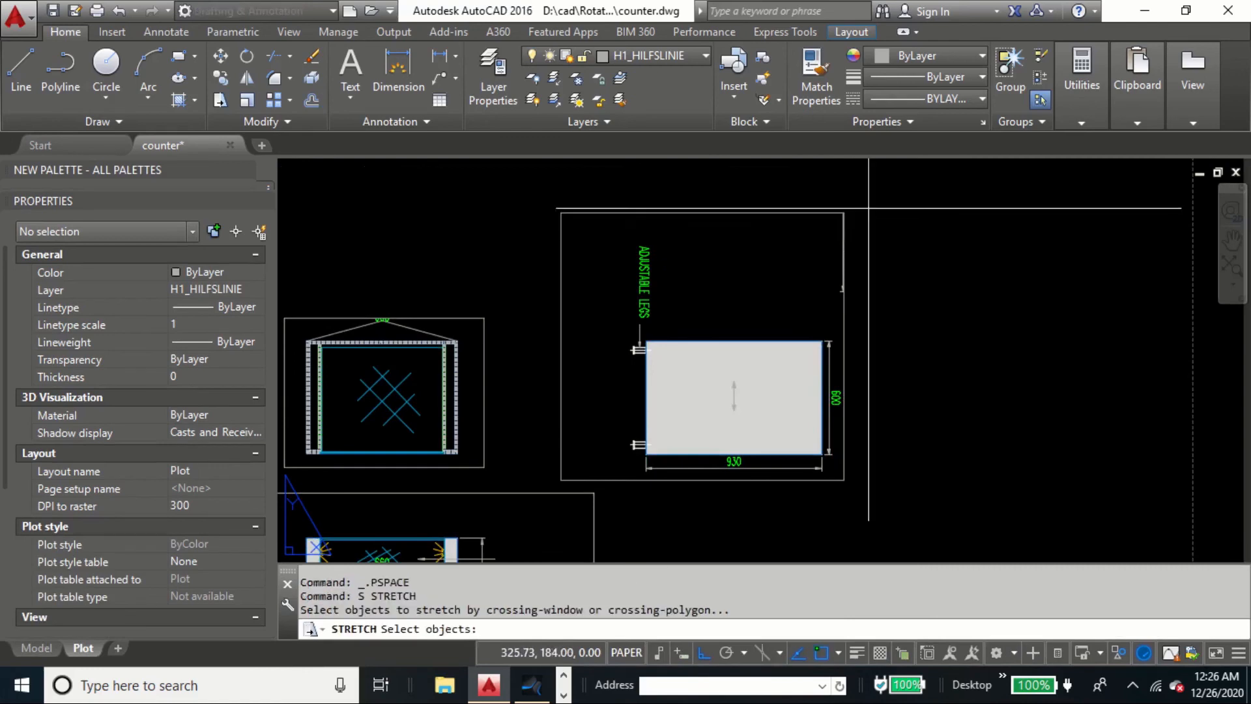
{"action": "left_click", "coordinate": [797, 525]}
{"action": "key", "text": "space"}
{"action": "left_click", "coordinate": [936, 281]}
{"action": "left_click", "coordinate": [928, 276]}
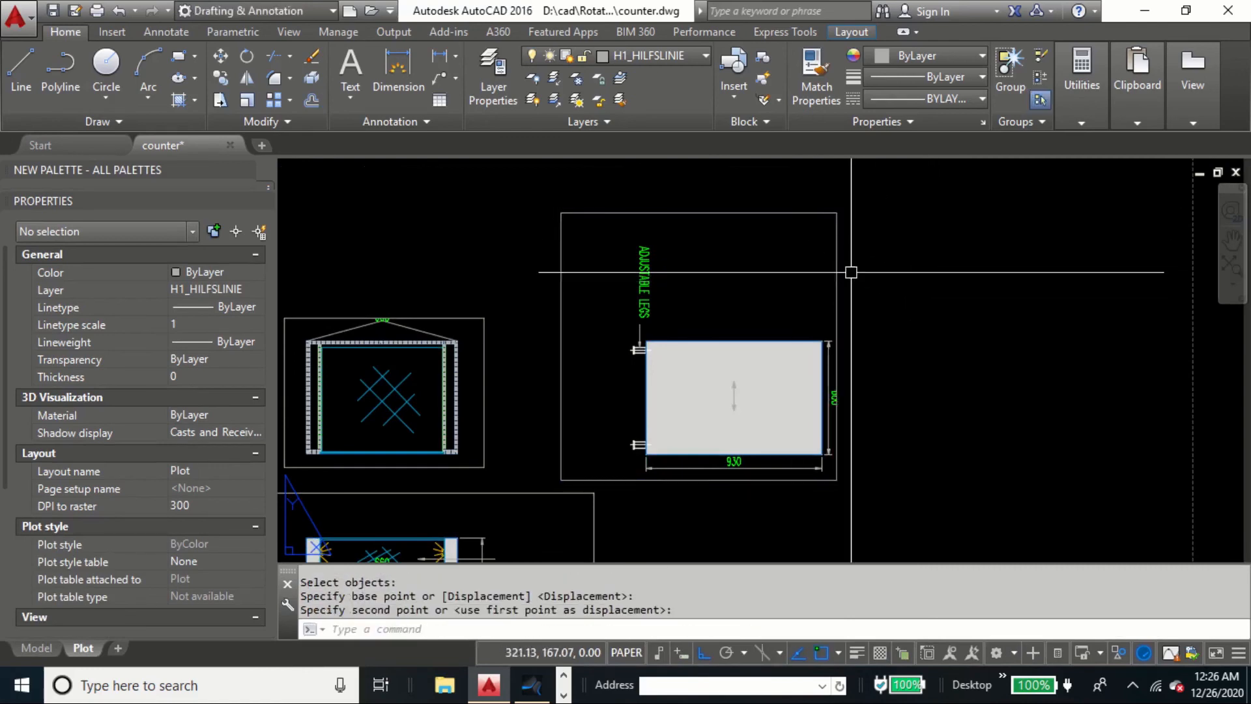
Step: Stretch the side-view viewport's top edge downward to just above the ADJUSTABLE LEGS label
{"action": "type", "text": "s"}
{"action": "key", "text": "space"}
{"action": "left_click", "coordinate": [852, 187]}
{"action": "left_click", "coordinate": [796, 224]}
{"action": "key", "text": "space"}
{"action": "left_click", "coordinate": [904, 238]}
{"action": "left_click", "coordinate": [904, 262]}
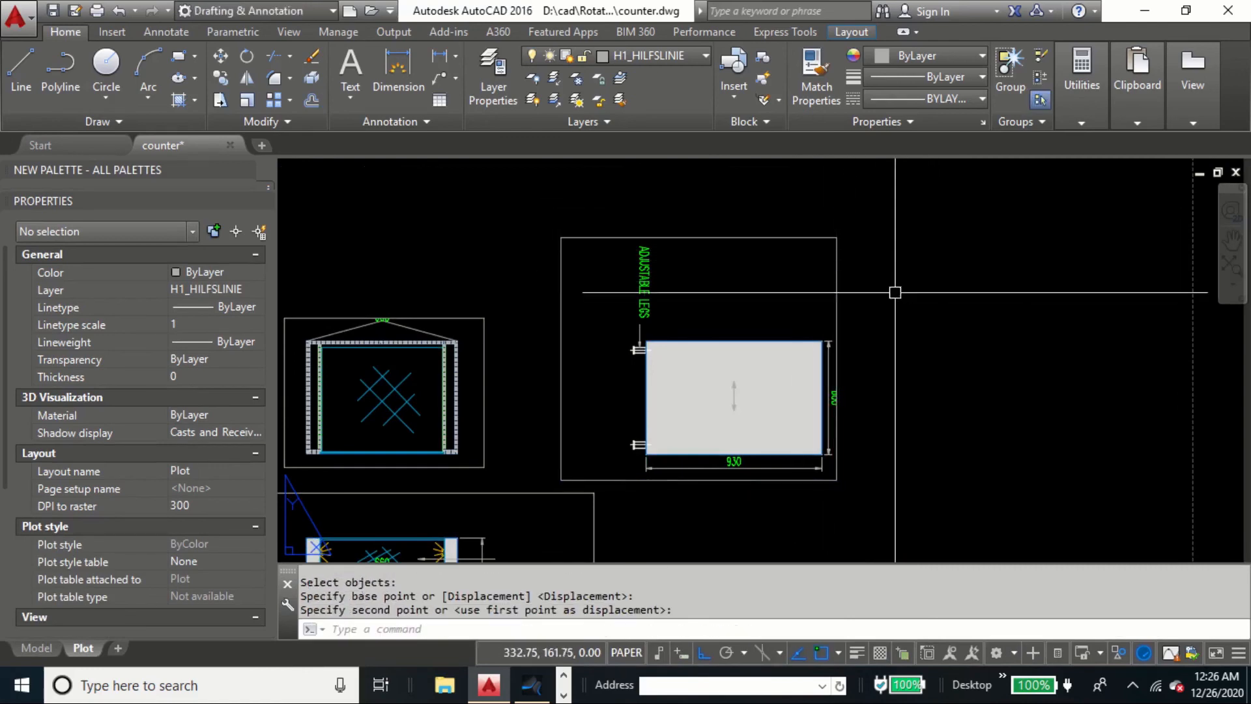
Step: Stretch the side-view viewport's left edge inward, to a viewport width of about 60
{"action": "type", "text": "s"}
{"action": "key", "text": "space"}
{"action": "left_click", "coordinate": [577, 223]}
{"action": "left_click", "coordinate": [534, 514]}
{"action": "key", "text": "space"}
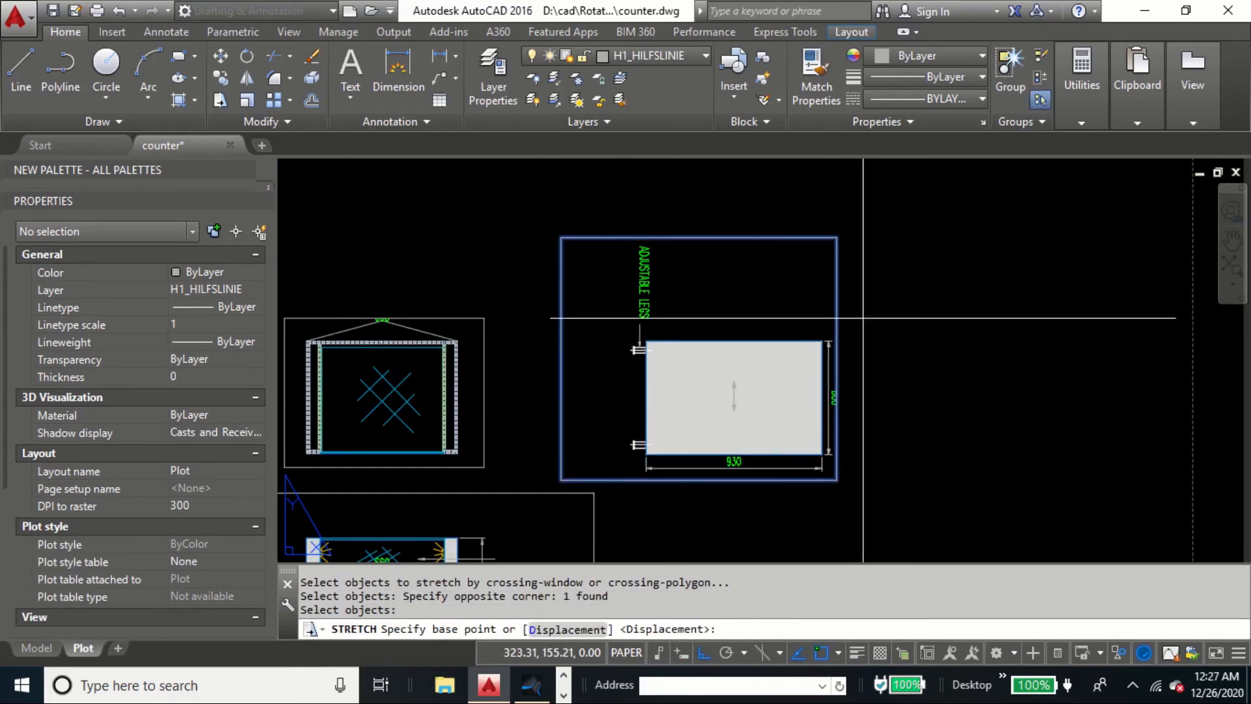
{"action": "left_click", "coordinate": [874, 319]}
{"action": "left_click", "coordinate": [924, 317]}
Step: Rotate the side-view viewport 90° counterclockwise so the counter stands upright on its legs
{"action": "left_click", "coordinate": [909, 330]}
{"action": "left_click", "coordinate": [818, 293]}
{"action": "type", "text": "r"}
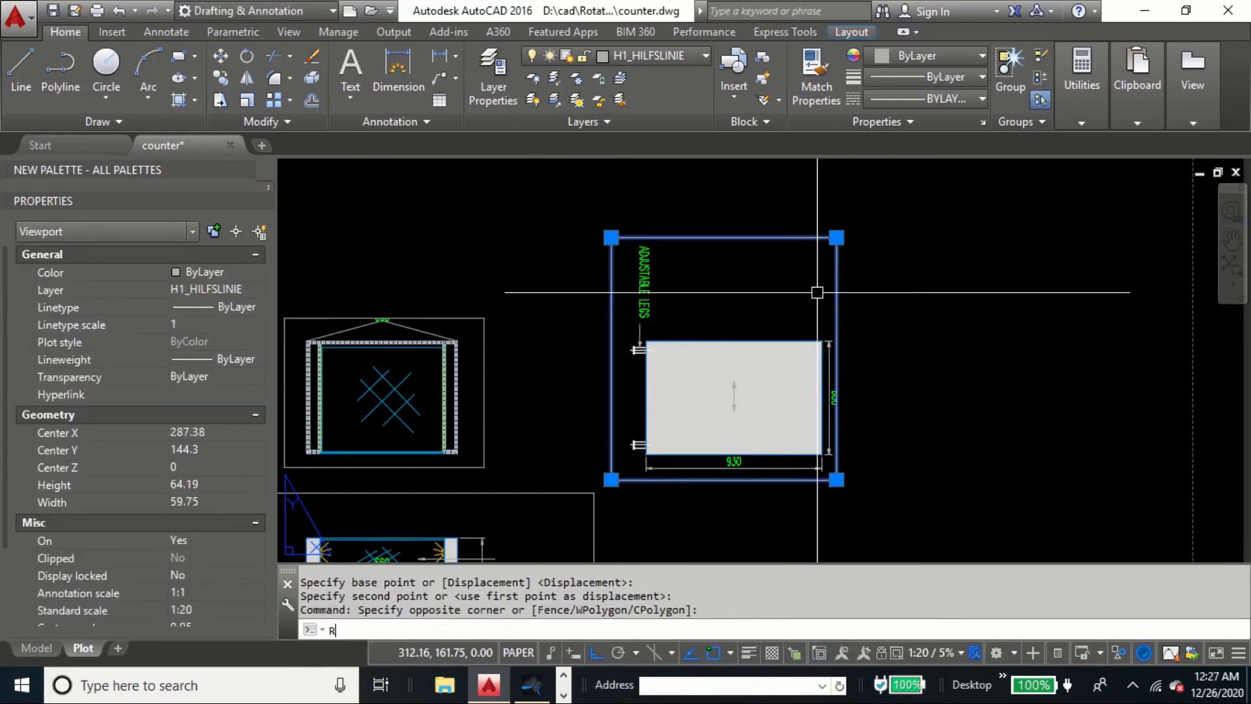
{"action": "type", "text": "o"}
{"action": "key", "text": "space"}
{"action": "left_click", "coordinate": [910, 358]}
{"action": "left_click", "coordinate": [909, 316]}
{"action": "scroll", "coordinate": [889, 285], "scroll_direction": "down", "scroll_amount": 4}
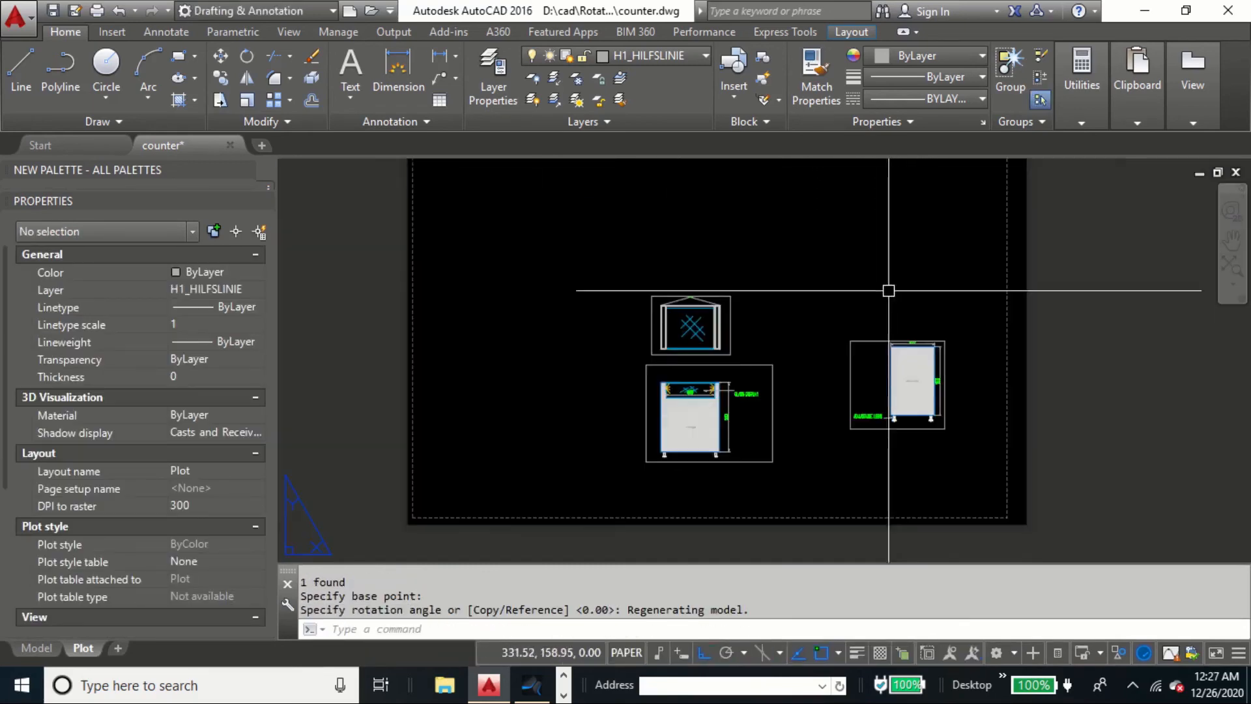
Step: Move the side-view viewport onto the front view, aligning the bottom edges of the two counter bodies
{"action": "scroll", "coordinate": [888, 291], "scroll_direction": "up", "scroll_amount": 5}
{"action": "scroll", "coordinate": [894, 433], "scroll_direction": "down", "scroll_amount": 4}
{"action": "scroll", "coordinate": [869, 440], "scroll_direction": "up", "scroll_amount": 2}
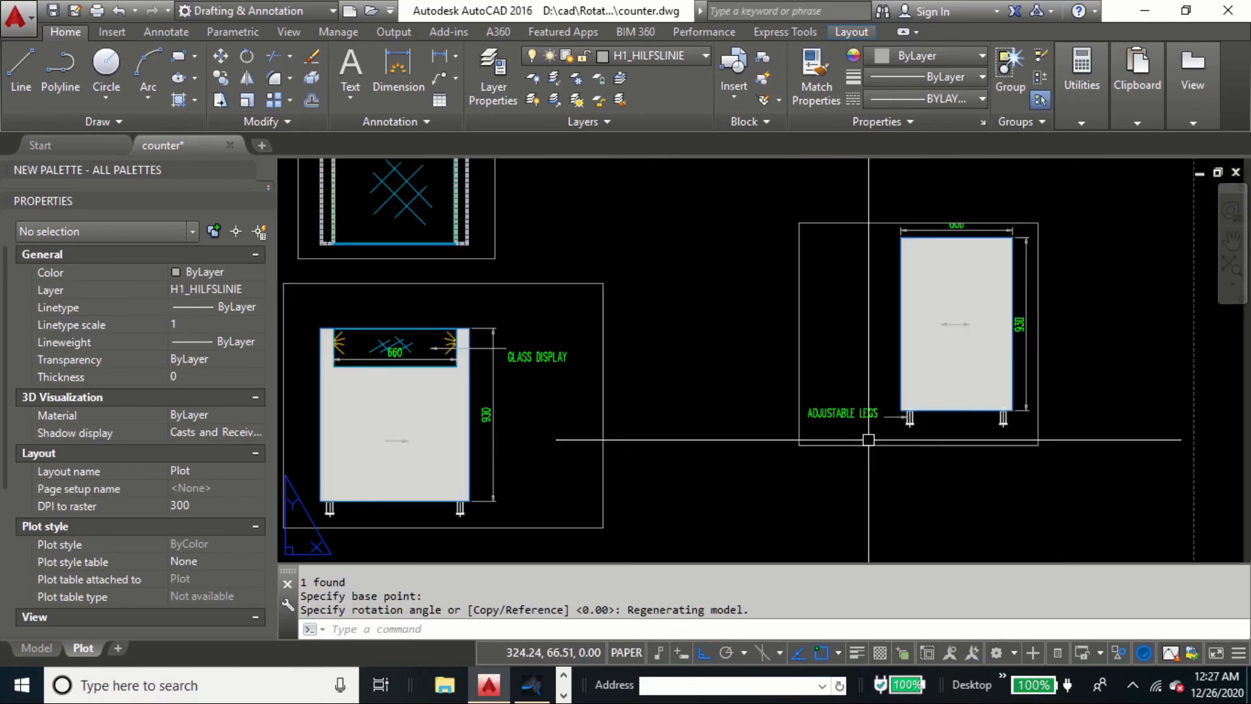
{"action": "key", "text": "space"}
{"action": "left_click", "coordinate": [932, 459]}
{"action": "left_click", "coordinate": [861, 425]}
{"action": "key", "text": "space"}
{"action": "scroll", "coordinate": [923, 420], "scroll_direction": "up", "scroll_amount": 4}
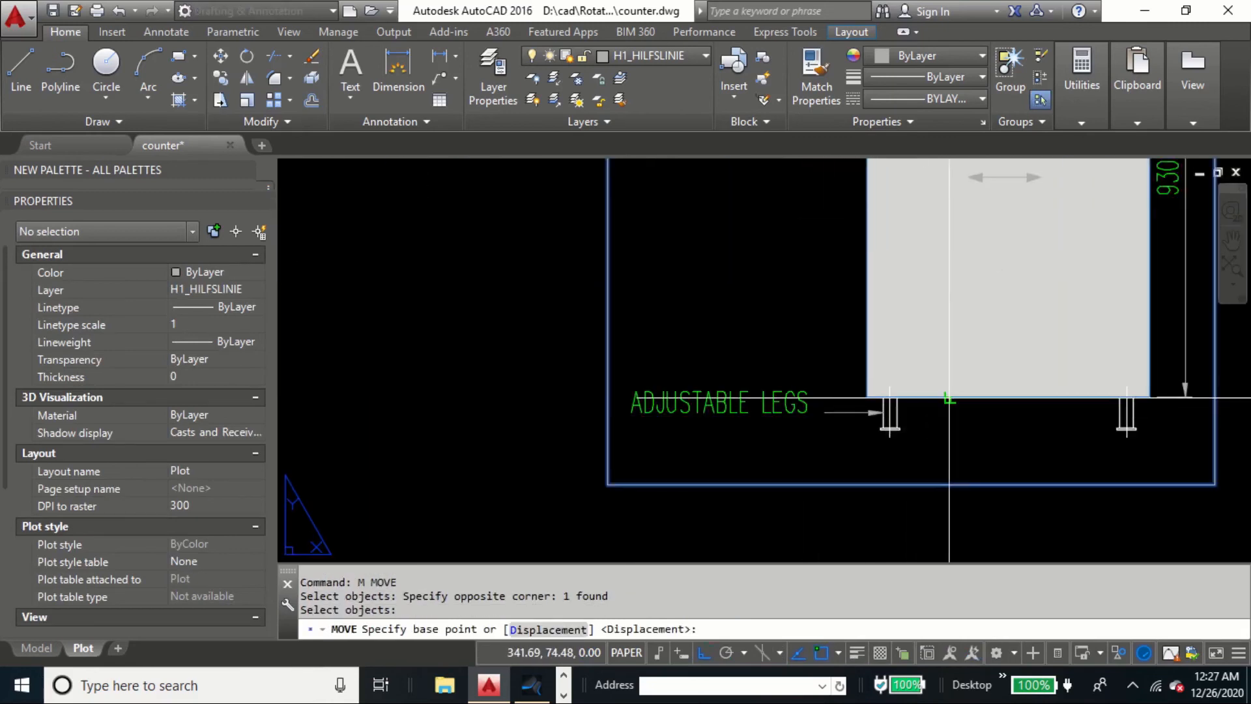
{"action": "left_click", "coordinate": [949, 397]}
{"action": "scroll", "coordinate": [949, 397], "scroll_direction": "down", "scroll_amount": 3}
{"action": "scroll", "coordinate": [1000, 363], "scroll_direction": "up", "scroll_amount": 5}
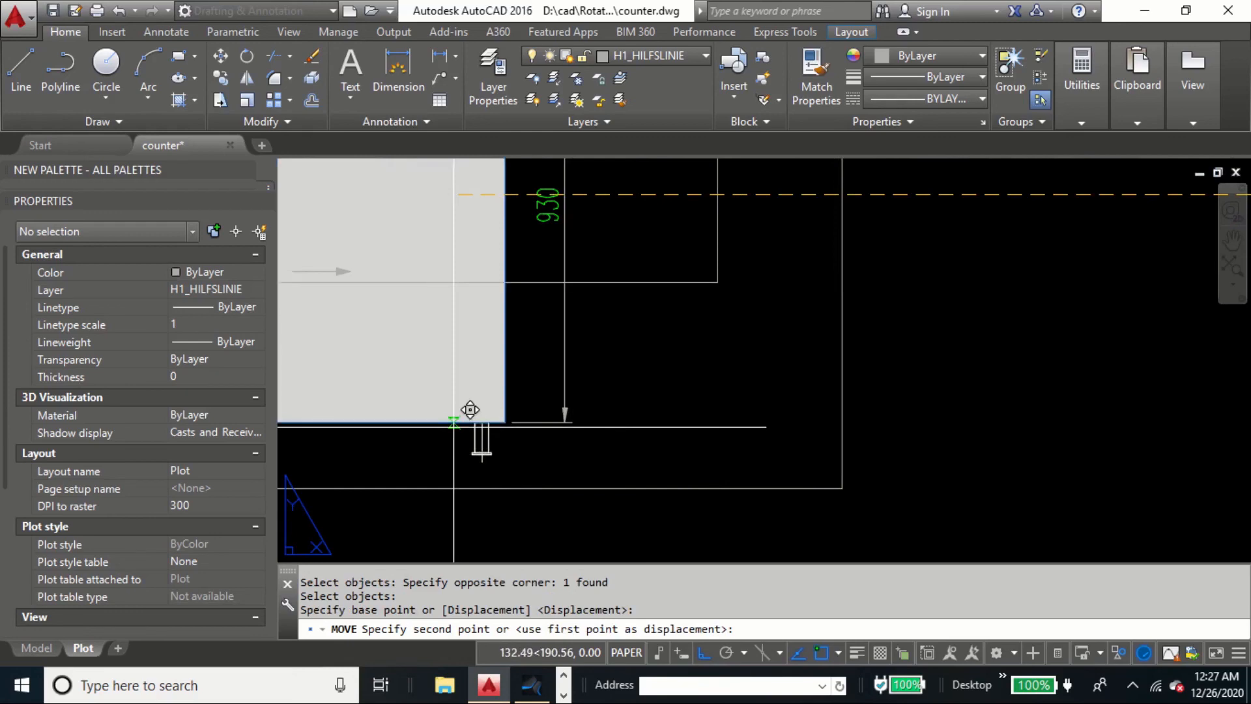
{"action": "scroll", "coordinate": [470, 409], "scroll_direction": "down", "scroll_amount": 4}
{"action": "left_click", "coordinate": [651, 475]}
Step: Move the side-view viewport horizontally to the right, leaving a small gap beside the front-view viewport
{"action": "type", "text": "M"}
{"action": "key", "text": "space"}
{"action": "left_click", "coordinate": [640, 454]}
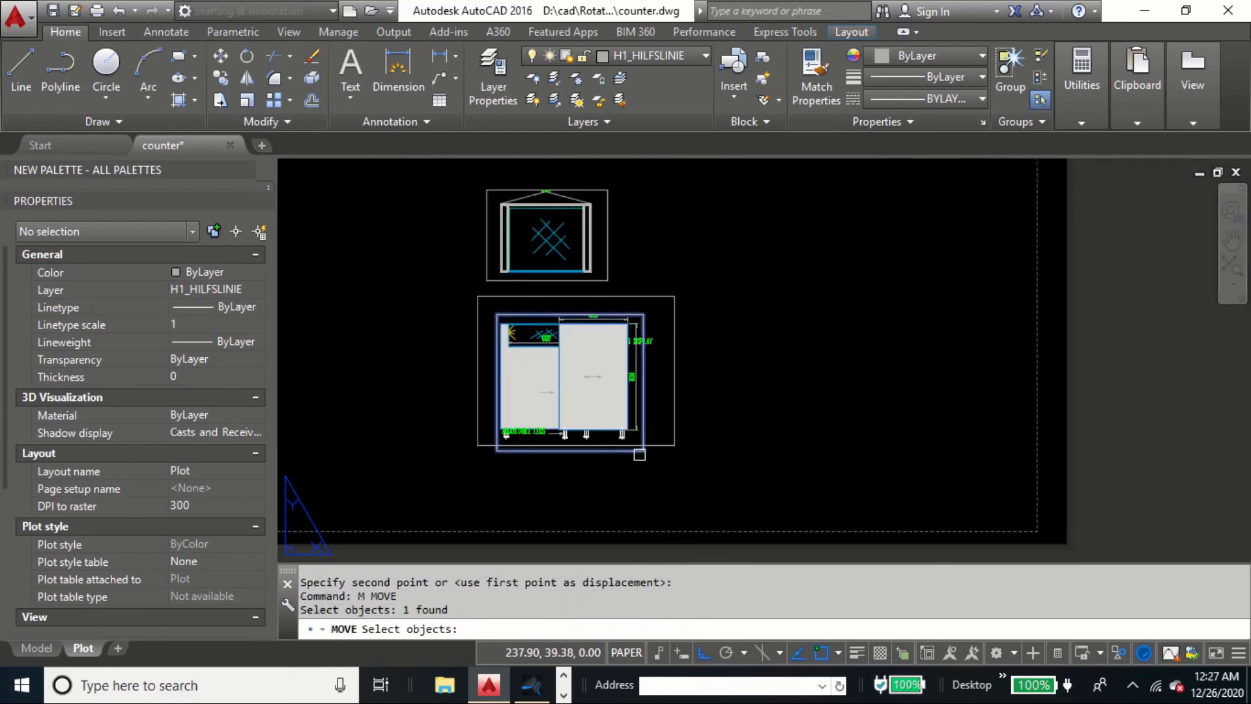
{"action": "key", "text": "space"}
{"action": "left_click", "coordinate": [643, 450]}
{"action": "left_click", "coordinate": [826, 450]}
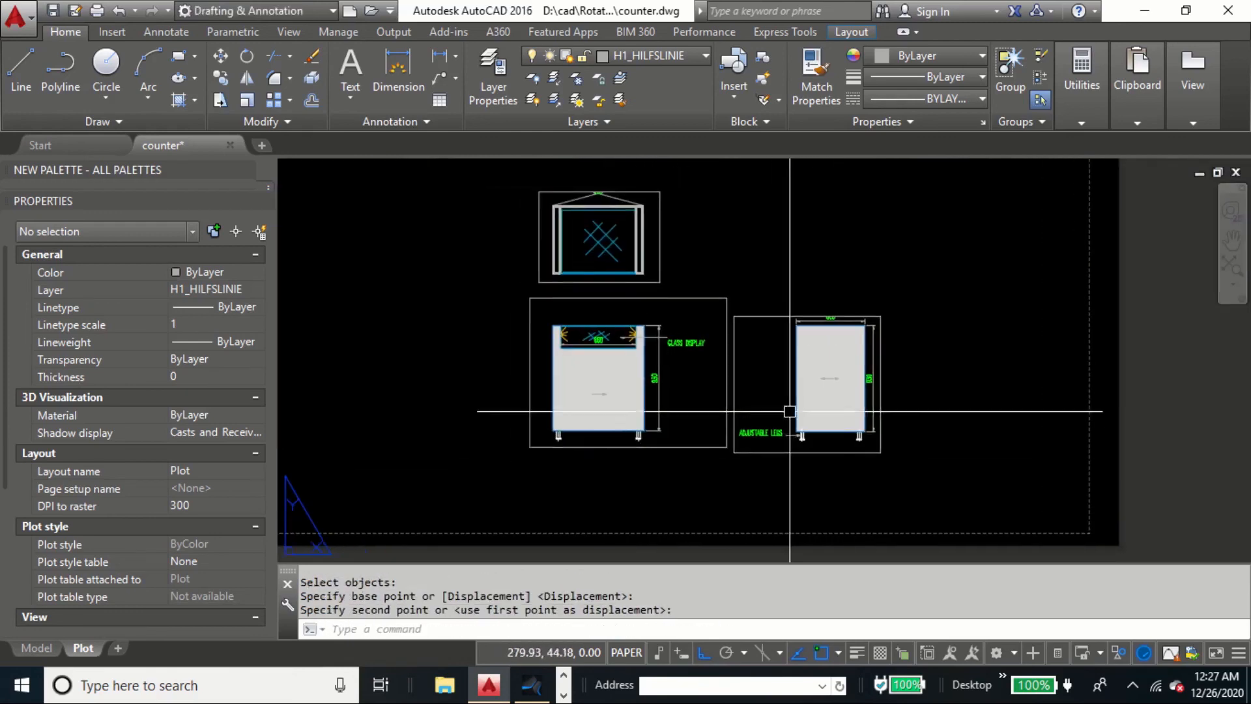
Step: Stretch the side-view viewport's top edge slightly upward to include the full 600 dimension text
{"action": "scroll", "coordinate": [754, 316], "scroll_direction": "up", "scroll_amount": 4}
{"action": "scroll", "coordinate": [753, 316], "scroll_direction": "down", "scroll_amount": 4}
{"action": "scroll", "coordinate": [754, 316], "scroll_direction": "up", "scroll_amount": 6}
{"action": "type", "text": "S"}
{"action": "key", "text": "space"}
{"action": "left_click", "coordinate": [815, 268]}
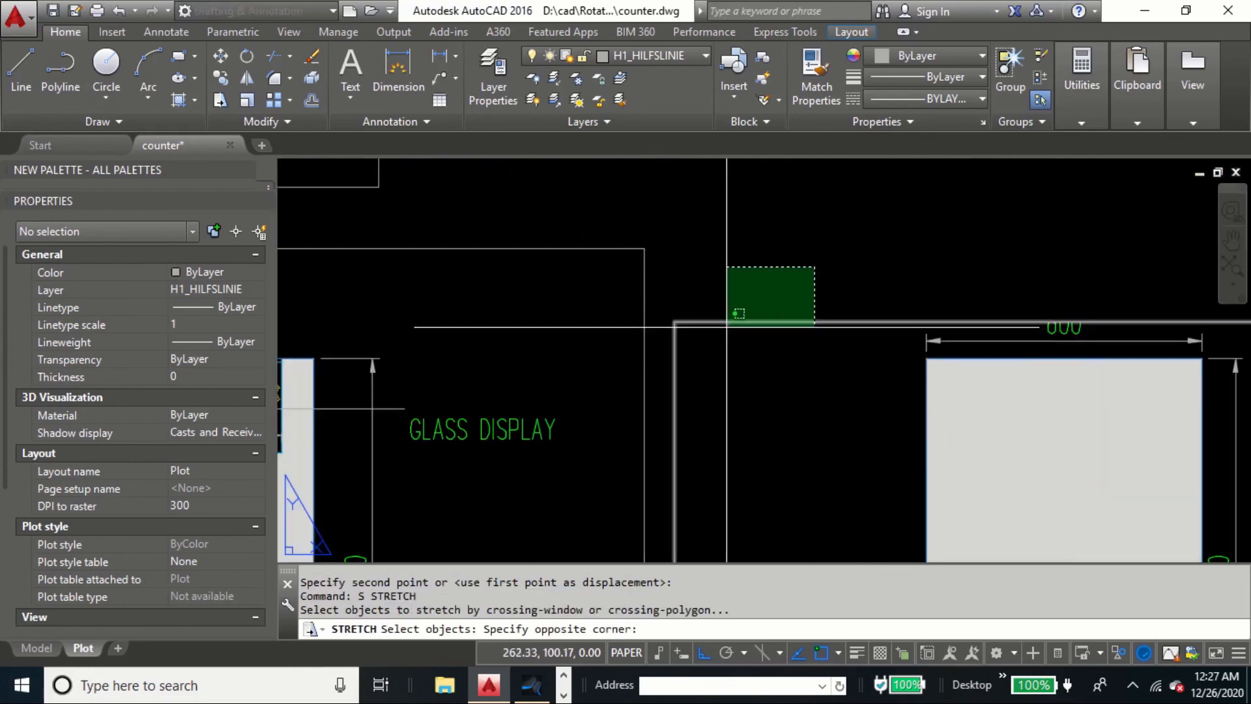
{"action": "left_click", "coordinate": [672, 334]}
{"action": "key", "text": "space"}
{"action": "left_click", "coordinate": [732, 272]}
{"action": "left_click", "coordinate": [737, 258]}
{"action": "scroll", "coordinate": [698, 238], "scroll_direction": "down", "scroll_amount": 2}
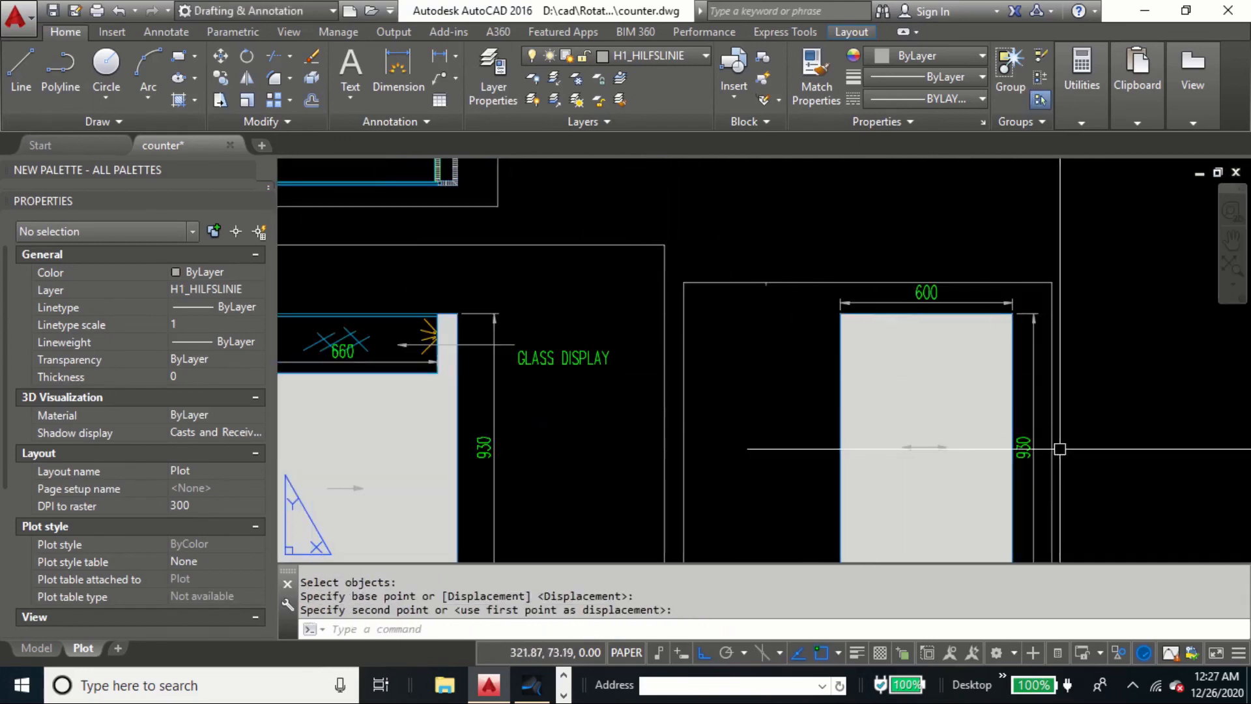
Step: Copy the plan-view viewport straight up to free space above the original
{"action": "scroll", "coordinate": [1060, 449], "scroll_direction": "down", "scroll_amount": 5}
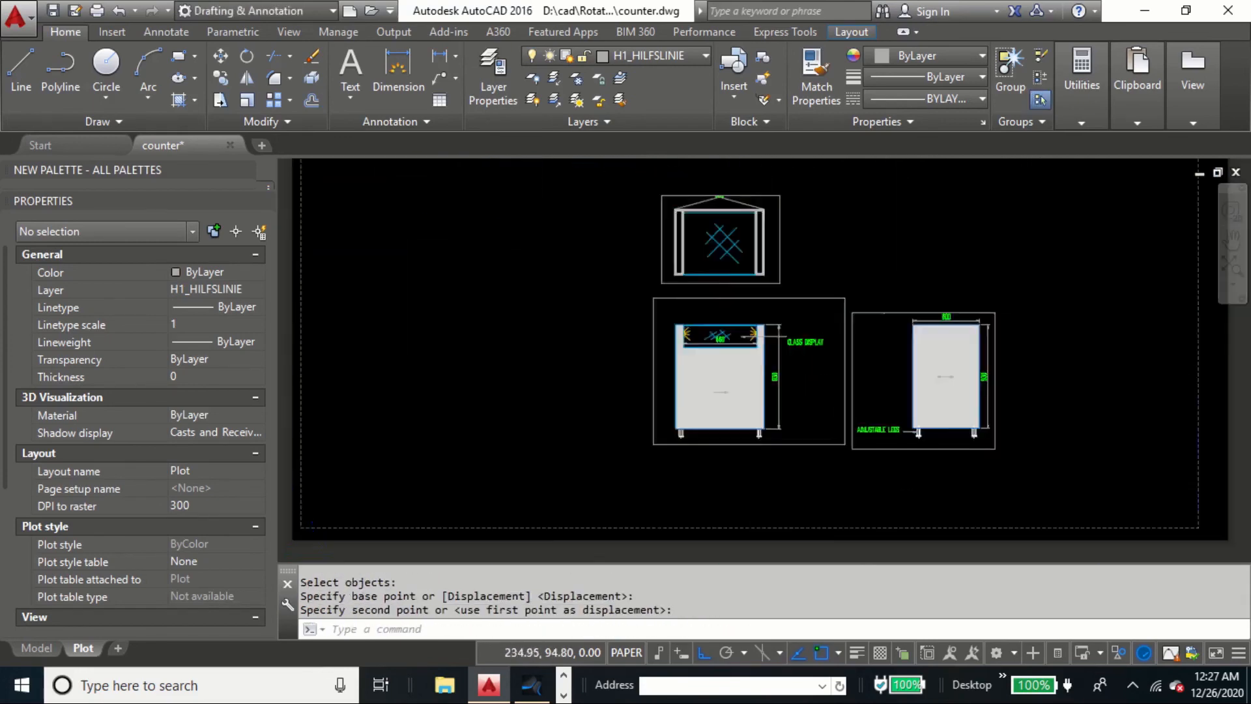
{"action": "scroll", "coordinate": [806, 329], "scroll_direction": "down", "scroll_amount": 2}
{"action": "left_click", "coordinate": [789, 261]}
{"action": "type", "text": "CO"}
{"action": "key", "text": "space"}
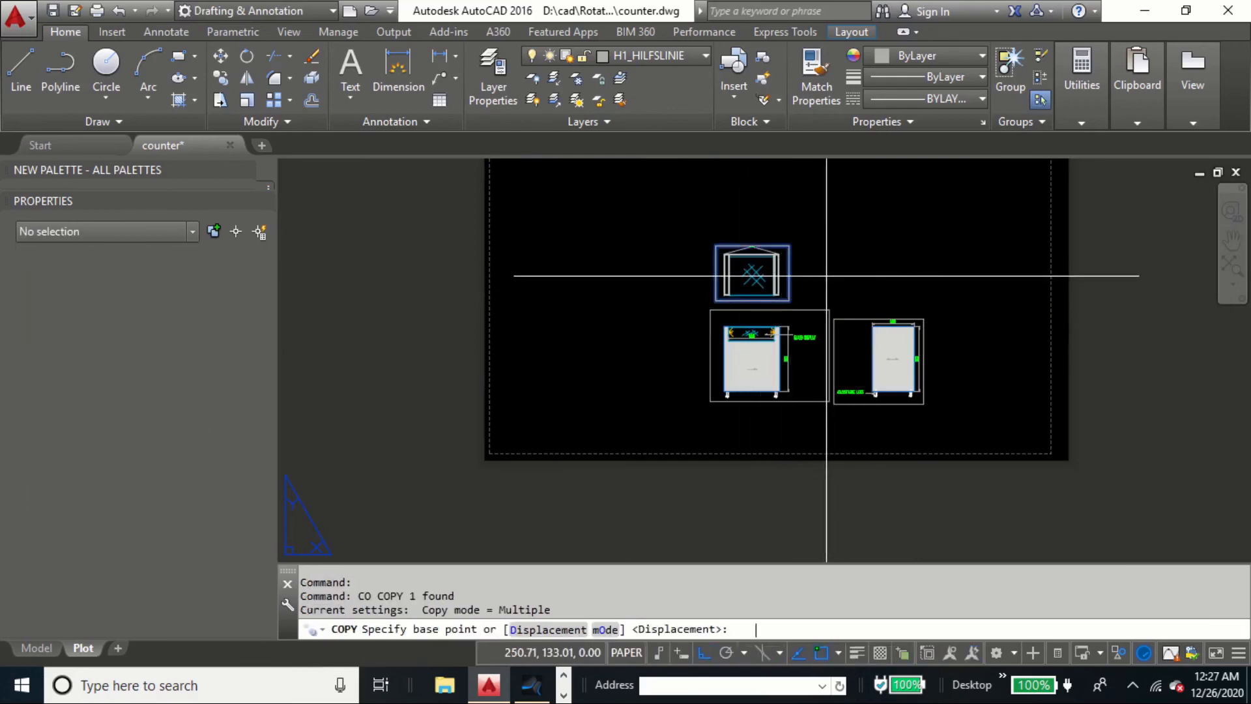
{"action": "left_click", "coordinate": [826, 275]}
{"action": "middle_click_drag", "start_coordinate": [840, 173], "coordinate": [803, 354]}
{"action": "left_click", "coordinate": [835, 283]}
{"action": "key", "text": "Escape"}
Step: Stretch the copied viewport's top edge upward far enough to include the whole door-side view of the counter
{"action": "type", "text": "S"}
{"action": "key", "text": "space"}
{"action": "left_click", "coordinate": [816, 237]}
{"action": "left_click", "coordinate": [753, 280]}
{"action": "key", "text": "space"}
{"action": "left_click", "coordinate": [813, 362]}
{"action": "left_click", "coordinate": [836, 230]}
Step: Stretch the copied viewport's top edge back down to just above the counter legs, trimming the empty area
{"action": "type", "text": "S"}
{"action": "key", "text": "space"}
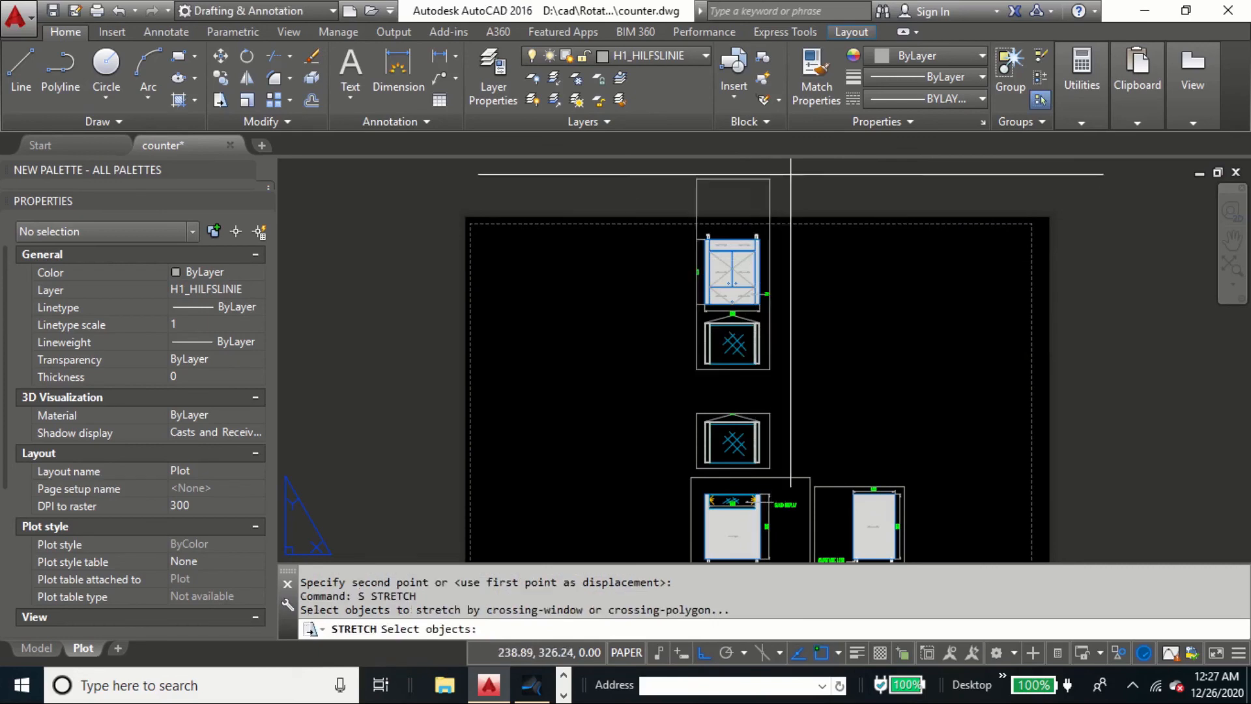
{"action": "left_click", "coordinate": [737, 187]}
{"action": "key", "text": "space"}
{"action": "left_click", "coordinate": [818, 246]}
{"action": "left_click", "coordinate": [822, 295]}
Step: Stretch the copied viewport's bottom edge up to just below the 800 dimension, cropping out the plan view
{"action": "type", "text": "S"}
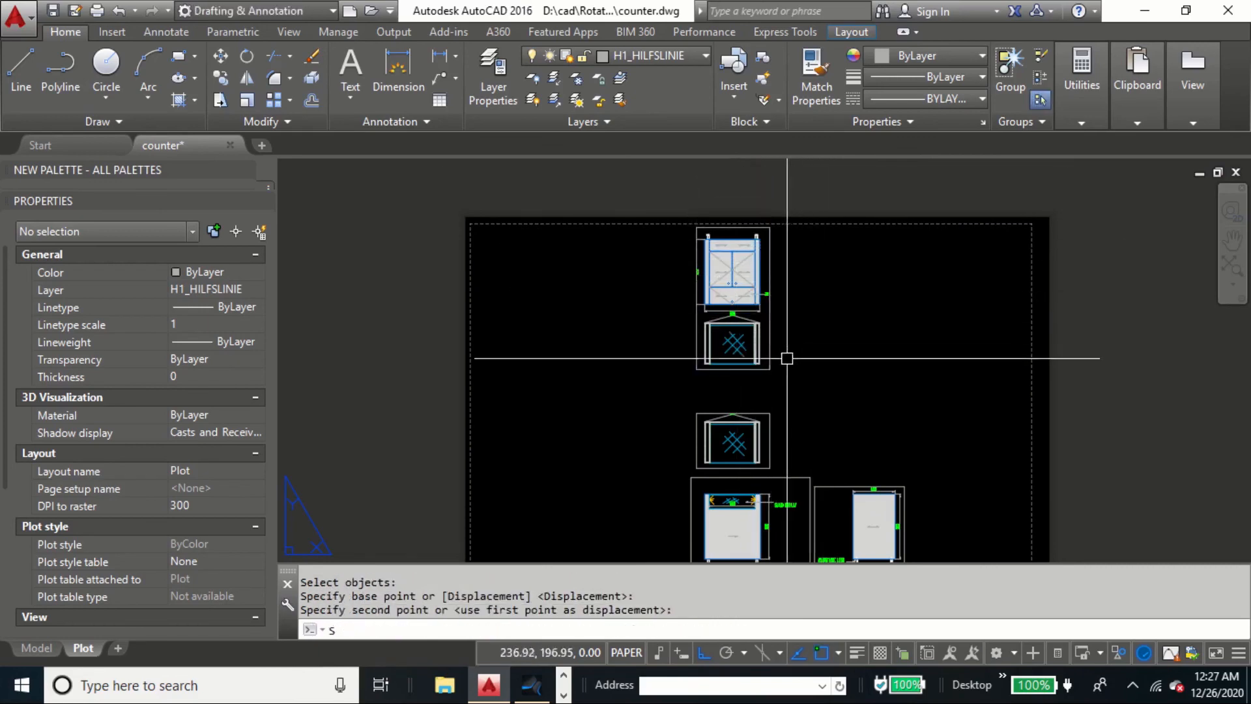
{"action": "key", "text": "space"}
{"action": "left_click", "coordinate": [786, 382]}
{"action": "left_click", "coordinate": [747, 339]}
{"action": "key", "text": "space"}
{"action": "scroll", "coordinate": [803, 361], "scroll_direction": "up", "scroll_amount": 4}
{"action": "left_click", "coordinate": [797, 383]}
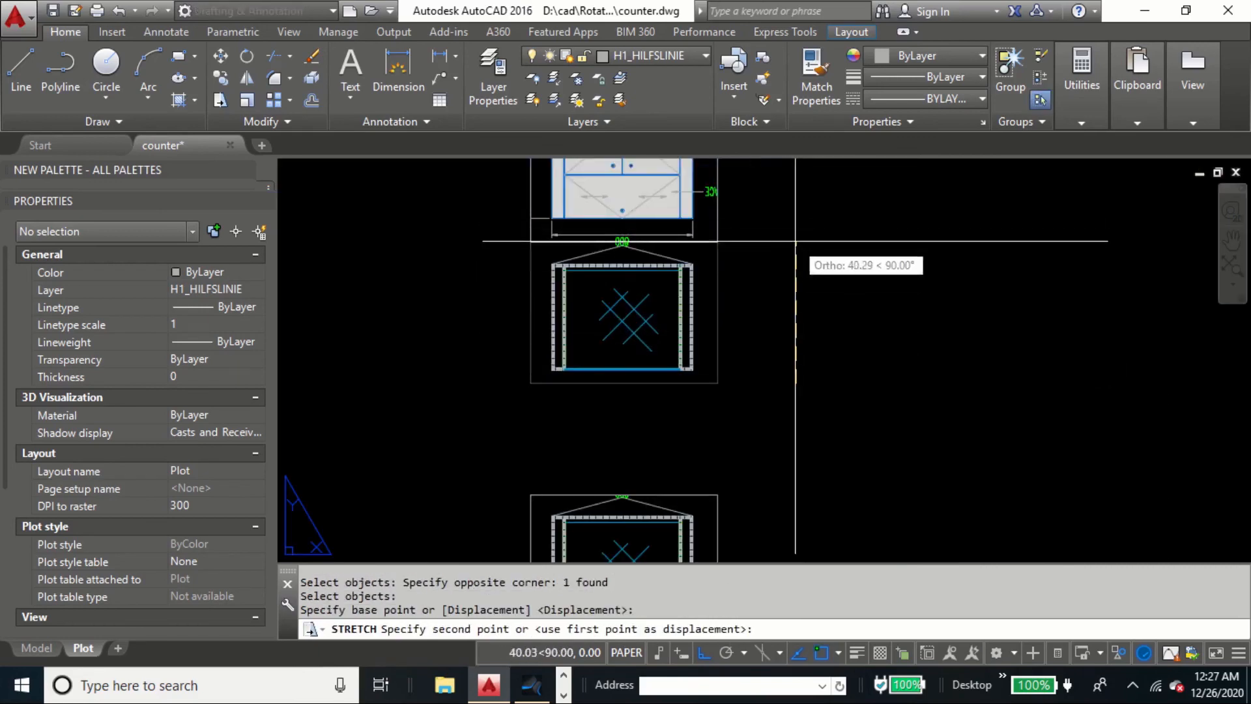
{"action": "left_click", "coordinate": [796, 246]}
Step: Rotate the door-side viewport 180° so the counter stands upright on its legs
{"action": "middle_click_drag", "start_coordinate": [715, 289], "coordinate": [777, 316]}
{"action": "left_click", "coordinate": [786, 306]}
{"action": "left_click", "coordinate": [696, 233]}
{"action": "scroll", "coordinate": [782, 325], "scroll_direction": "down", "scroll_amount": 4}
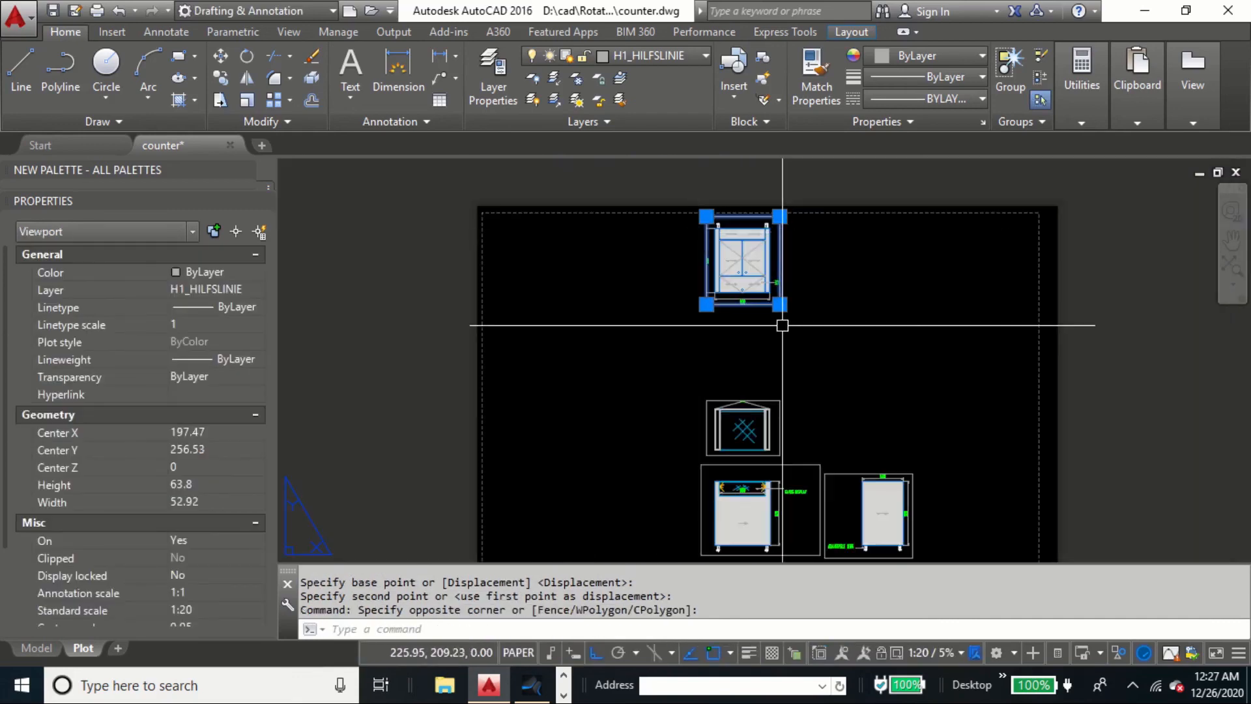
{"action": "type", "text": "R"}
{"action": "key", "text": "Return"}
{"action": "left_click", "coordinate": [792, 320]}
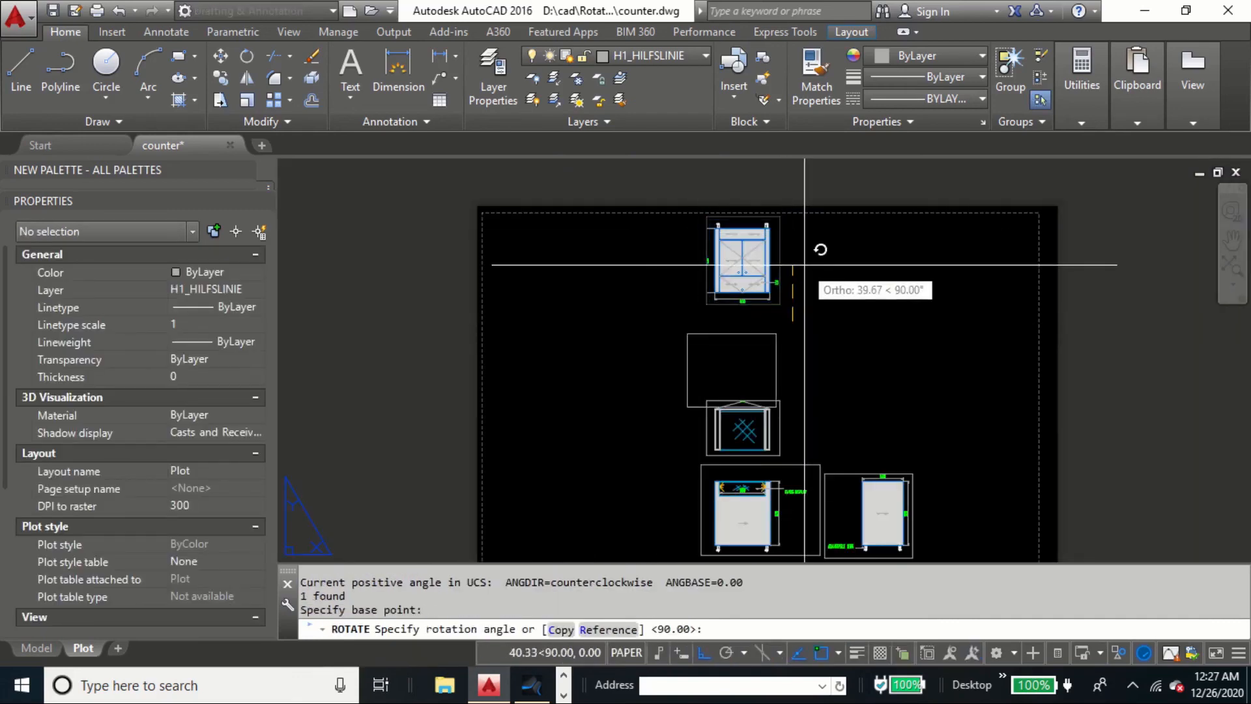
{"action": "left_click", "coordinate": [674, 264]}
Step: Move the door-side viewport down beside the front view, aligning the bottom edges of the two counter bodies
{"action": "middle_click_drag", "start_coordinate": [815, 392], "coordinate": [820, 332]}
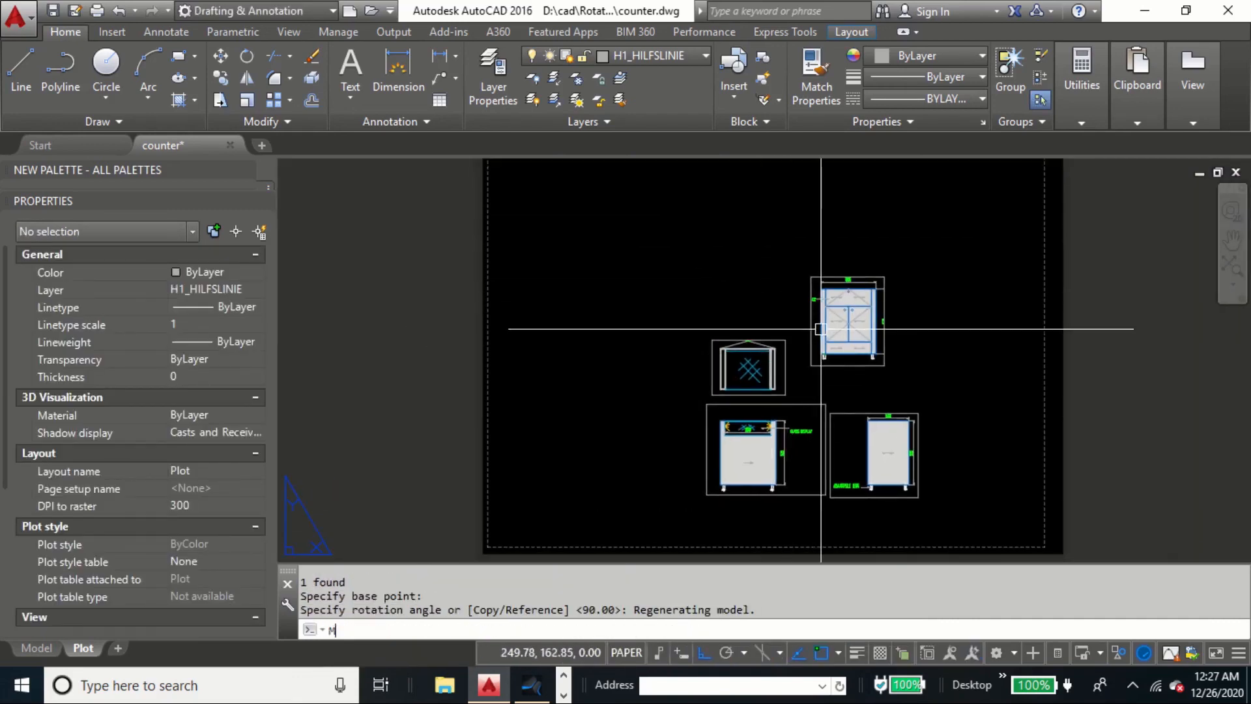
{"action": "key", "text": "Return"}
{"action": "left_click", "coordinate": [888, 315]}
{"action": "left_click", "coordinate": [803, 275]}
{"action": "scroll", "coordinate": [847, 326], "scroll_direction": "up", "scroll_amount": 6}
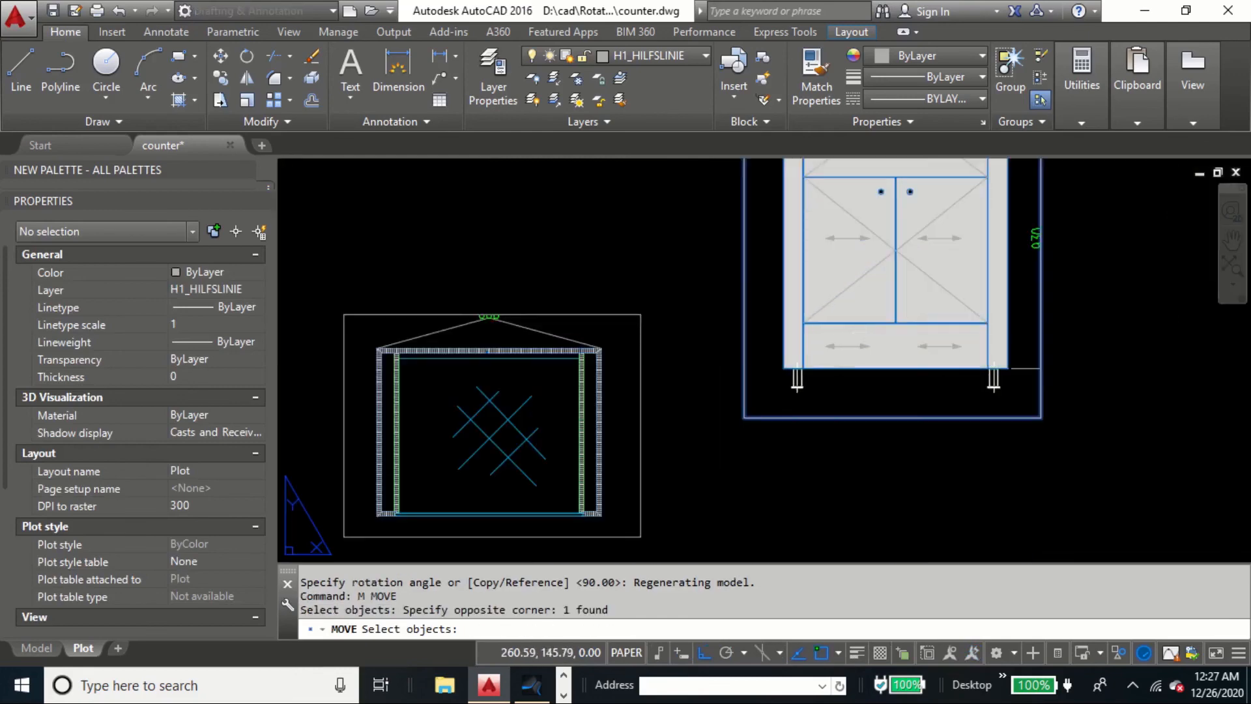
{"action": "key", "text": "Return"}
{"action": "scroll", "coordinate": [973, 354], "scroll_direction": "up", "scroll_amount": 2}
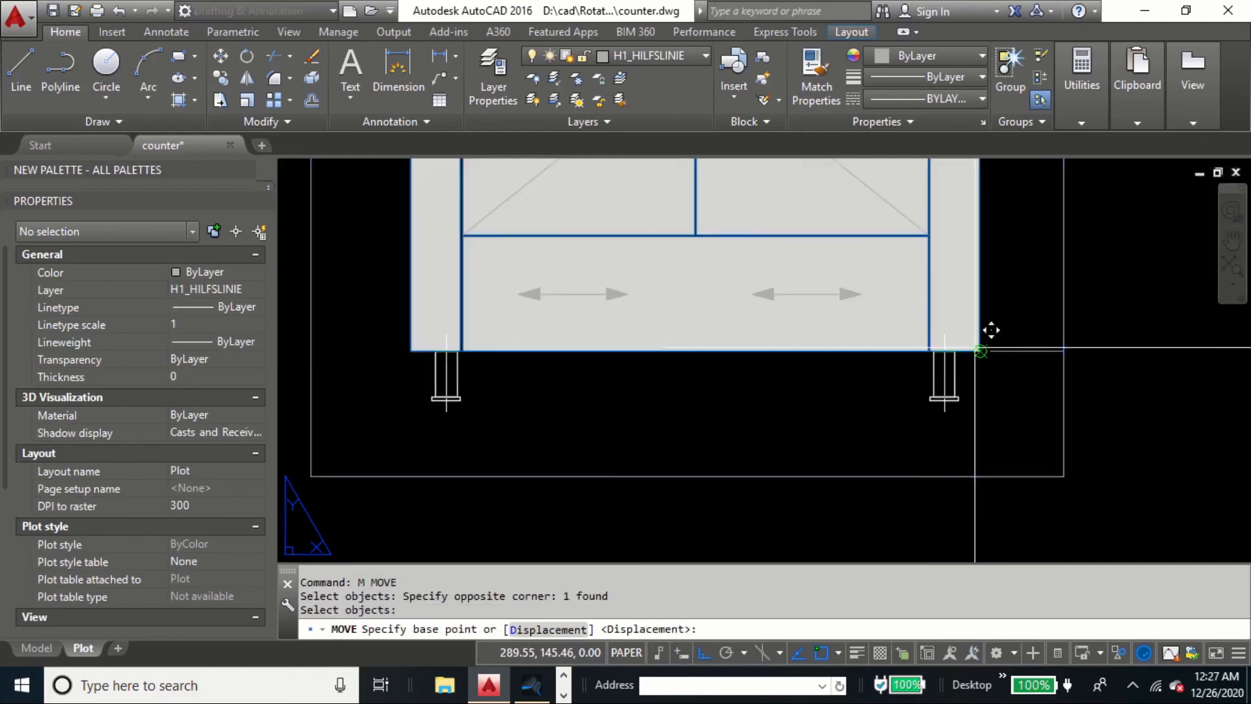
{"action": "left_click", "coordinate": [988, 330]}
{"action": "scroll", "coordinate": [988, 331], "scroll_direction": "down", "scroll_amount": 5}
{"action": "scroll", "coordinate": [811, 424], "scroll_direction": "up", "scroll_amount": 4}
{"action": "scroll", "coordinate": [811, 423], "scroll_direction": "up", "scroll_amount": 2}
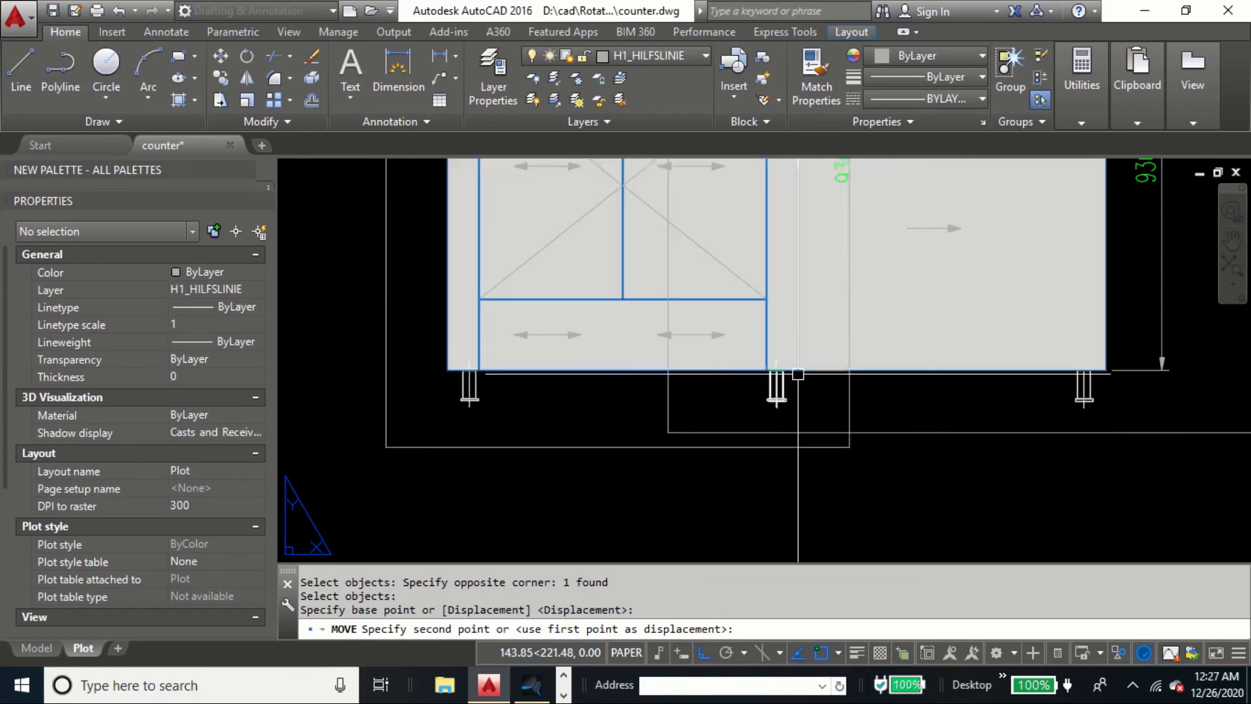
{"action": "left_click", "coordinate": [847, 424]}
Step: Move the door-side viewport horizontally to the left until it clears the front-view viewport
{"action": "key", "text": "Return"}
{"action": "scroll", "coordinate": [850, 410], "scroll_direction": "down", "scroll_amount": 4}
{"action": "left_click", "coordinate": [710, 425]}
{"action": "key", "text": "Return"}
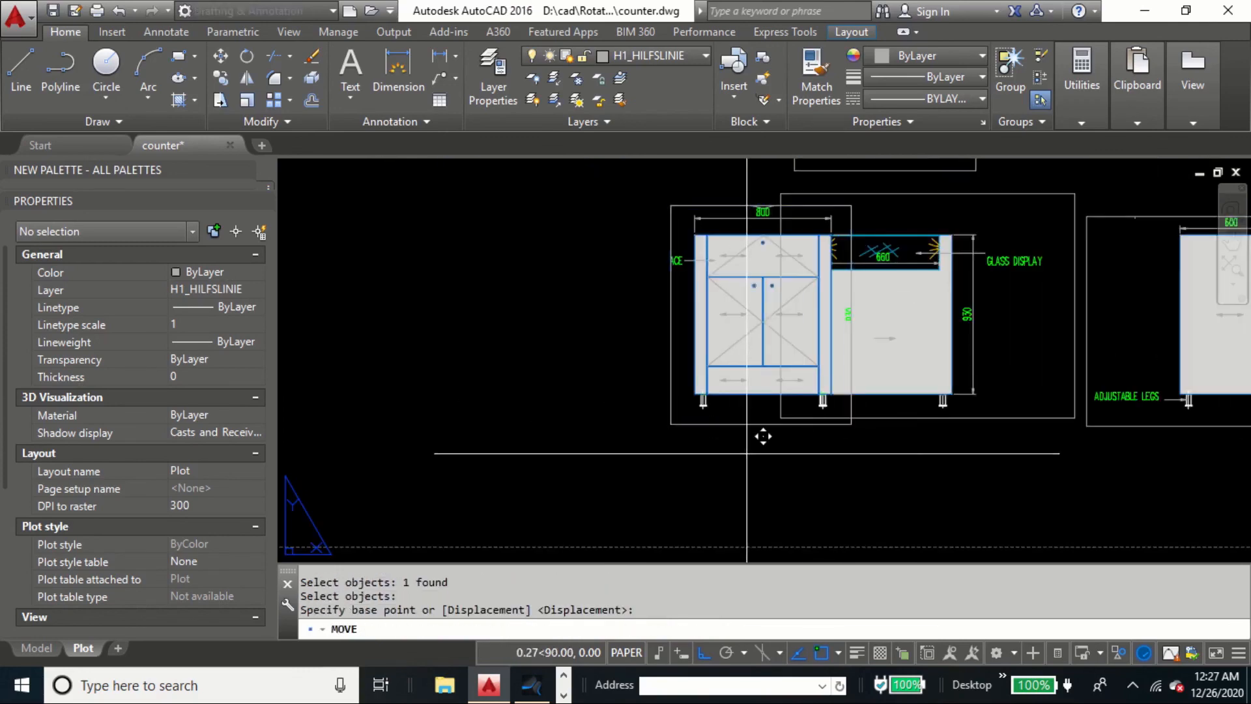
{"action": "left_click", "coordinate": [747, 451]}
{"action": "left_click", "coordinate": [627, 449]}
{"action": "scroll", "coordinate": [693, 395], "scroll_direction": "down", "scroll_amount": 3}
{"action": "scroll", "coordinate": [826, 260], "scroll_direction": "up", "scroll_amount": 5}
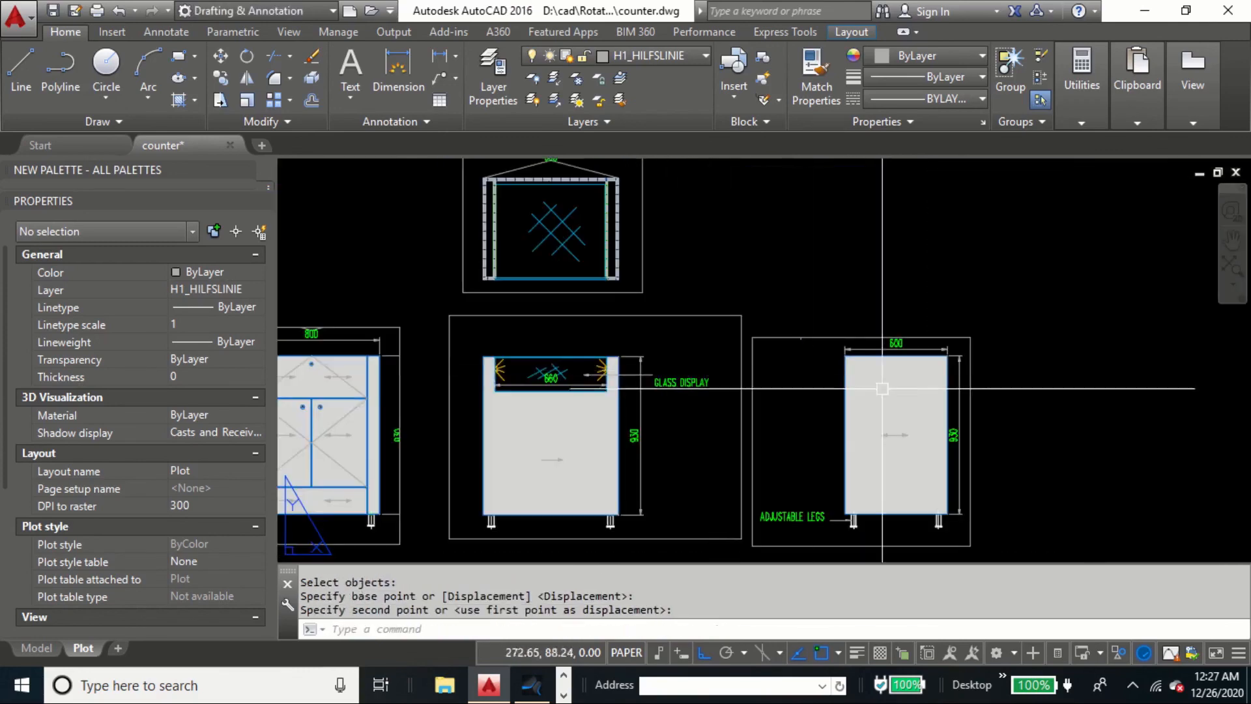
{"action": "left_click", "coordinate": [825, 259]}
{"action": "left_click", "coordinate": [715, 299]}
{"action": "middle_click_drag", "start_coordinate": [715, 299], "coordinate": [804, 376]}
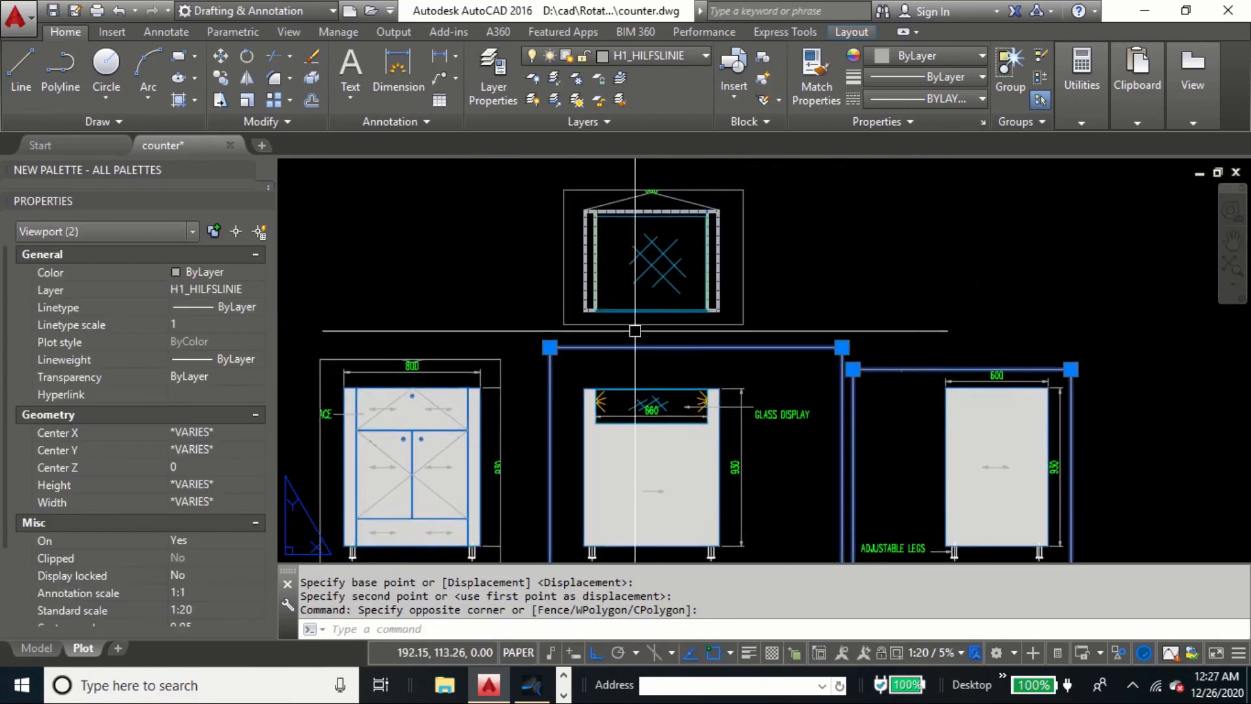
{"action": "left_click", "coordinate": [574, 313]}
{"action": "left_click", "coordinate": [470, 347]}
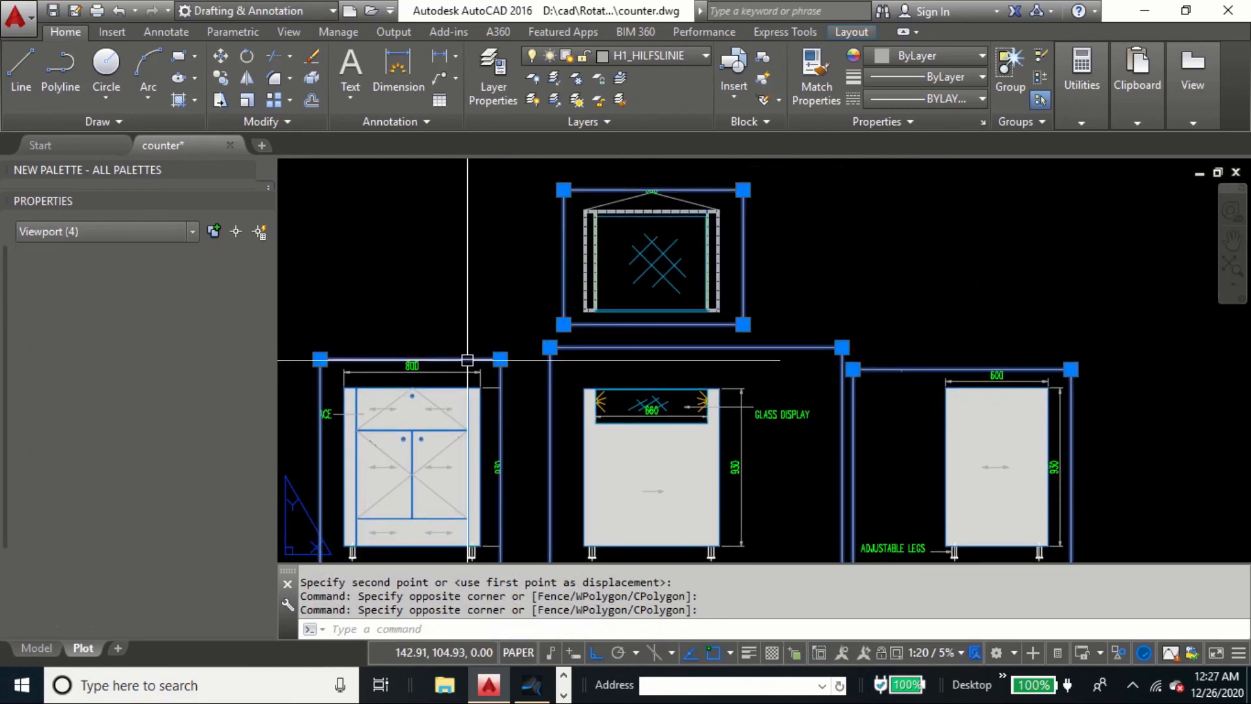
{"action": "key", "text": "Escape"}
{"action": "key", "text": "Escape"}
{"action": "key", "text": "Escape"}
{"action": "middle_click_drag", "start_coordinate": [757, 304], "coordinate": [756, 254]}
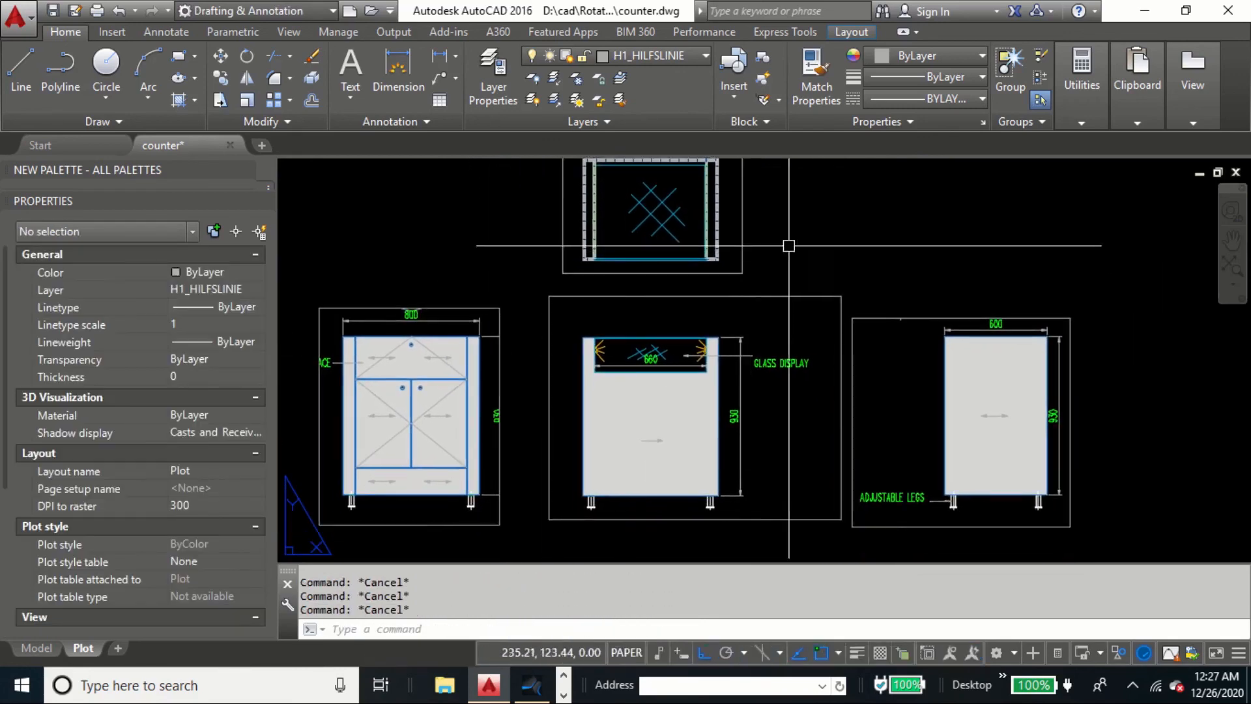
{"action": "type", "text": "s"}
{"action": "key", "text": "space"}
{"action": "left_click", "coordinate": [888, 296]}
{"action": "left_click", "coordinate": [849, 343]}
{"action": "key", "text": "space"}
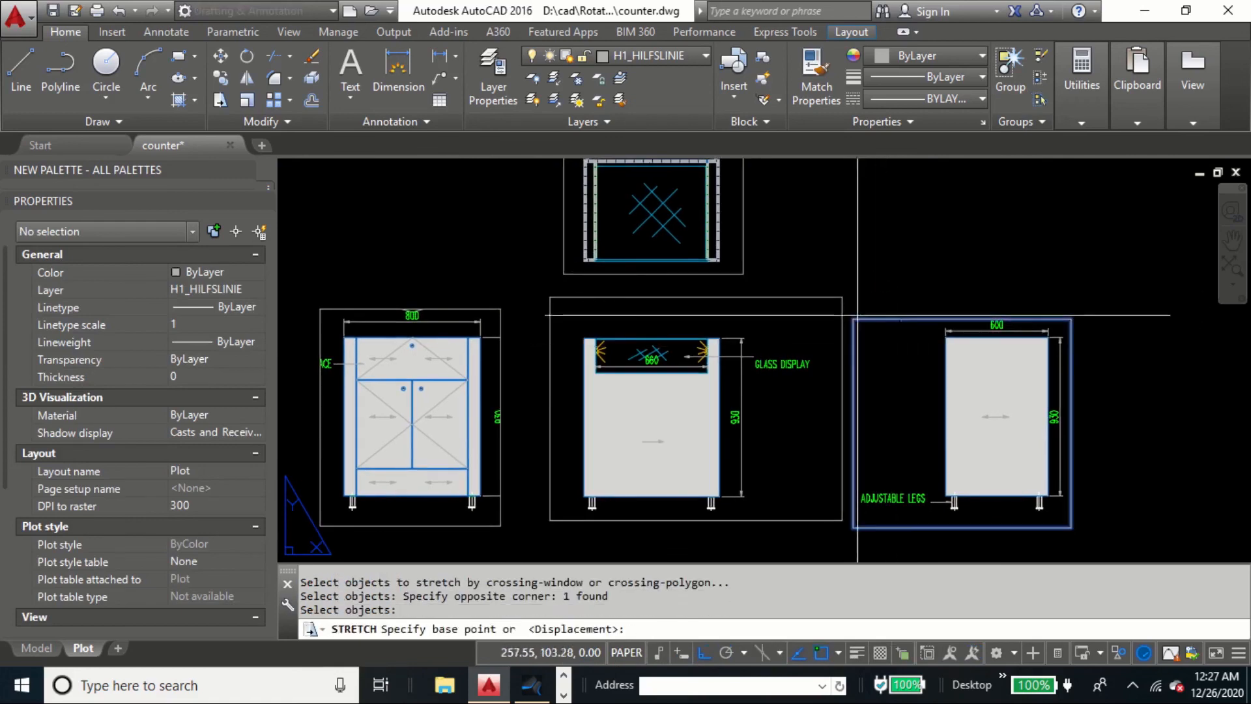
{"action": "left_click", "coordinate": [874, 298]}
{"action": "key", "text": "Escape"}
{"action": "key", "text": "Escape"}
Step: Assign all four viewports to the frozen Defpoints layer to hide their borders in the layout
{"action": "left_click", "coordinate": [885, 280]}
{"action": "left_click", "coordinate": [819, 332]}
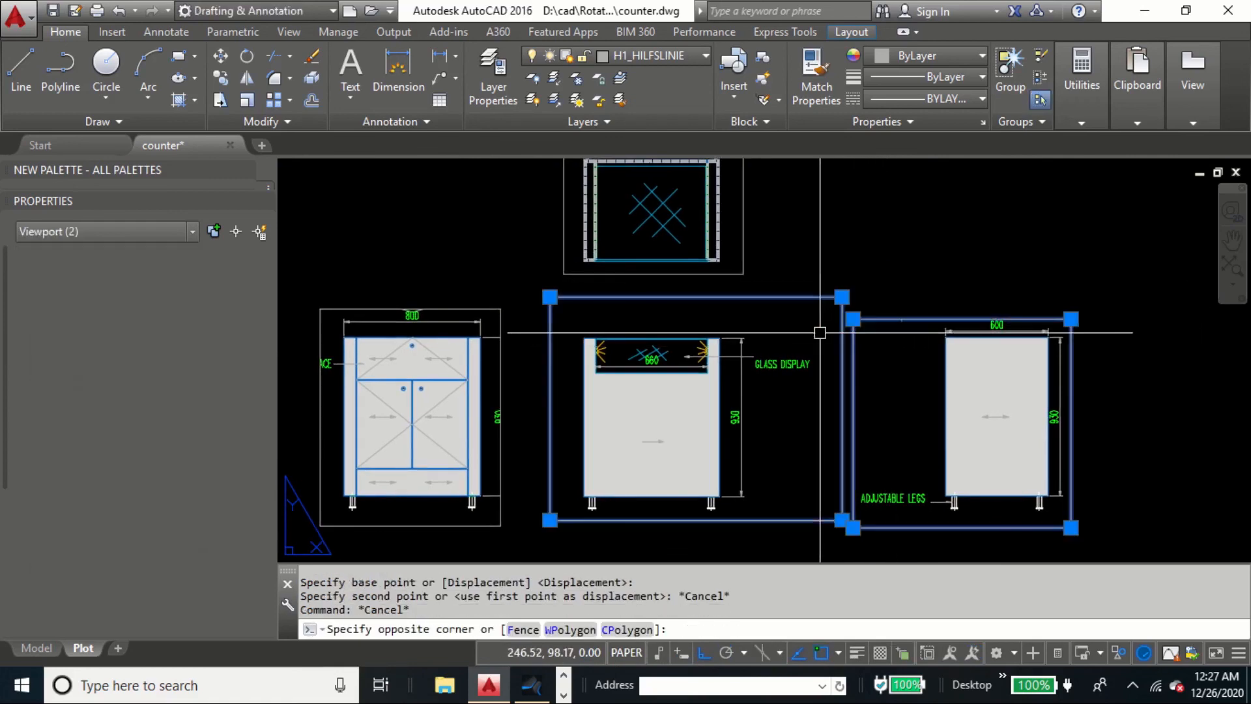
{"action": "left_click", "coordinate": [749, 224]}
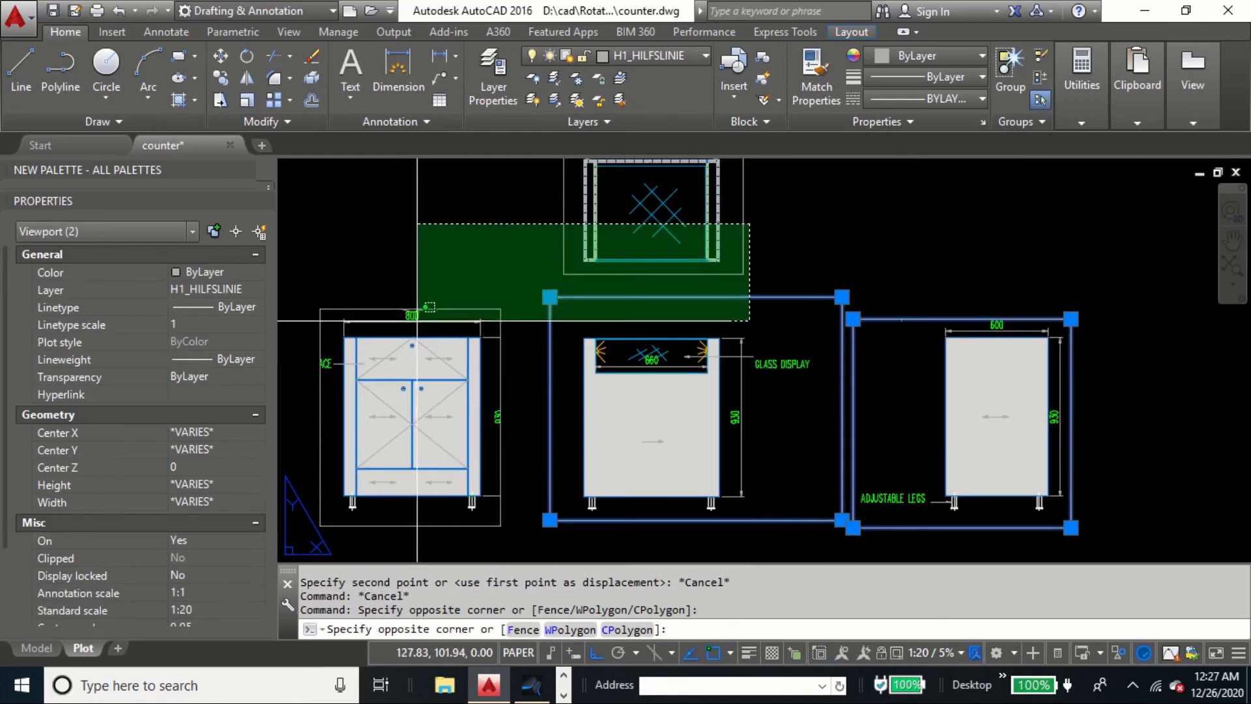
{"action": "left_click", "coordinate": [418, 320]}
{"action": "left_click", "coordinate": [658, 56]}
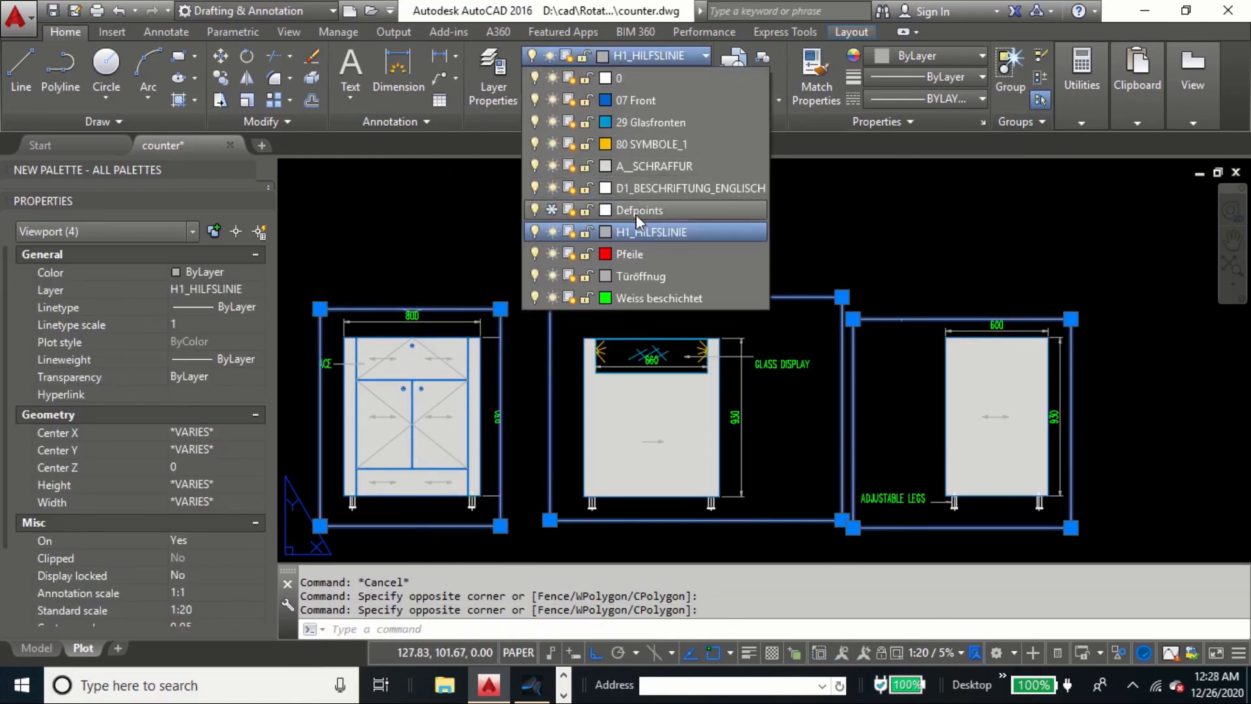
{"action": "left_click", "coordinate": [663, 210]}
{"action": "key", "text": "Escape"}
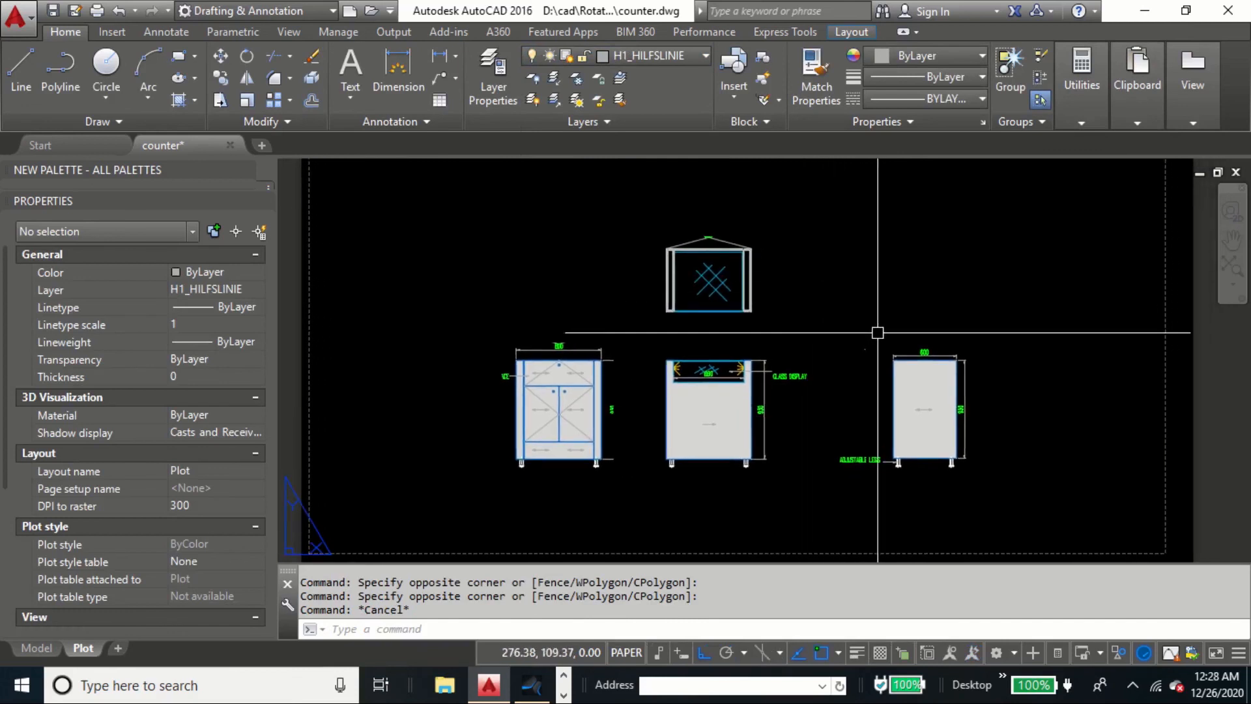
{"action": "scroll", "coordinate": [848, 424], "scroll_direction": "up", "scroll_amount": 2}
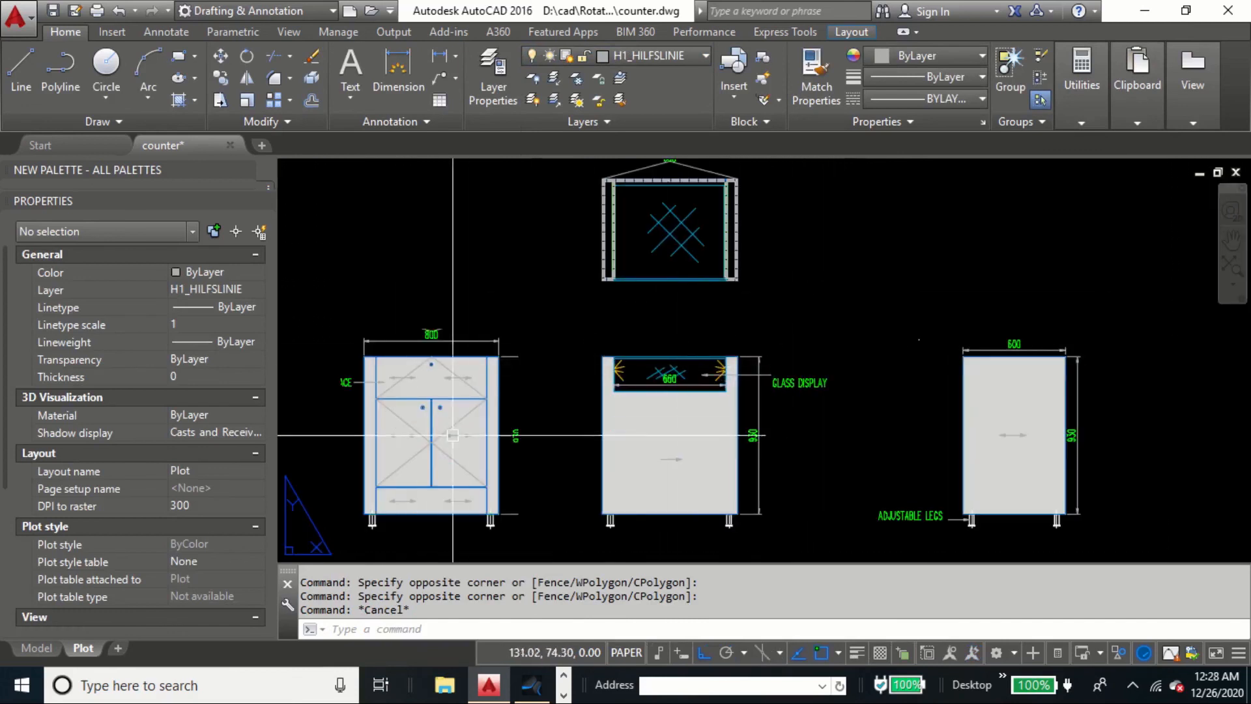
{"action": "middle_click_drag", "start_coordinate": [865, 428], "coordinate": [835, 426]}
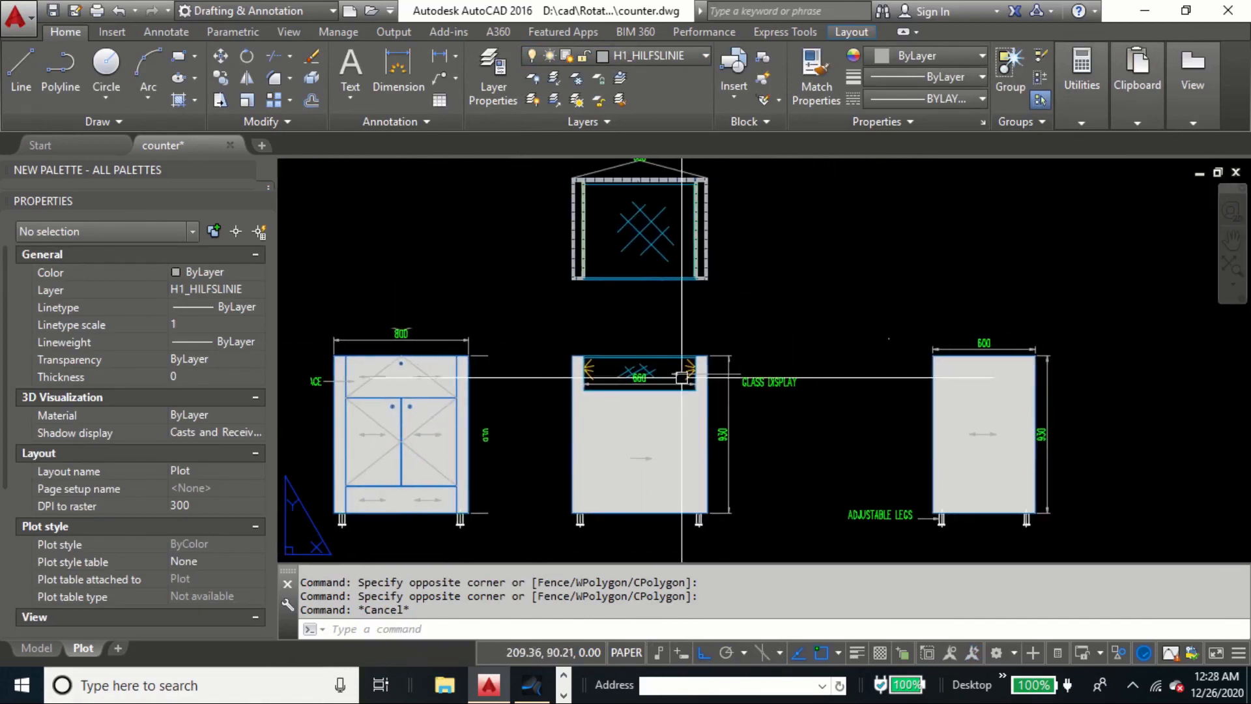
Step: Switch to model space and examine how the plan, front, door-side and side views are arranged around each other
{"action": "left_click", "coordinate": [38, 647]}
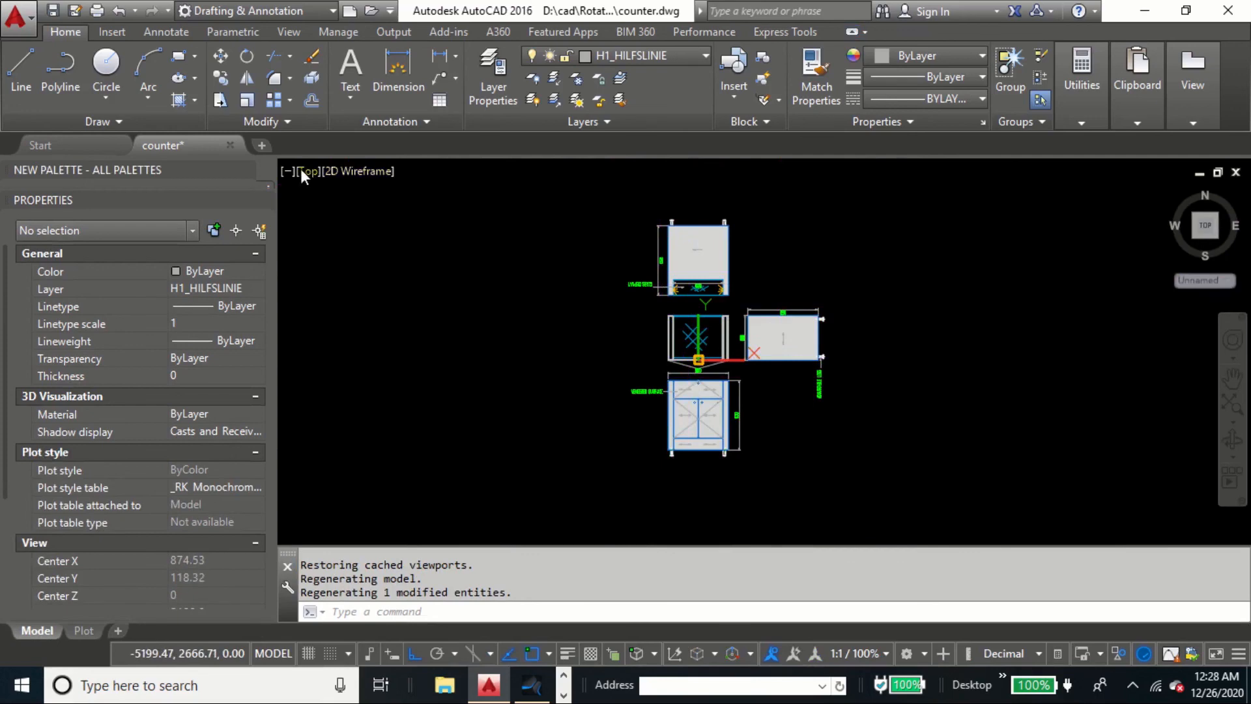
{"action": "scroll", "coordinate": [685, 355], "scroll_direction": "up", "scroll_amount": 5}
{"action": "scroll", "coordinate": [693, 344], "scroll_direction": "down", "scroll_amount": 3}
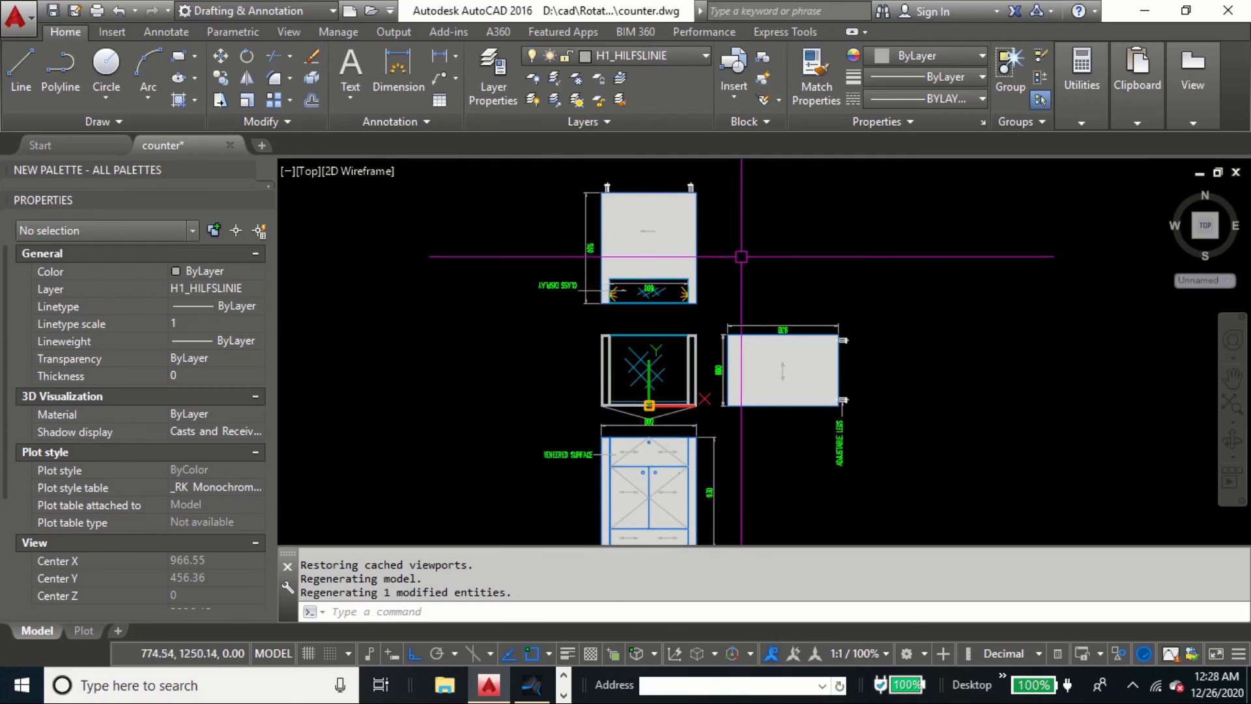
{"action": "scroll", "coordinate": [717, 287], "scroll_direction": "down", "scroll_amount": 2}
{"action": "scroll", "coordinate": [814, 313], "scroll_direction": "up", "scroll_amount": 3}
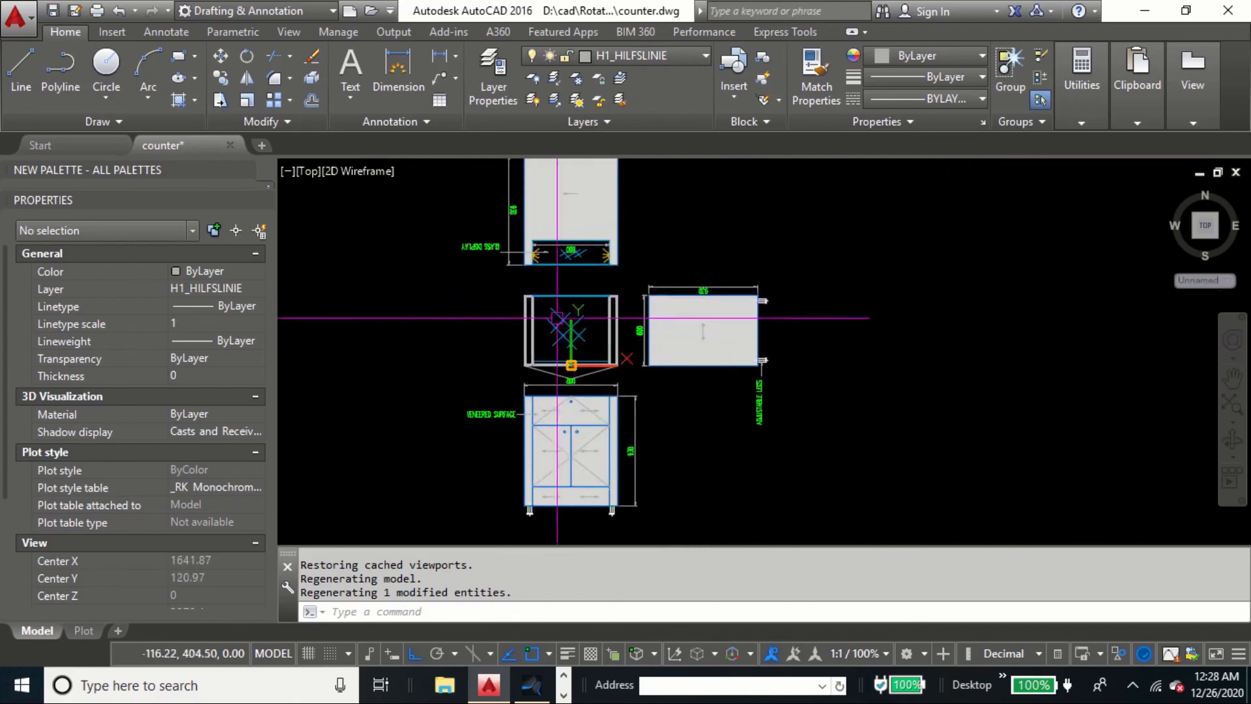
{"action": "middle_click_drag", "start_coordinate": [558, 318], "coordinate": [679, 318]}
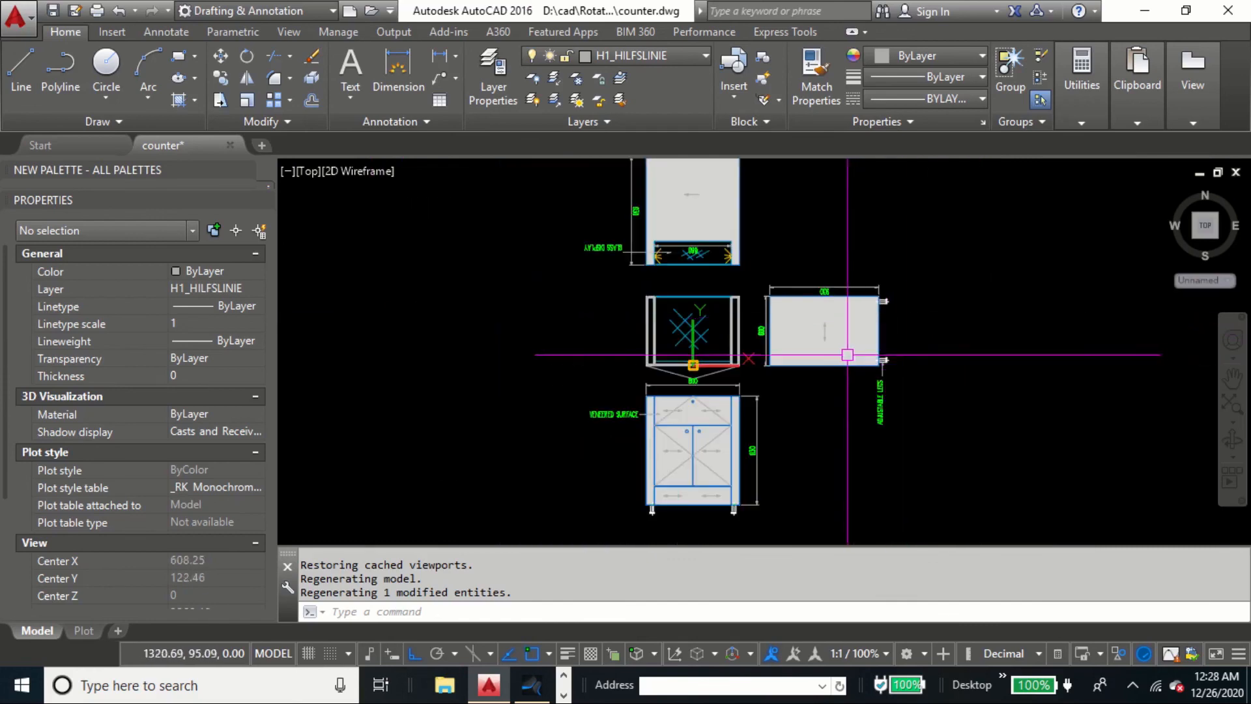
{"action": "scroll", "coordinate": [843, 348], "scroll_direction": "up", "scroll_amount": 3}
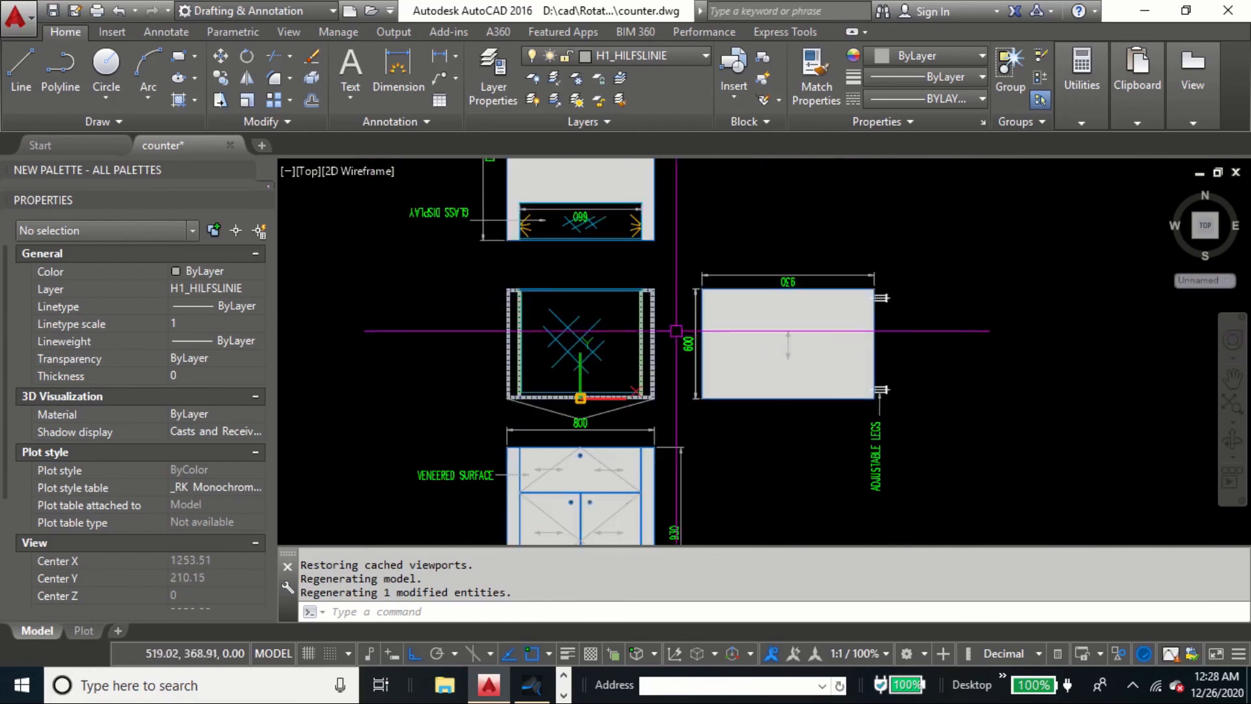
{"action": "scroll", "coordinate": [795, 352], "scroll_direction": "down", "scroll_amount": 2}
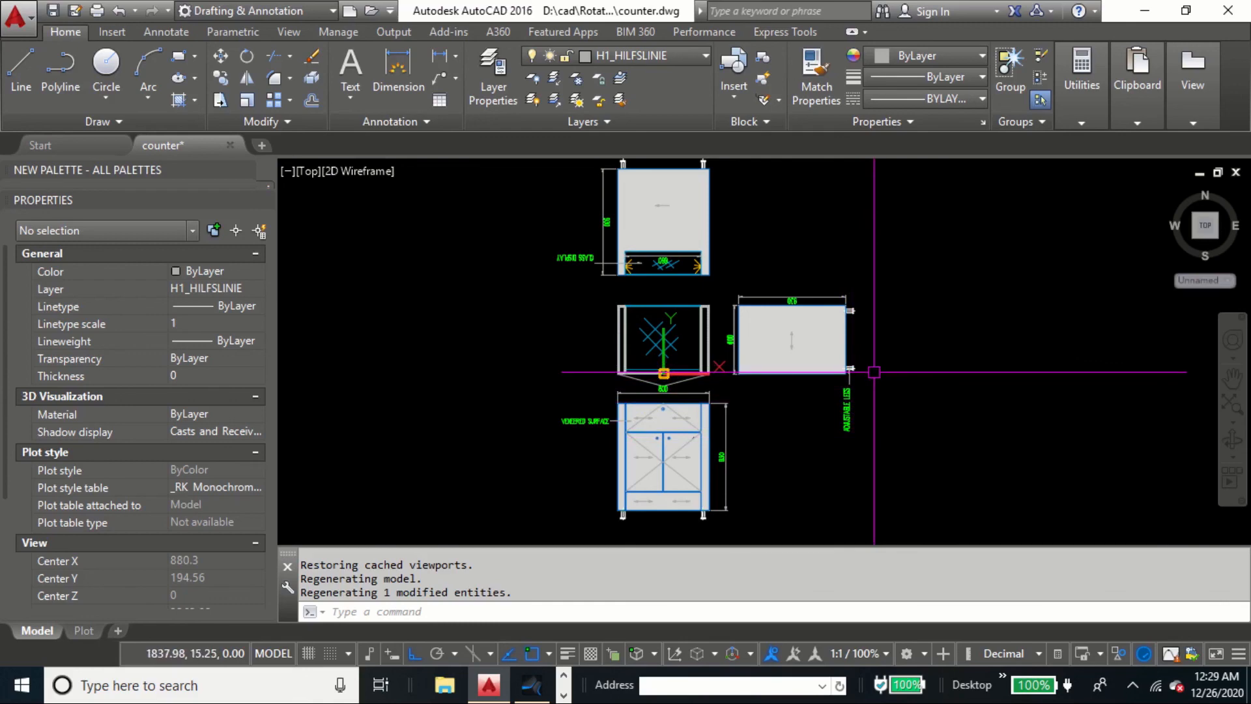
{"action": "middle_click_drag", "start_coordinate": [839, 354], "coordinate": [830, 363]}
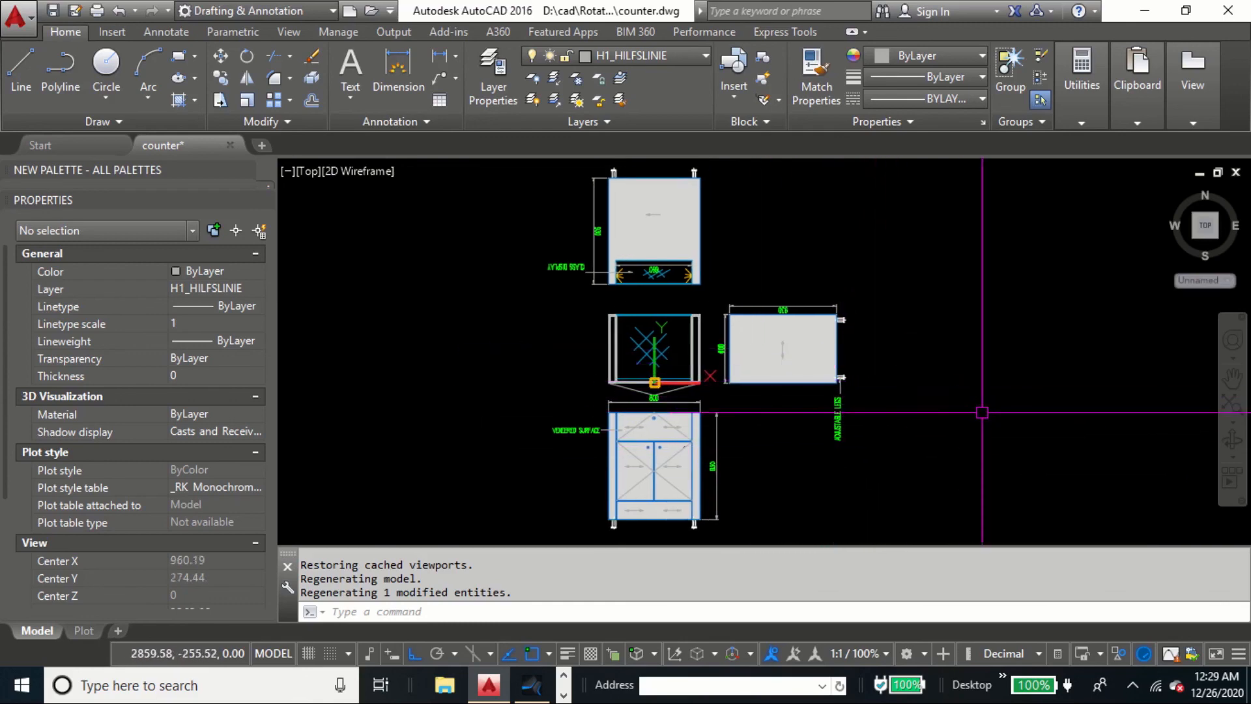